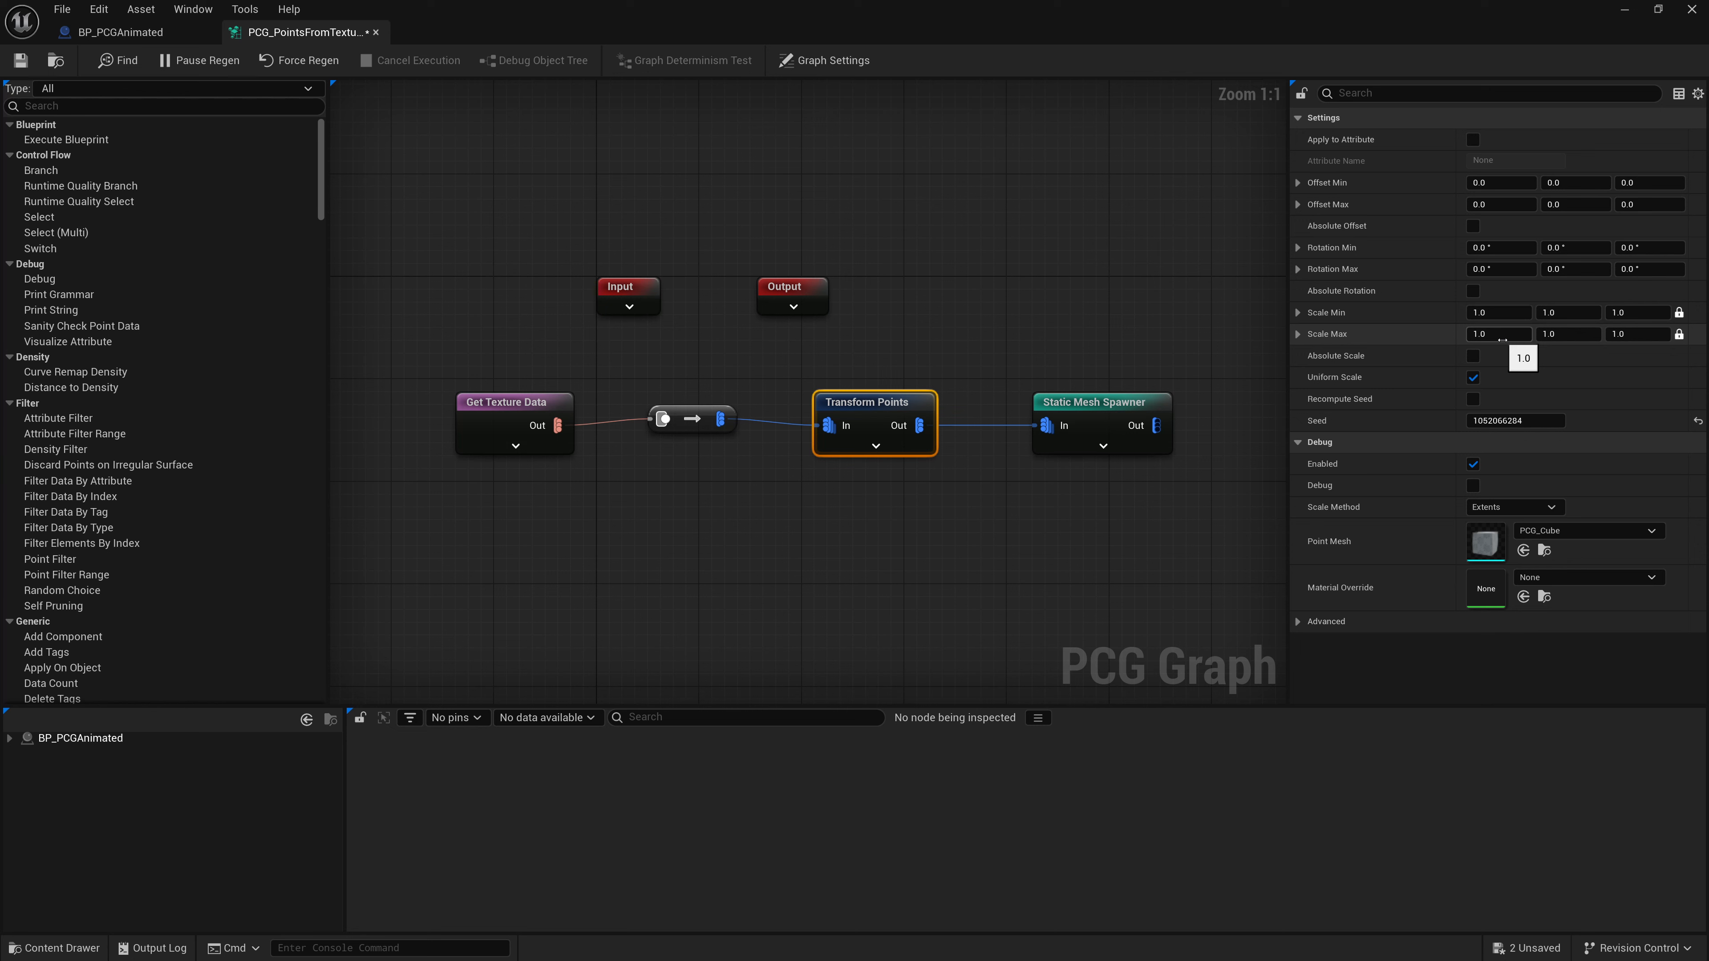
- Set the Transform Points node's Scale Min and Scale Max to 0.09 on all axes
click(1501, 315)
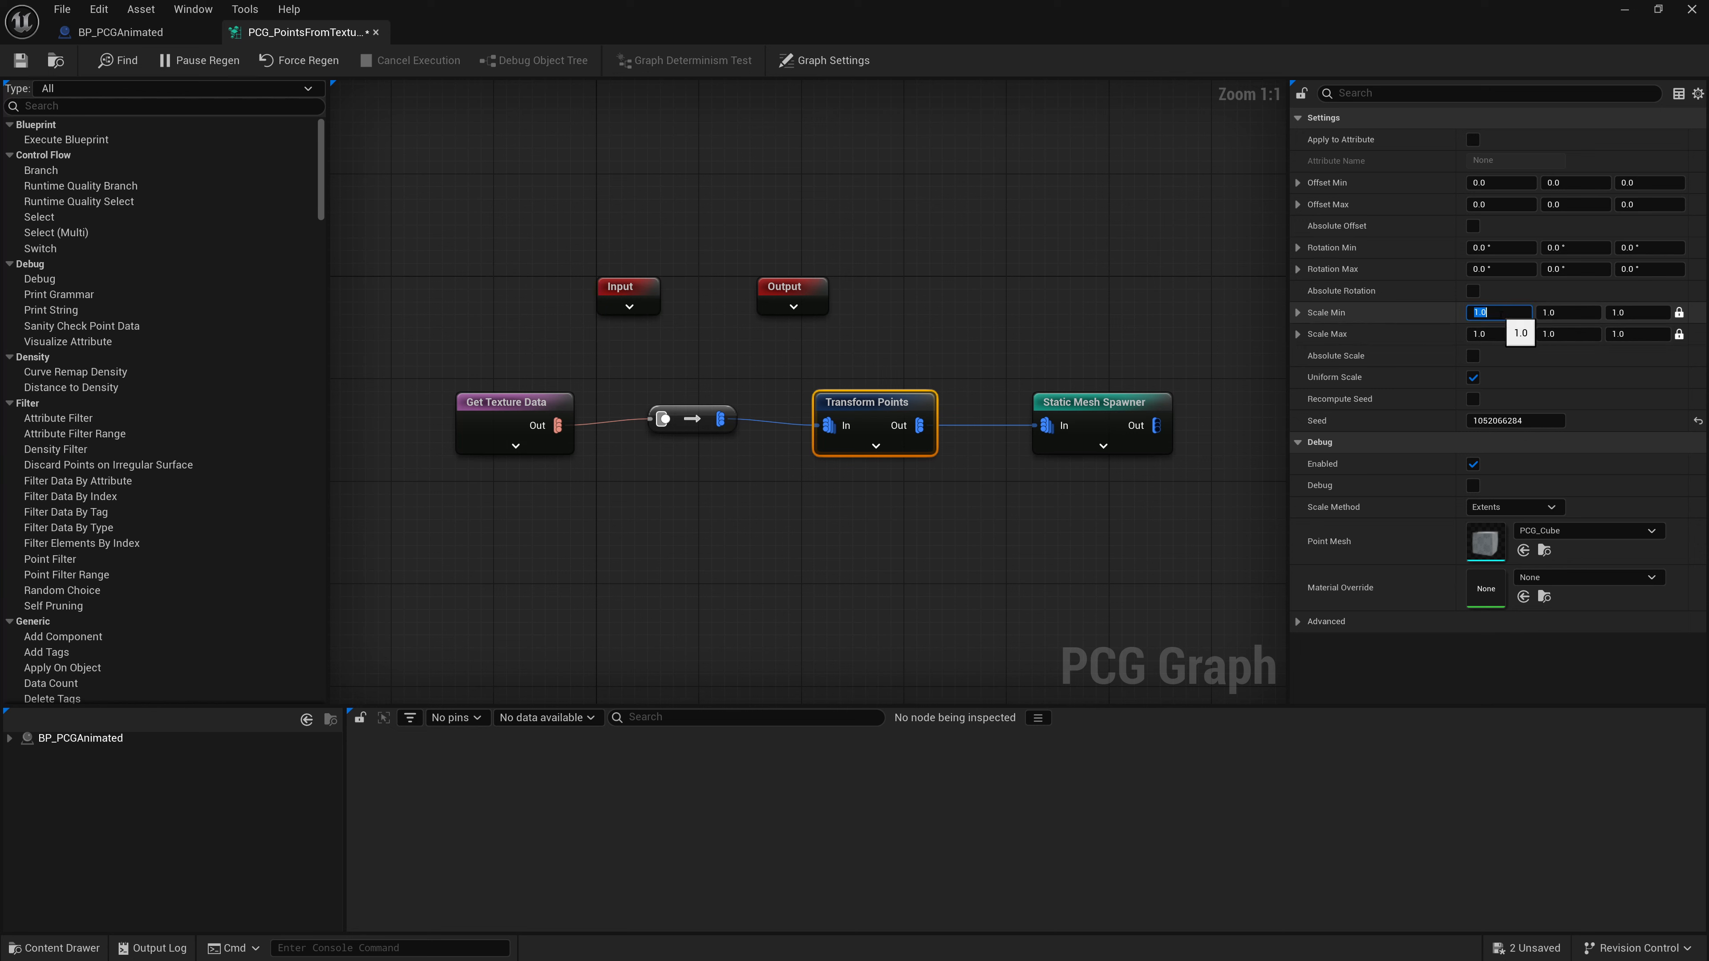
text(0.09)
key(Return)
key(ctrl+c)
drag(1519, 335, 1497, 336)
click(1518, 336)
key(ctrl+v)
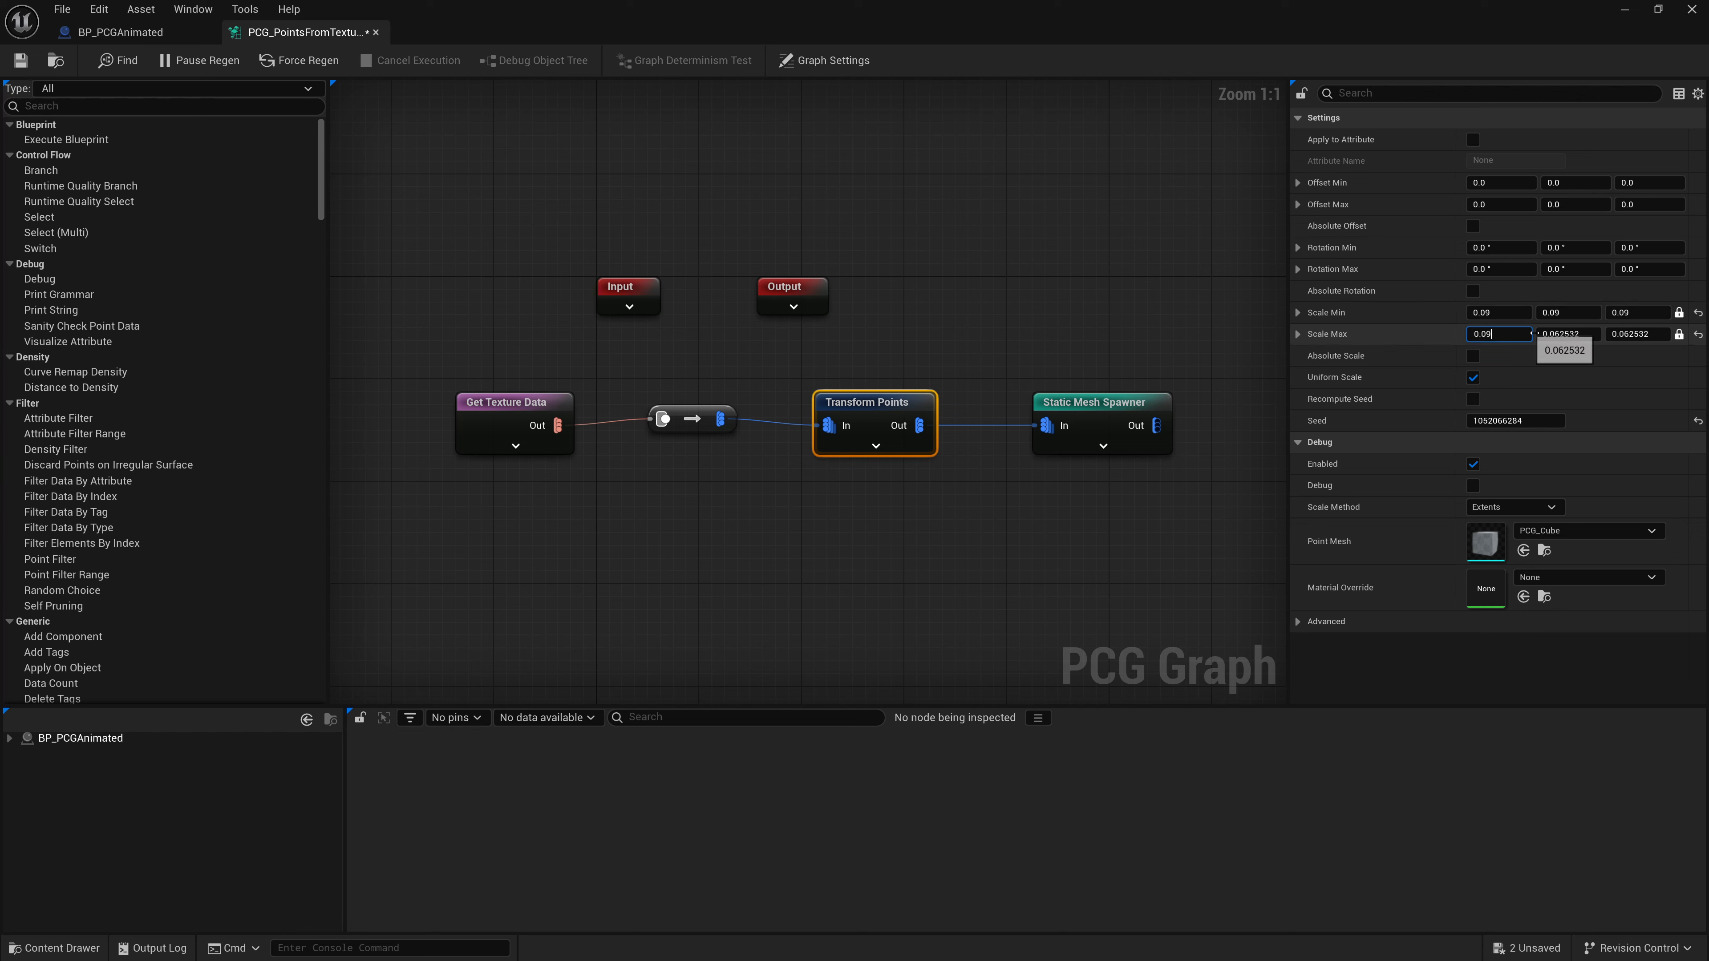
click(1594, 341)
key(Tab)
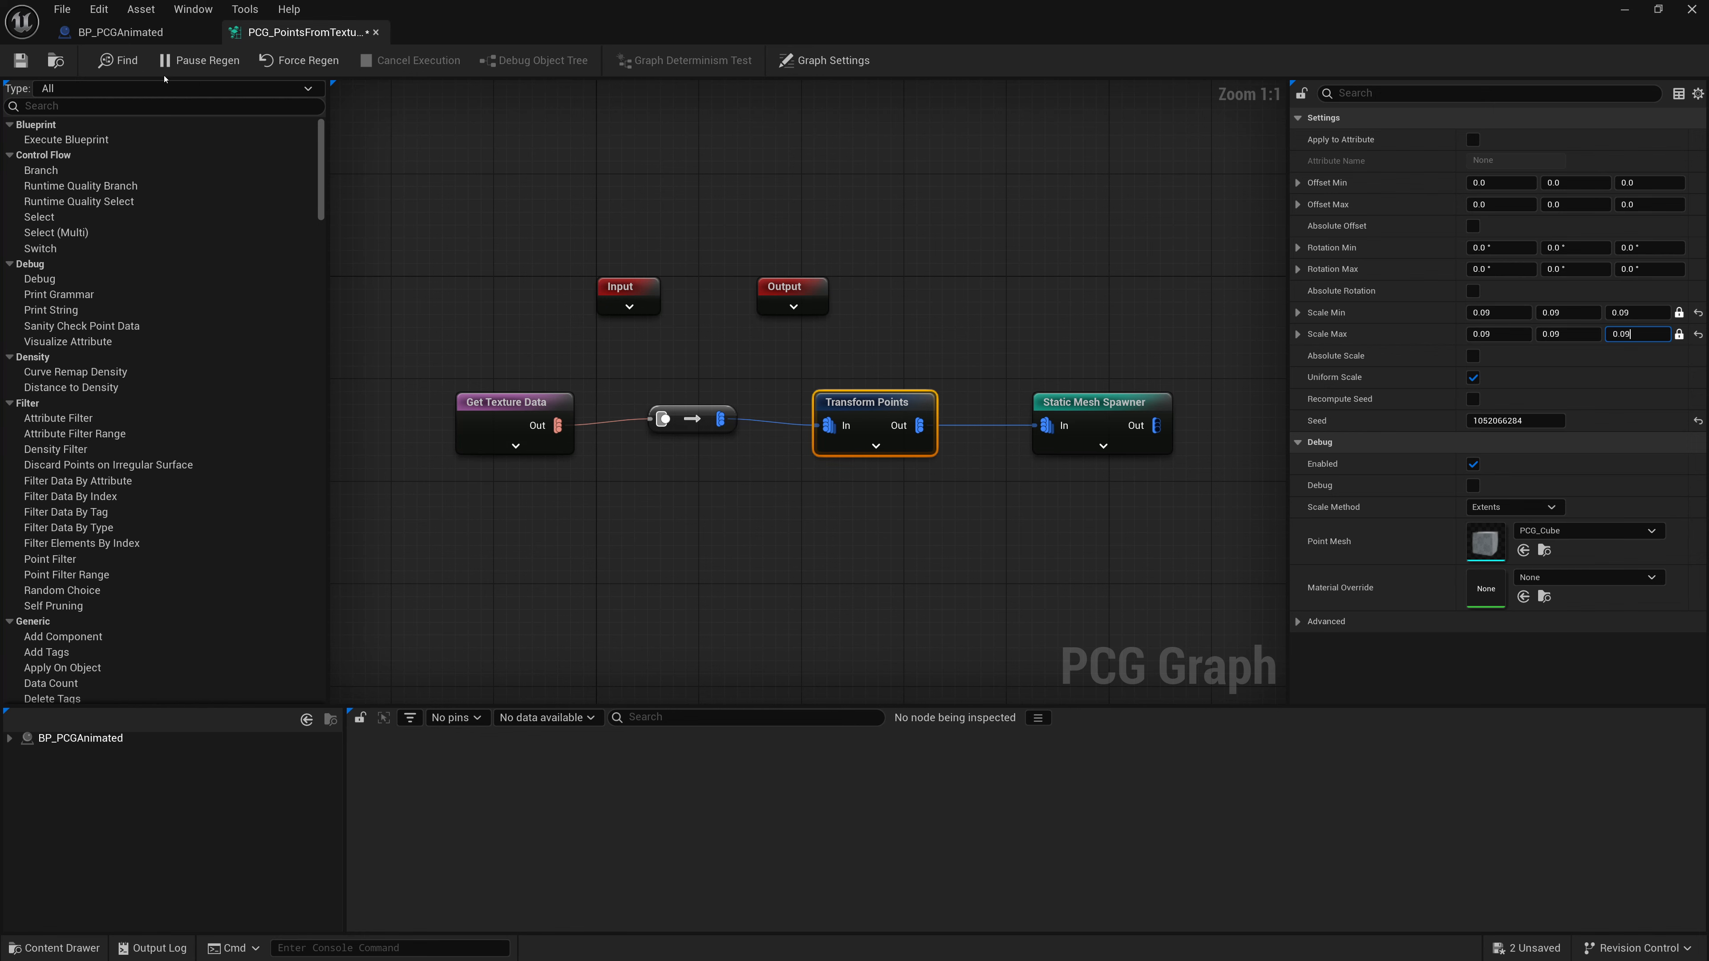
- Save the PCG graph and return to the level editor to view the spawned cubes
click(20, 60)
click(1625, 9)
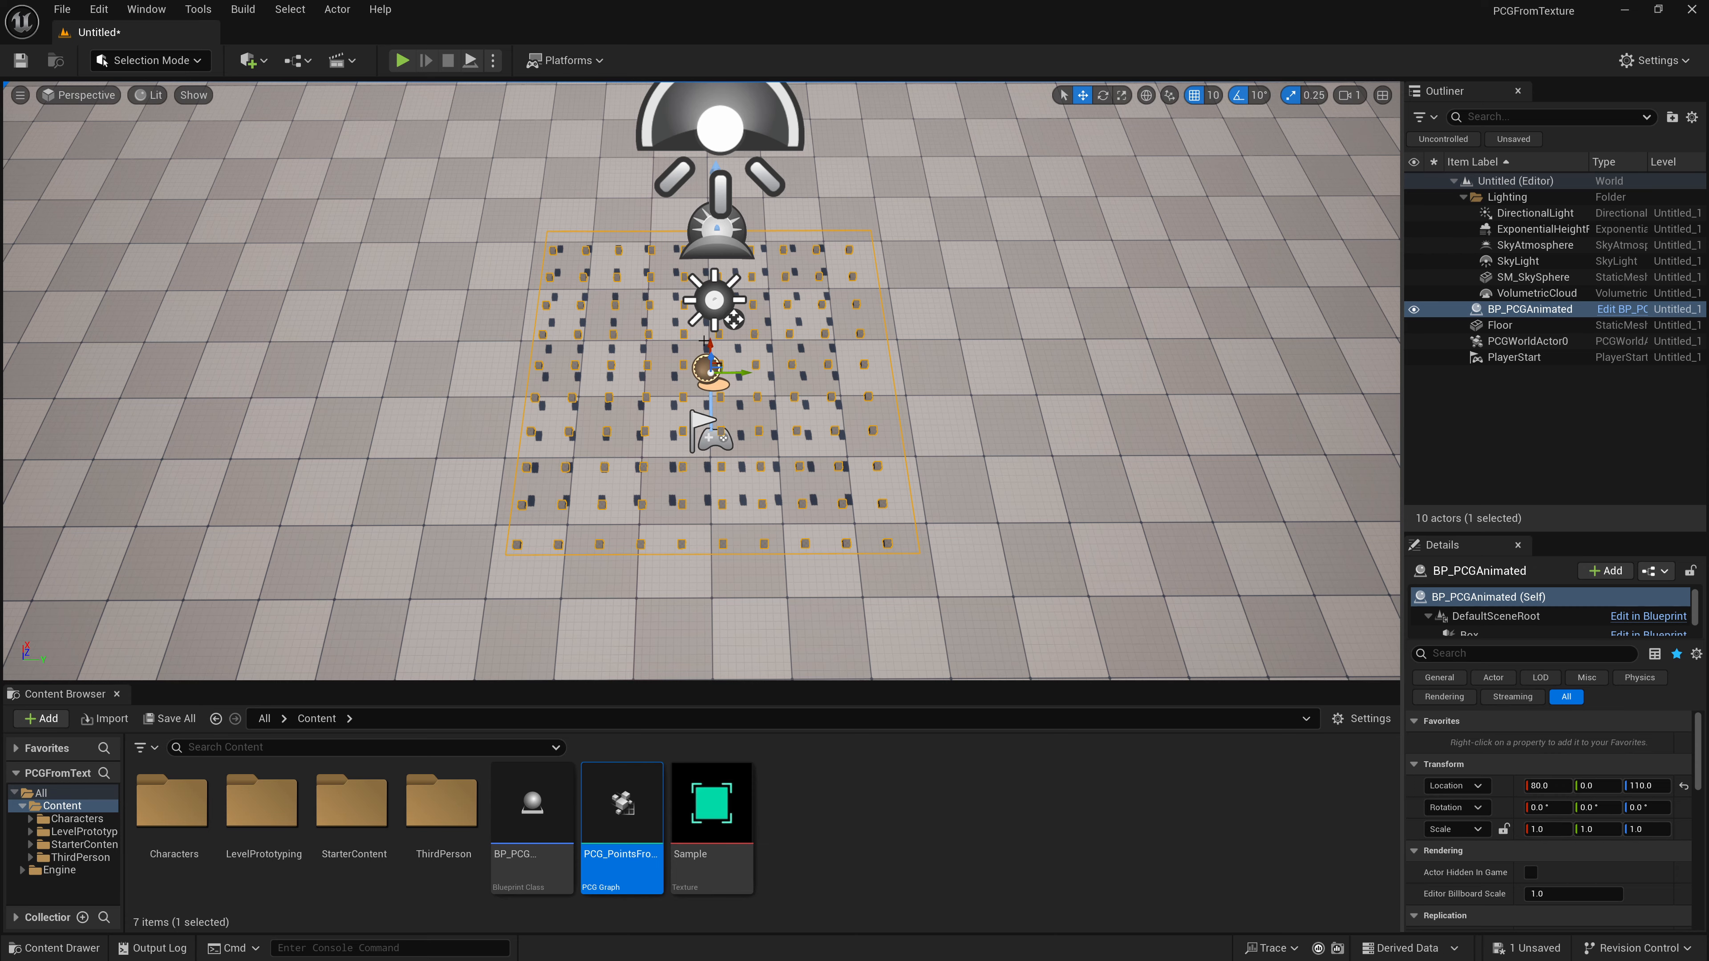
scroll(715, 363, up, 5)
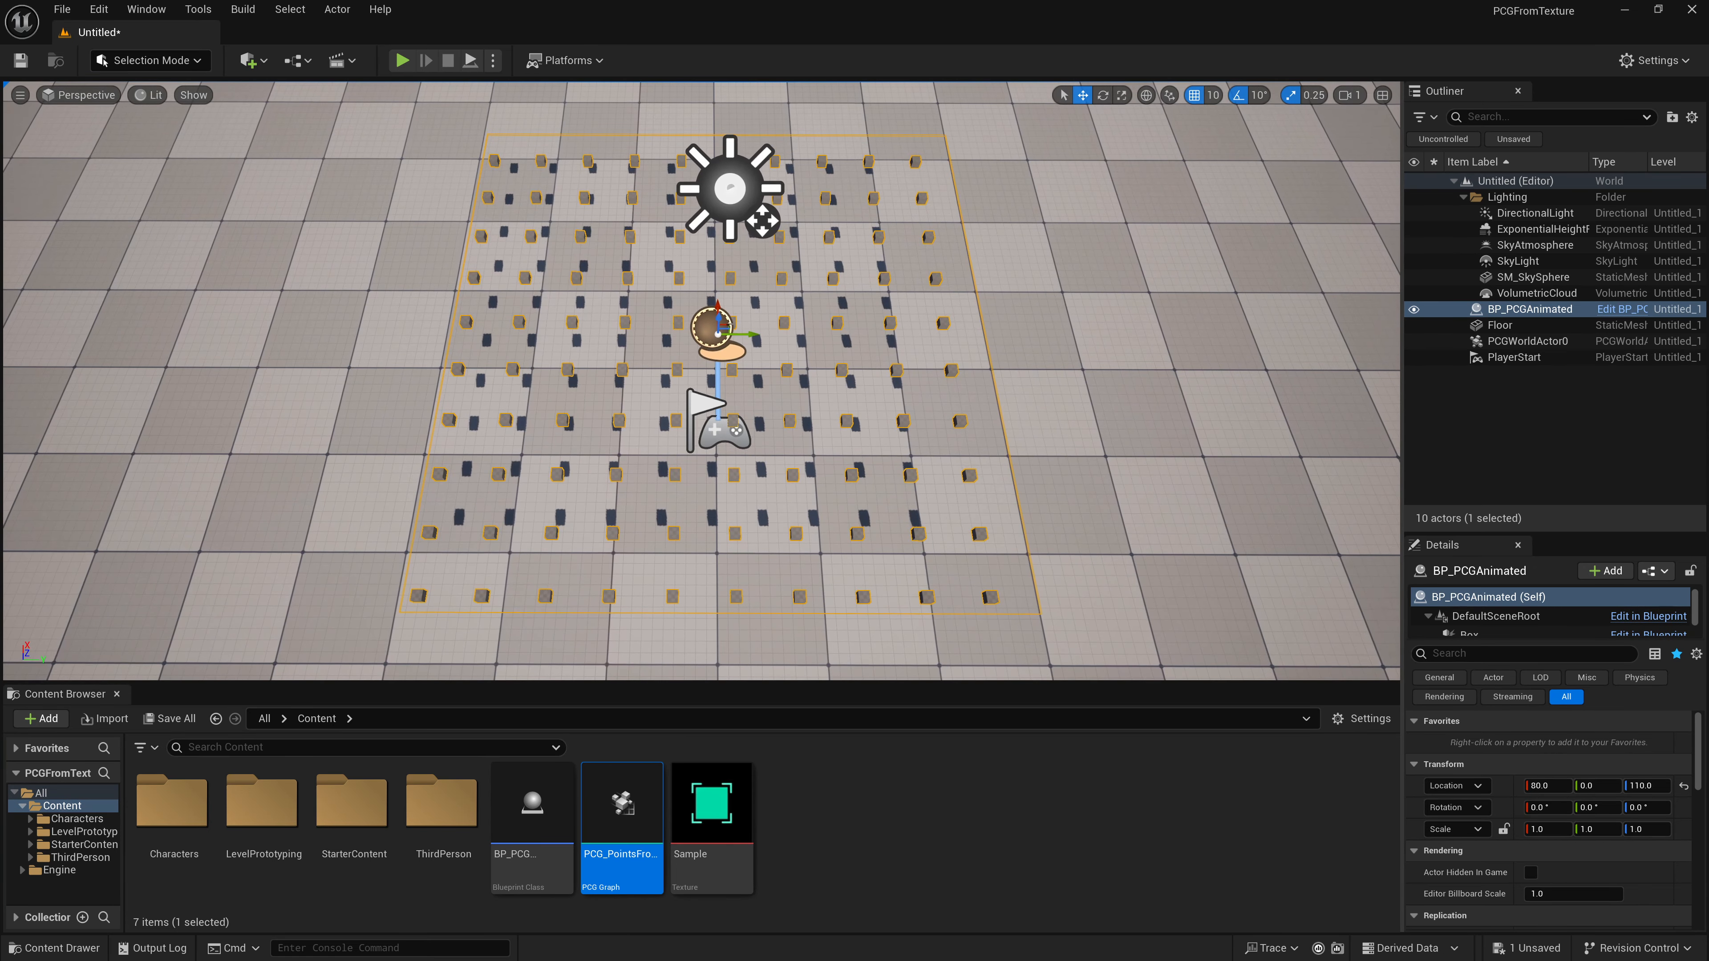
scroll(715, 362, down, 2)
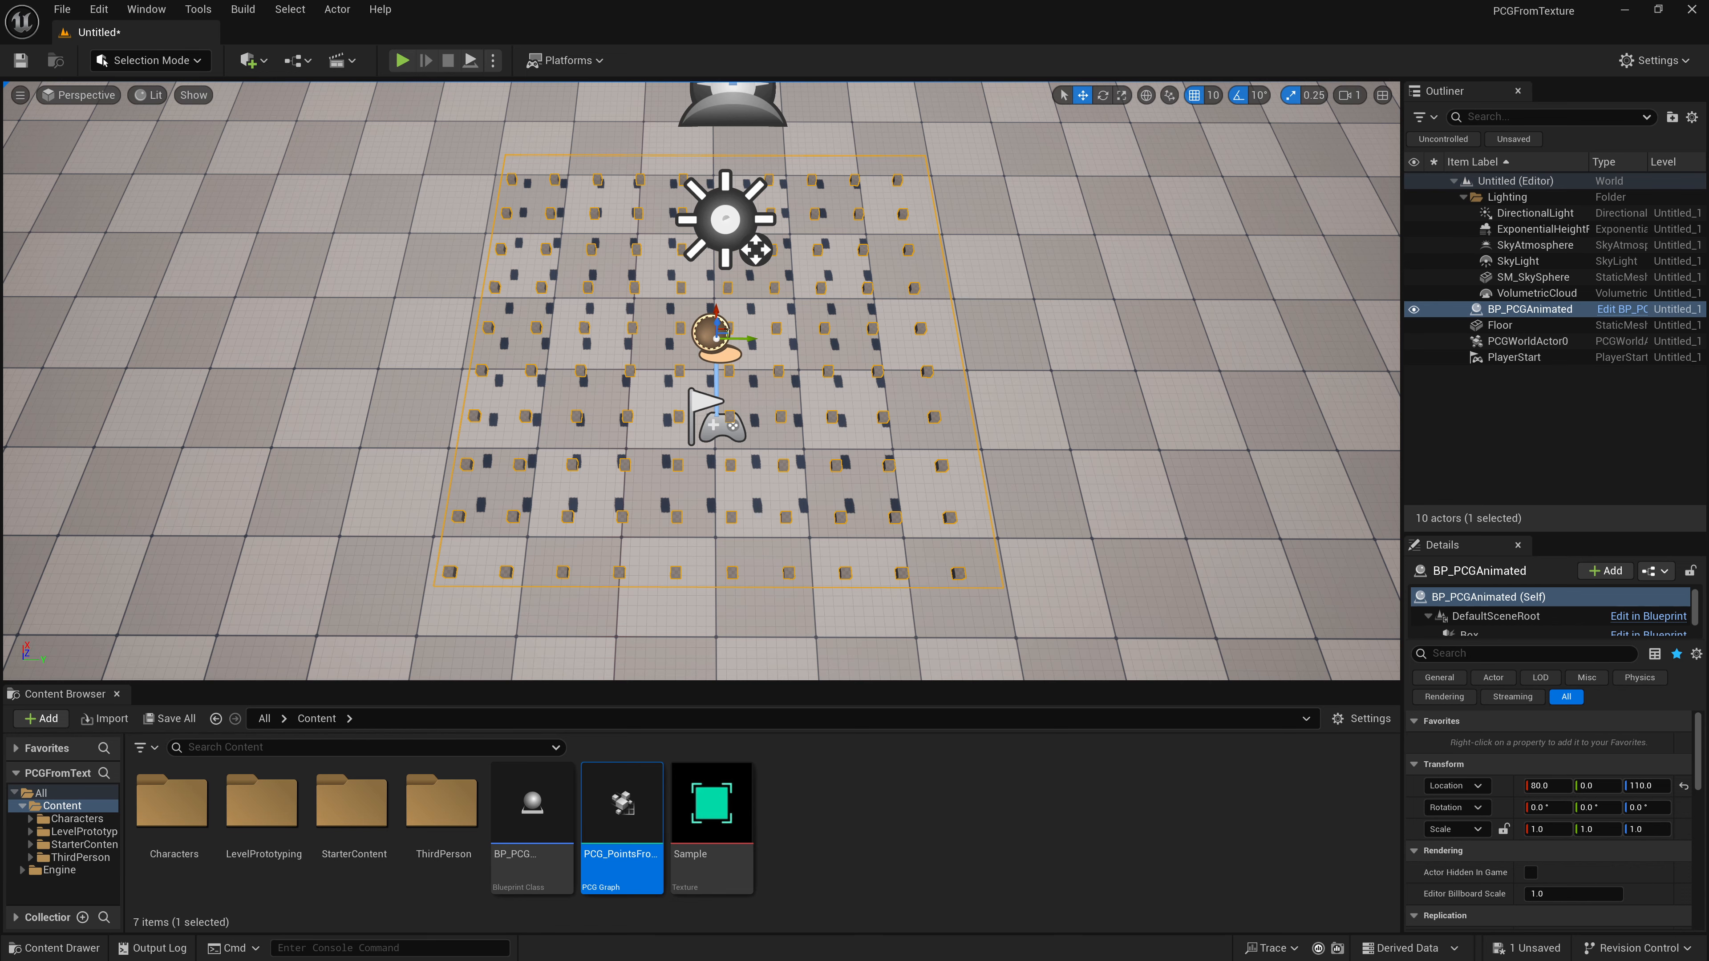
- Reopen the PCG graph, set the Get Texture Data node's Texel Size to 10, and save
double_click(598, 844)
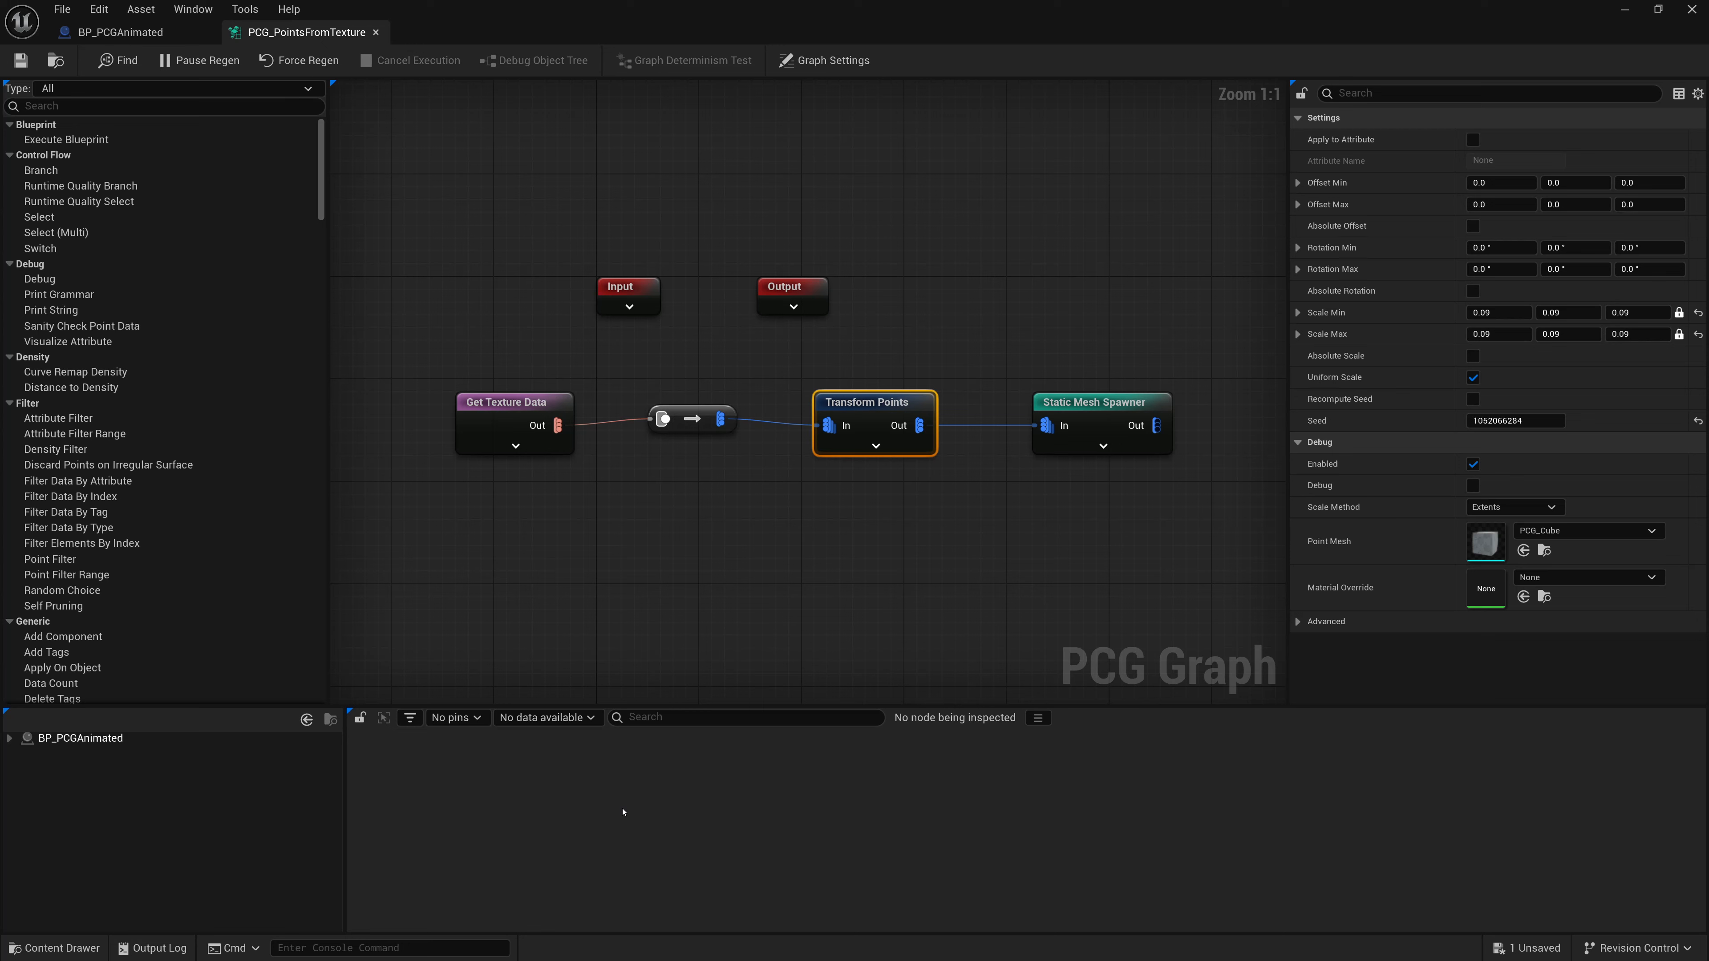
click(474, 407)
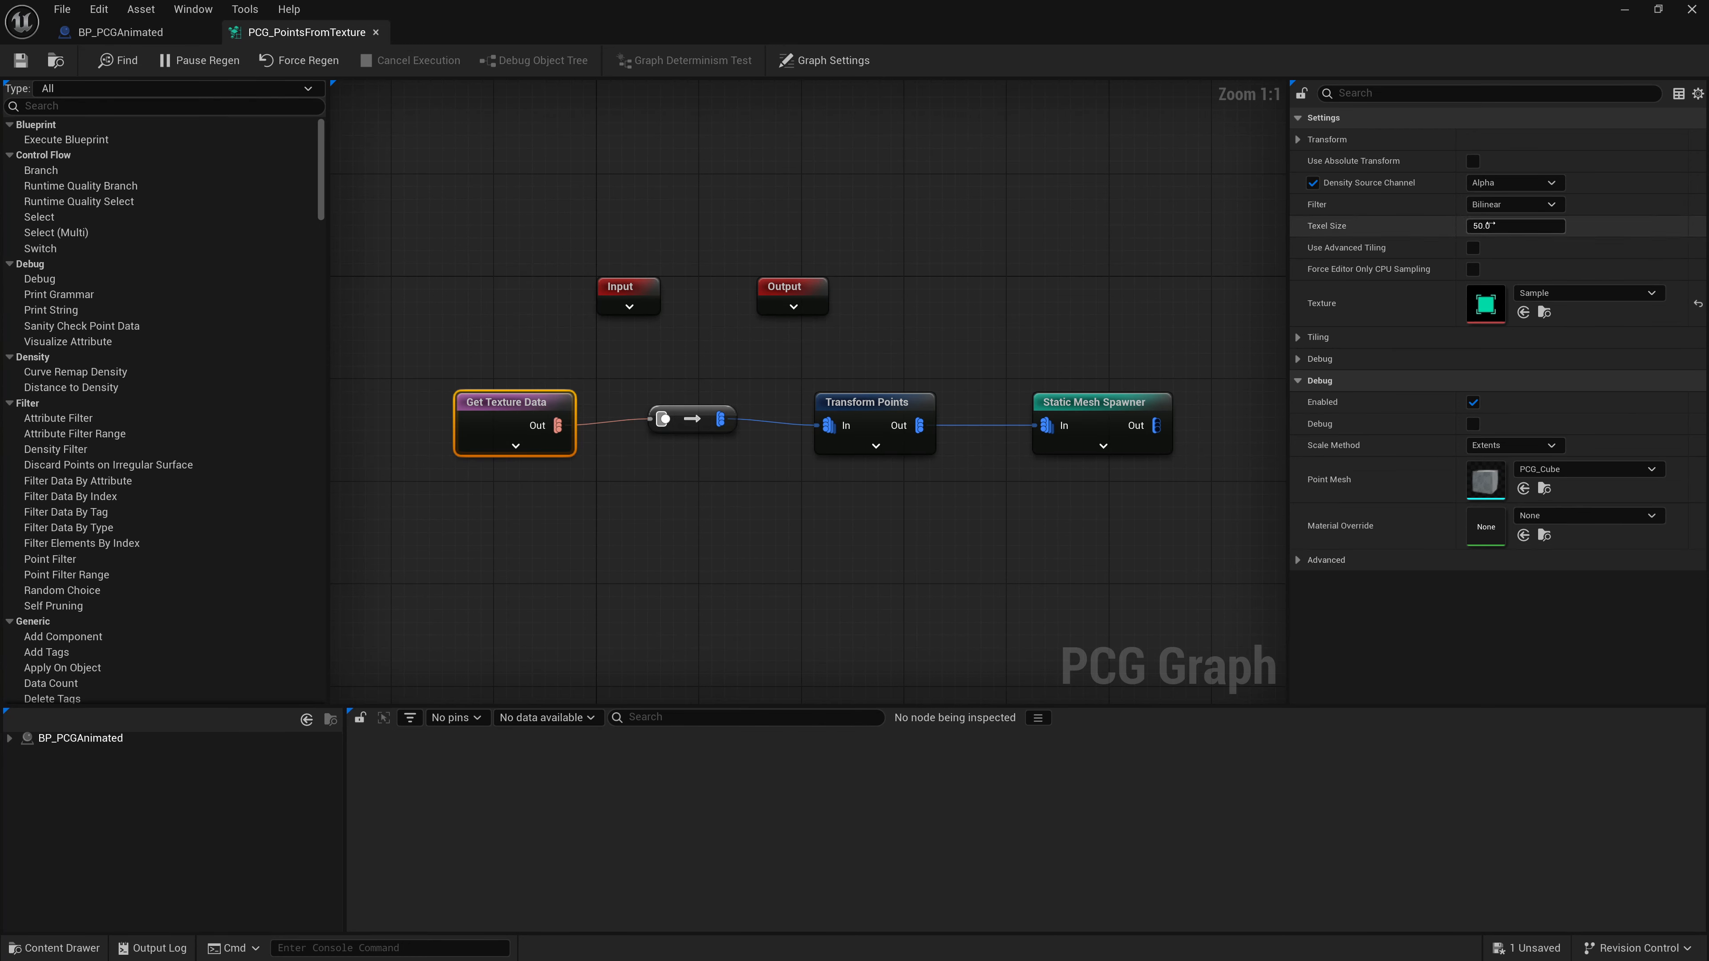
click(1522, 227)
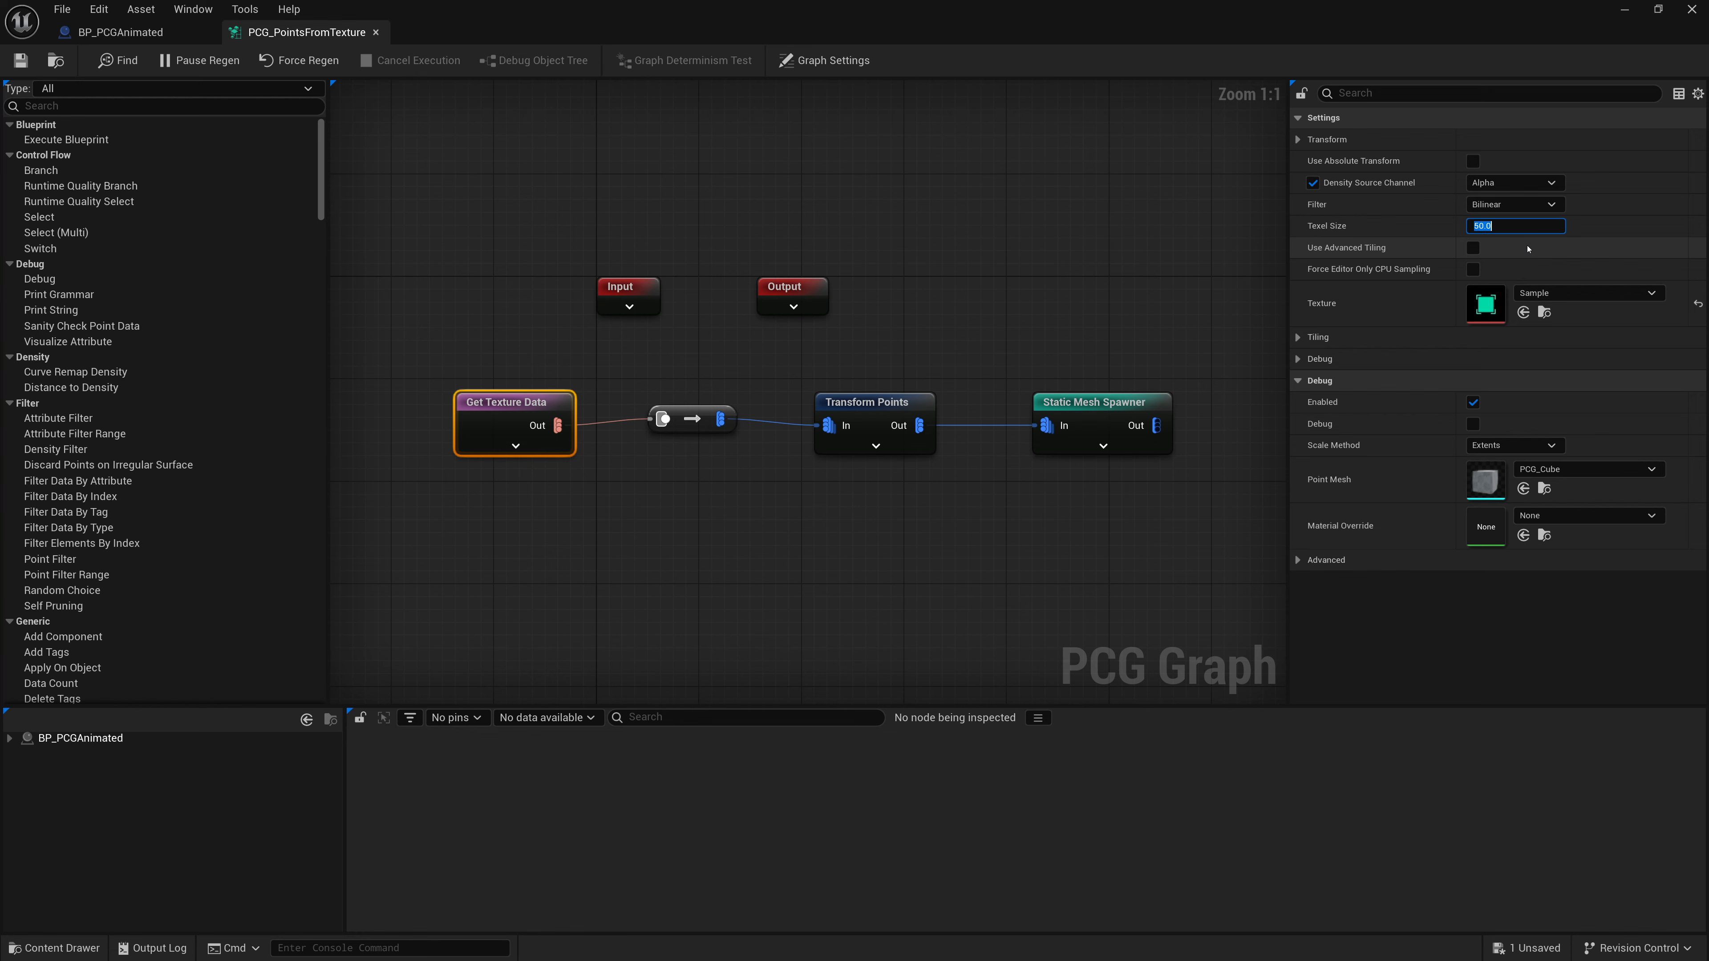
text(10)
key(Return)
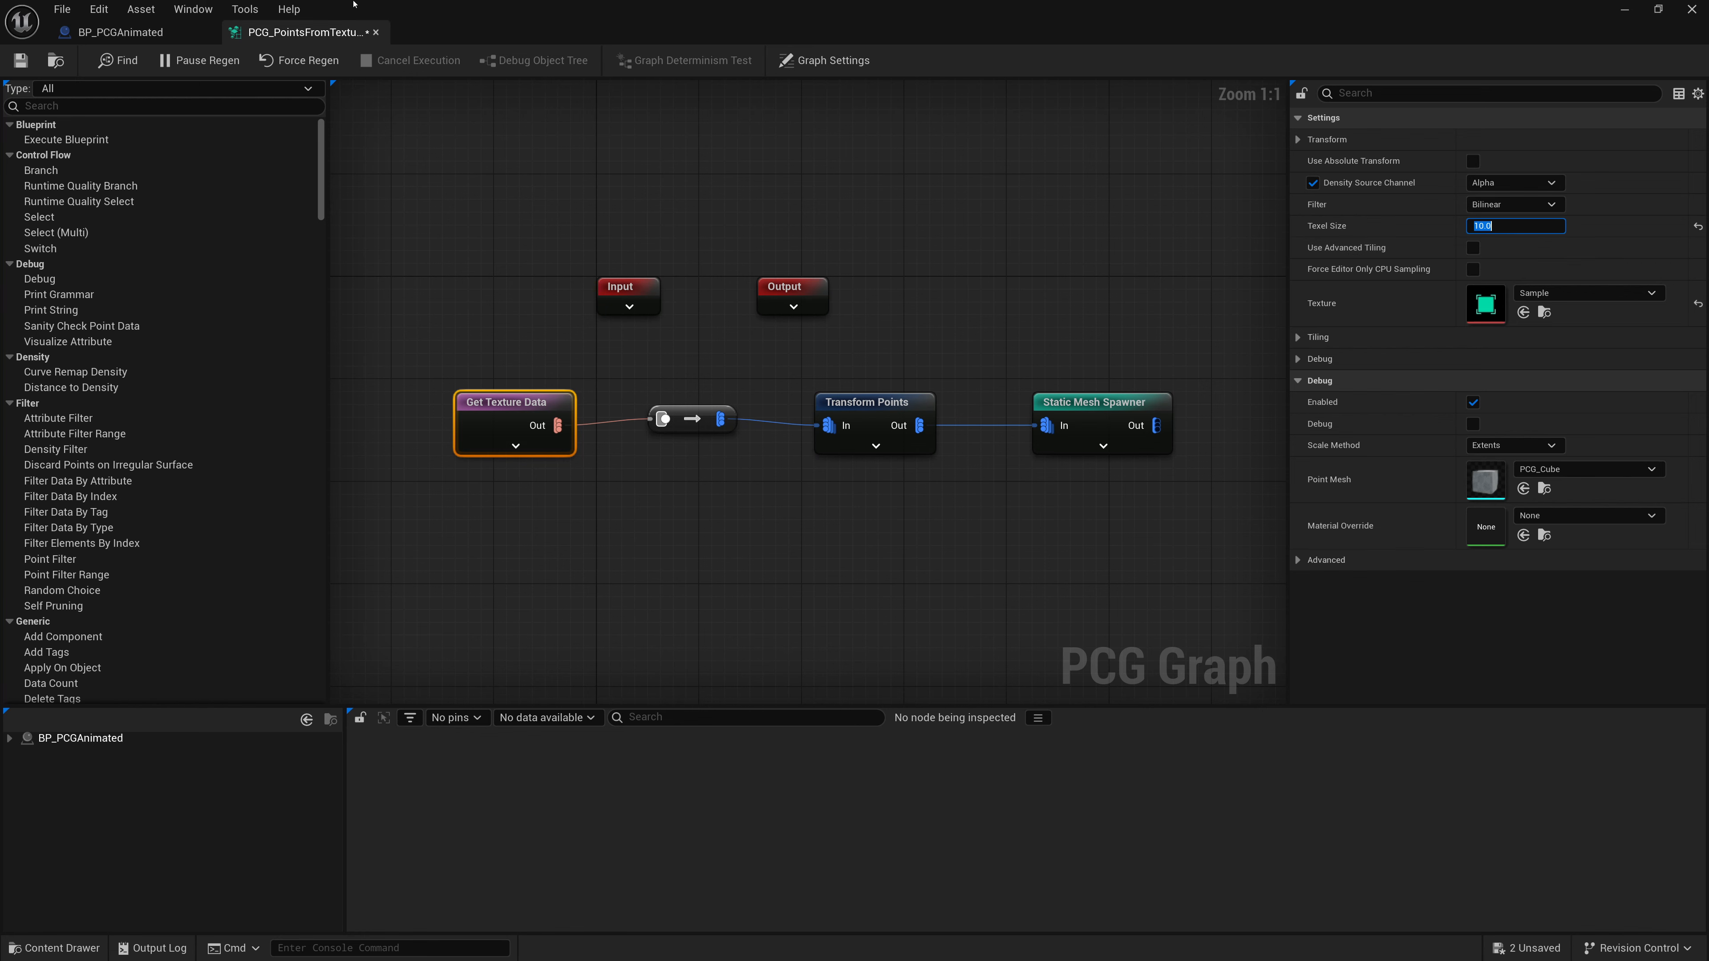
click(20, 60)
click(1625, 10)
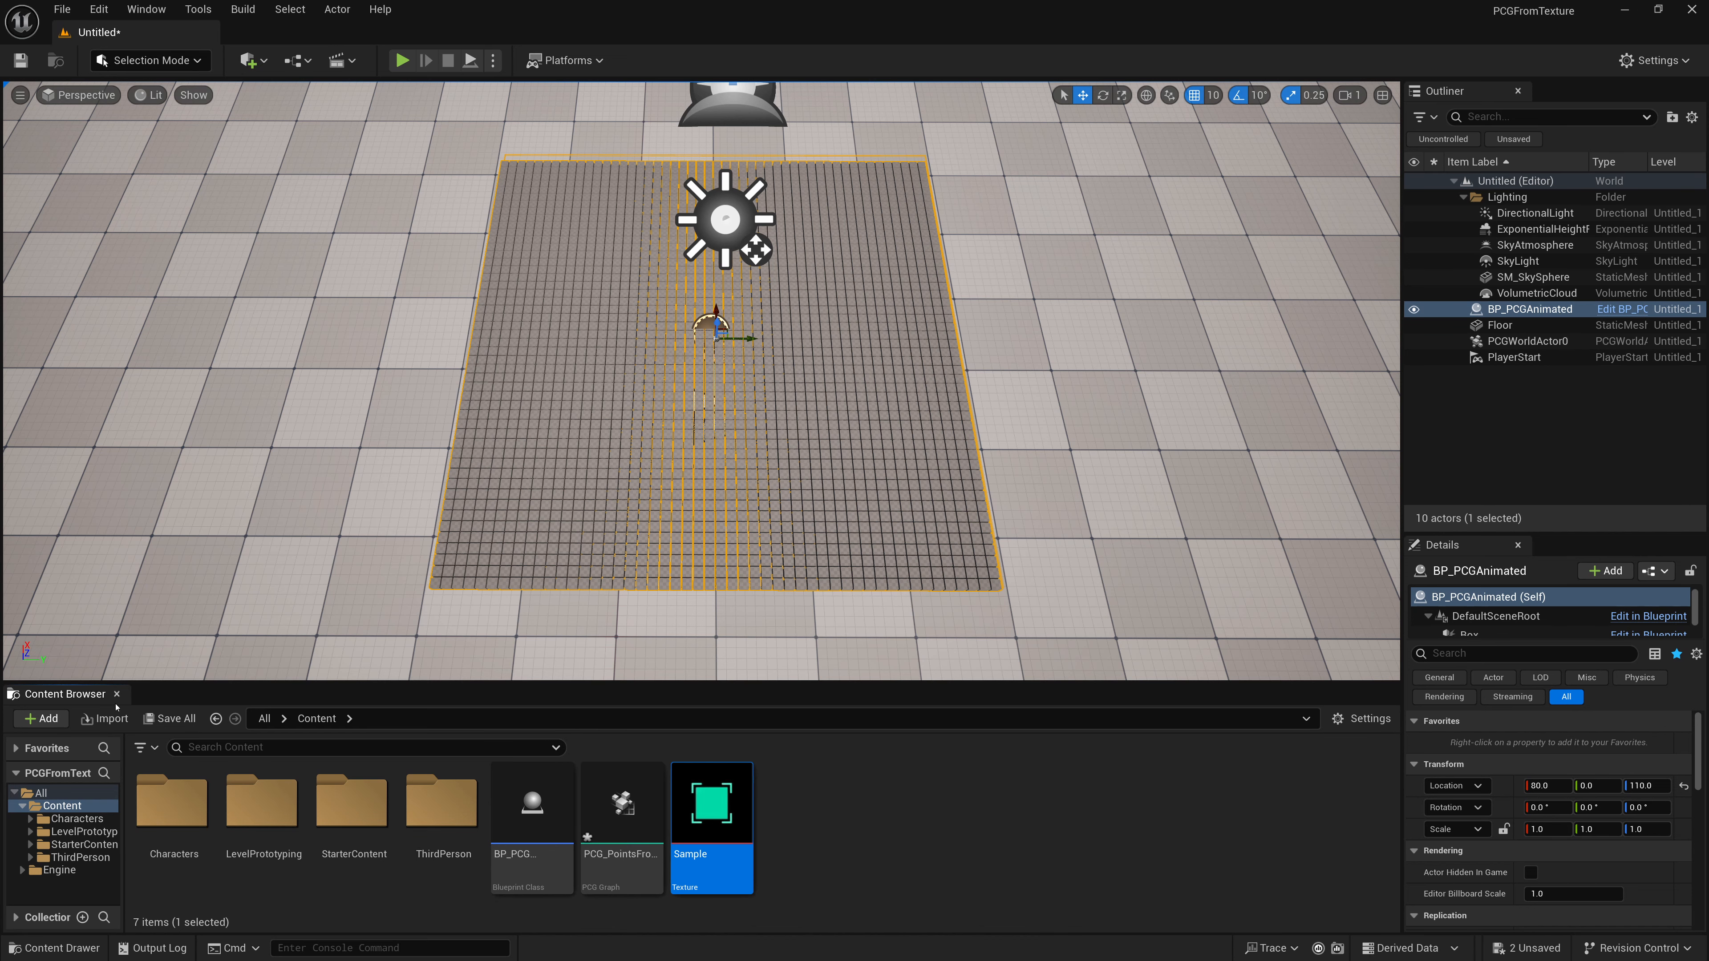
- Open the Sample texture and examine its red, green, blue and alpha channels, then close it
double_click(674, 807)
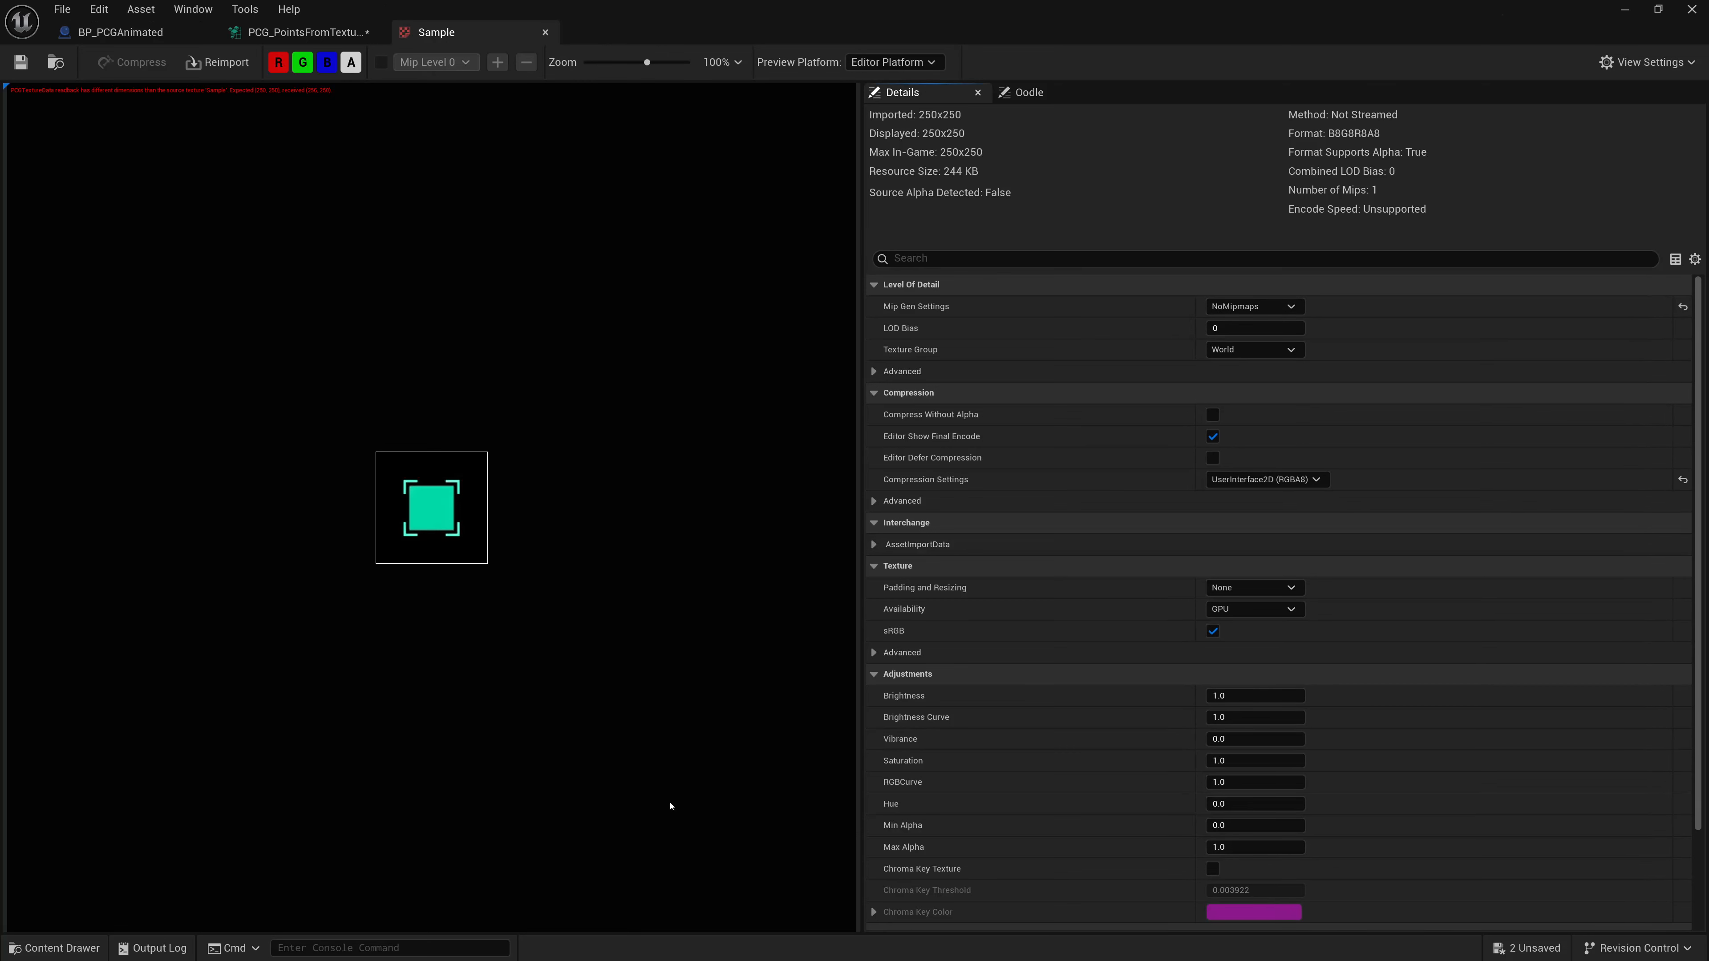
click(328, 62)
click(302, 62)
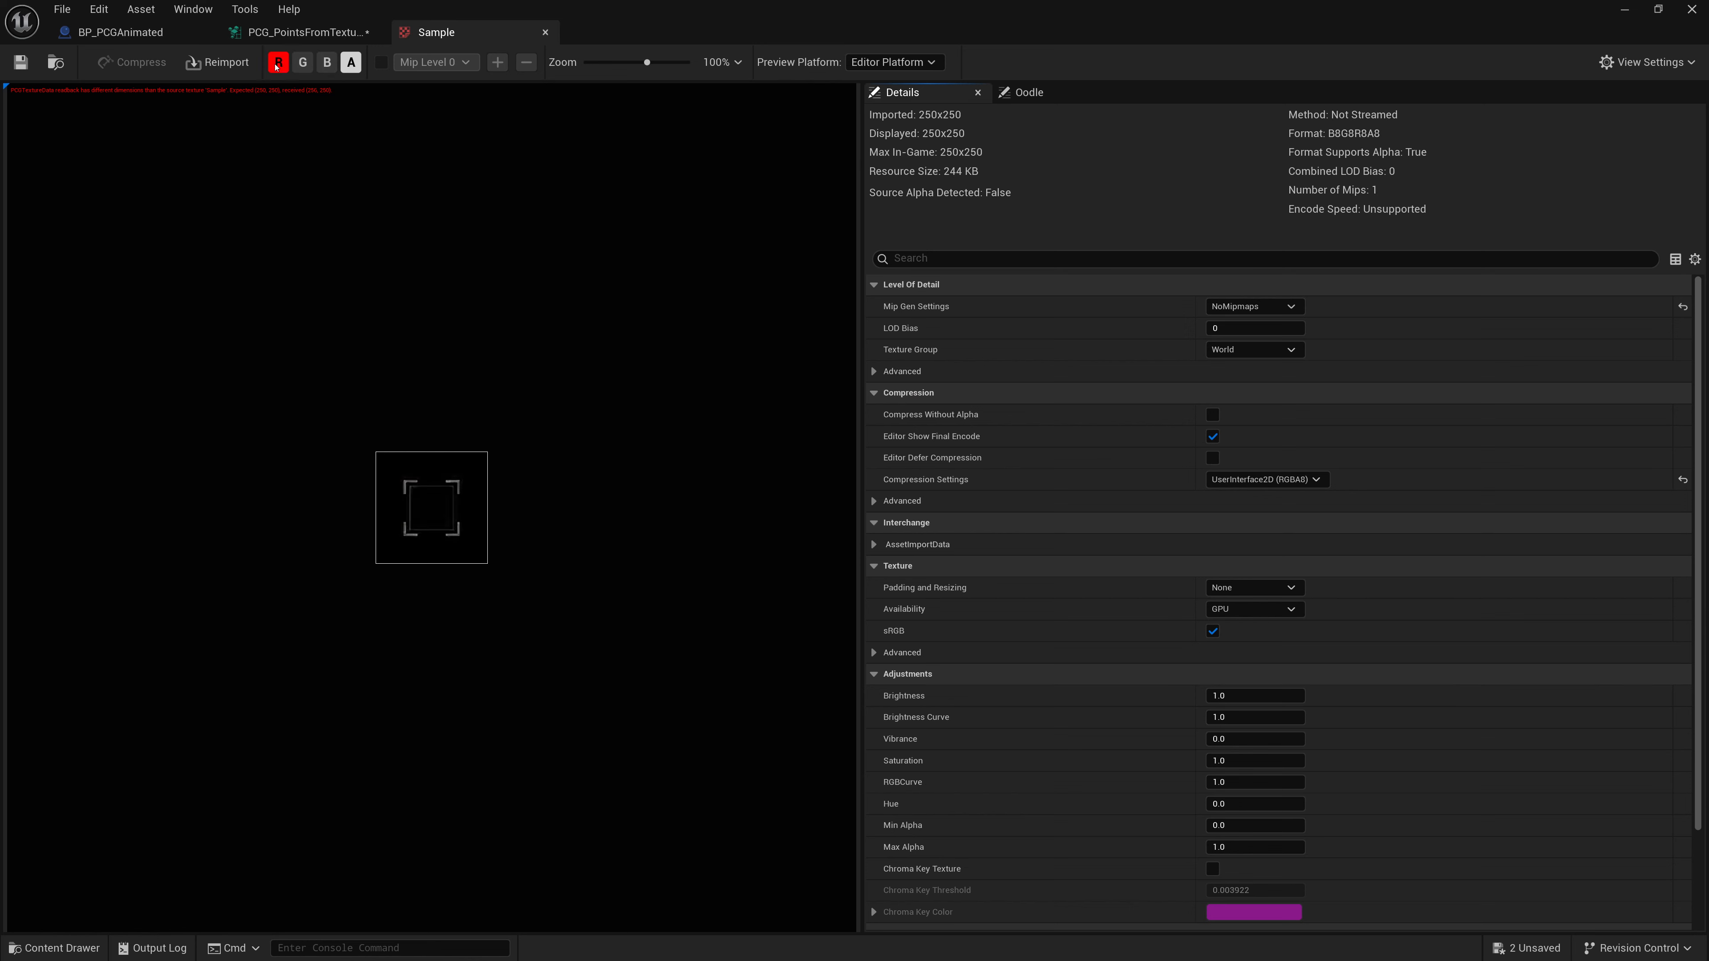
click(277, 62)
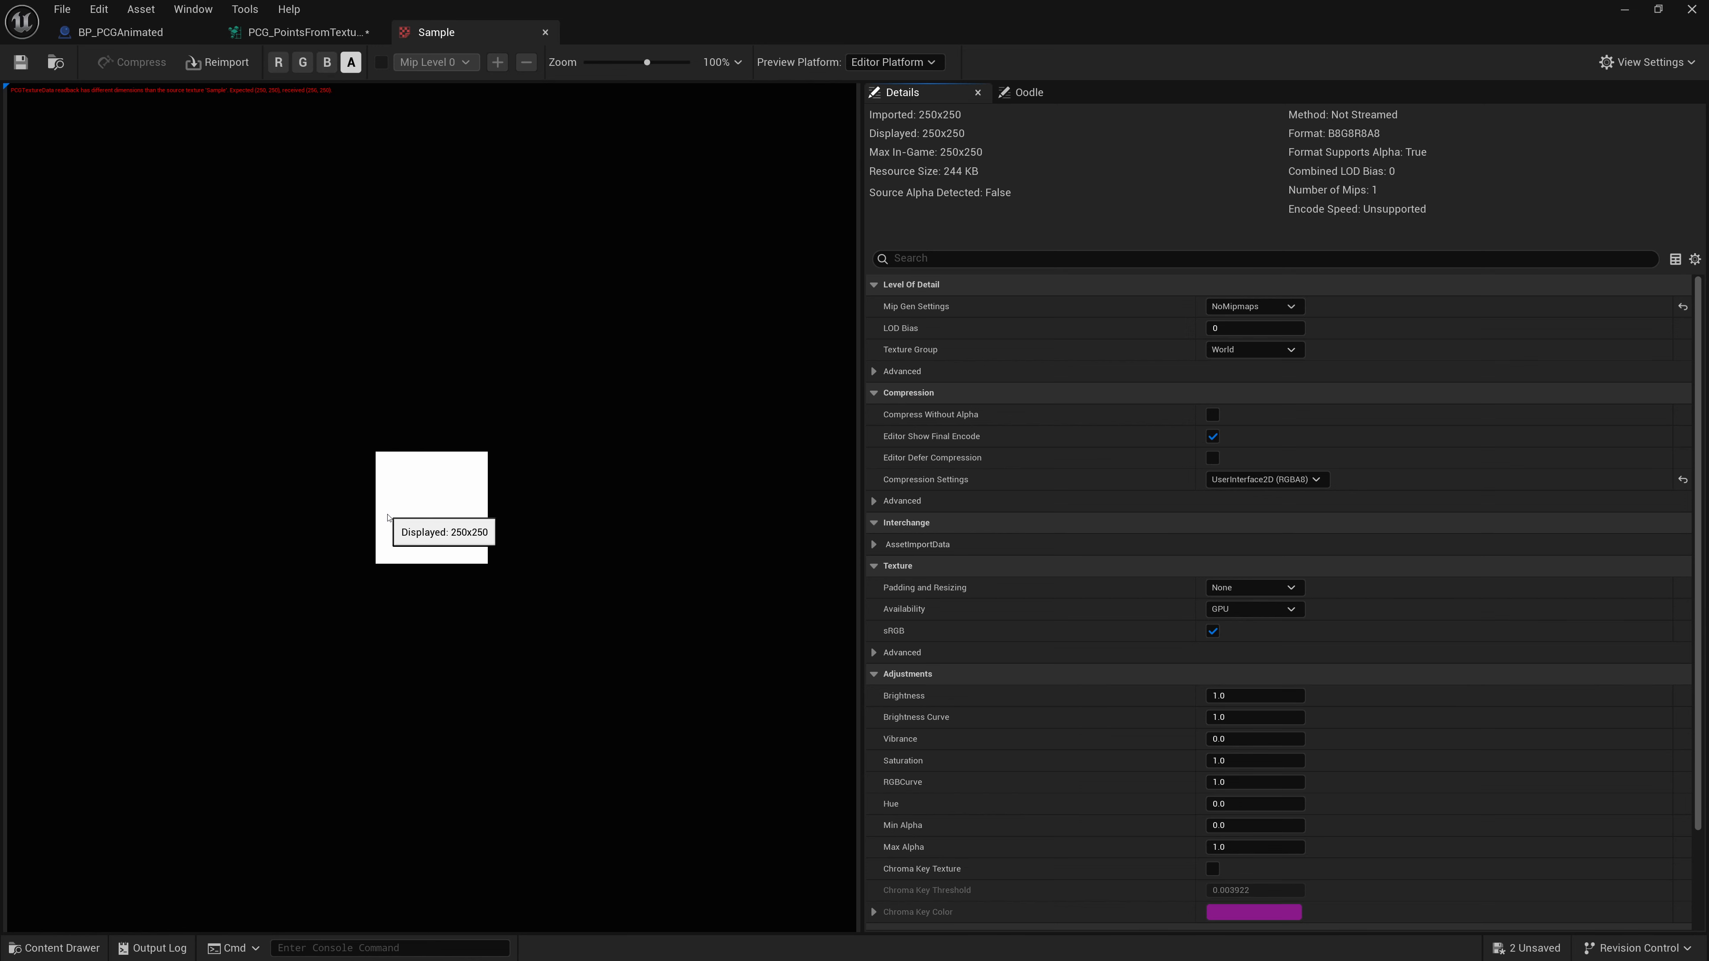
click(351, 62)
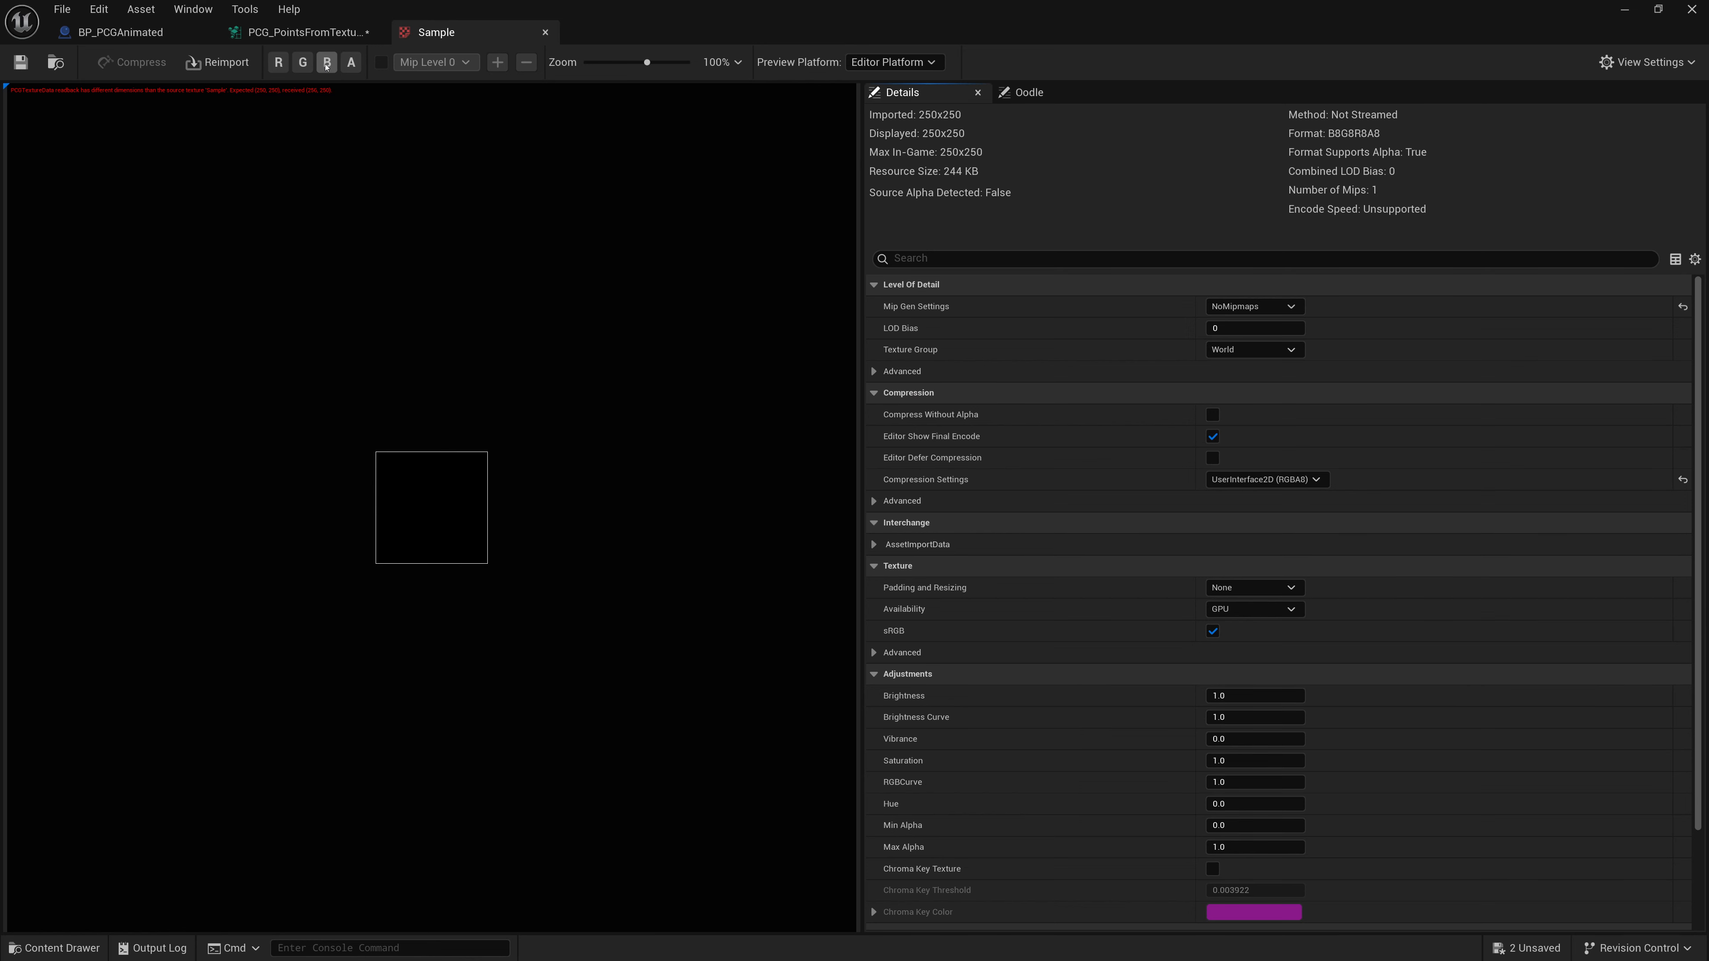
click(328, 62)
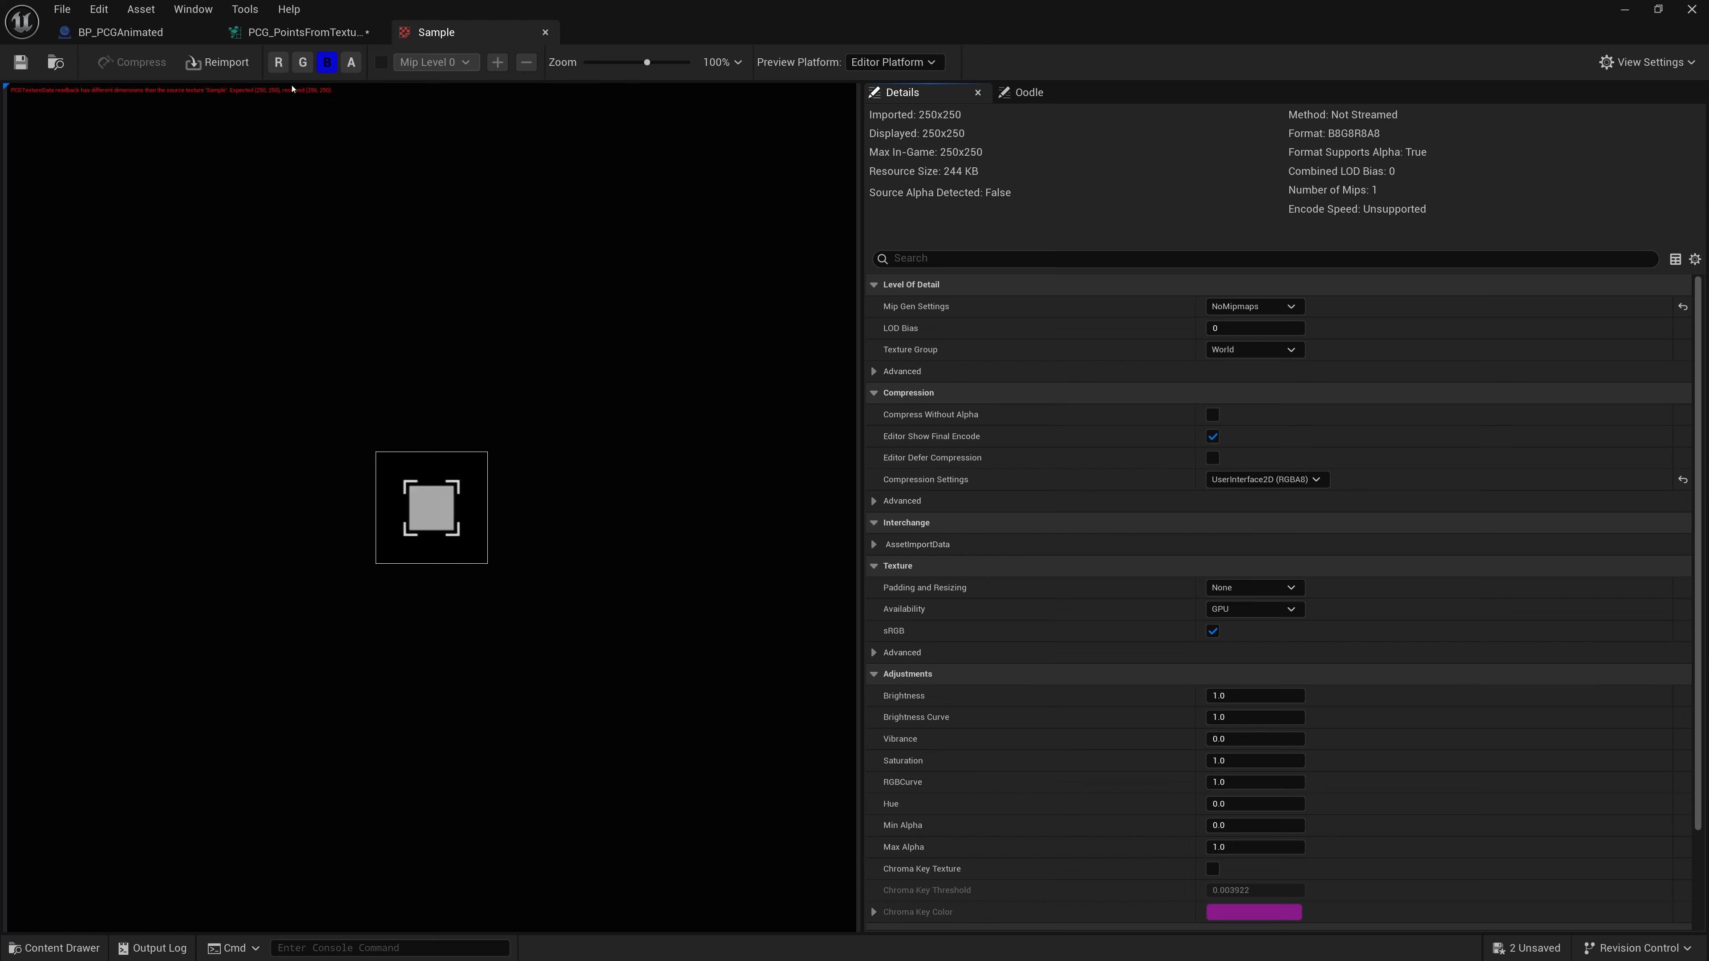
click(327, 67)
click(345, 66)
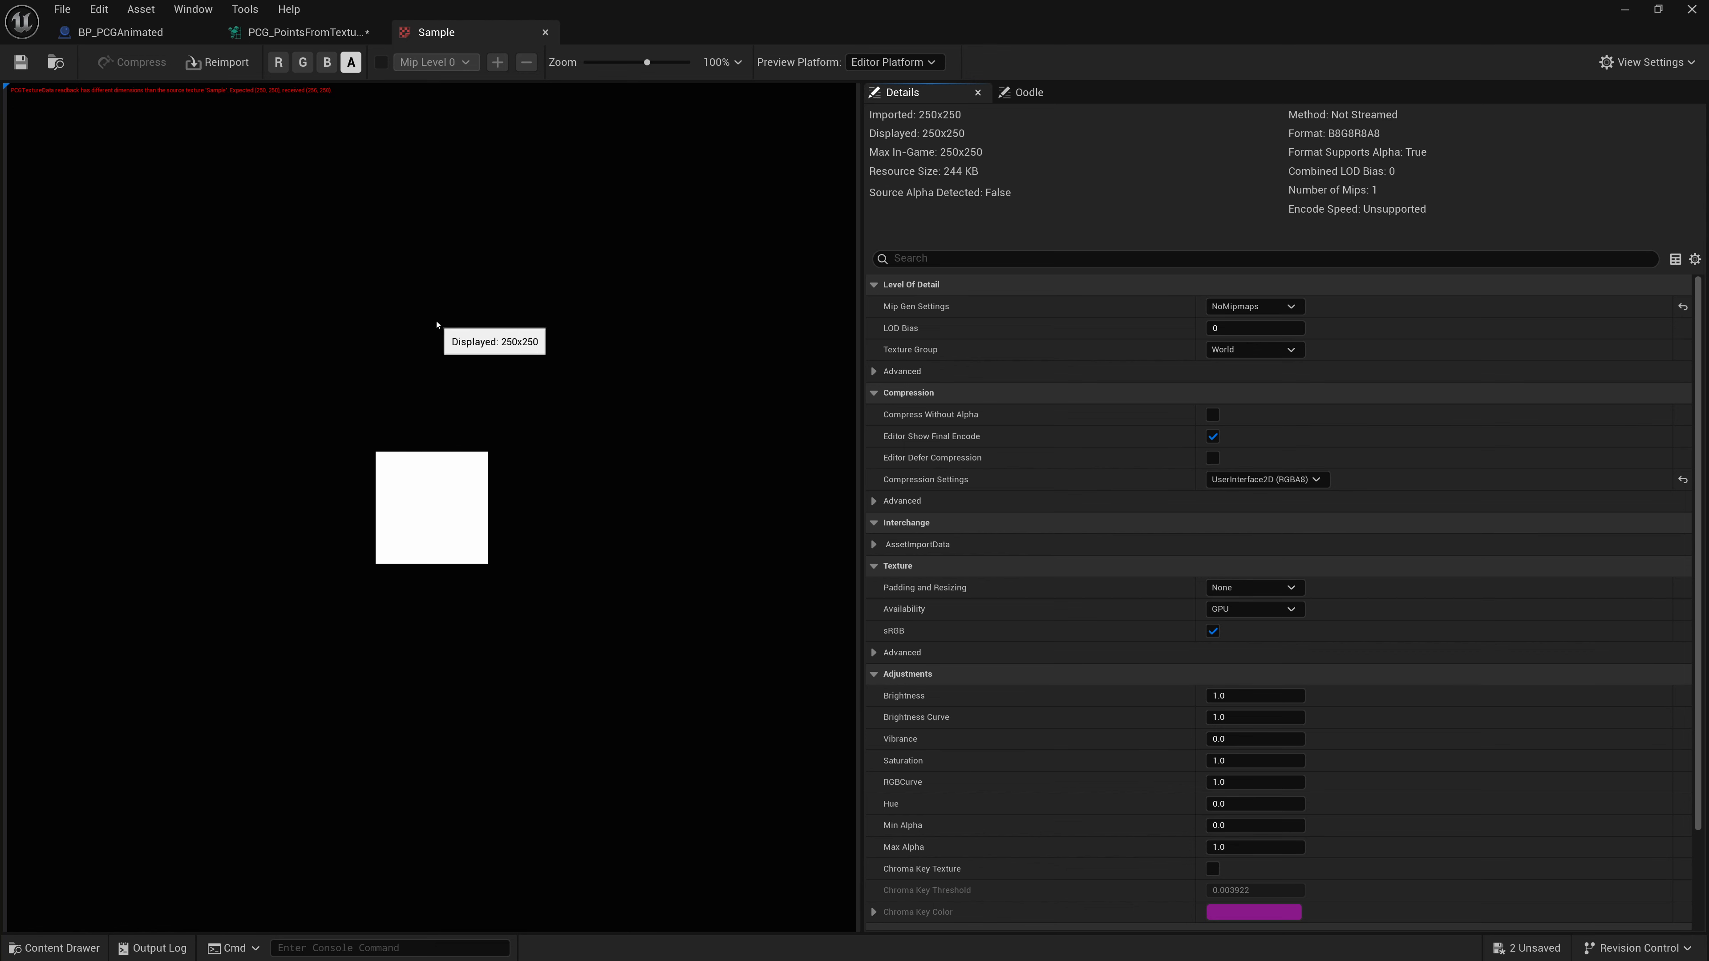
click(545, 32)
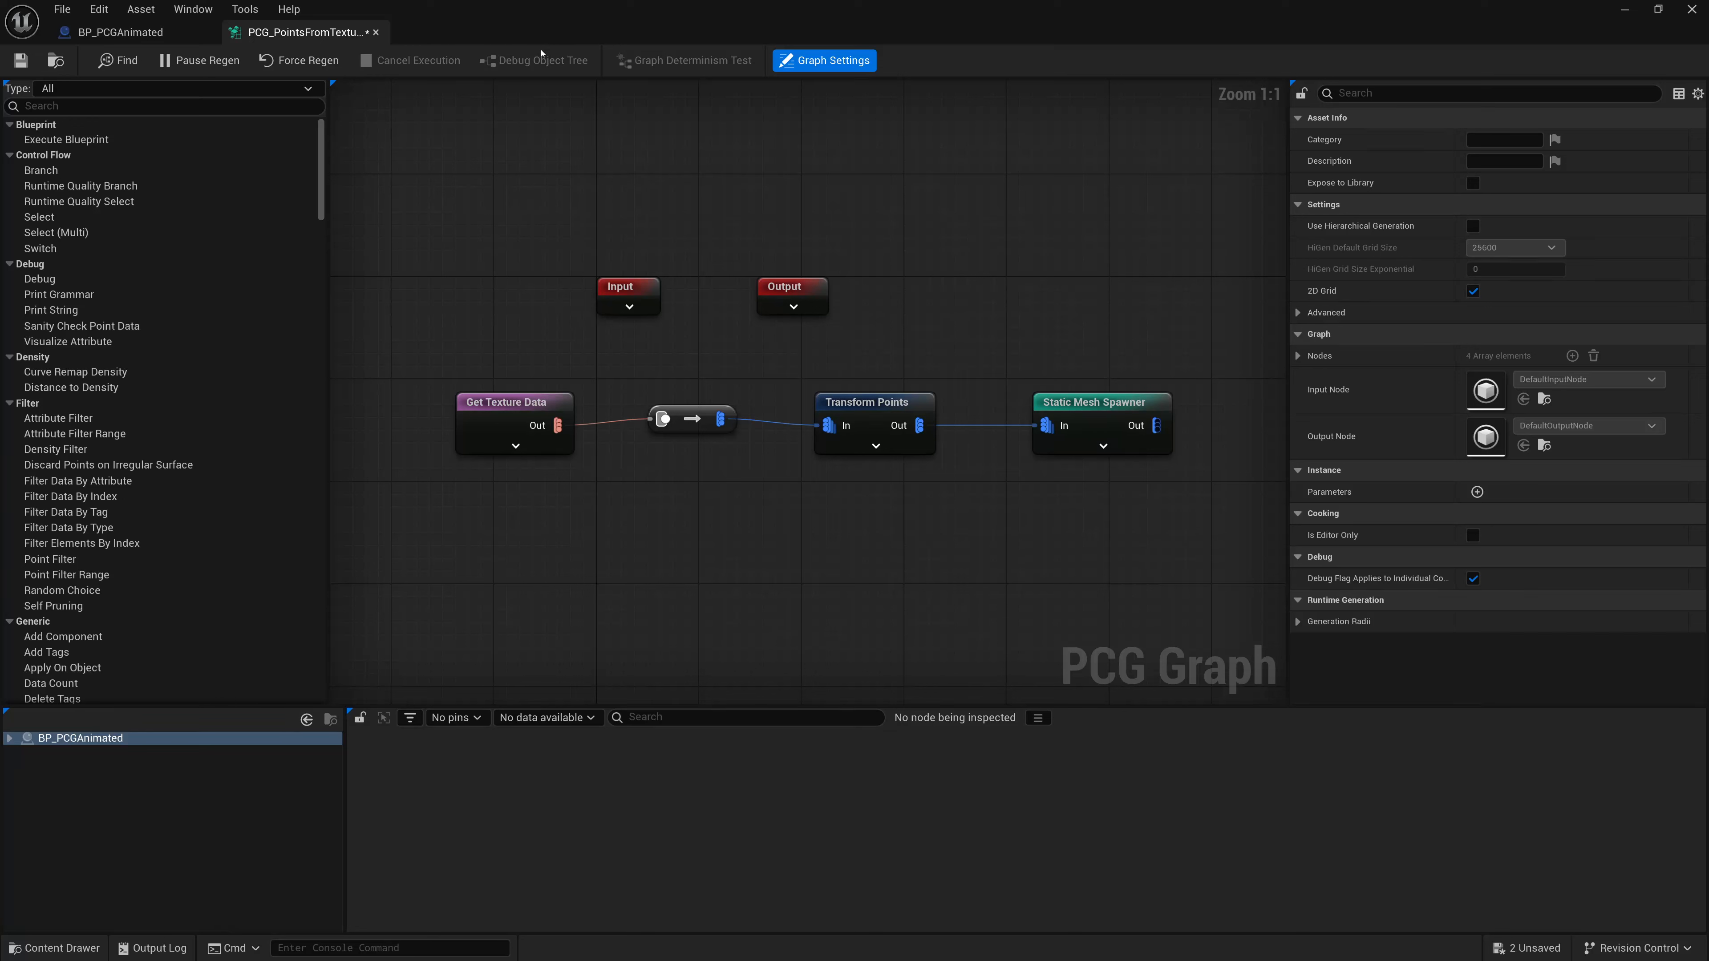
- Set the Get Texture Data node's Density Source Channel to Blue and compare the result in the level
click(508, 418)
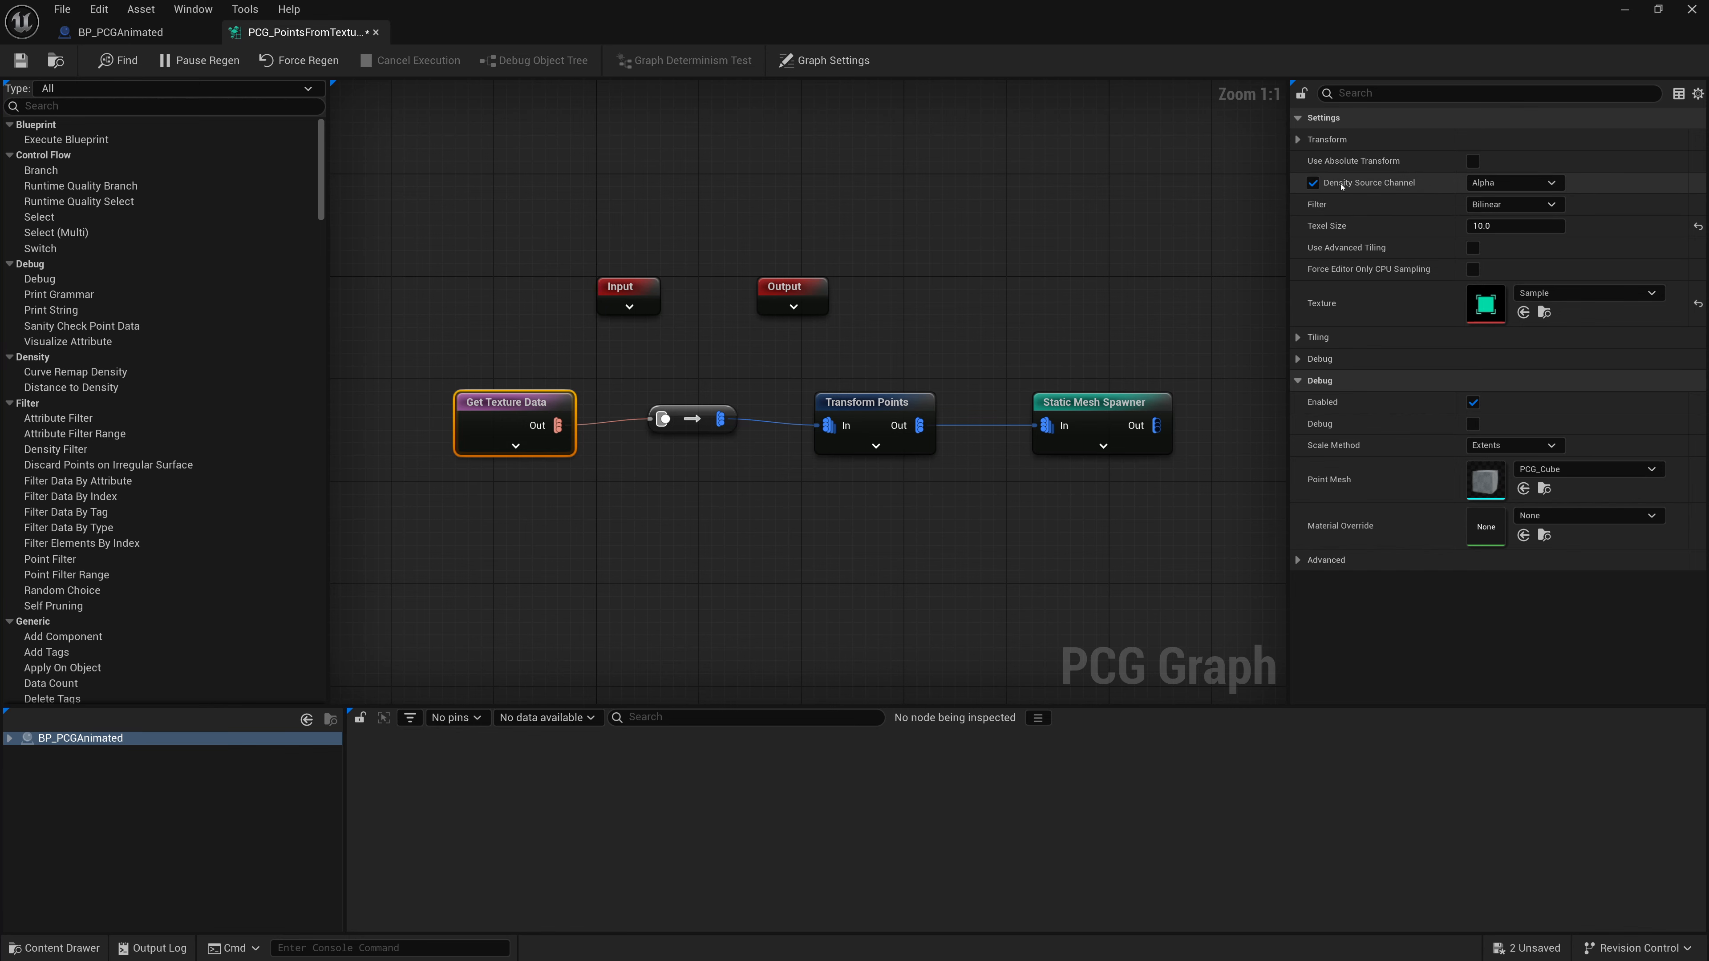
click(1511, 182)
click(1484, 223)
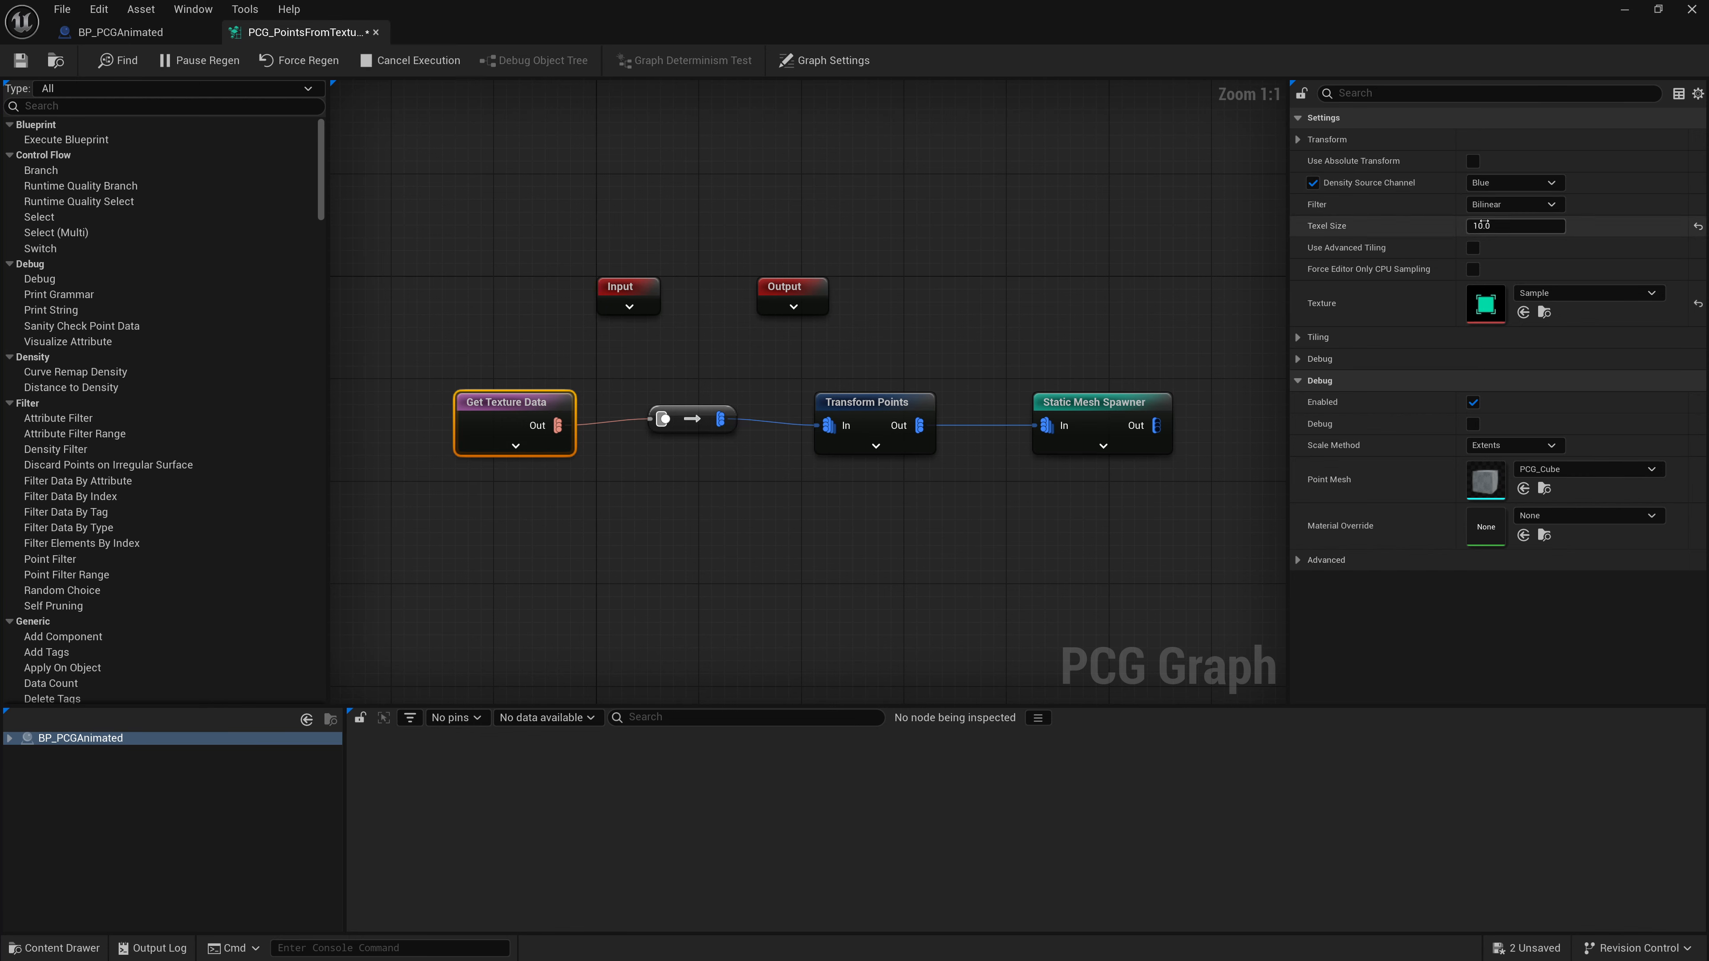
drag(1103, 20, 812, 503)
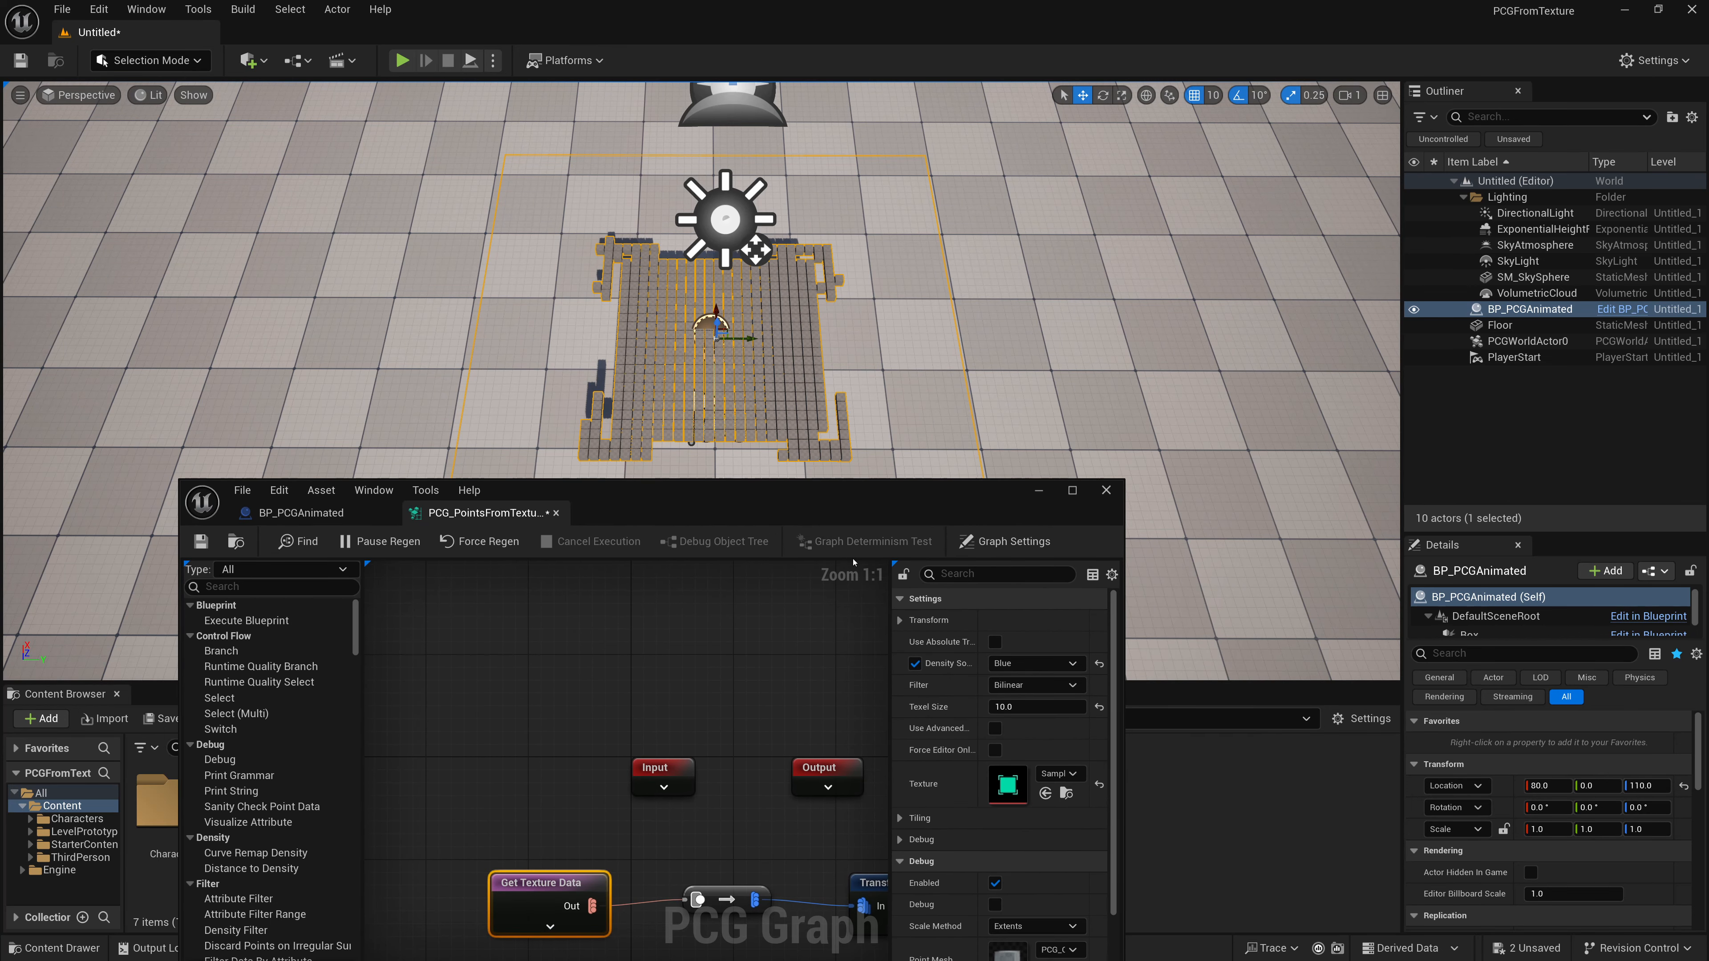
- Switch the Density Source Channel back to Alpha and restore the graph window to full size
click(1035, 663)
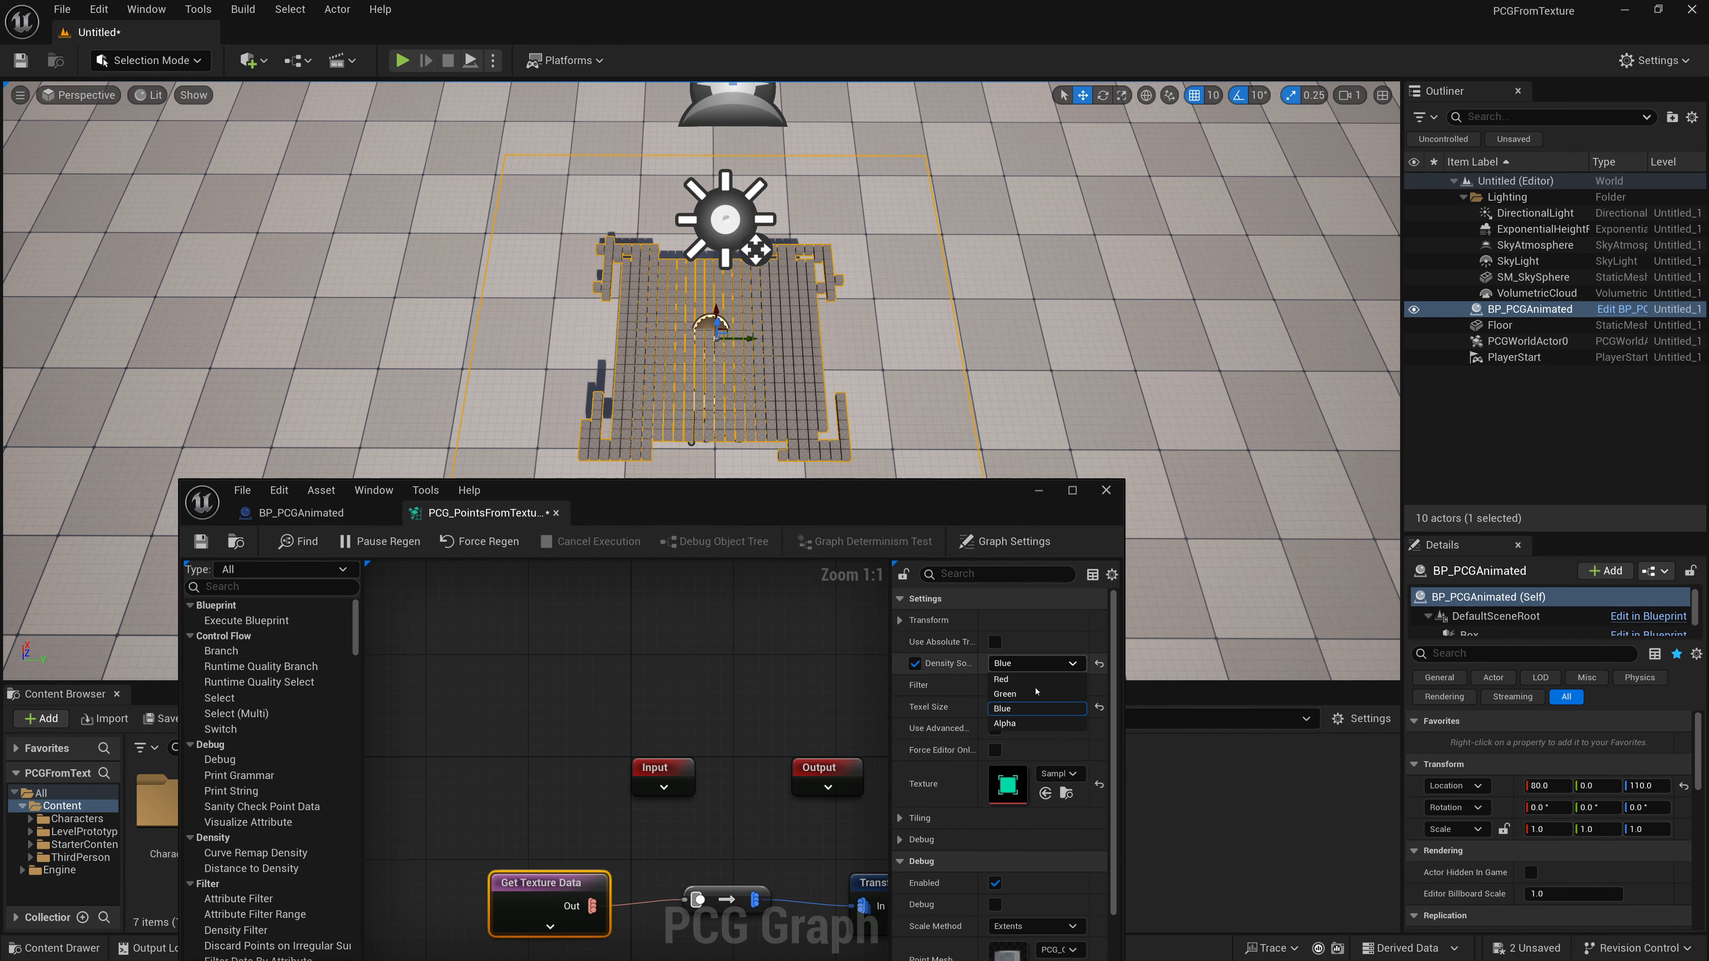
click(1041, 723)
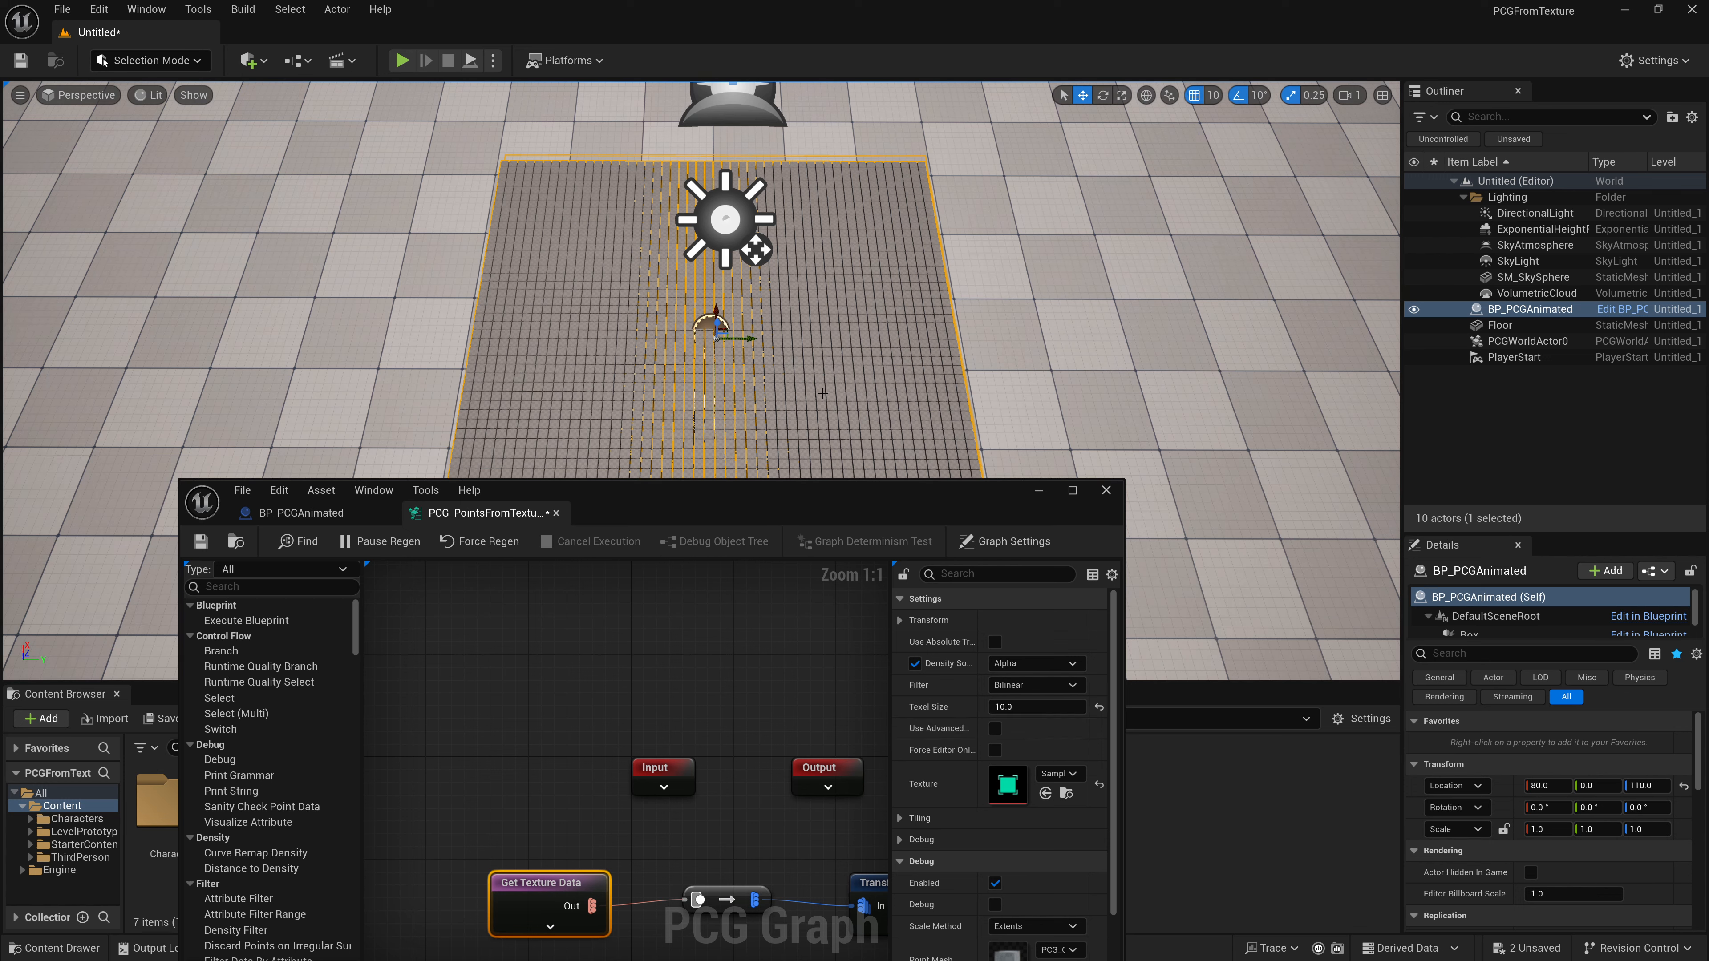
double_click(837, 500)
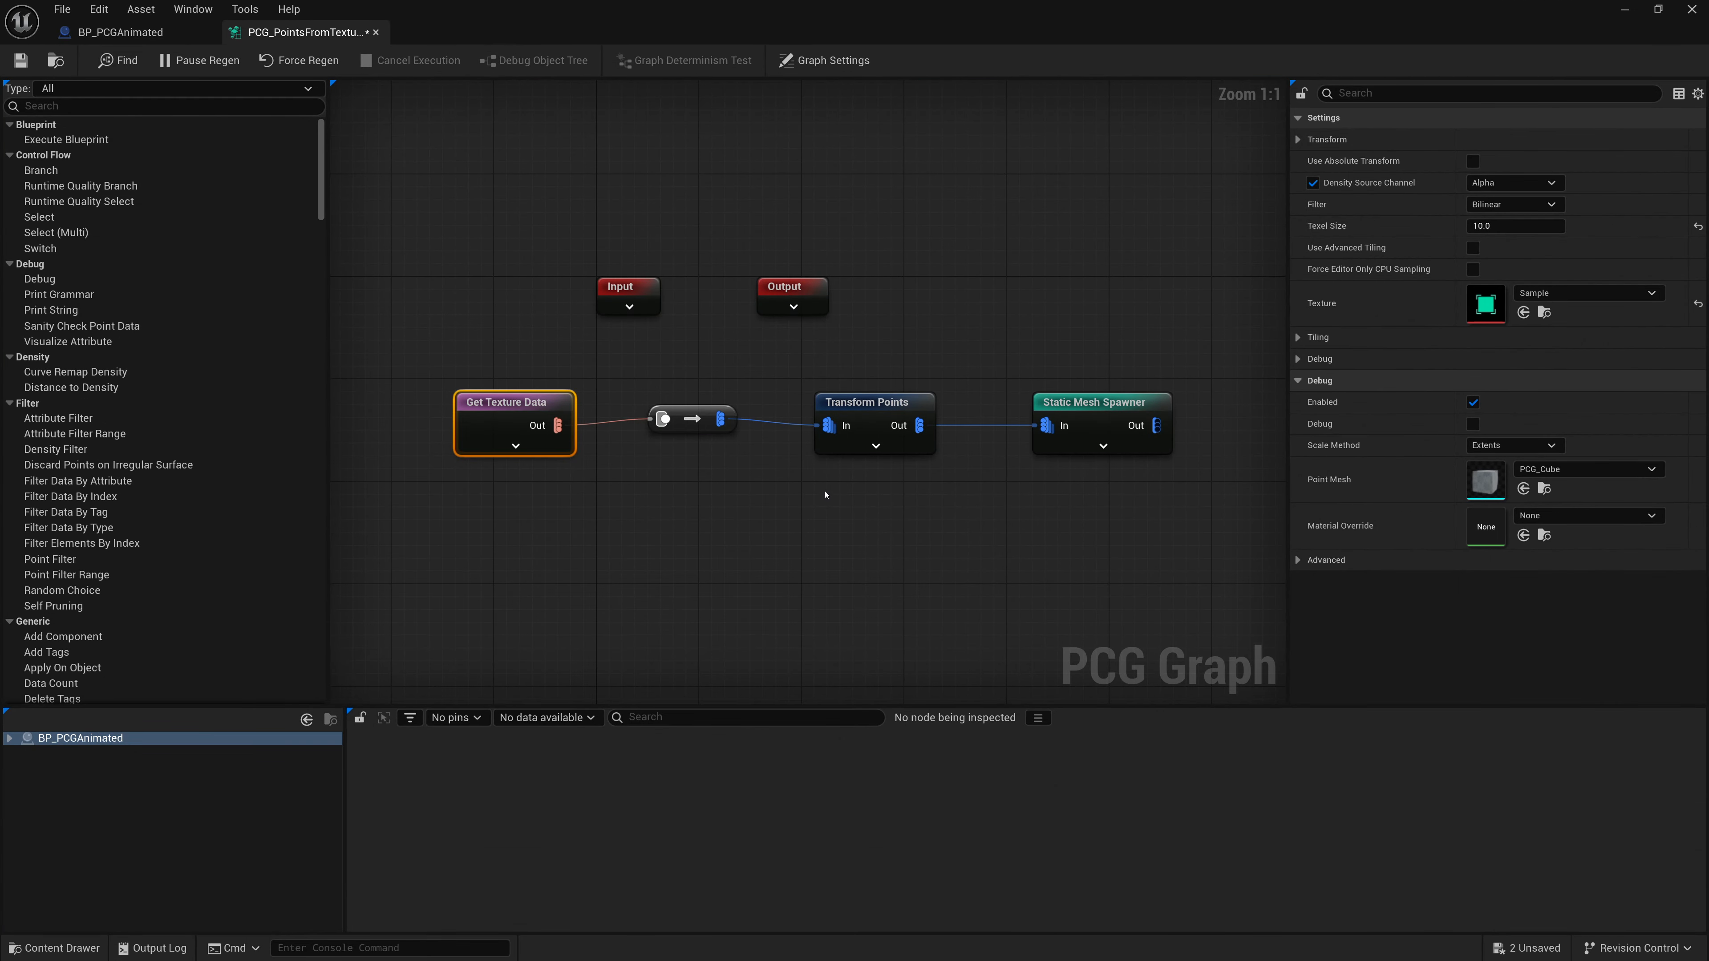
- Inspect the Get Texture Data output for BP_PCGAnimated's PCG component and browse the point attribute table
right_click(474, 415)
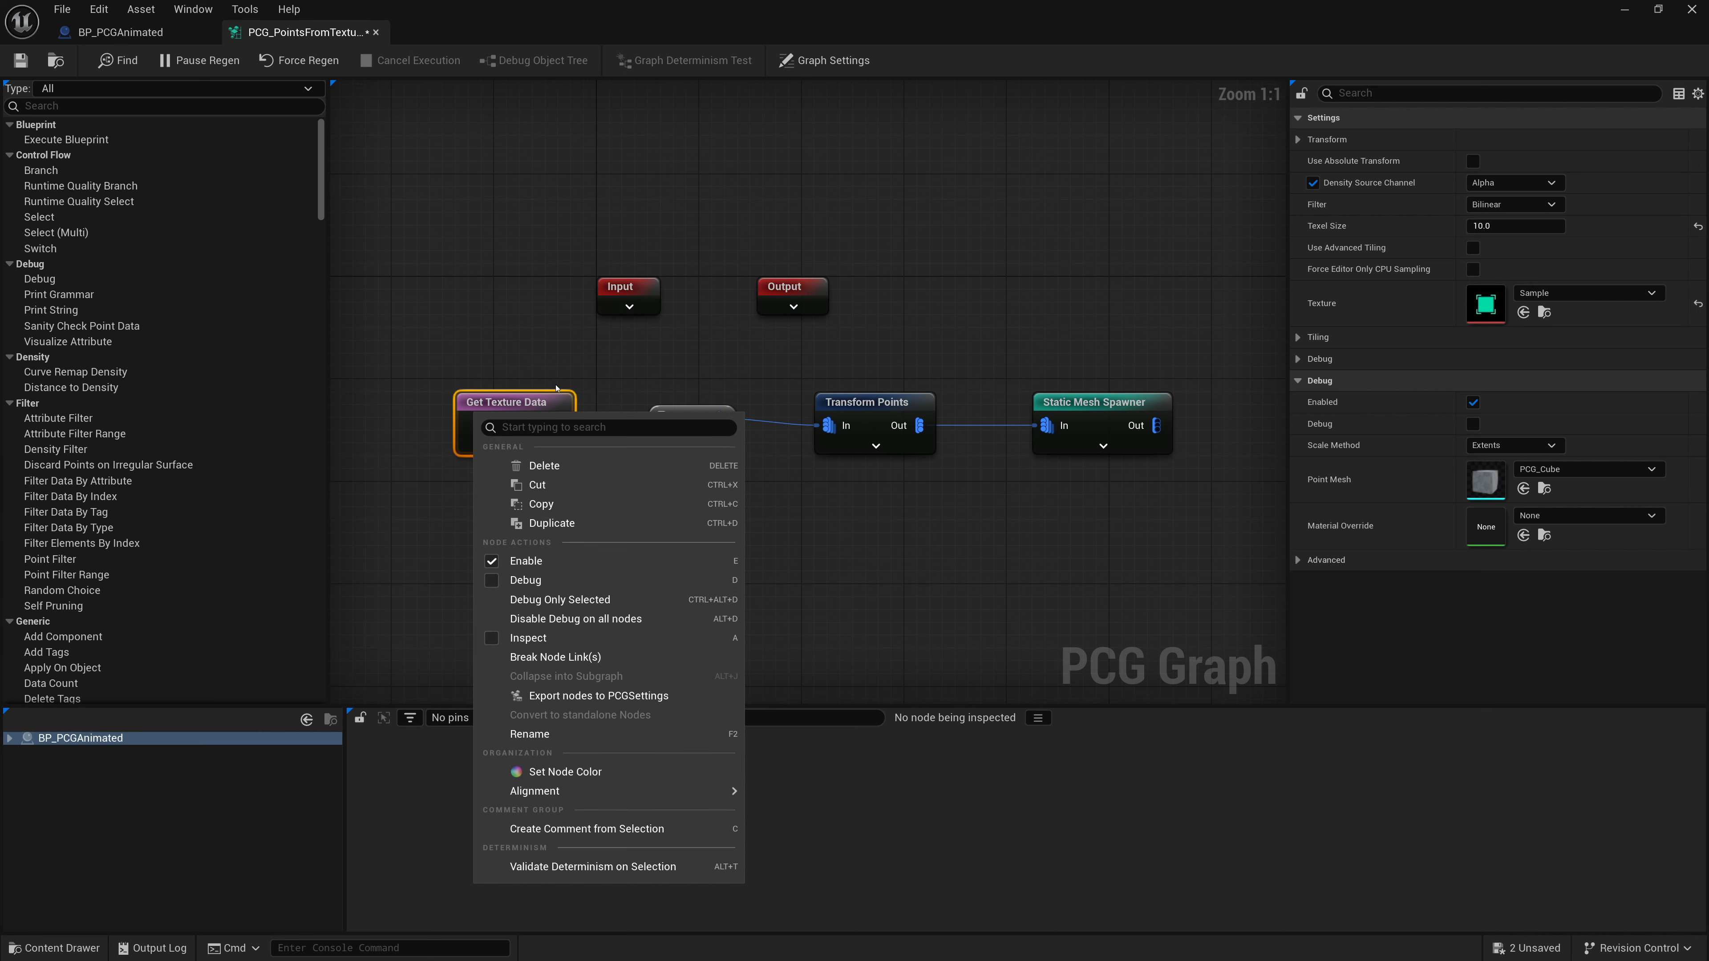
click(722, 639)
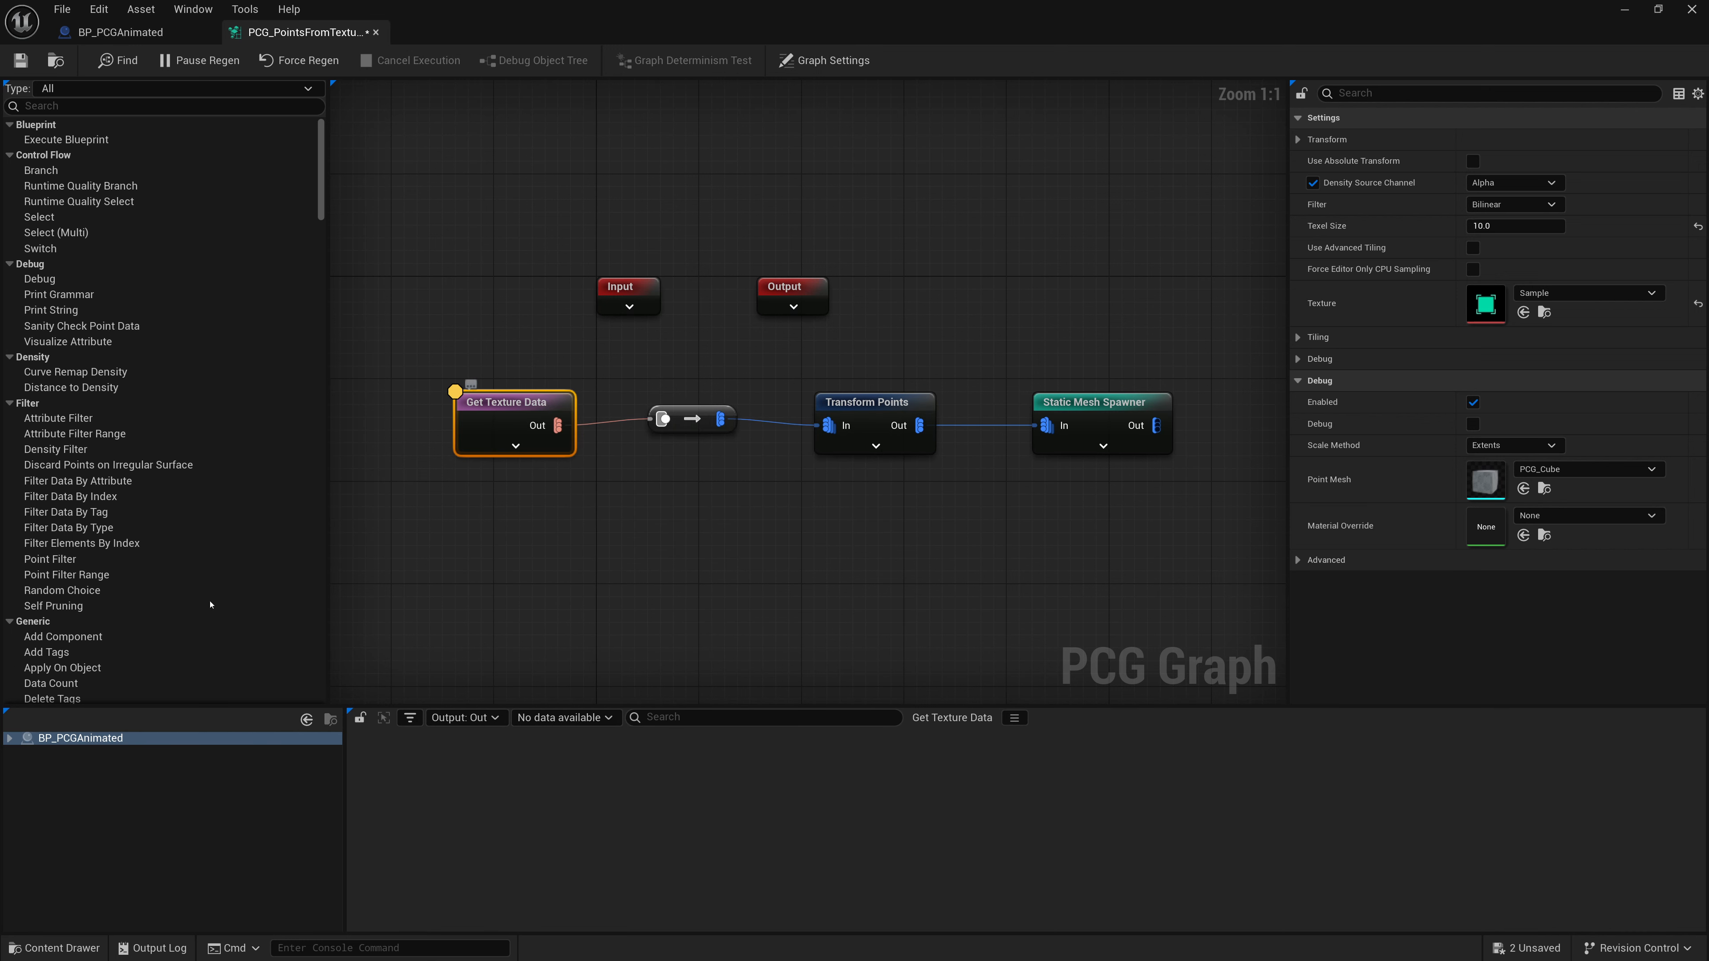
click(9, 739)
click(88, 752)
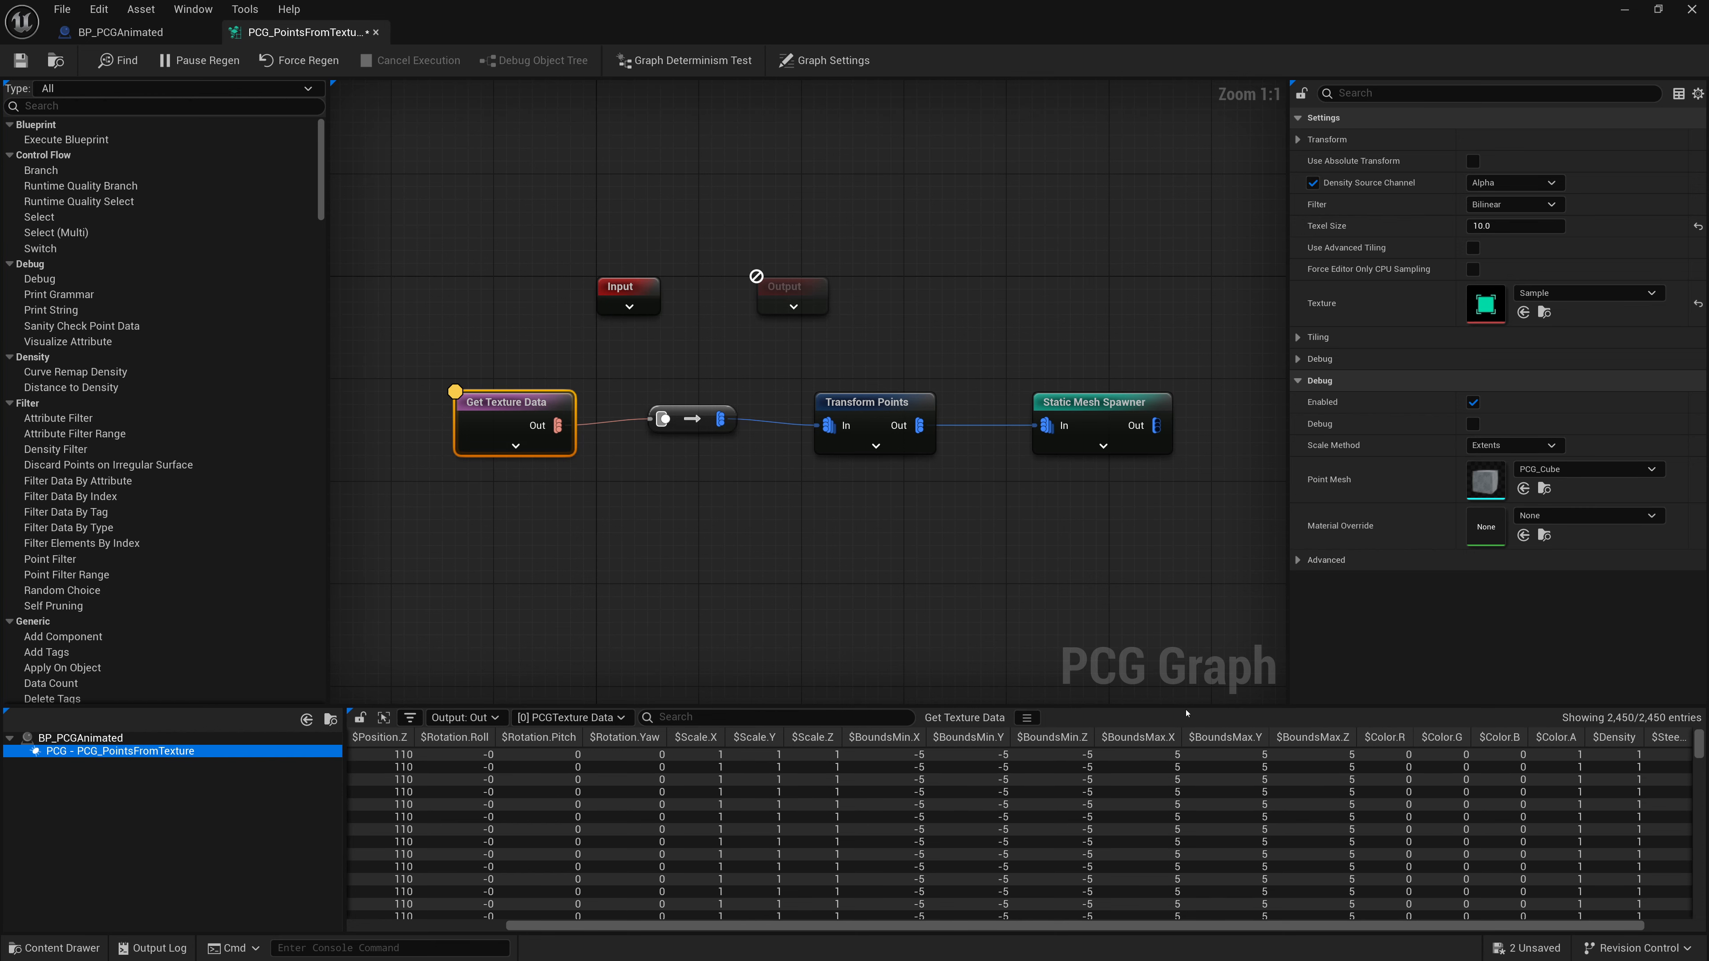
drag(1186, 706, 1188, 478)
scroll(1269, 611, down, 1)
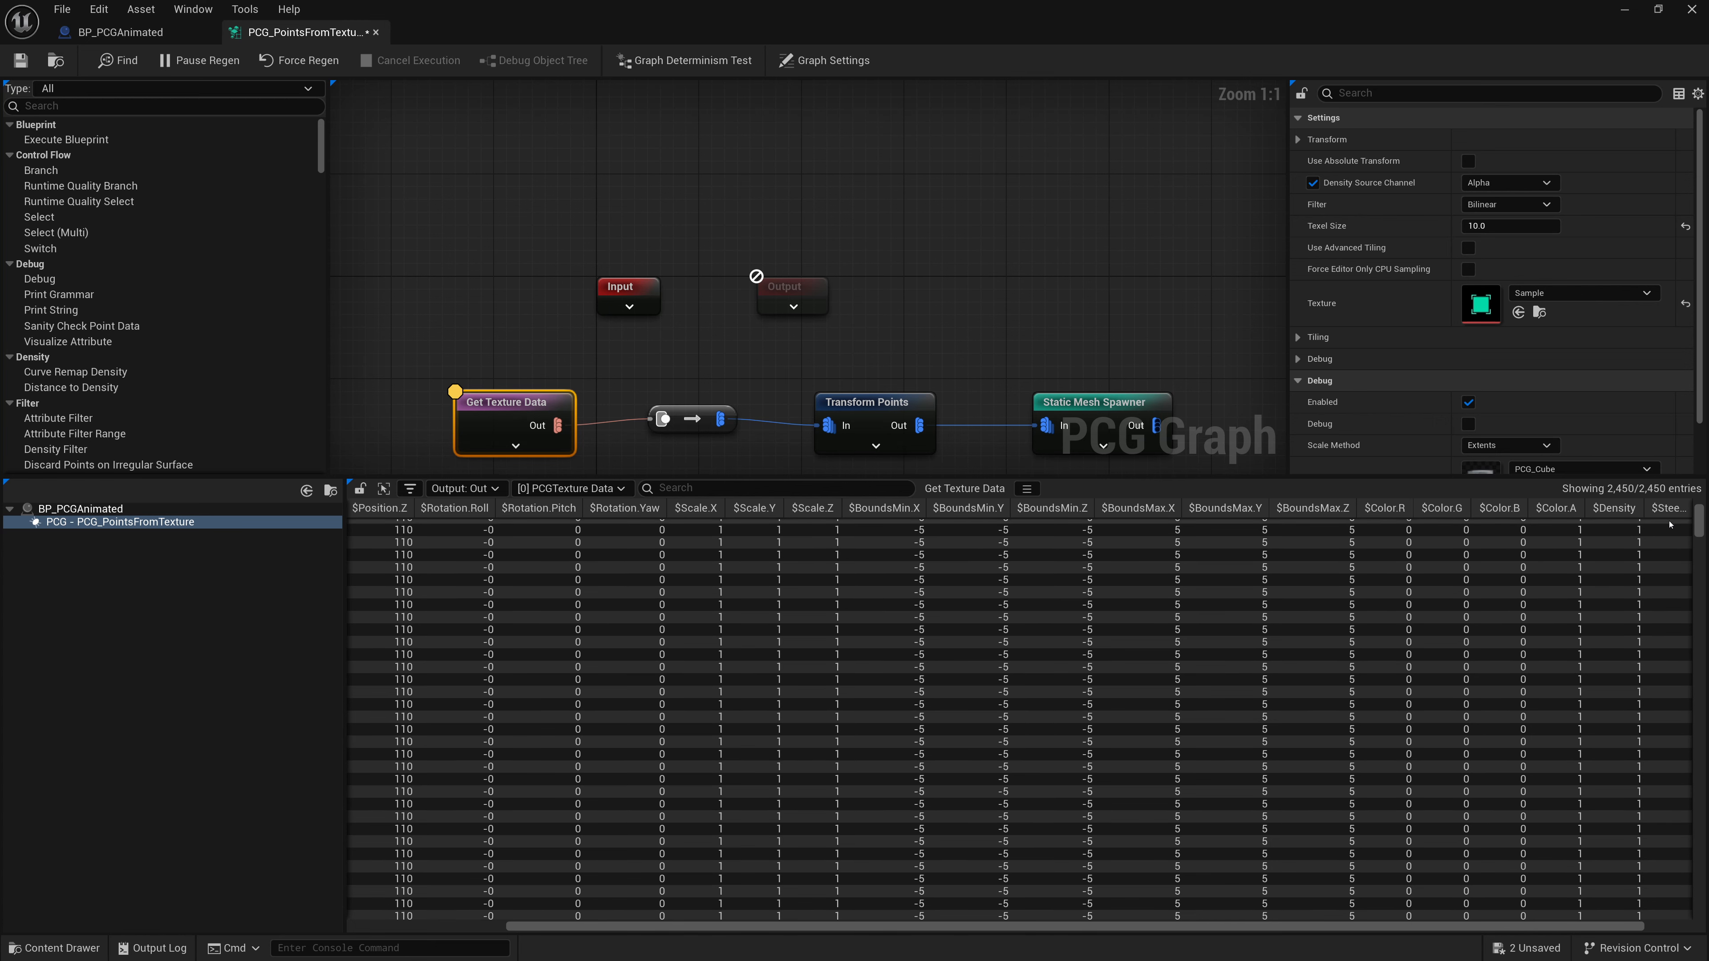
drag(1703, 532, 1702, 679)
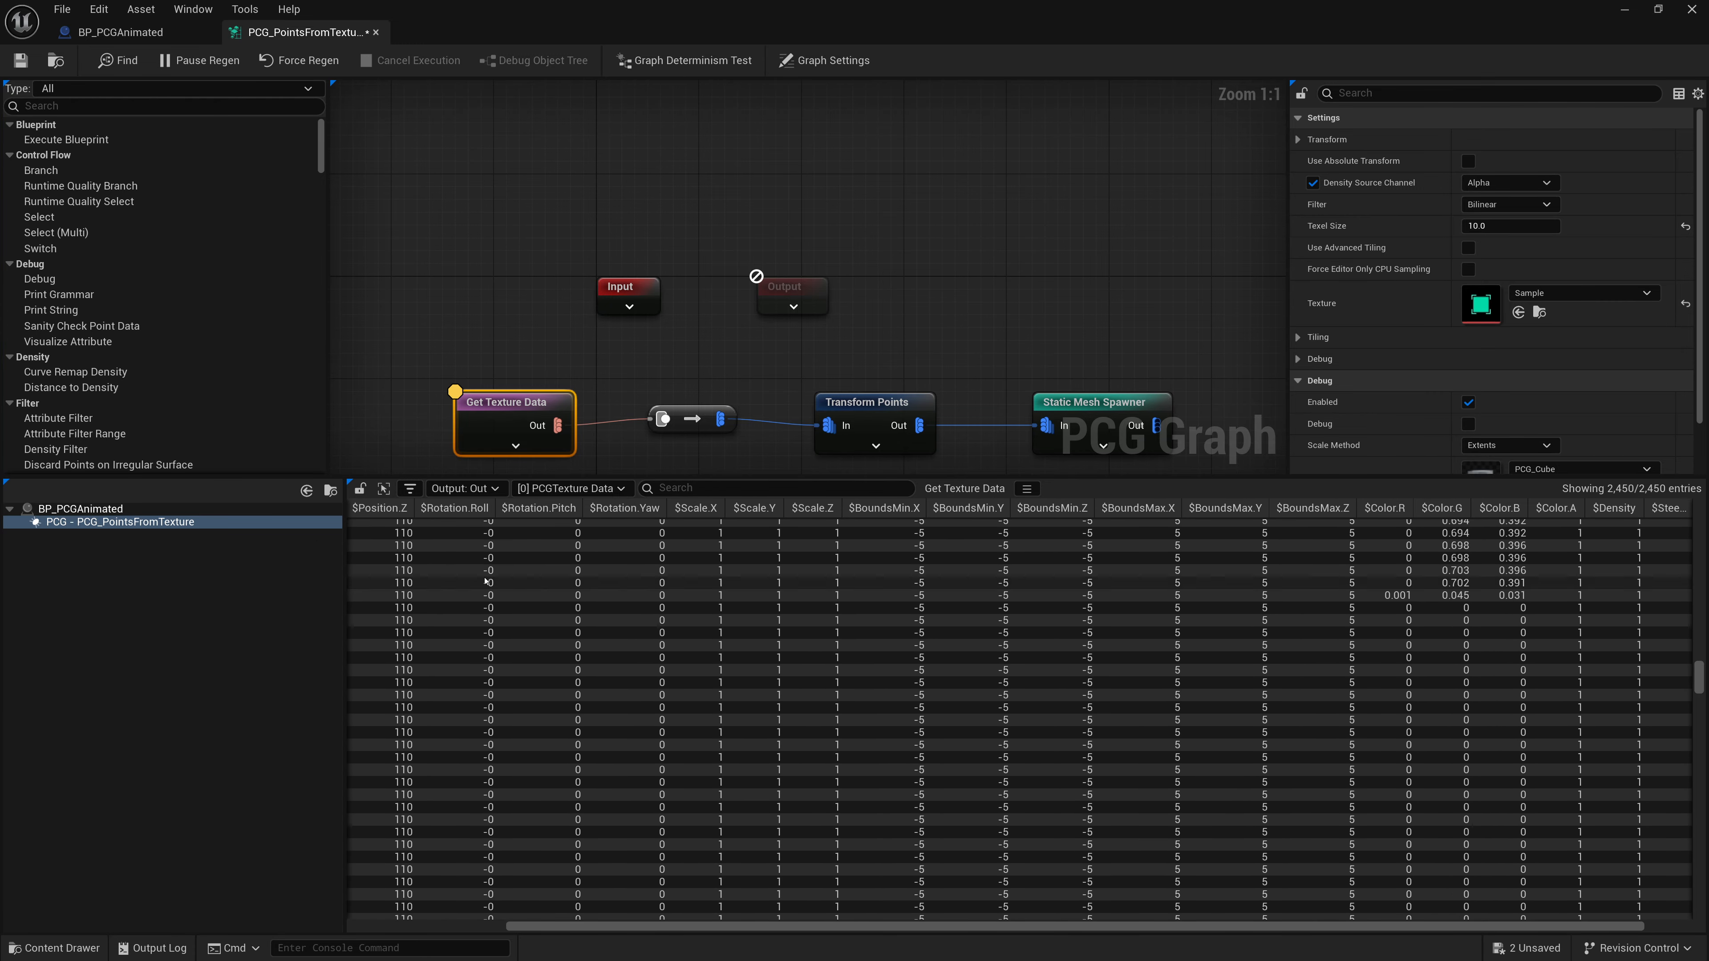
- Stop inspecting the Get Texture Data node and shrink the attribute panel
click(186, 515)
click(511, 405)
key(a)
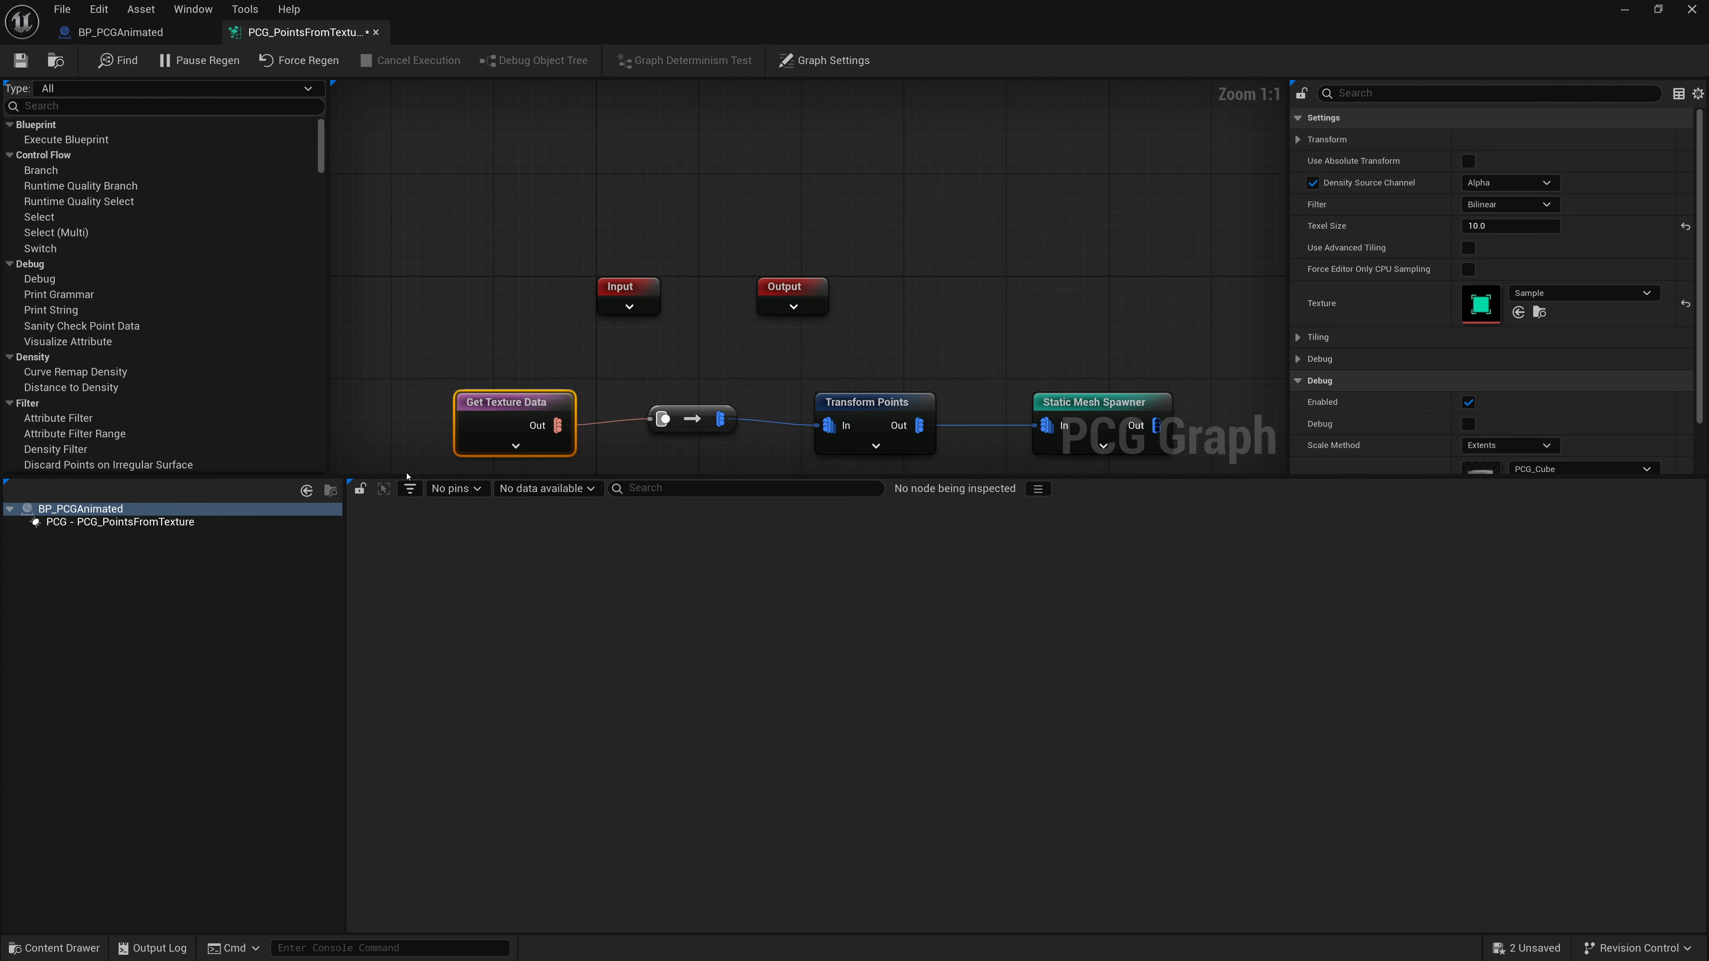
drag(404, 479, 404, 748)
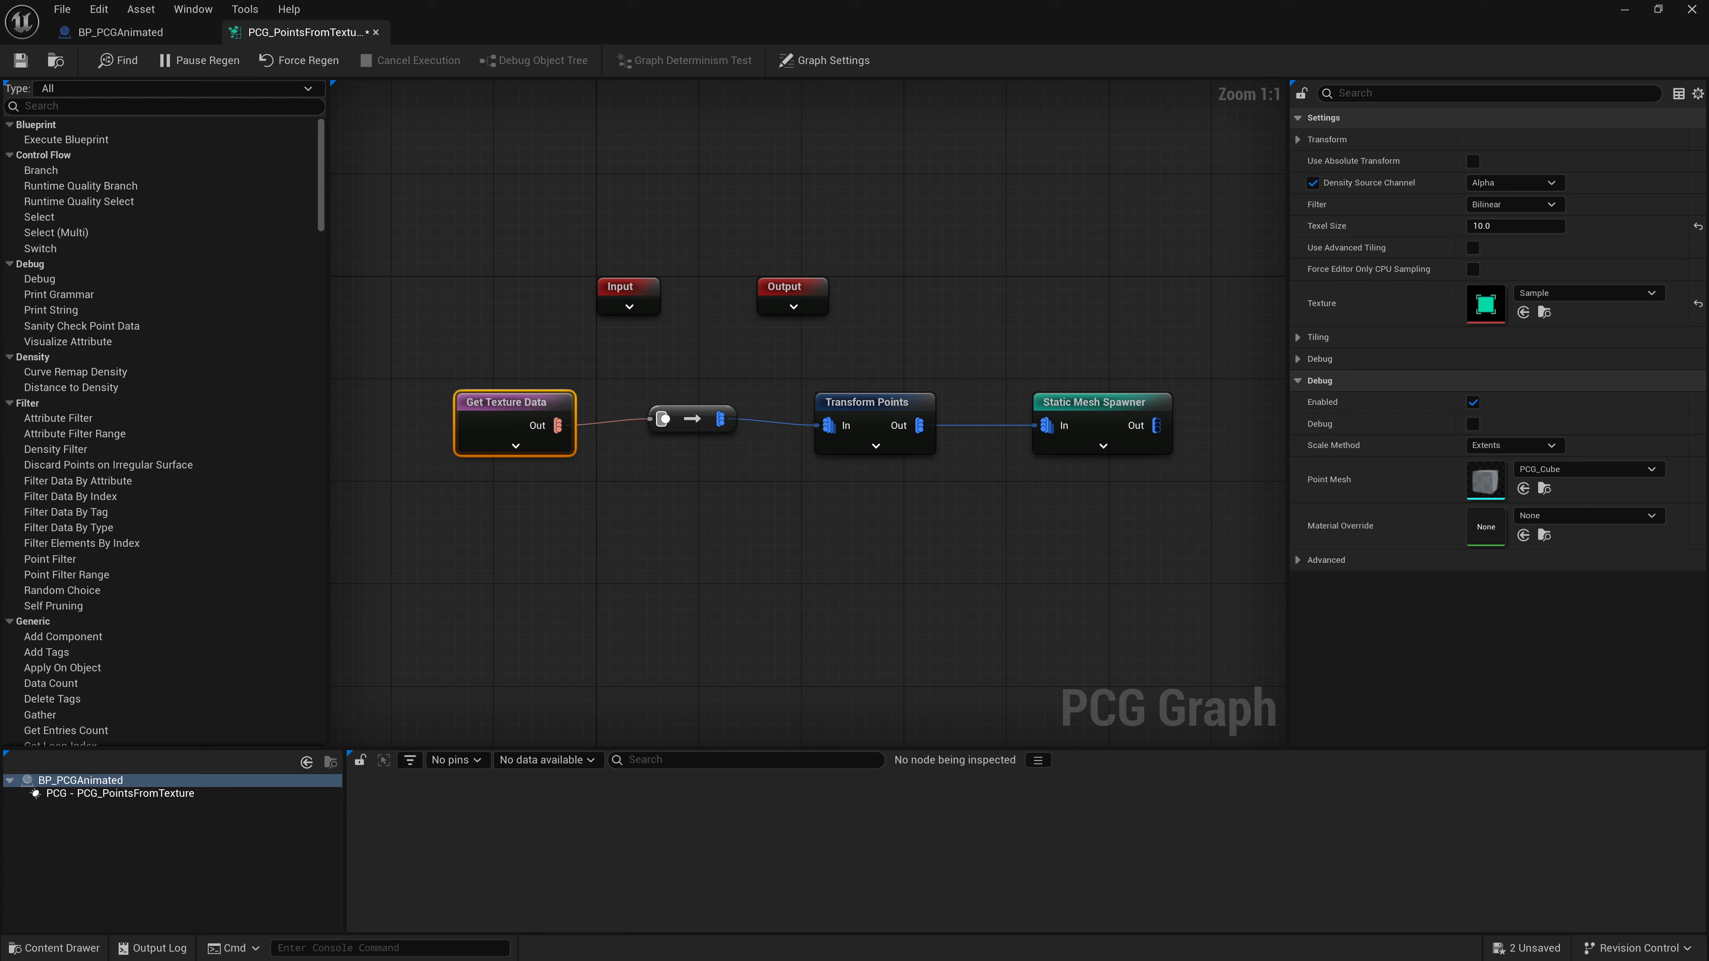
- Set the Static Mesh Spawner's Instance Data Packer Type to PCGInstanceDataPackerByAttribute and add an attribute selector
click(1091, 426)
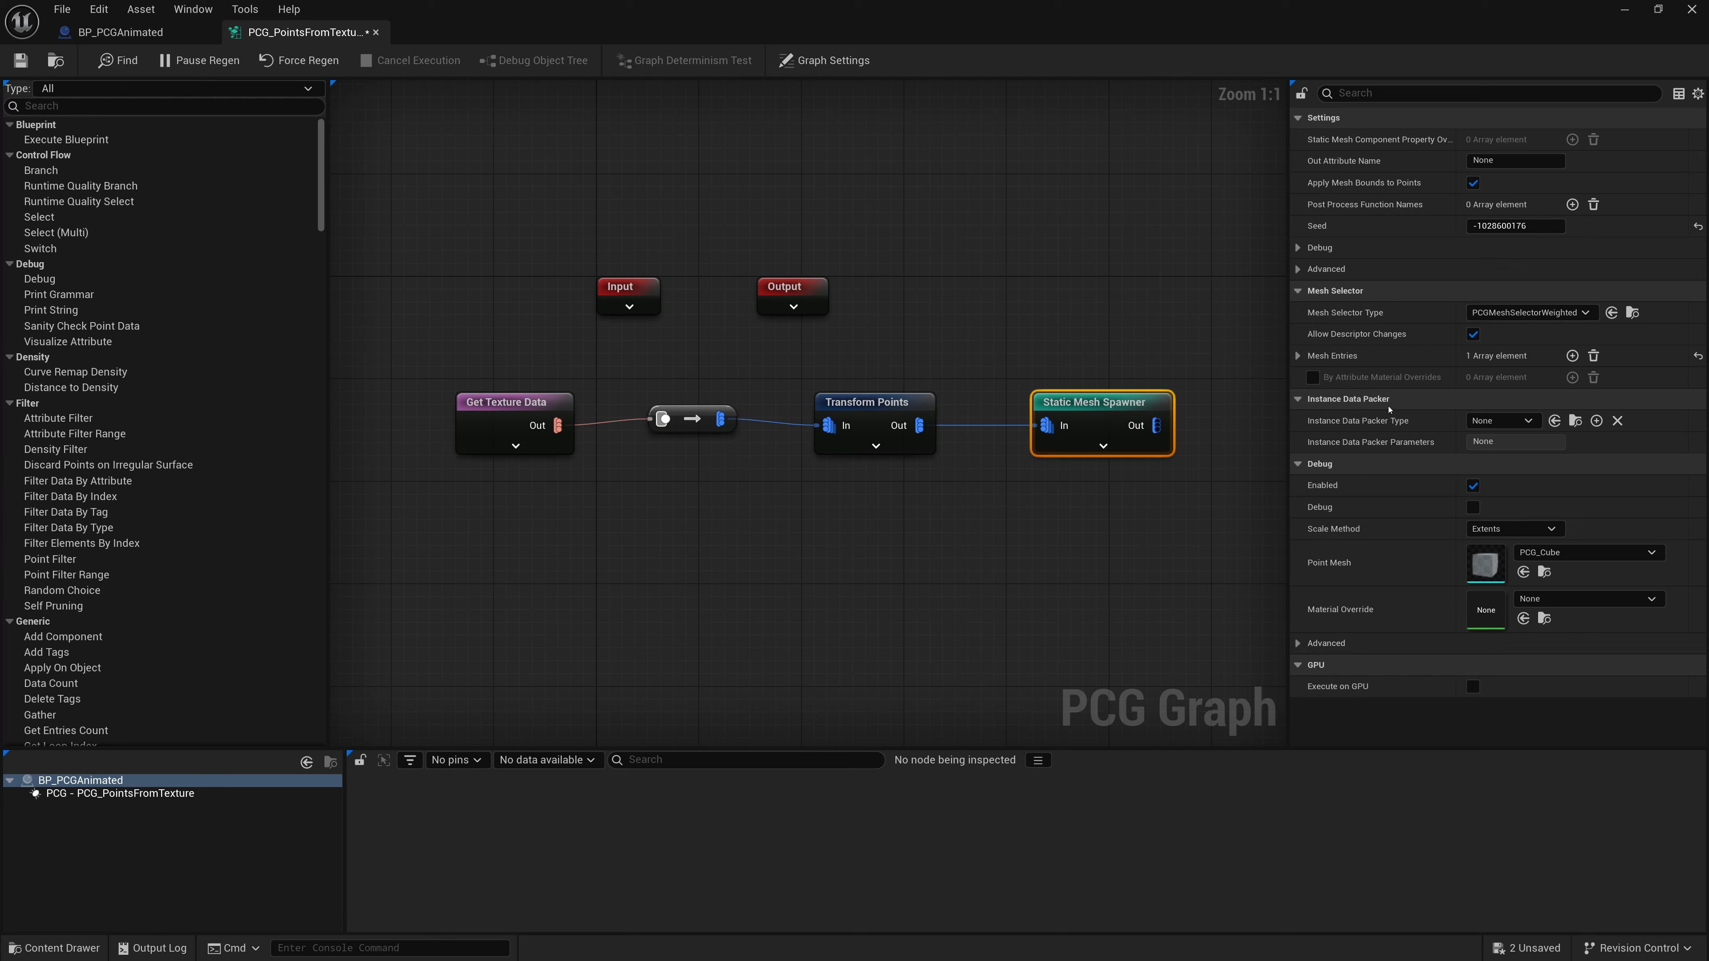
click(1493, 421)
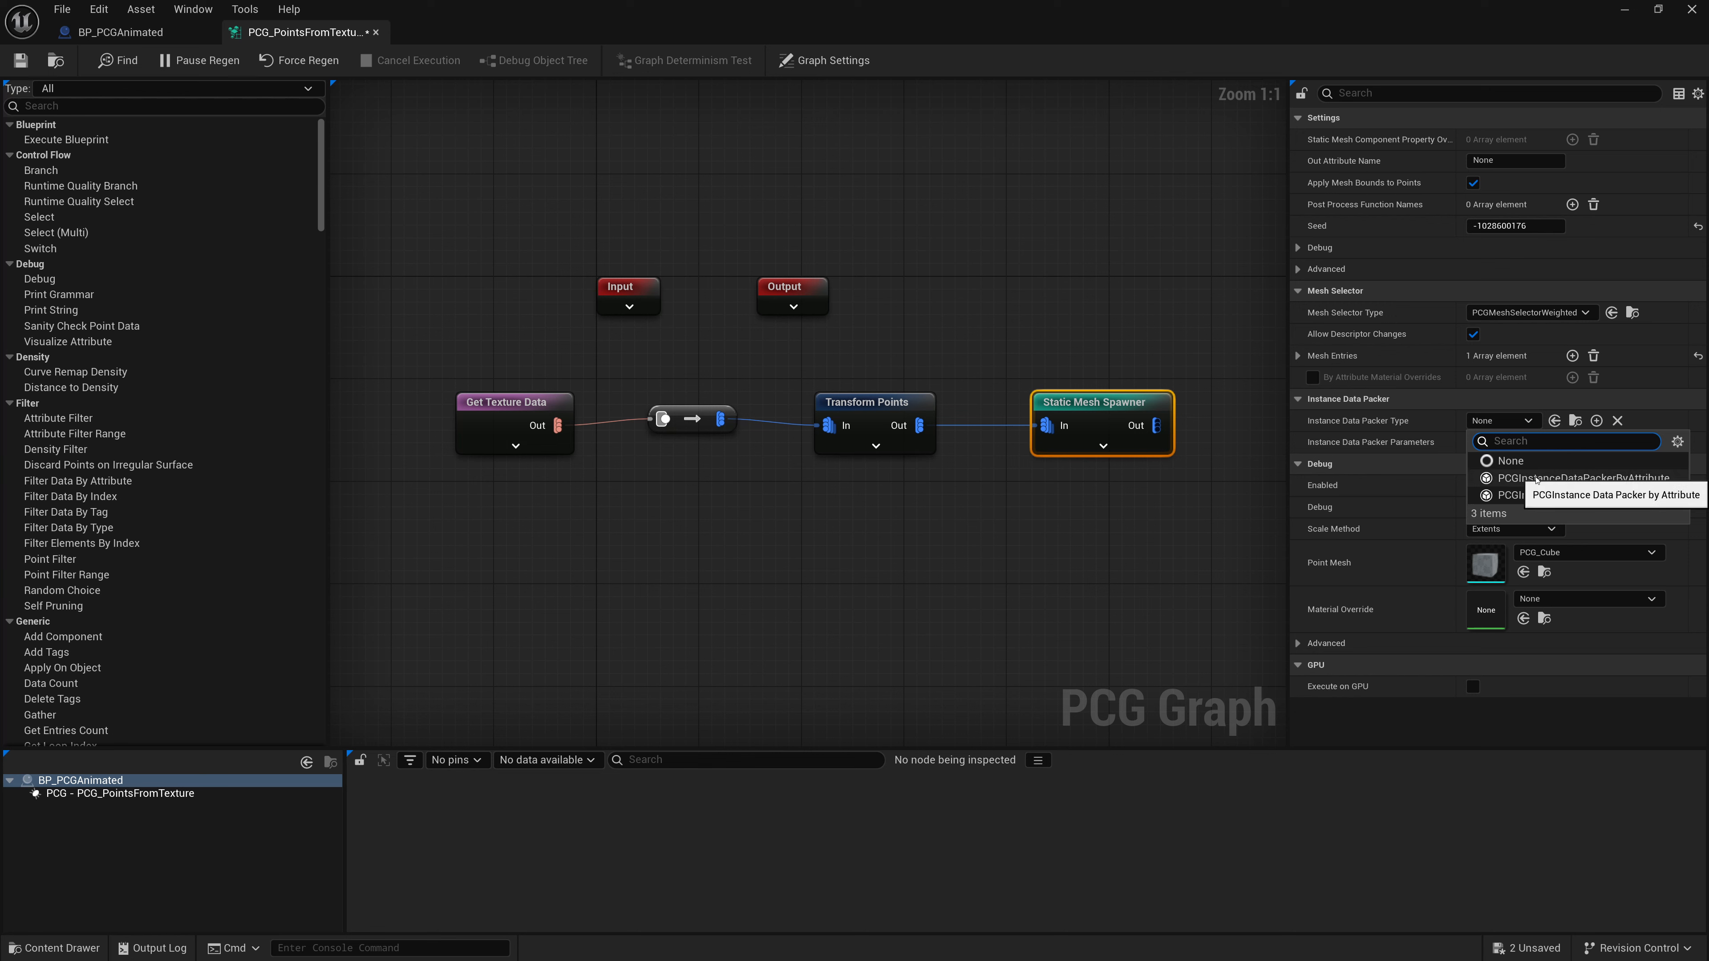
click(1537, 479)
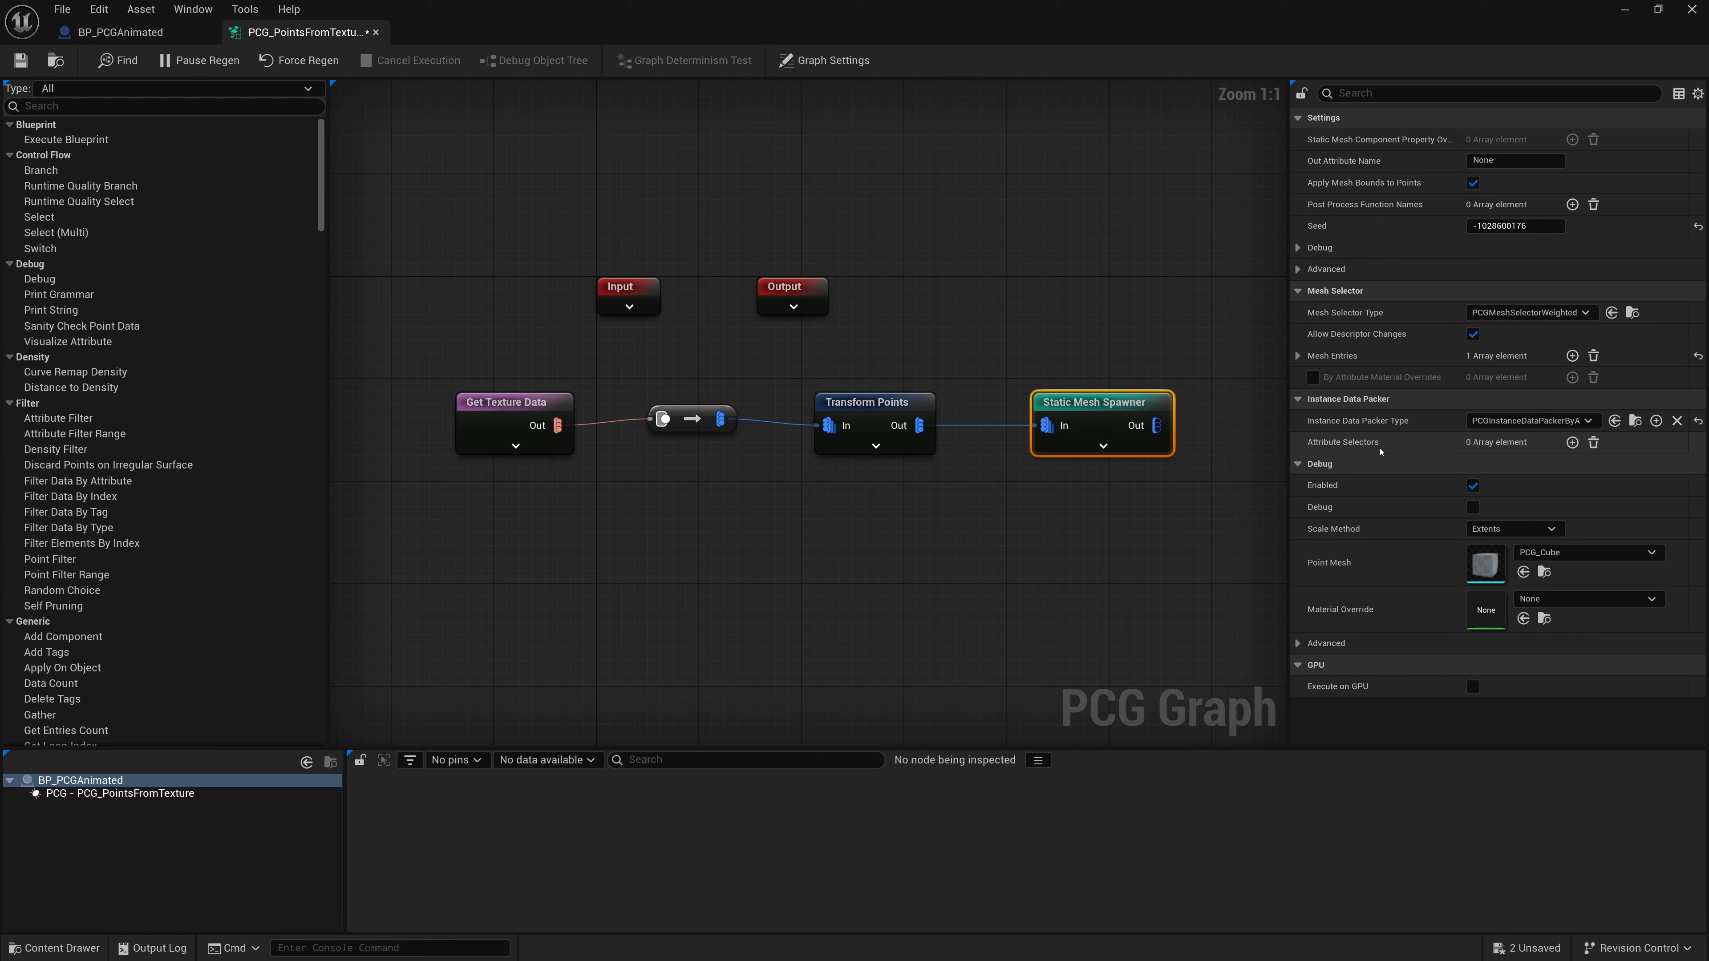
click(1573, 442)
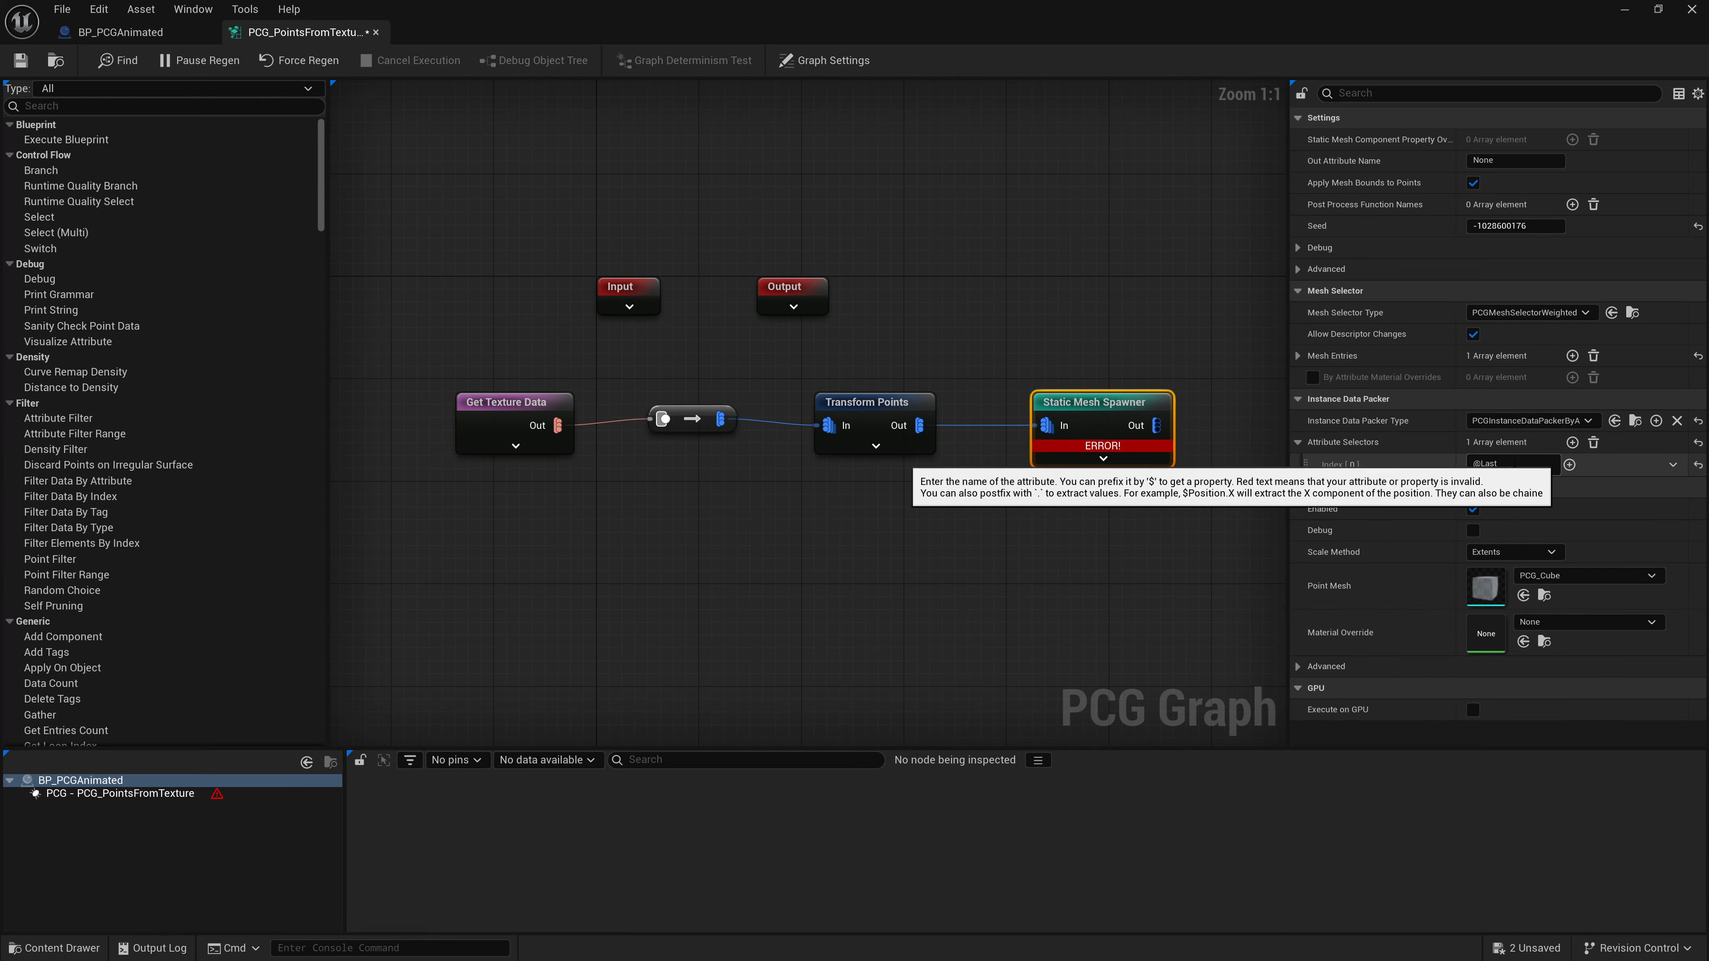
- Set the Static Mesh Spawner's attribute selector to Color and restore the graph window to a smaller size
click(1561, 466)
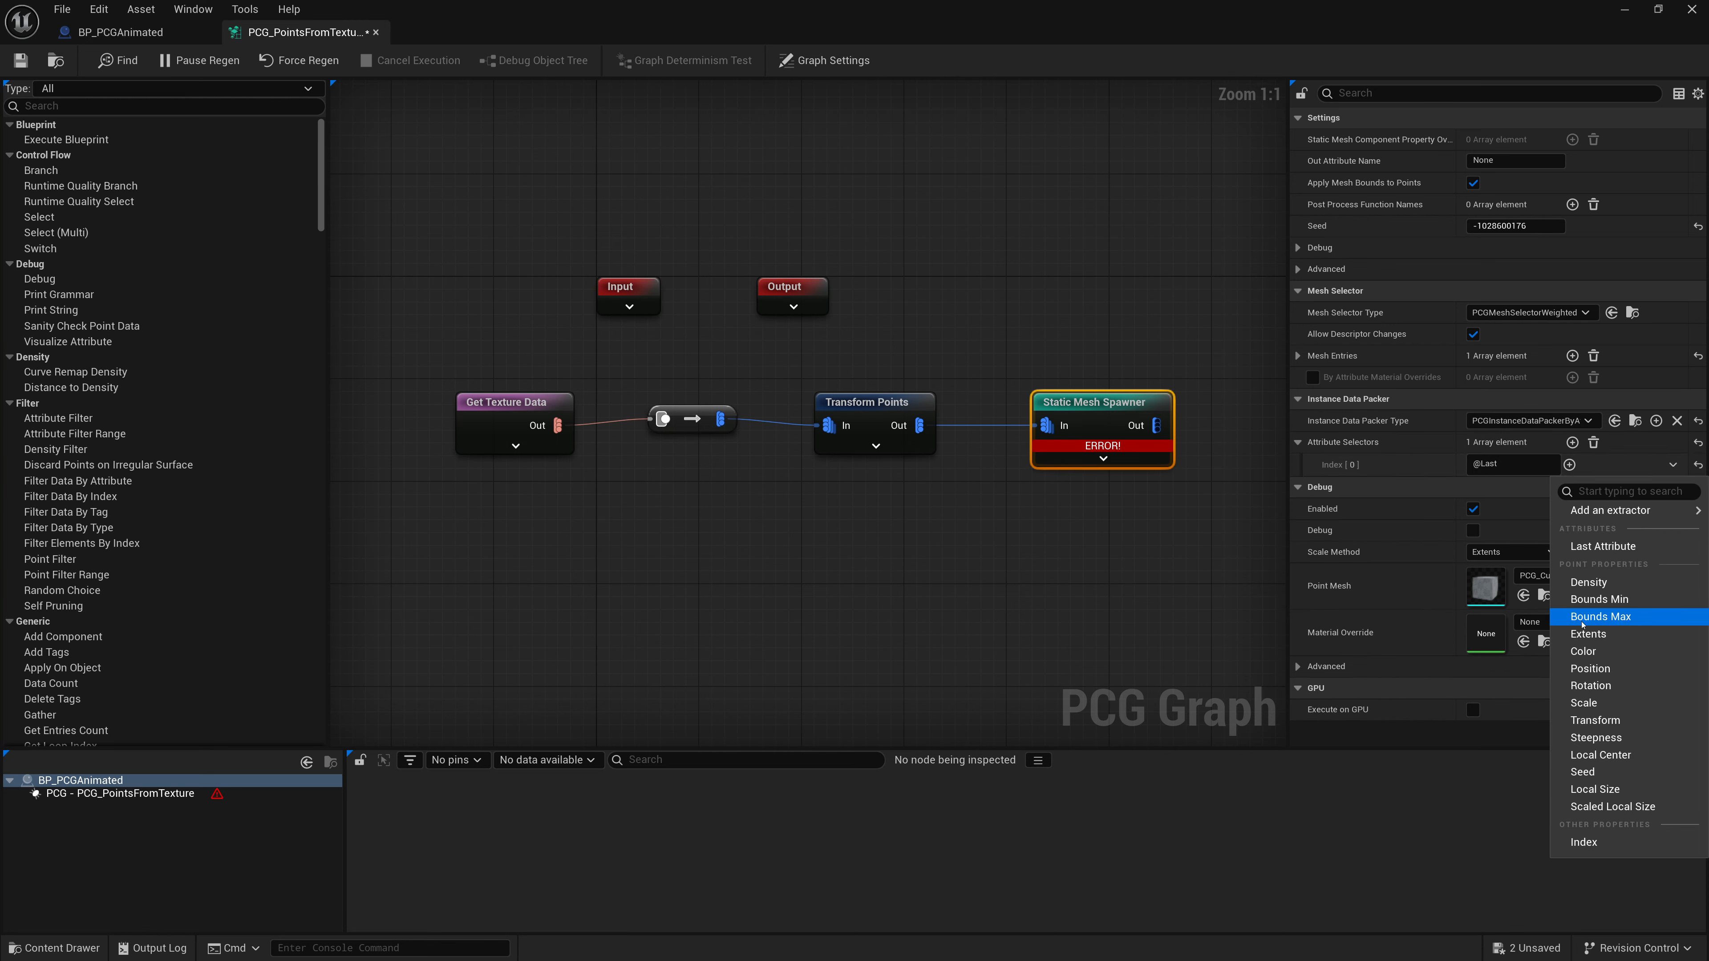
click(1579, 652)
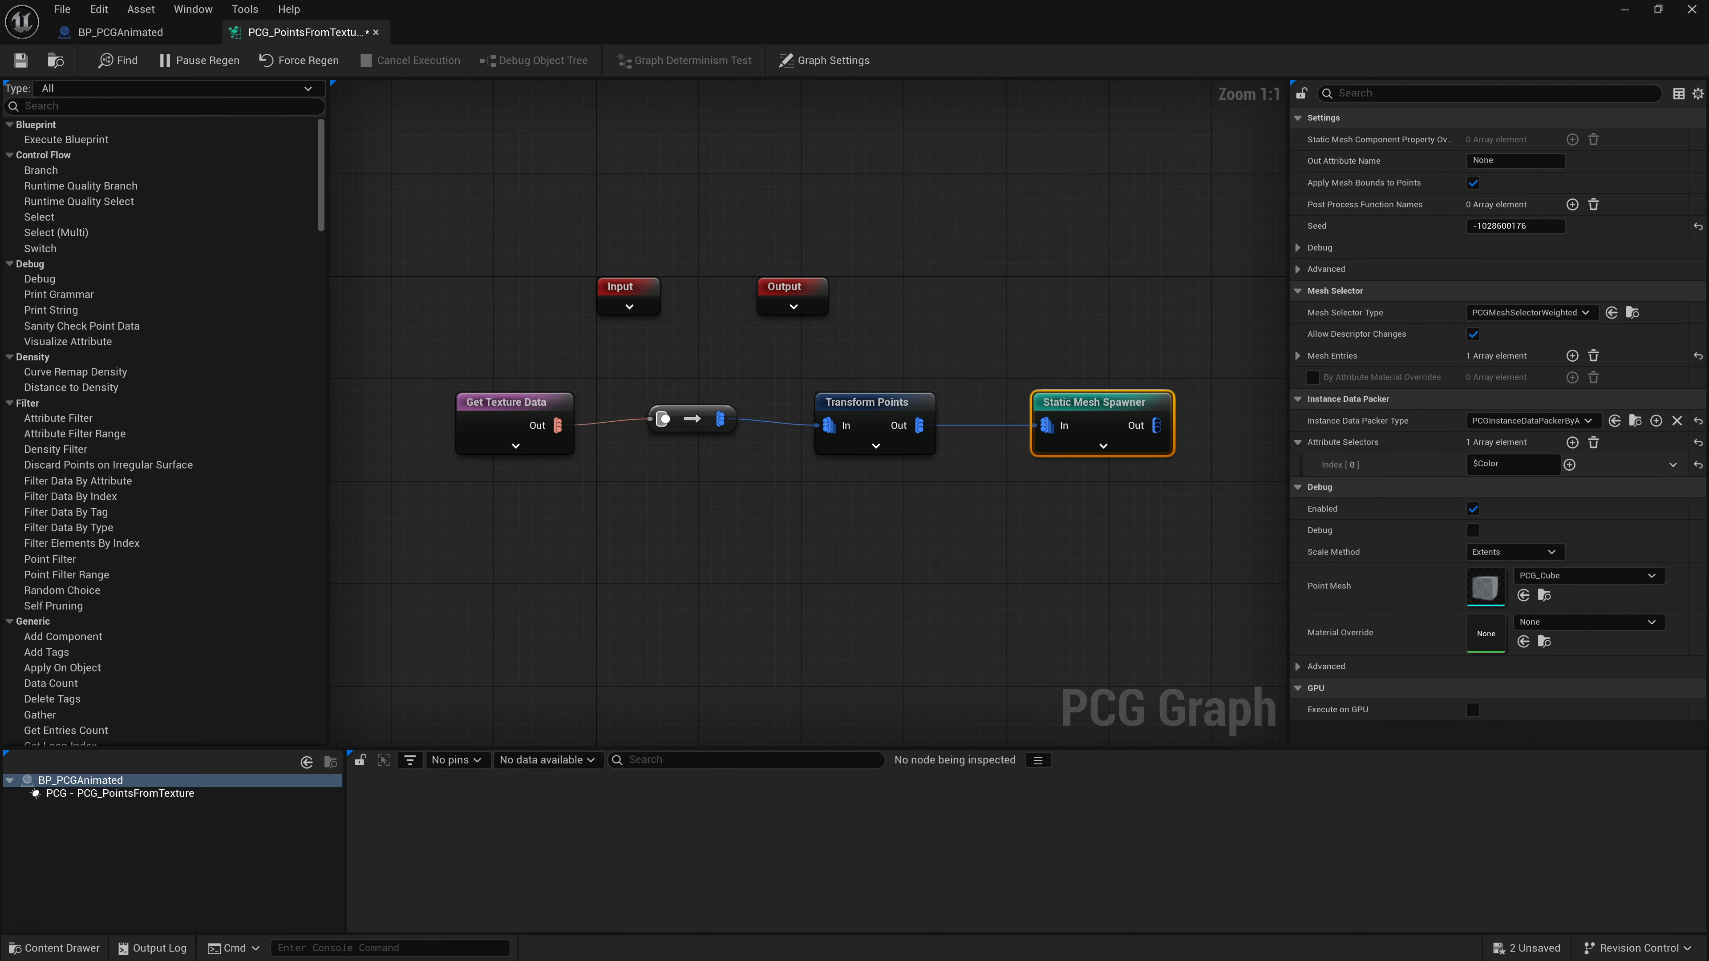
click(1625, 9)
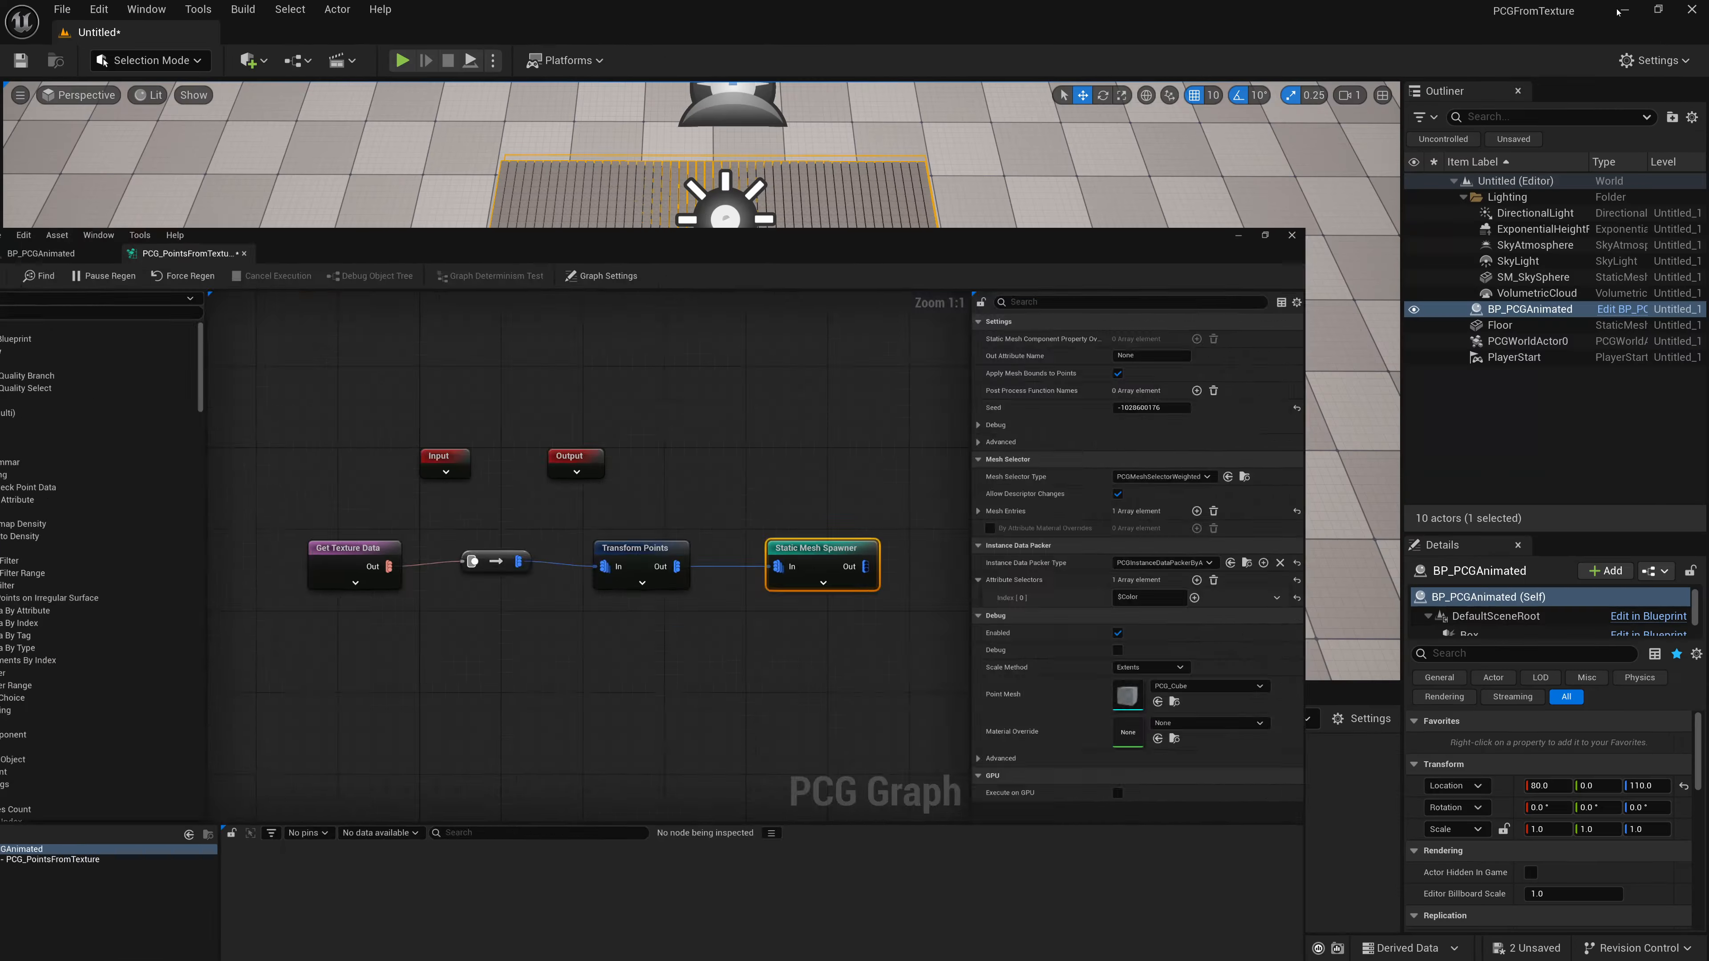
- Create a new material in the Content folder named M_PCGMaterial
right_click(897, 800)
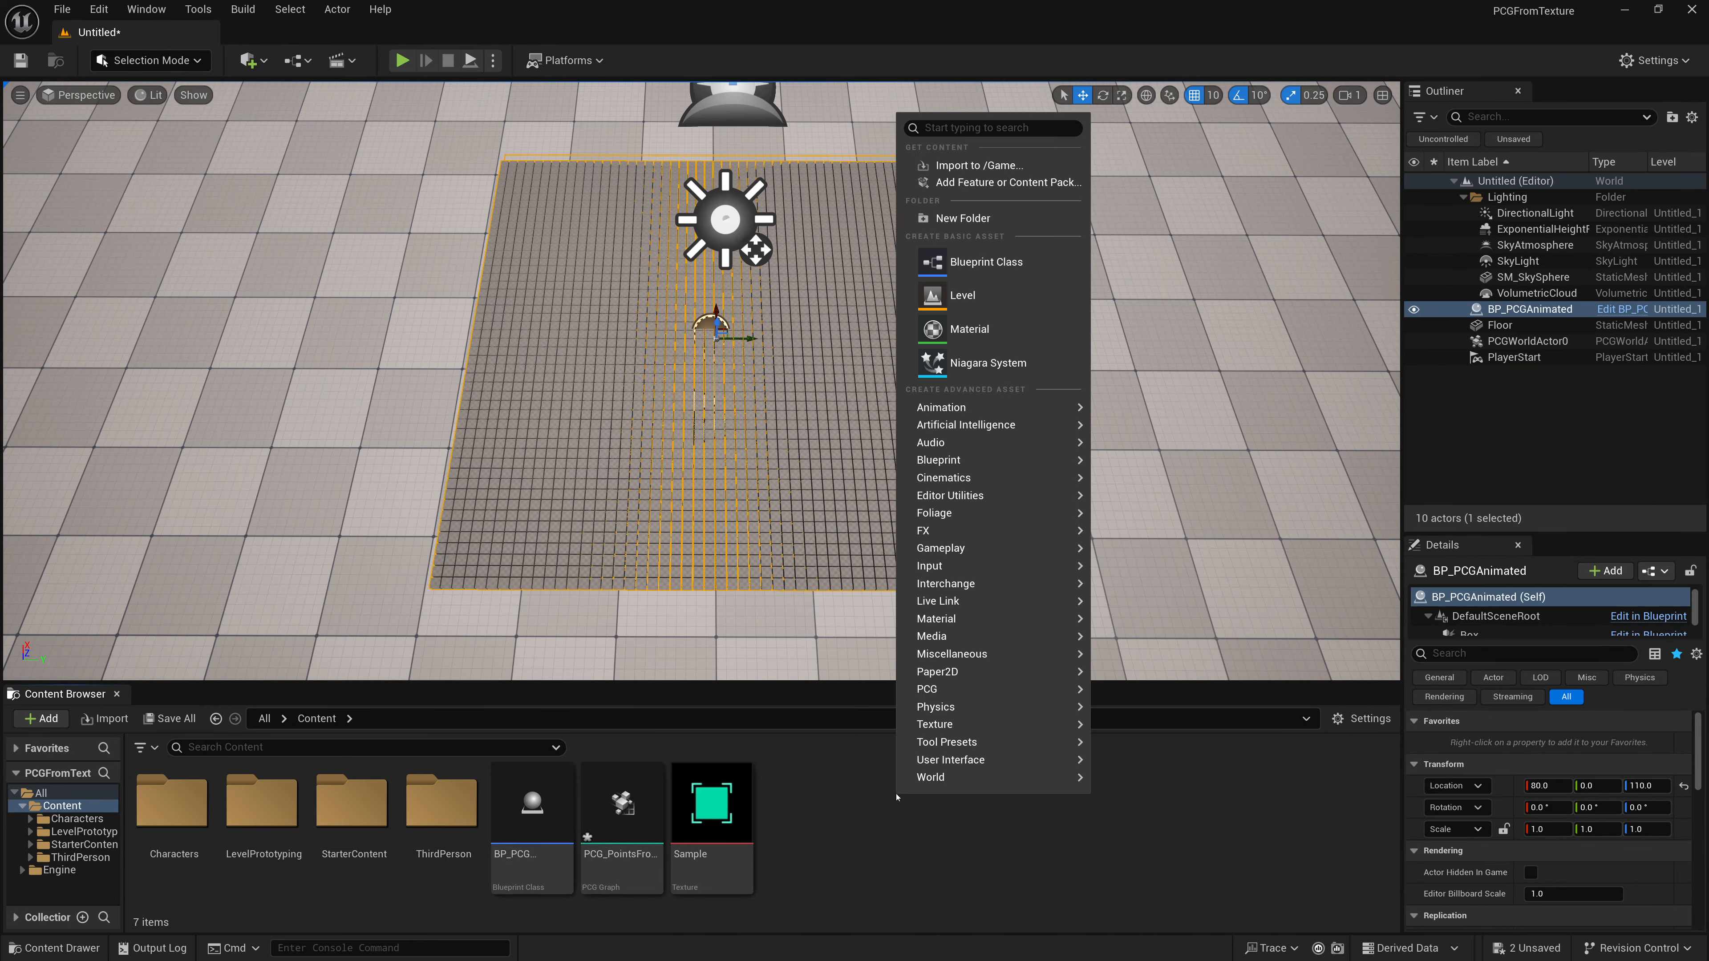
click(969, 329)
text(M)
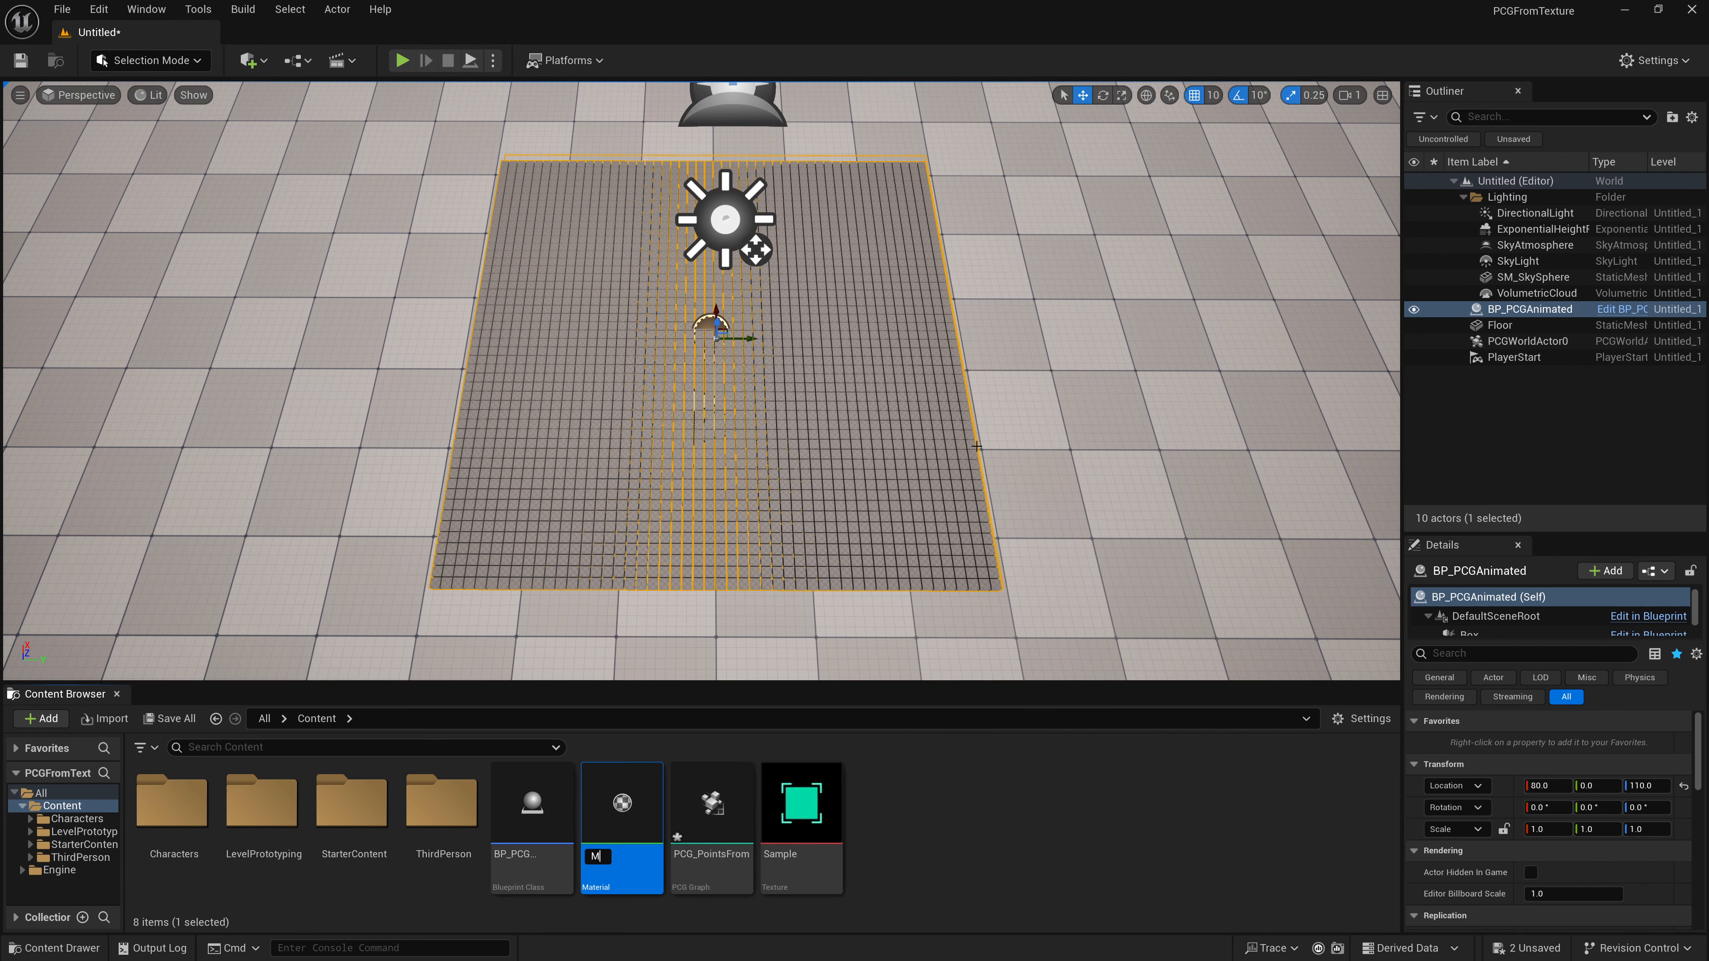
text(_PCGMaterial)
key(Return)
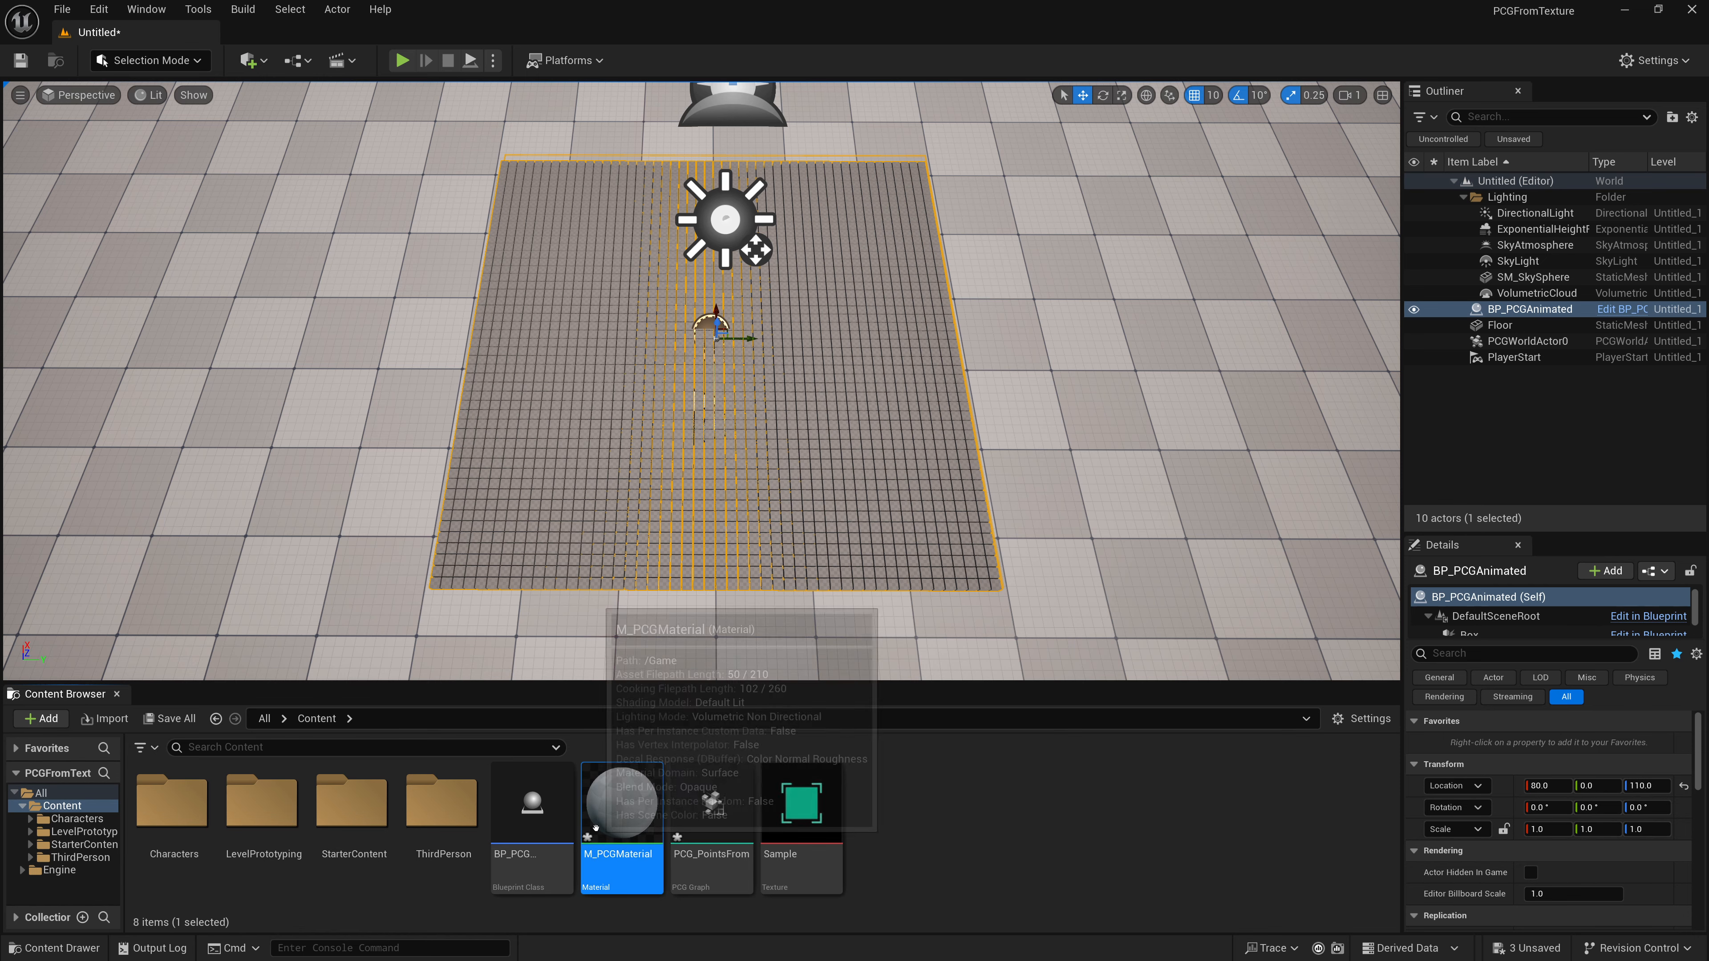
- Open M_PCGMaterial and connect a new PerInstanceCustomData3Vector node to Base Color
double_click(622, 808)
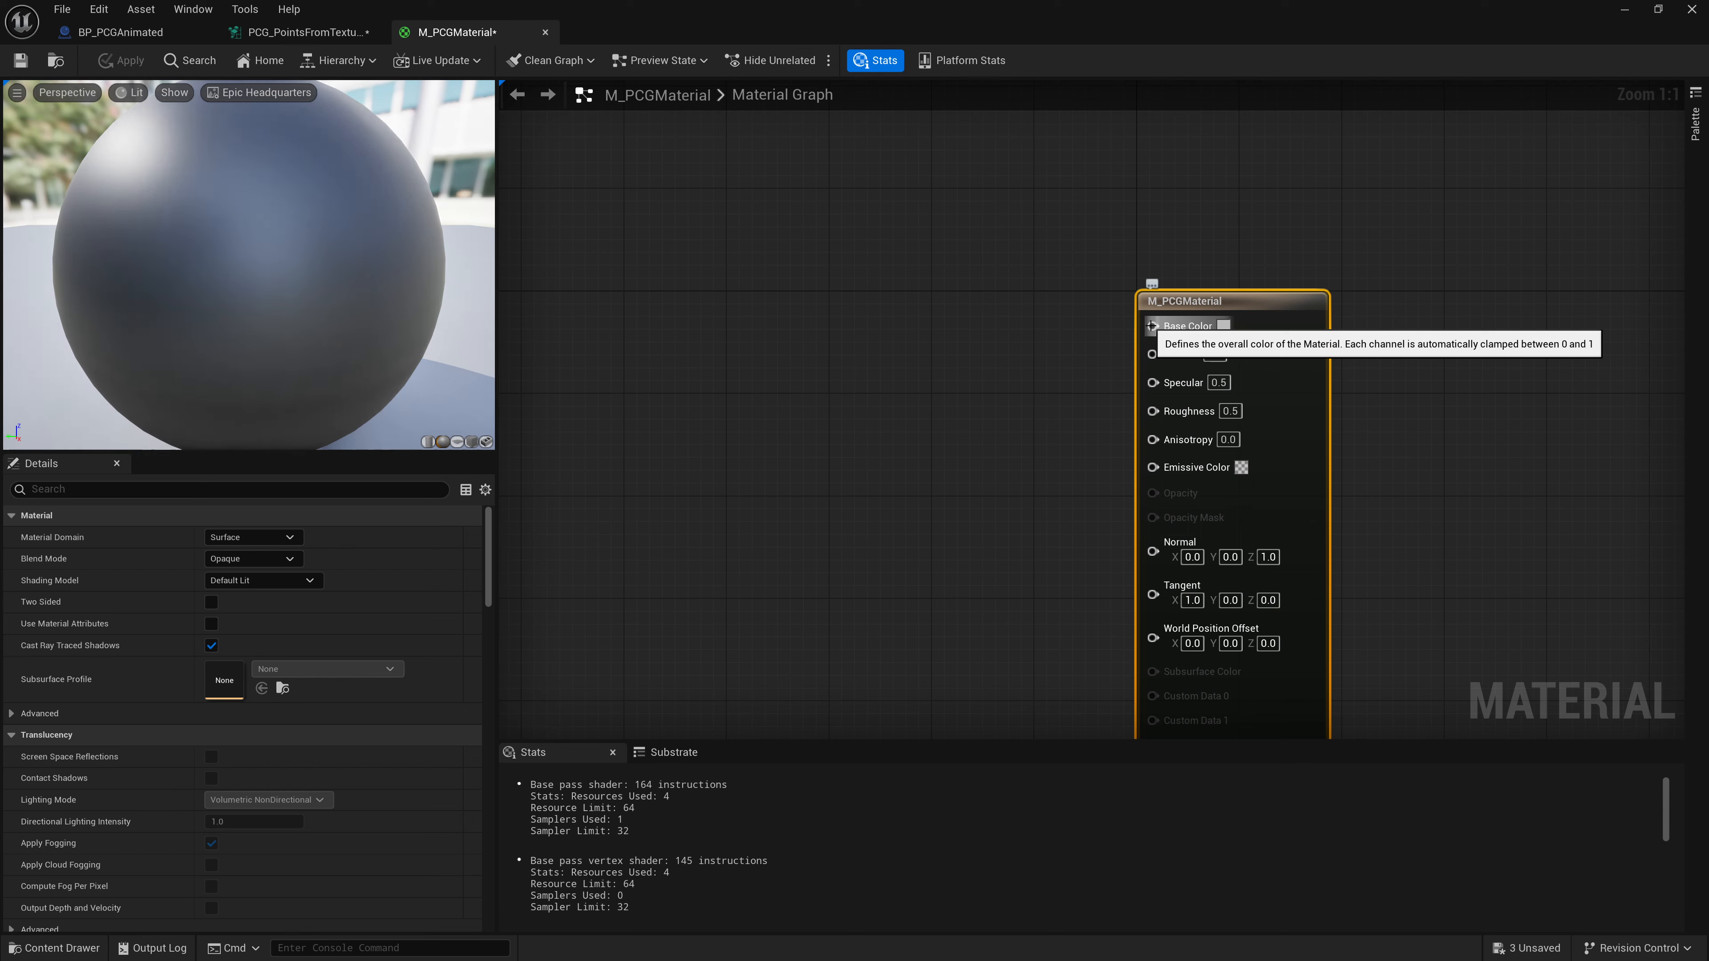
drag(1152, 326, 764, 462)
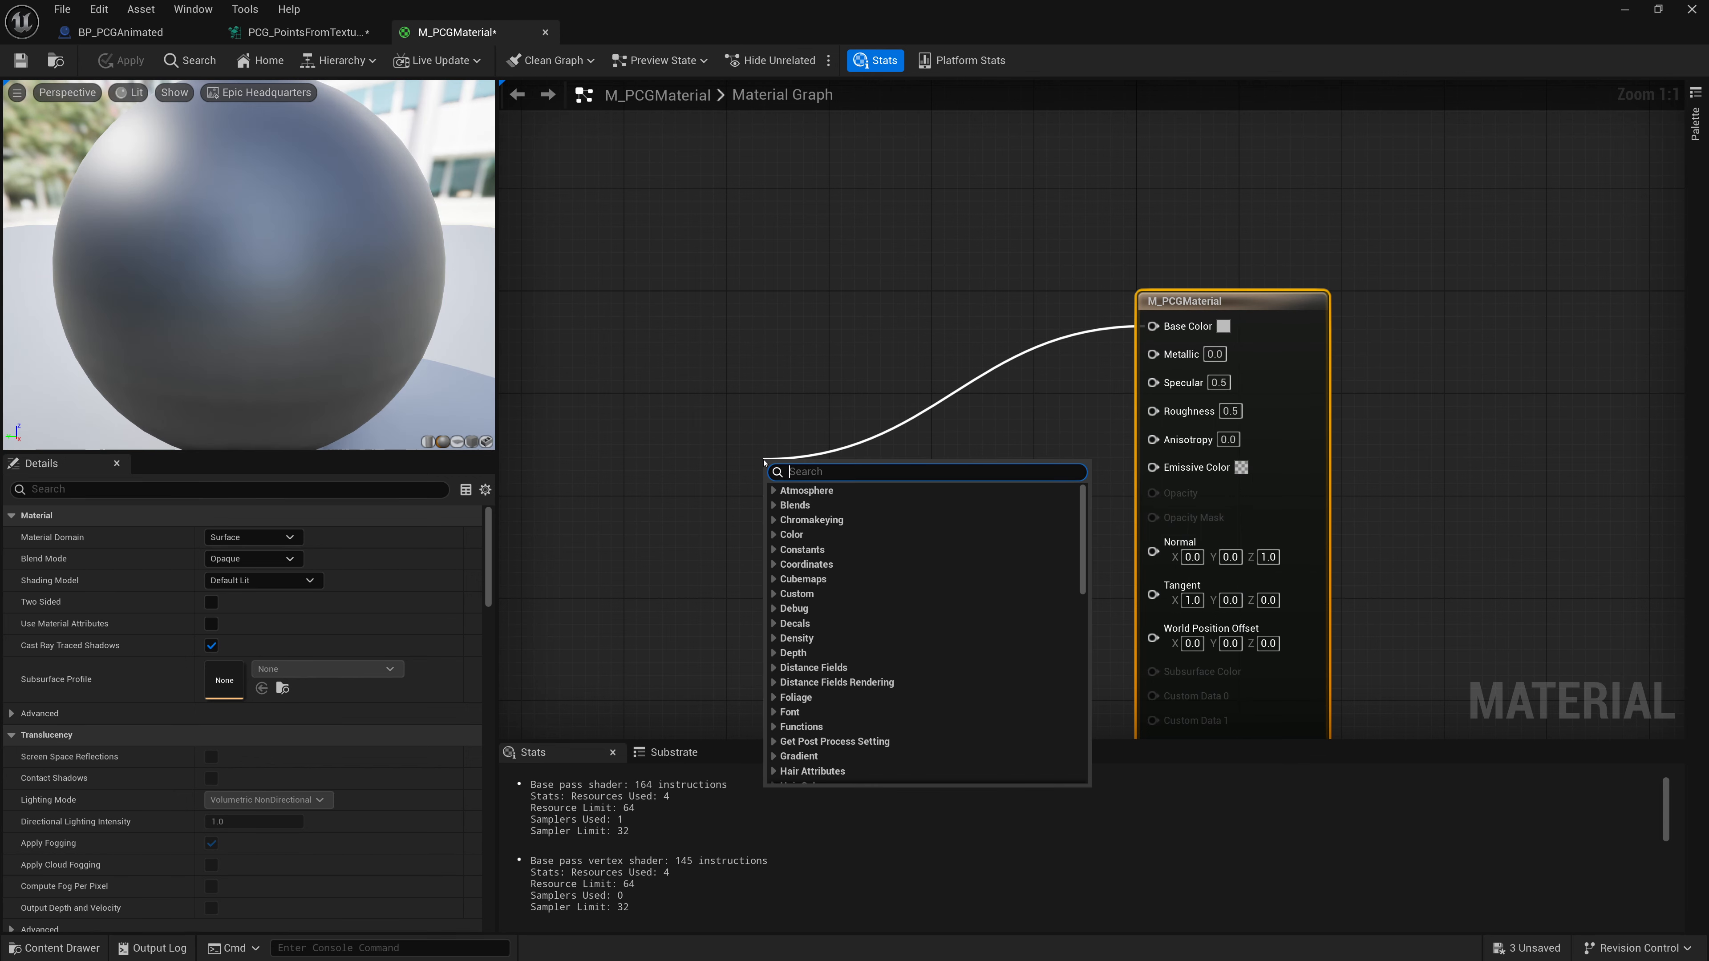
text(instance)
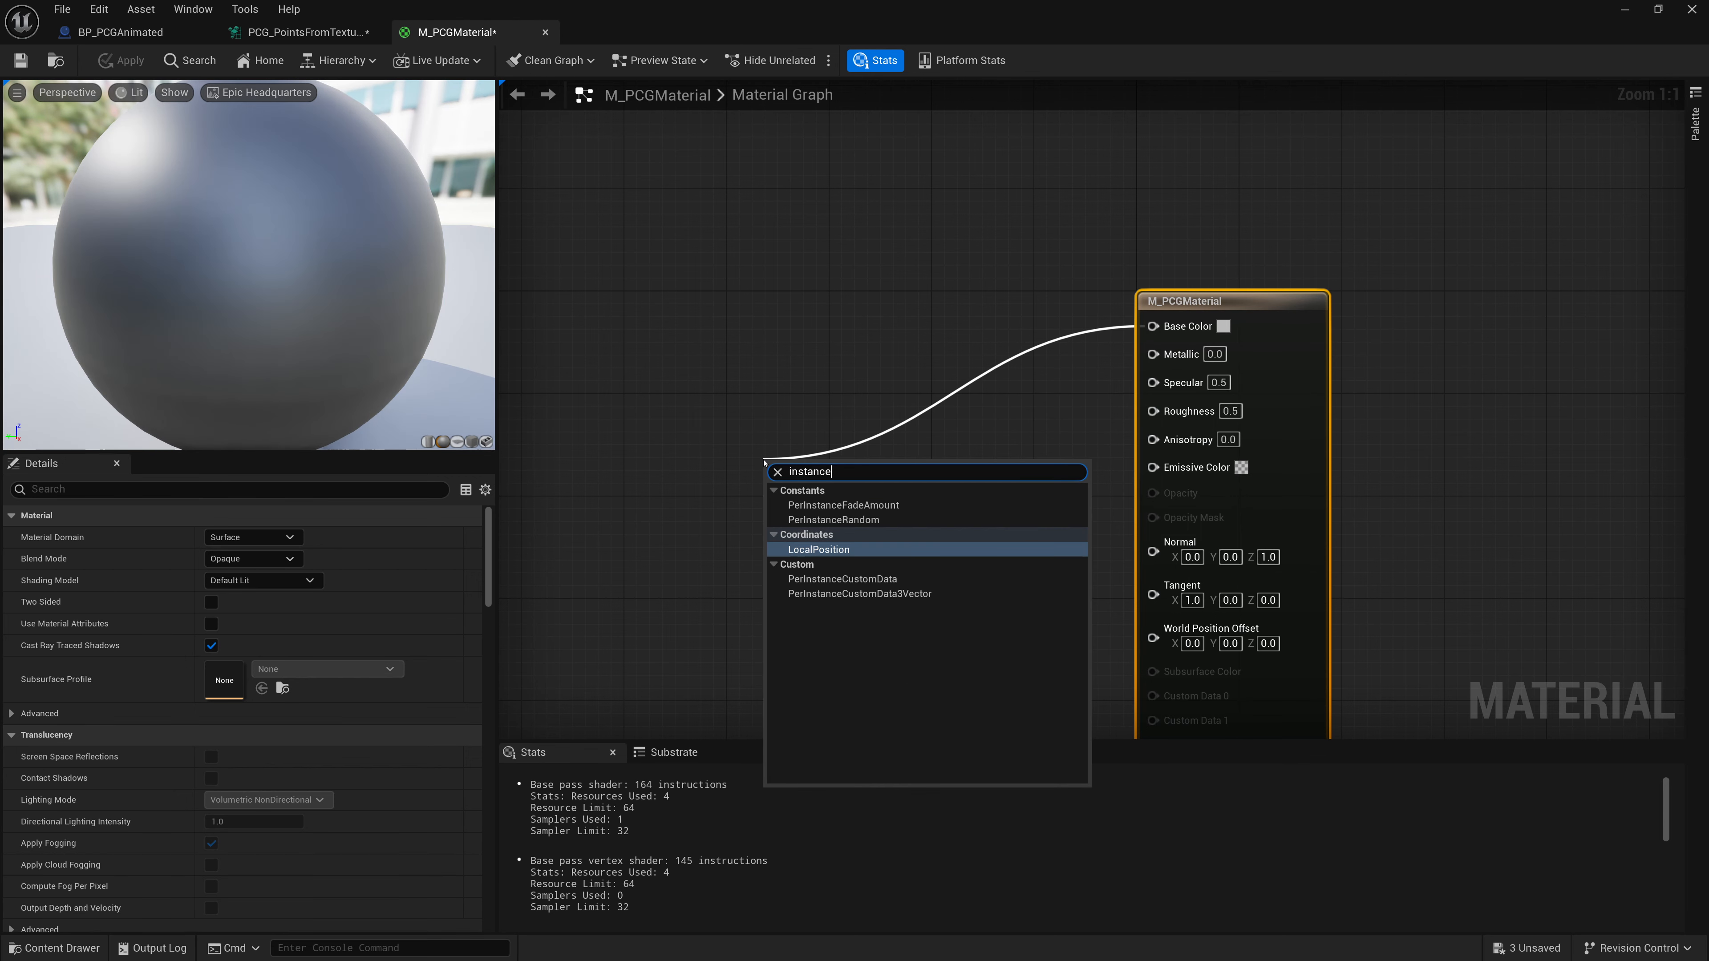
click(807, 594)
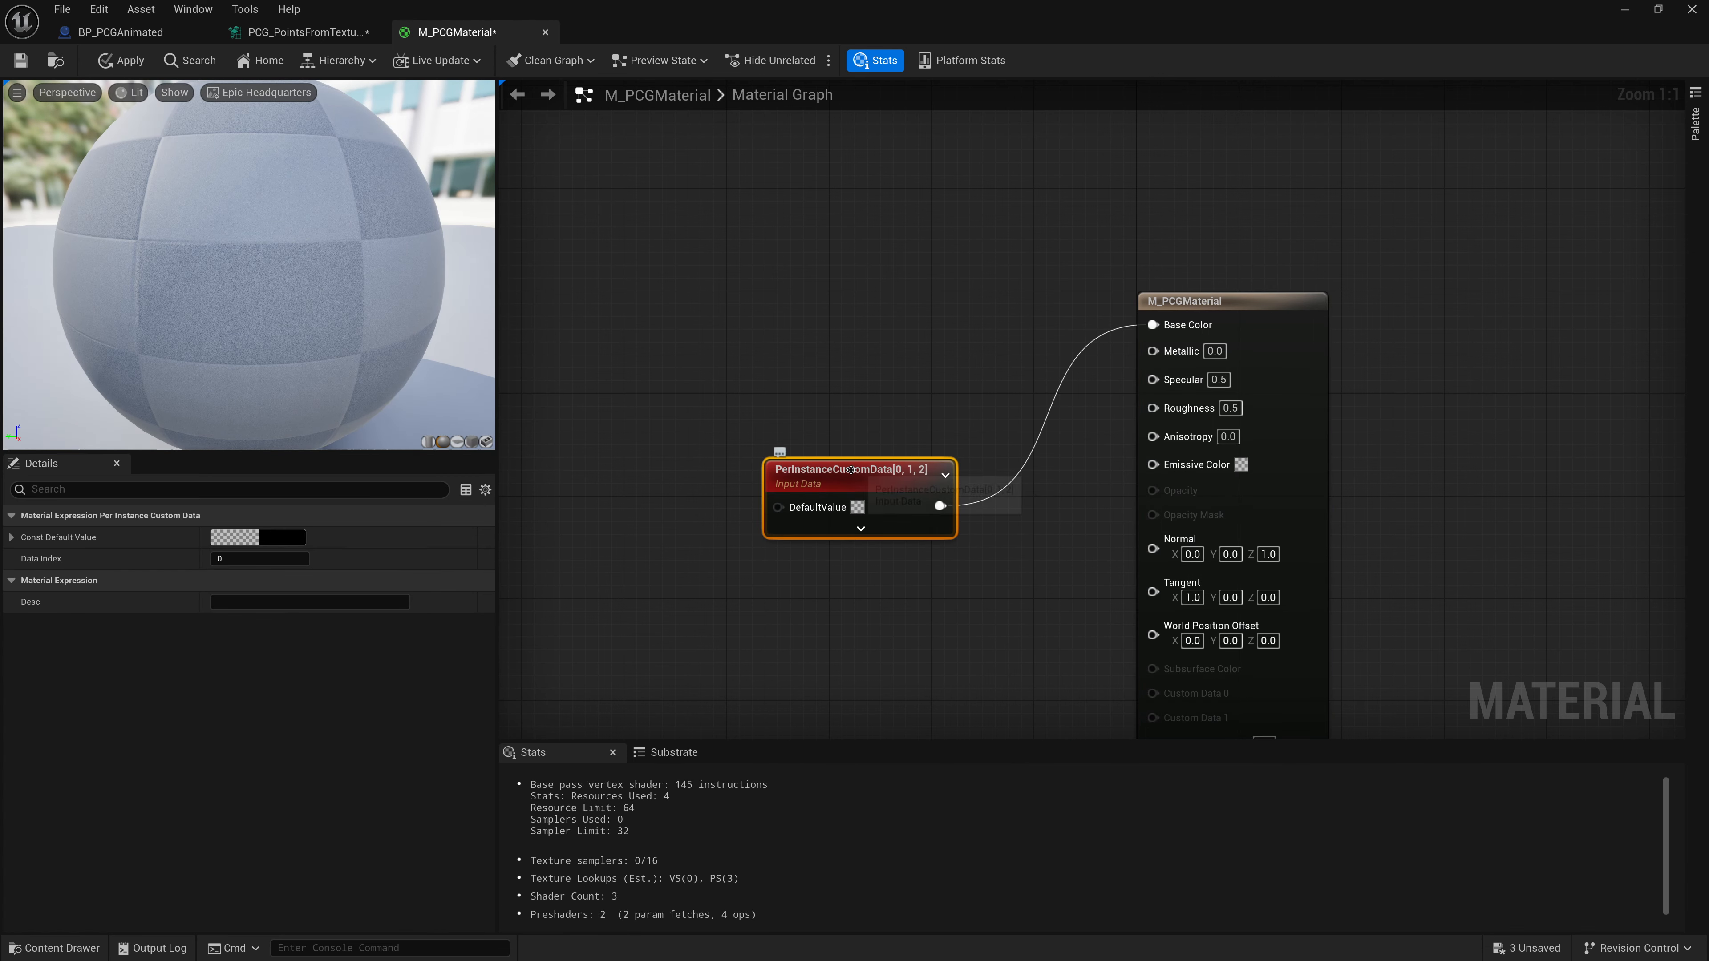
right_click(795, 384)
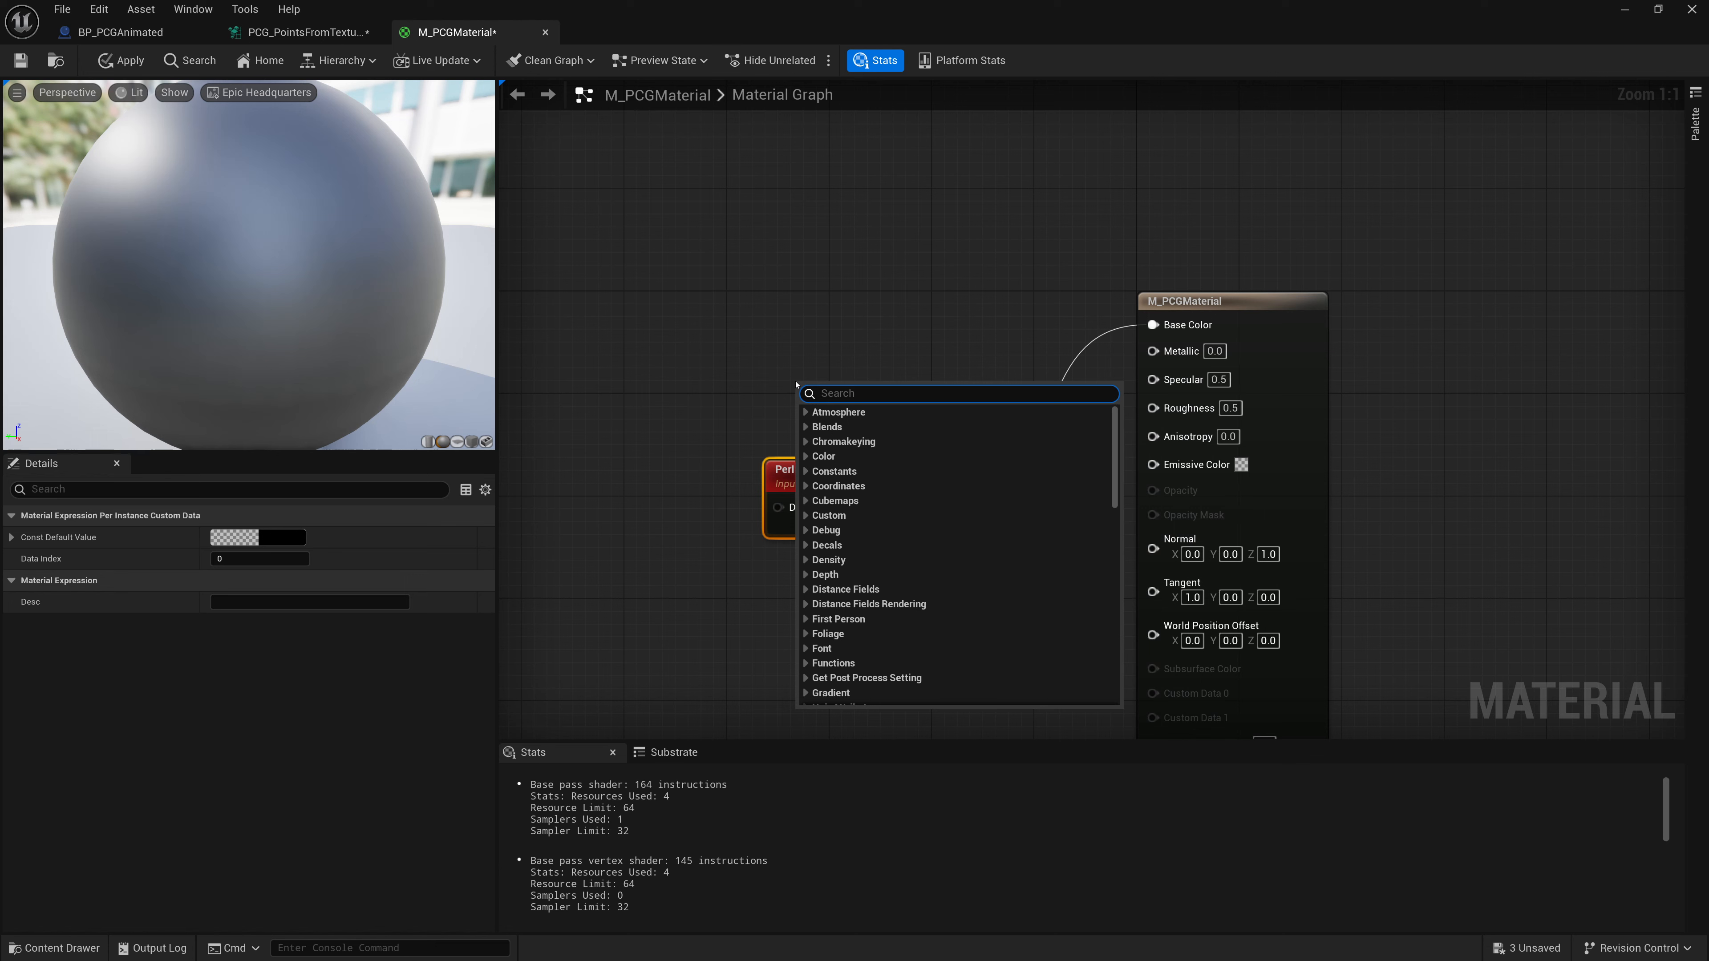
text(per)
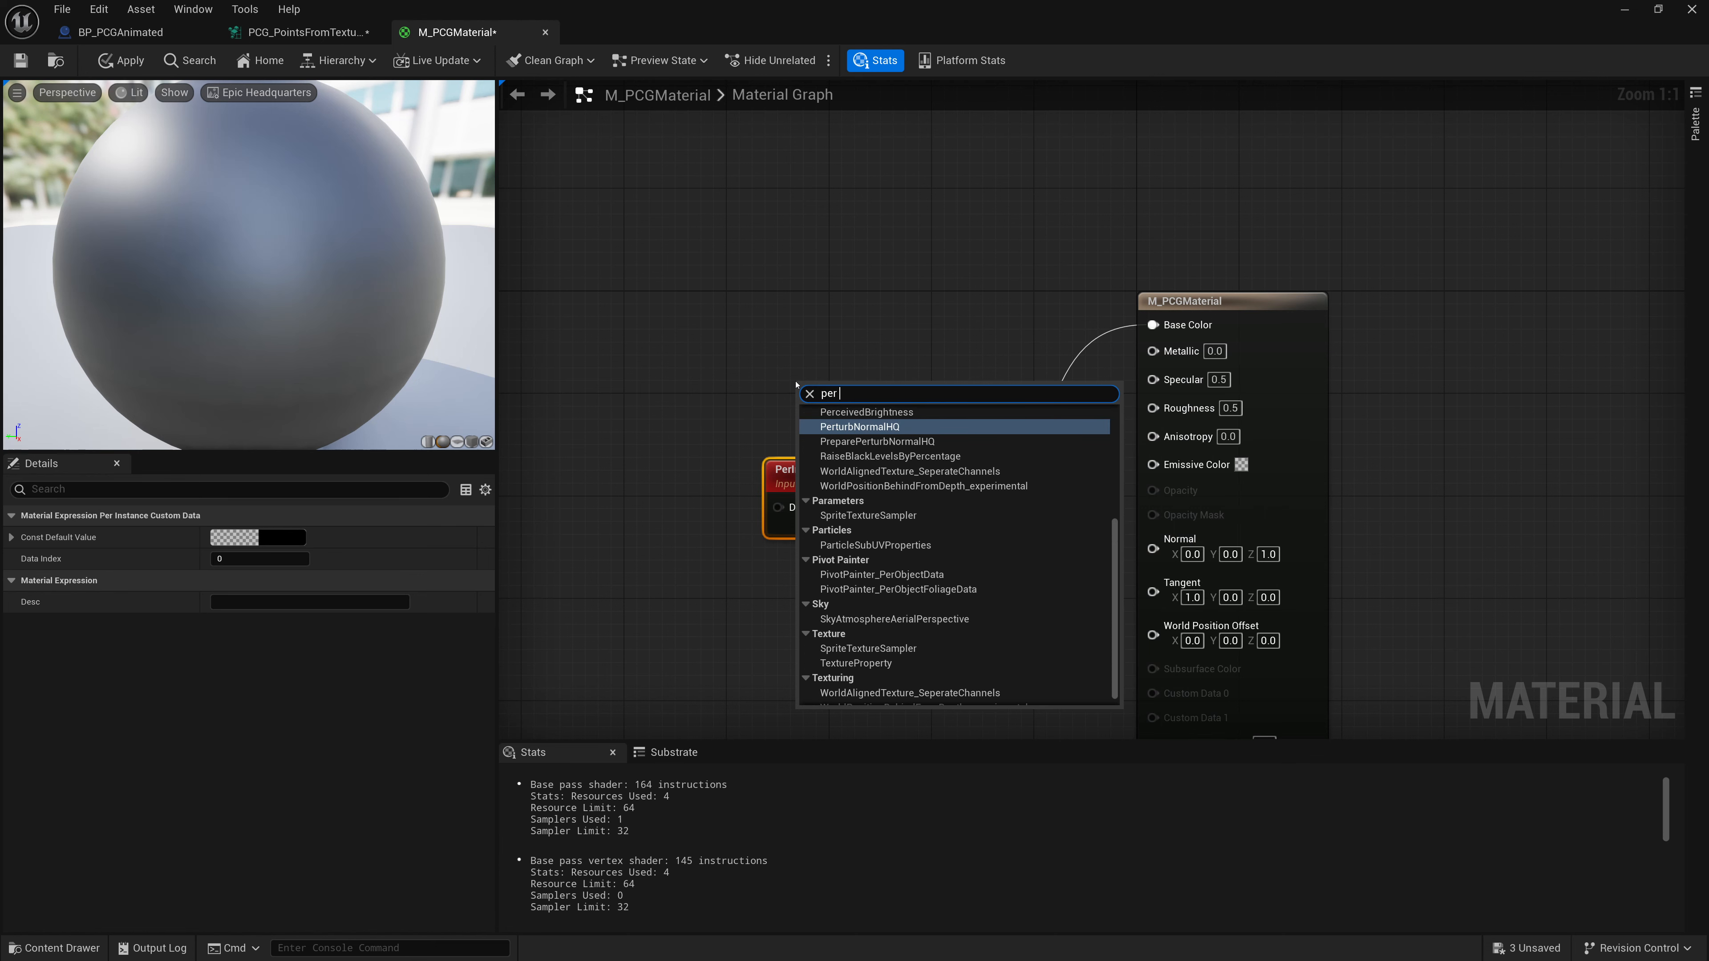
text( instan)
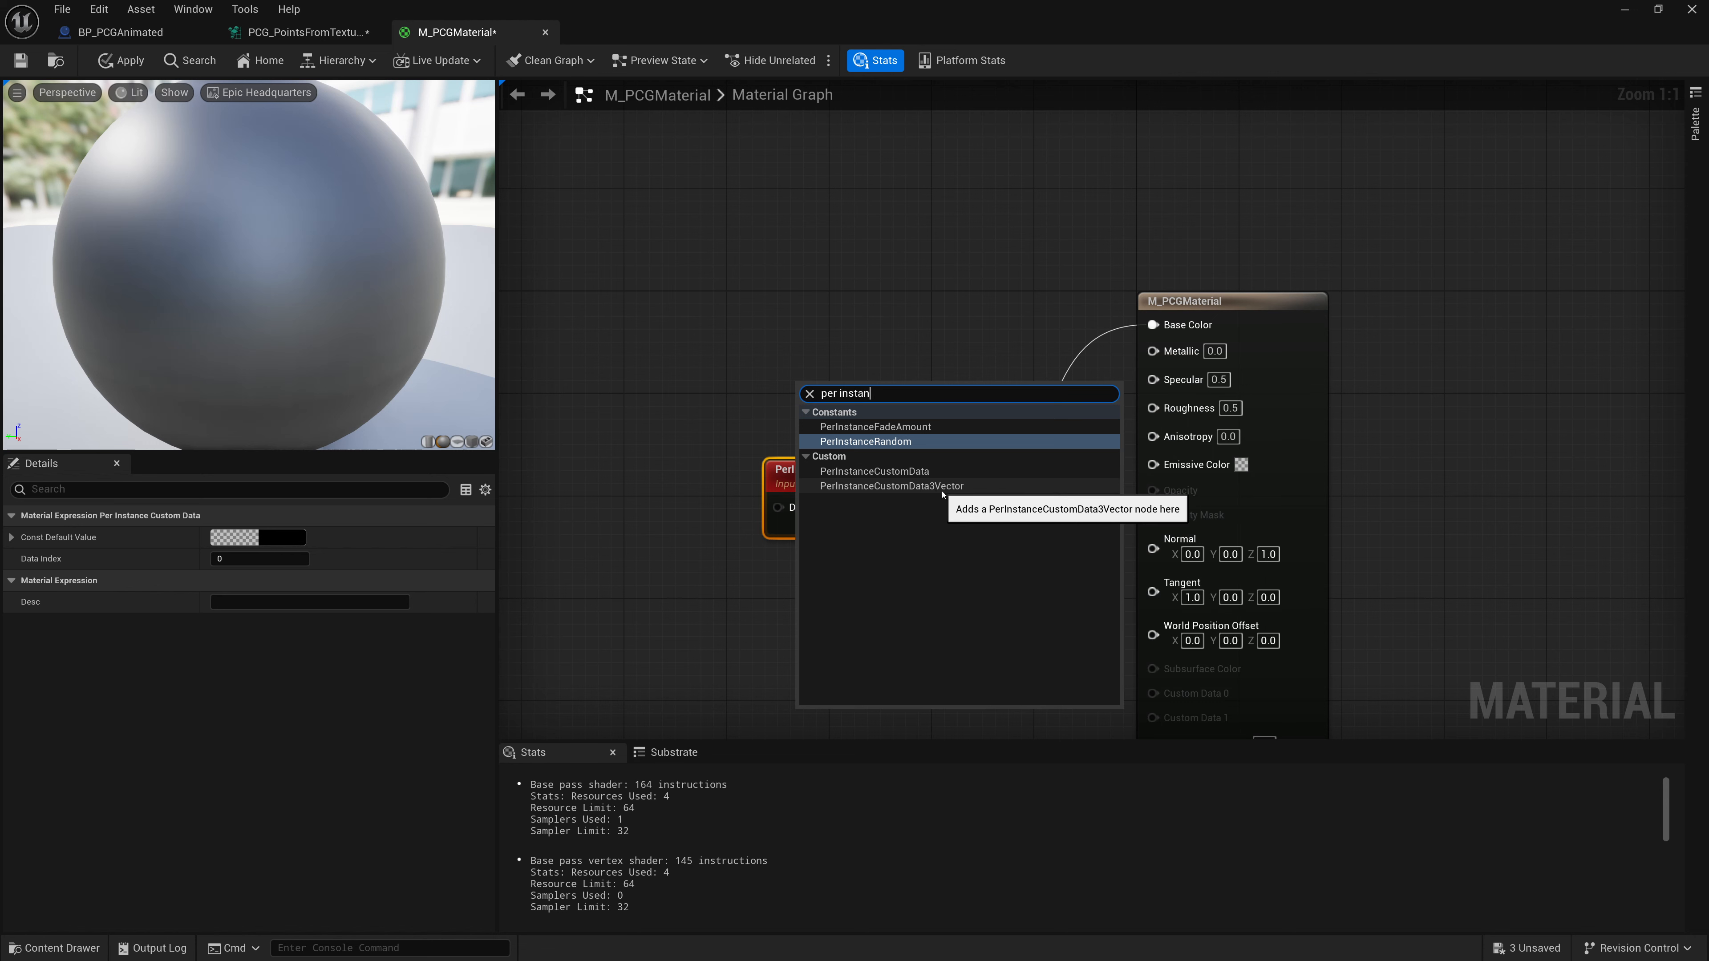
click(876, 486)
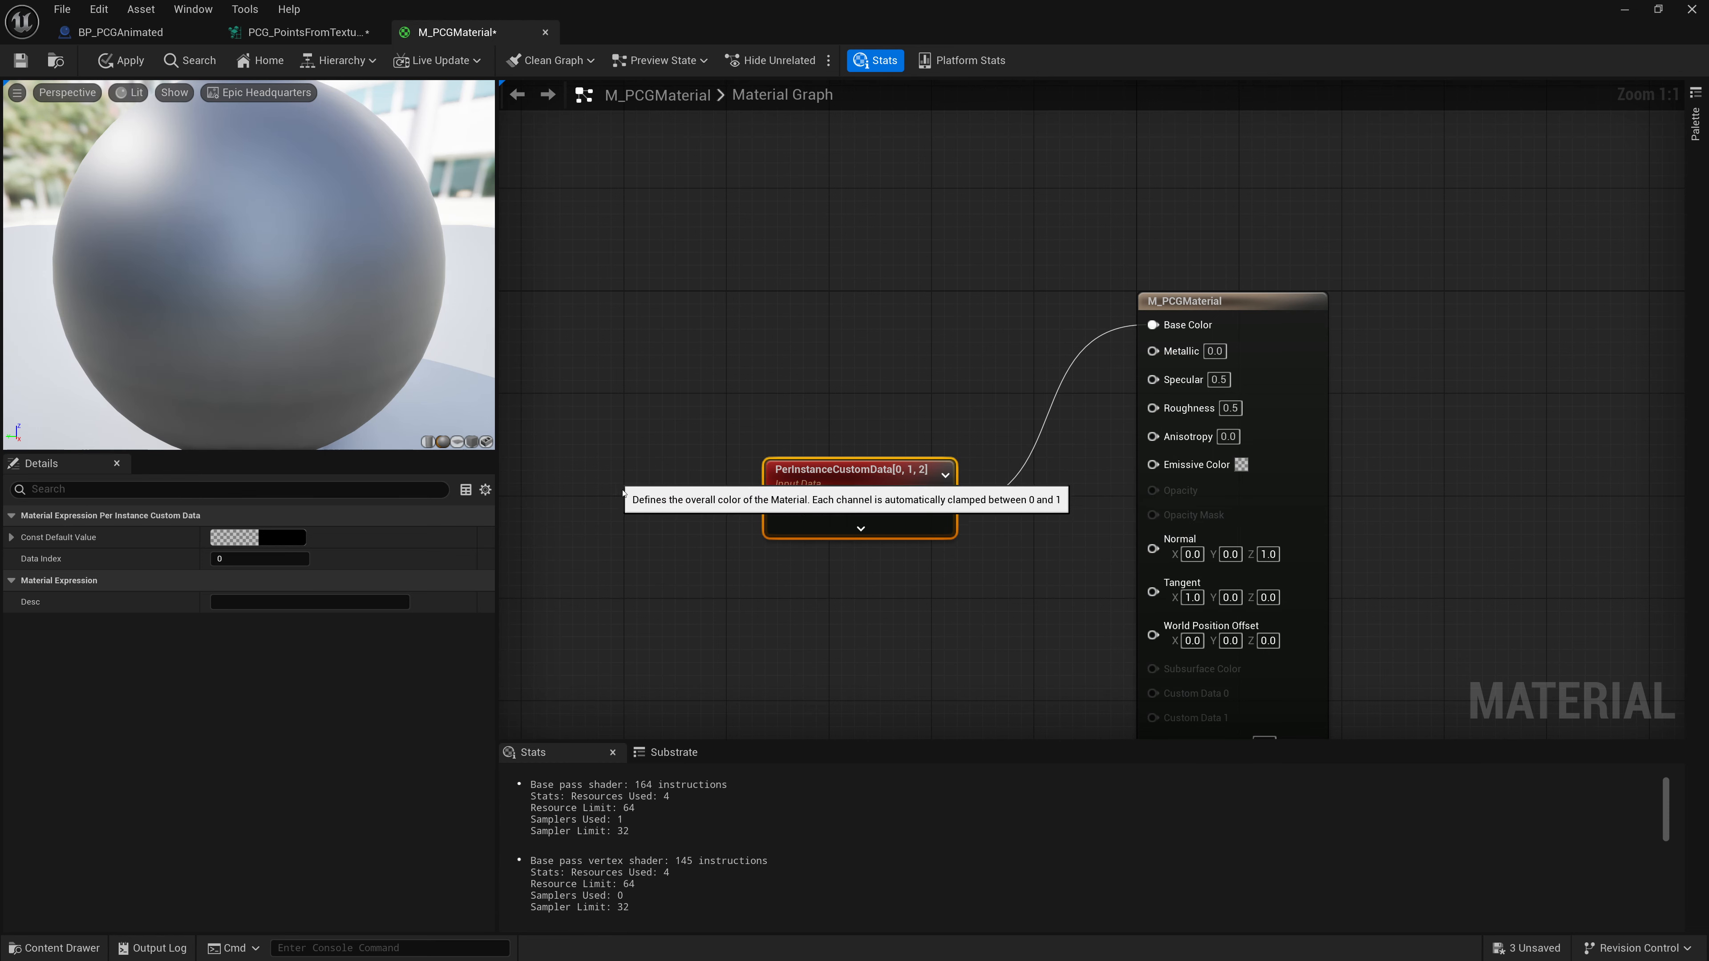
click(304, 32)
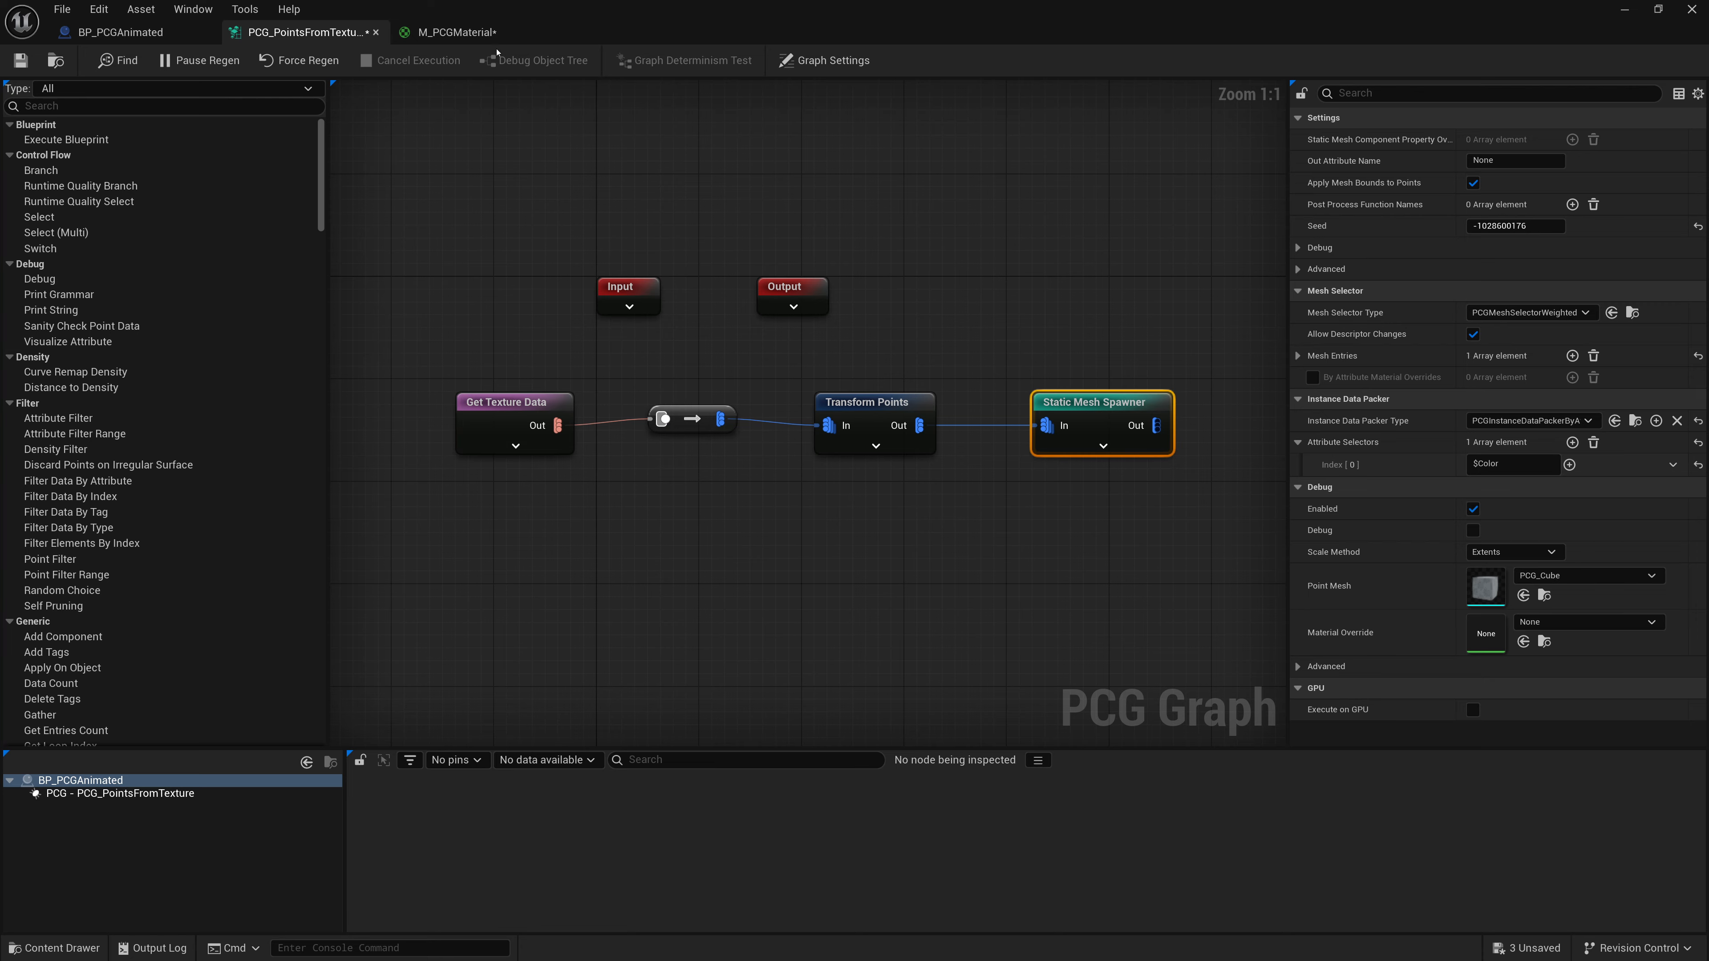
click(464, 32)
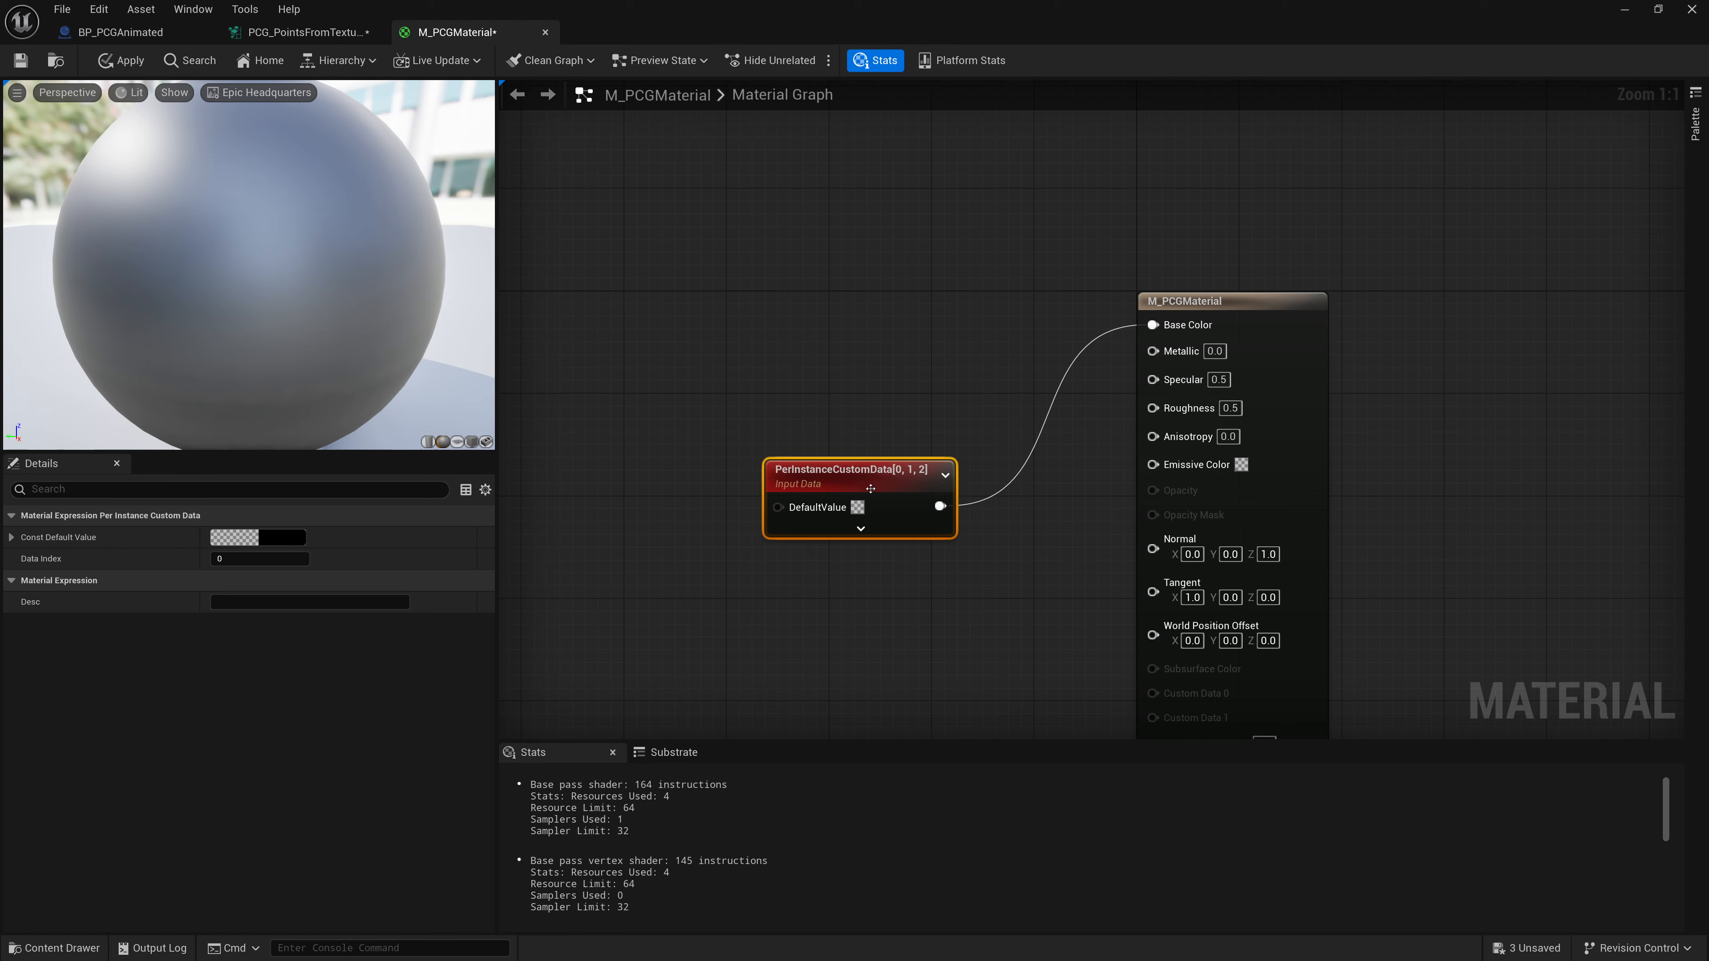
- Rewire the per-instance custom data node from Base Color to Emissive Color and save the material
drag(830, 481, 869, 471)
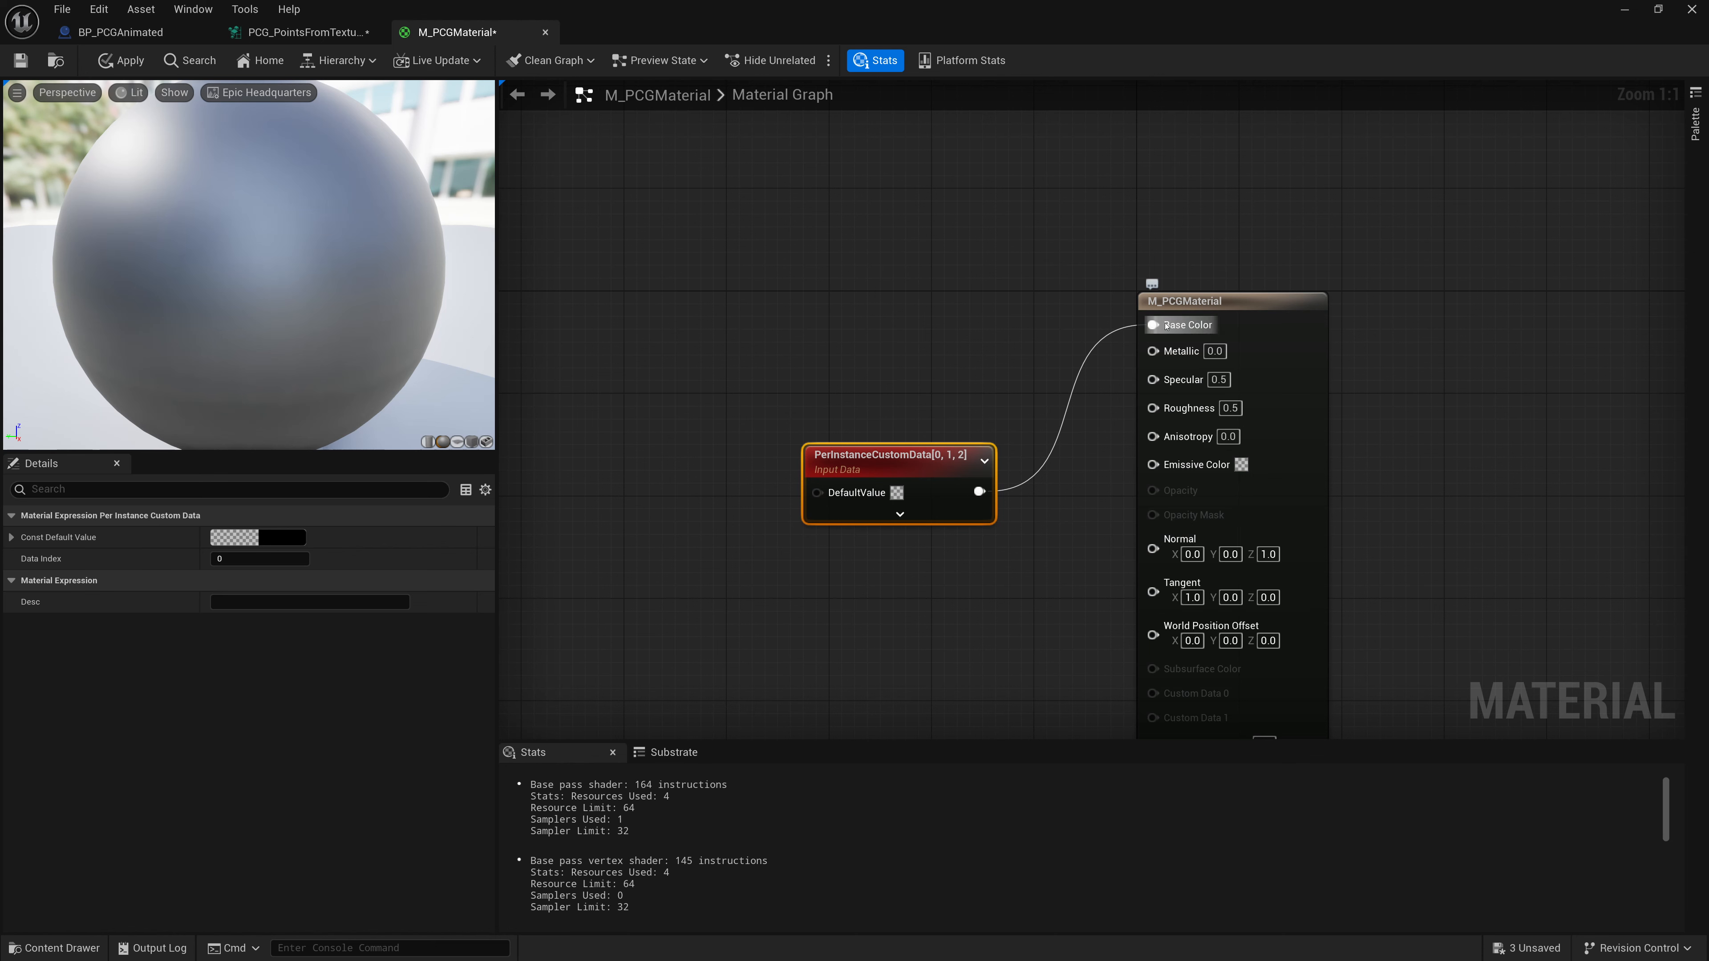
ctrl+drag(1159, 324, 1110, 320)
click(1110, 322)
drag(1154, 466, 981, 514)
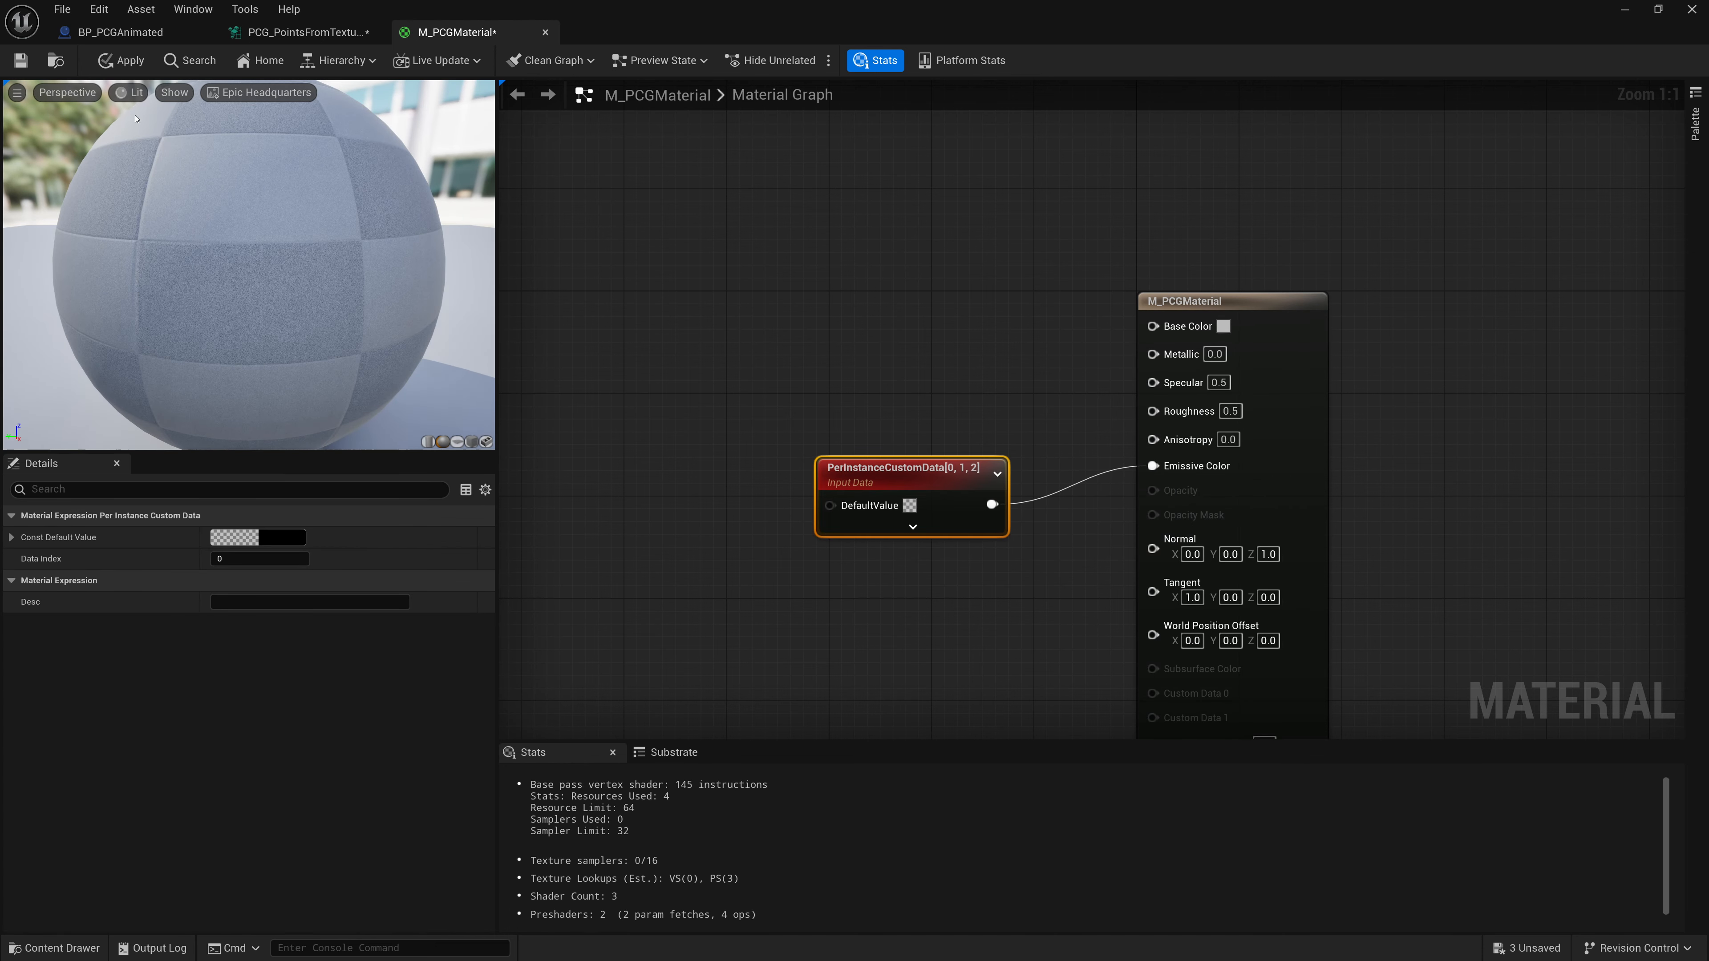
click(21, 61)
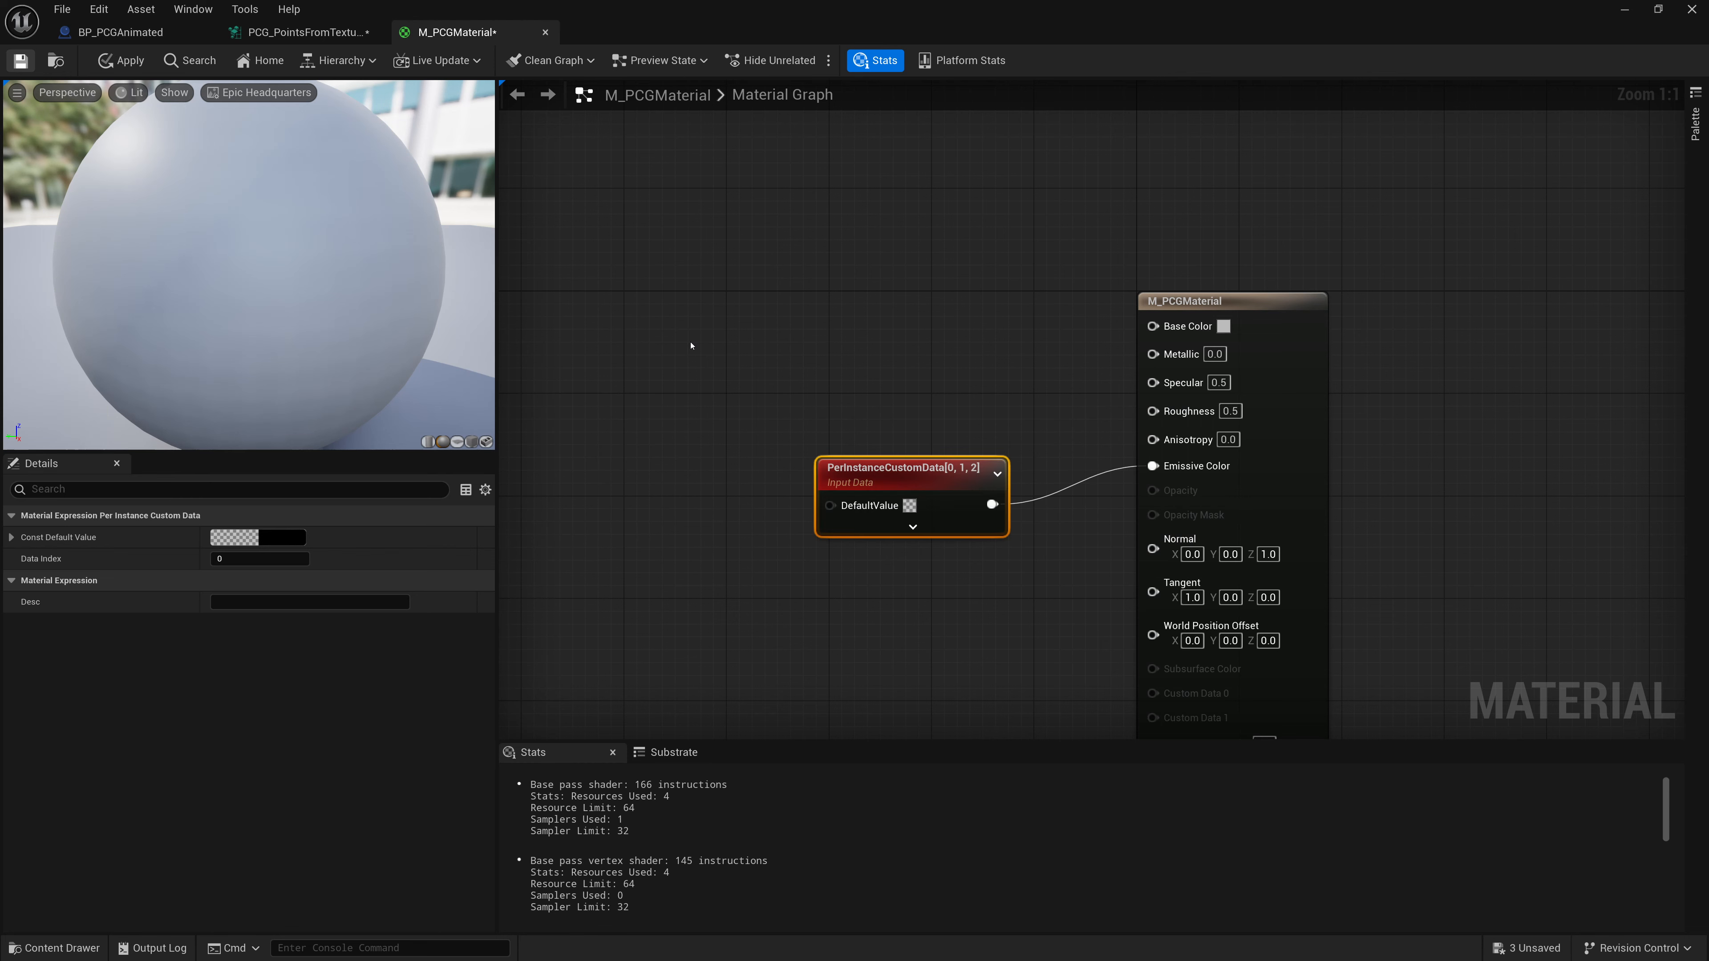
- In the PCG graph, expand the Static Mesh Spawner's first mesh entry descriptor and add an Override Materials element
click(306, 33)
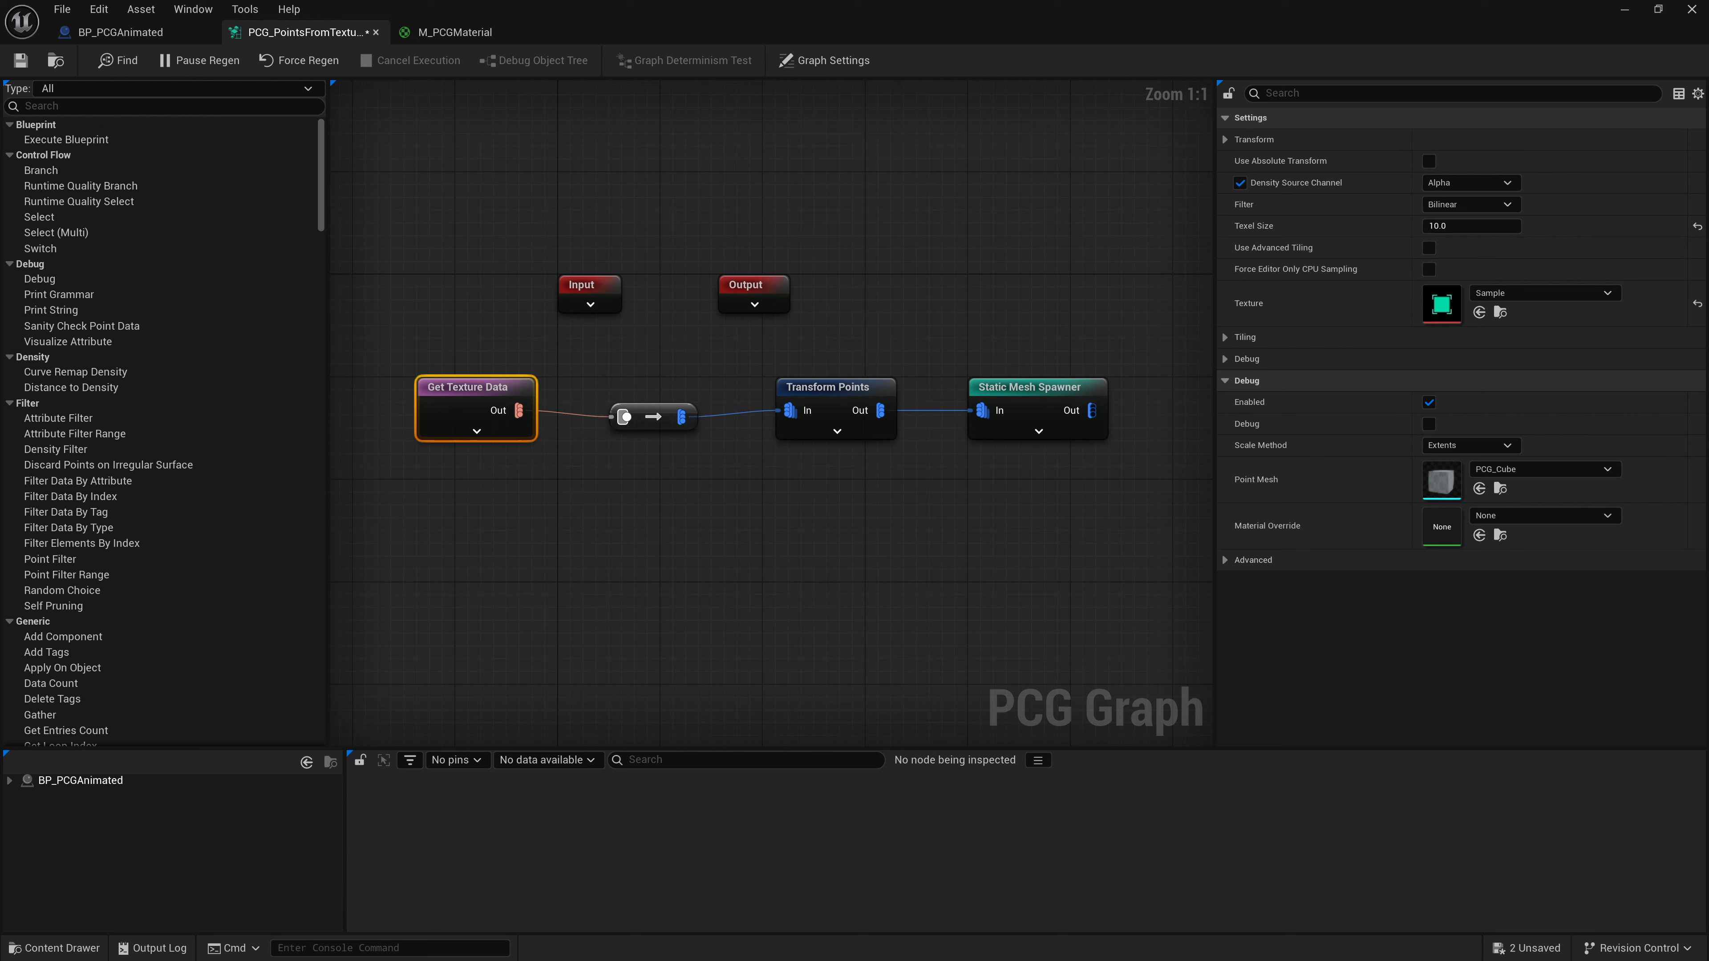
click(1040, 406)
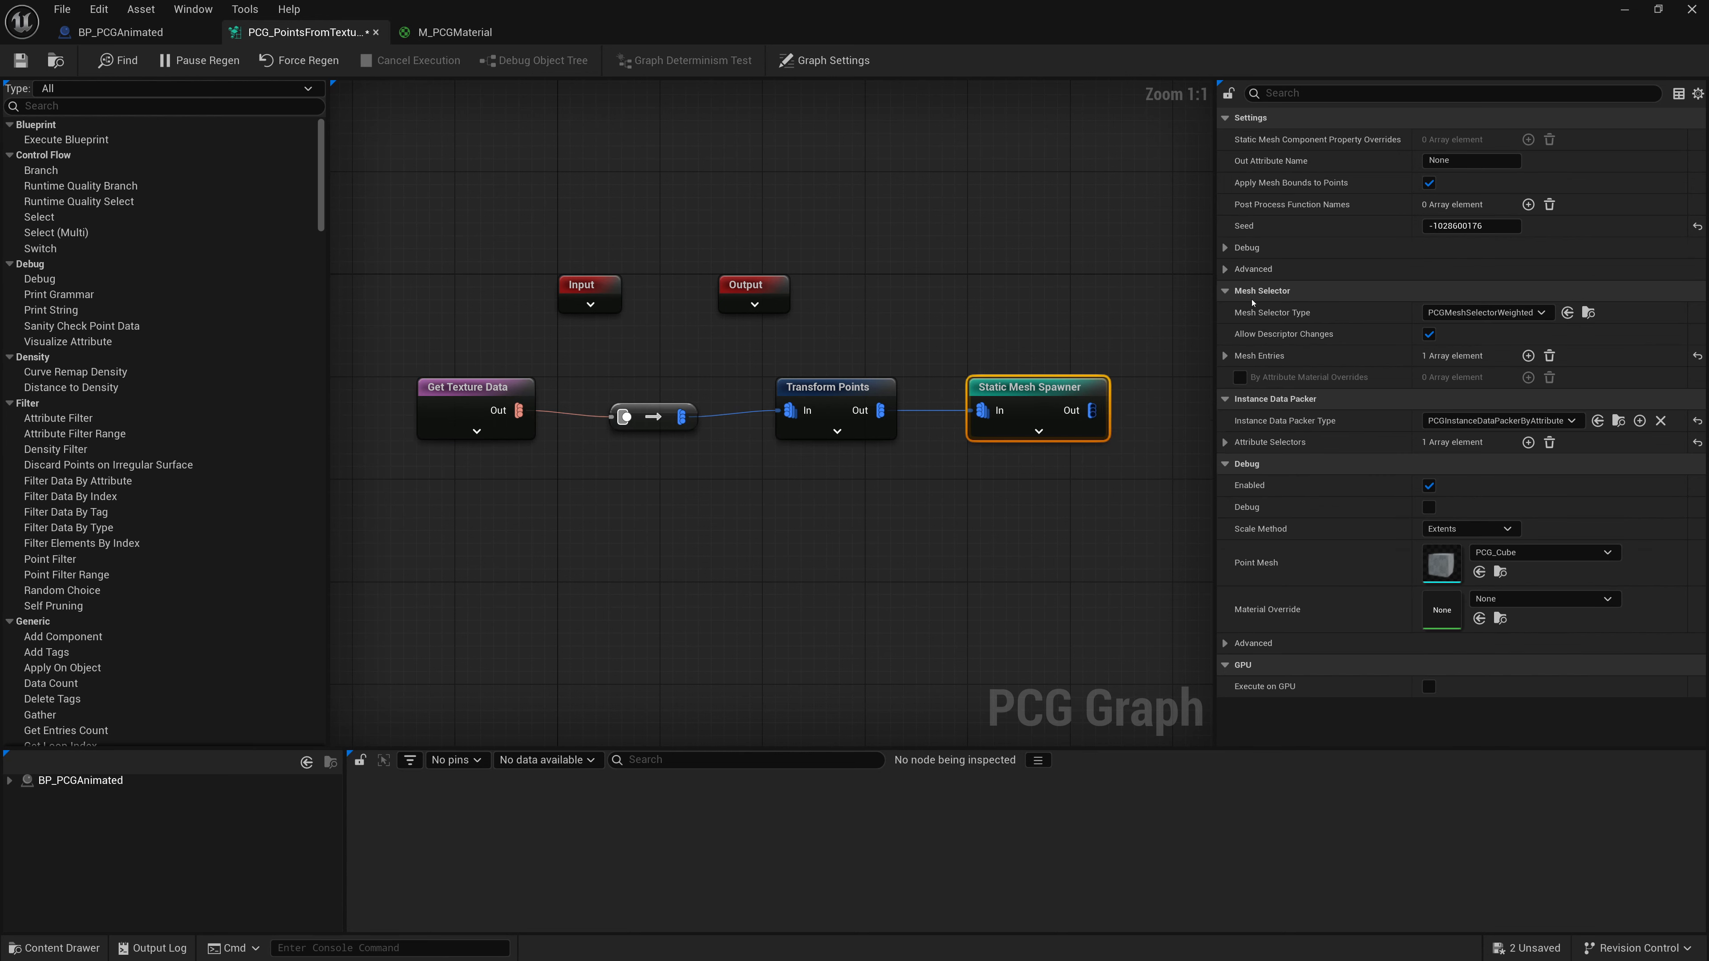
click(1225, 355)
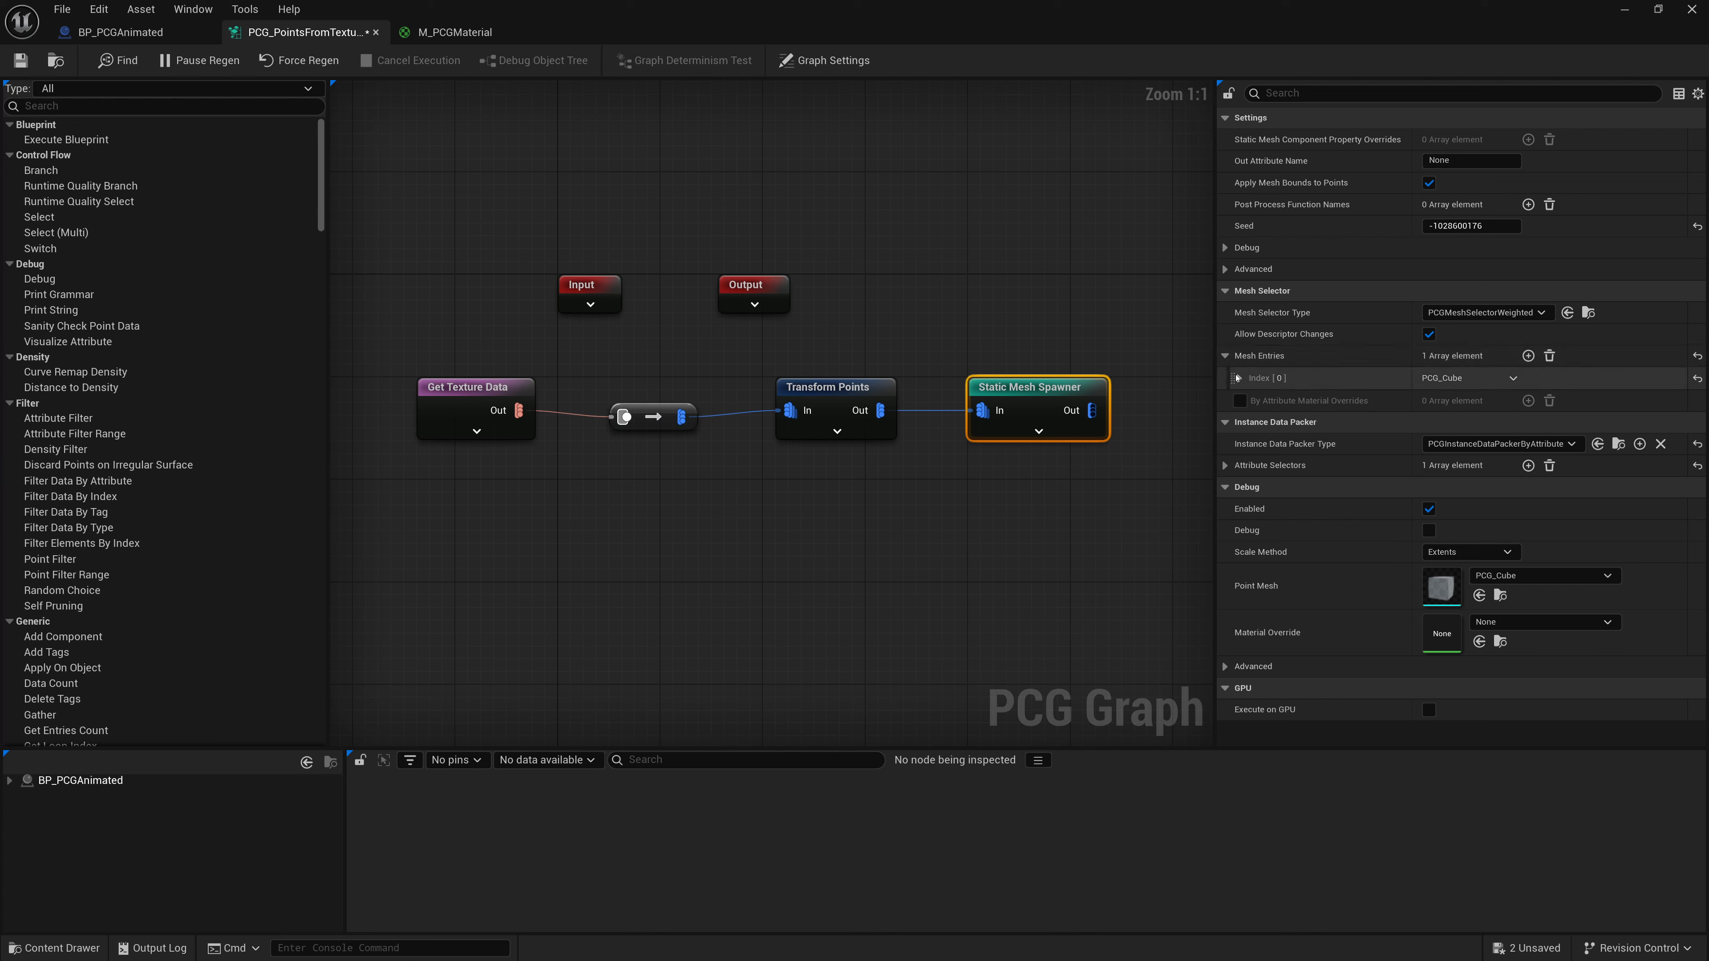
click(1239, 378)
click(1251, 401)
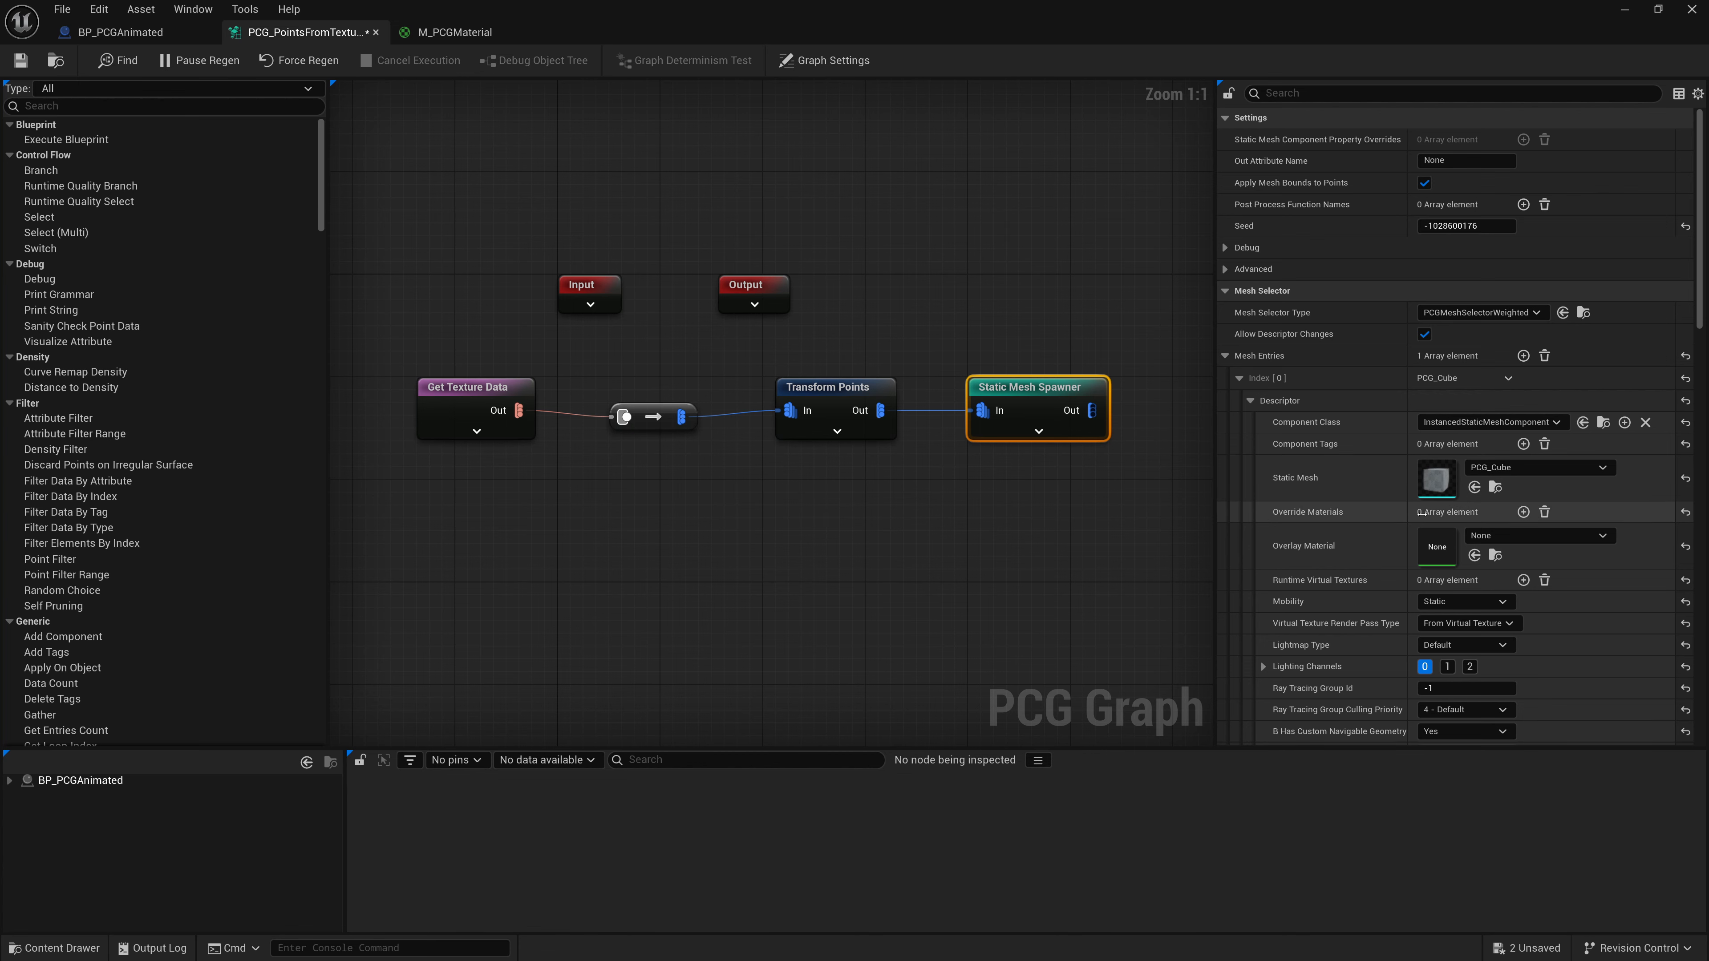
click(1524, 512)
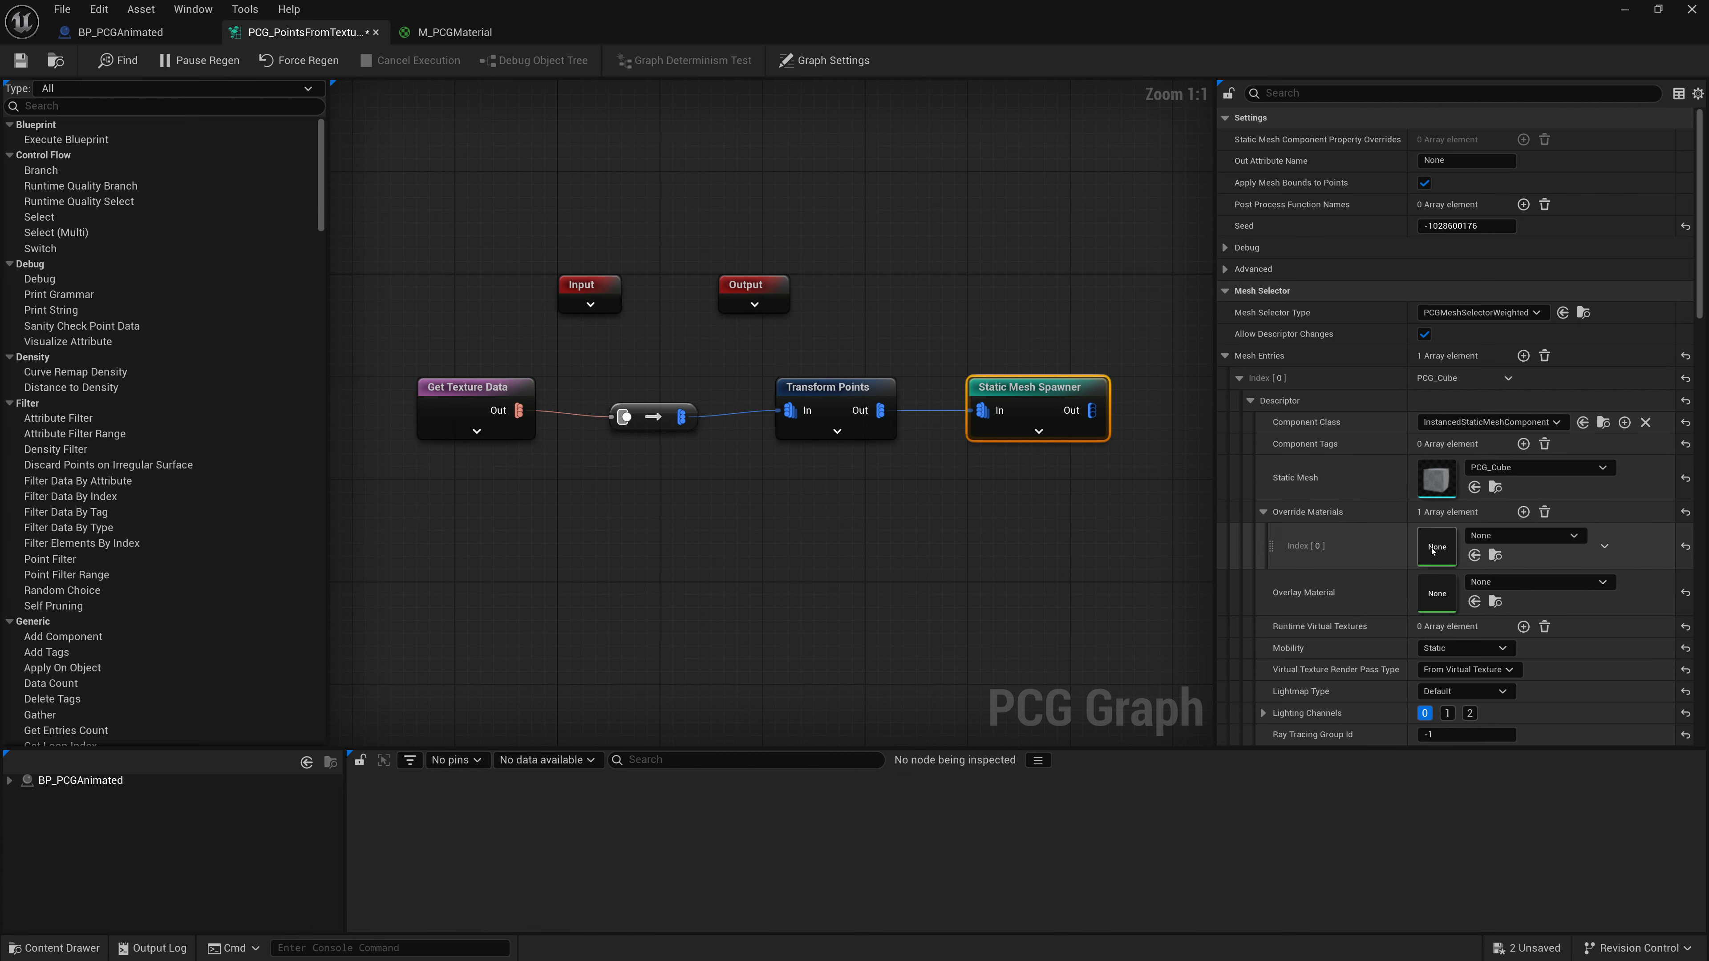
- Assign M_PCGMaterial to the override material slot, save the PCG graph and minimize its window
drag(1084, 12, 843, 96)
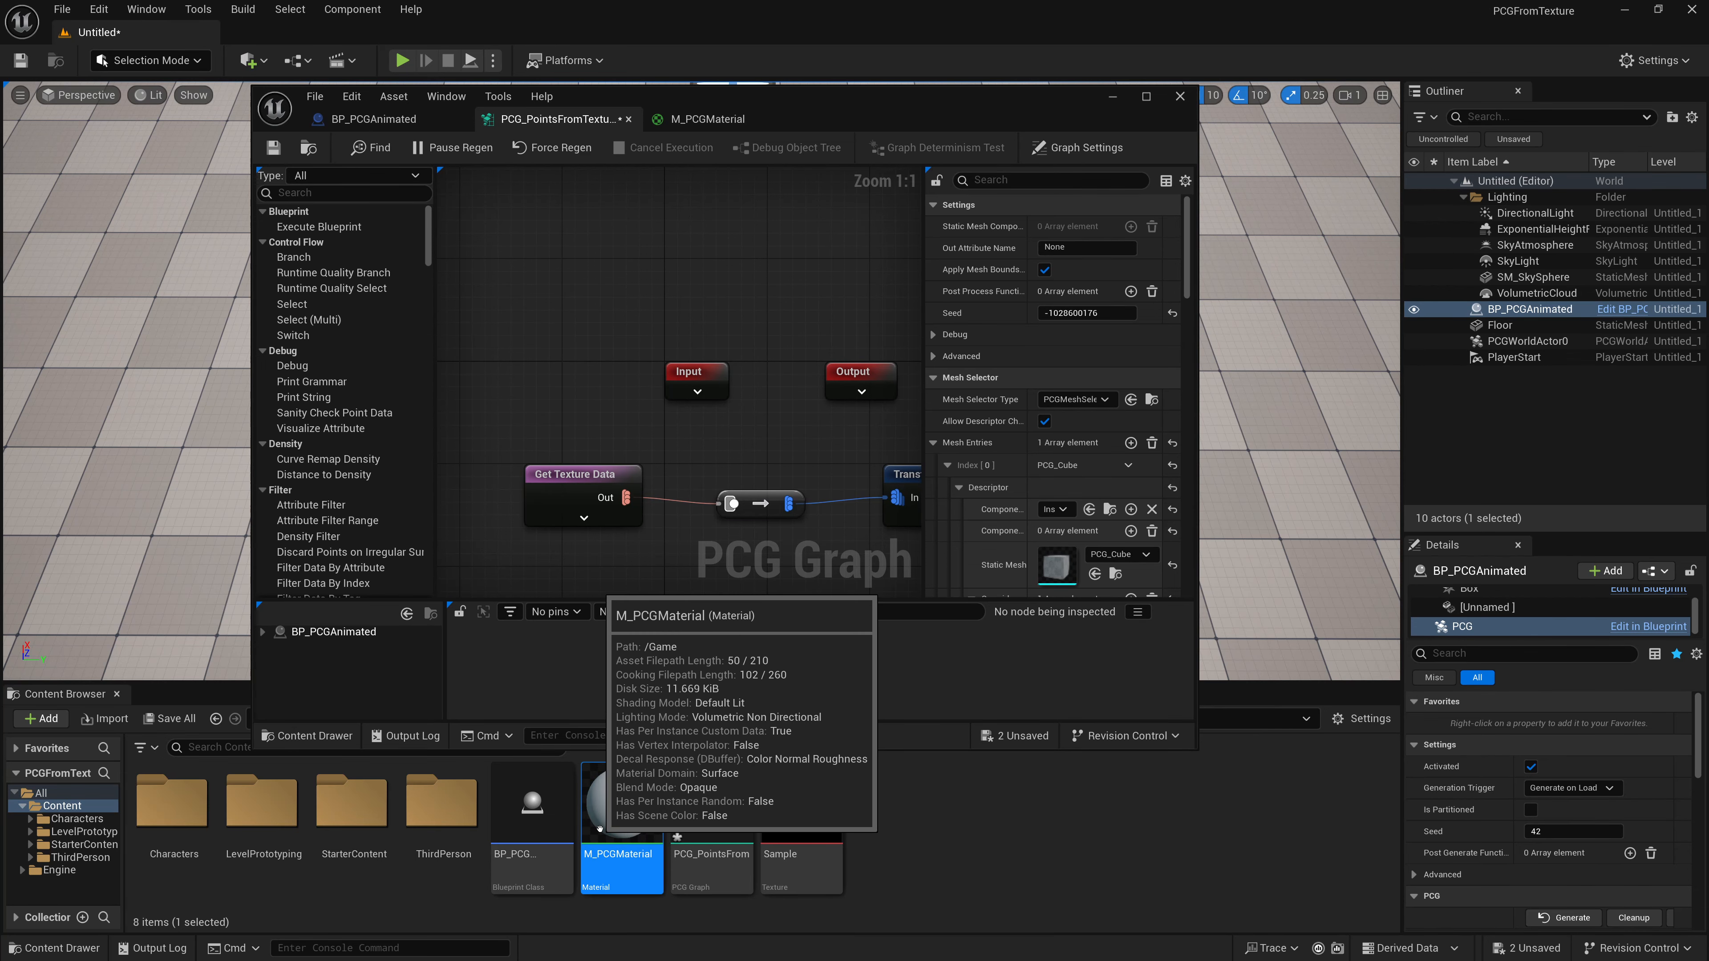
drag(599, 828, 1070, 555)
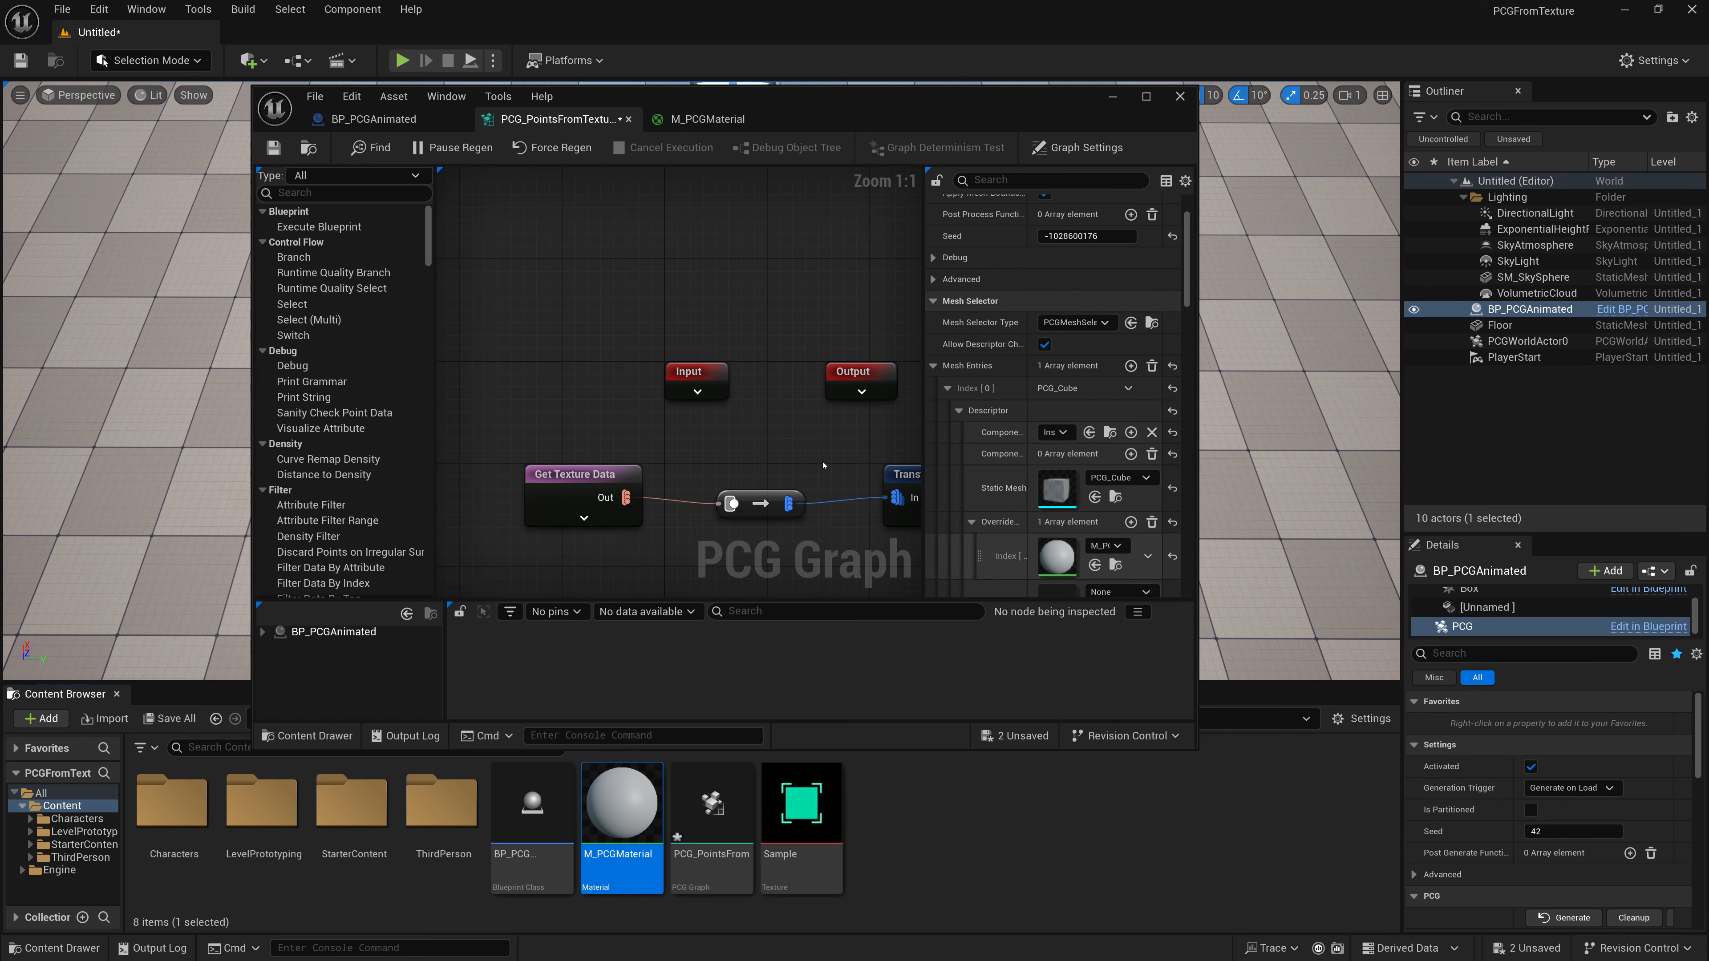
click(273, 148)
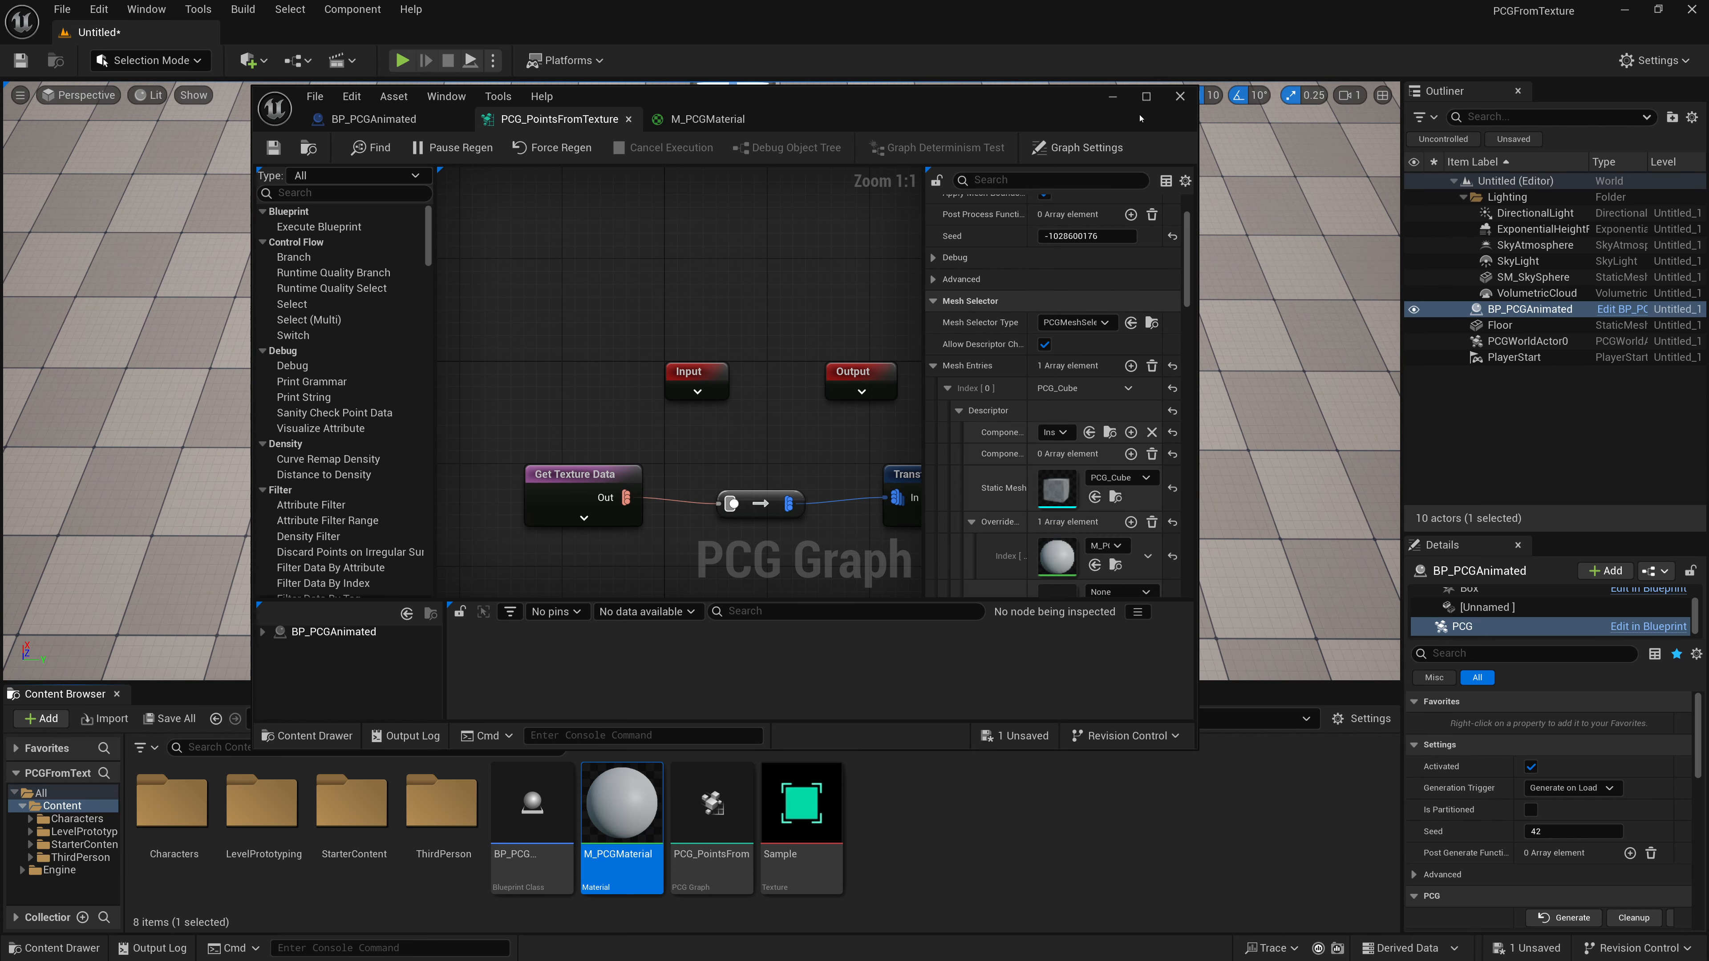
click(1113, 95)
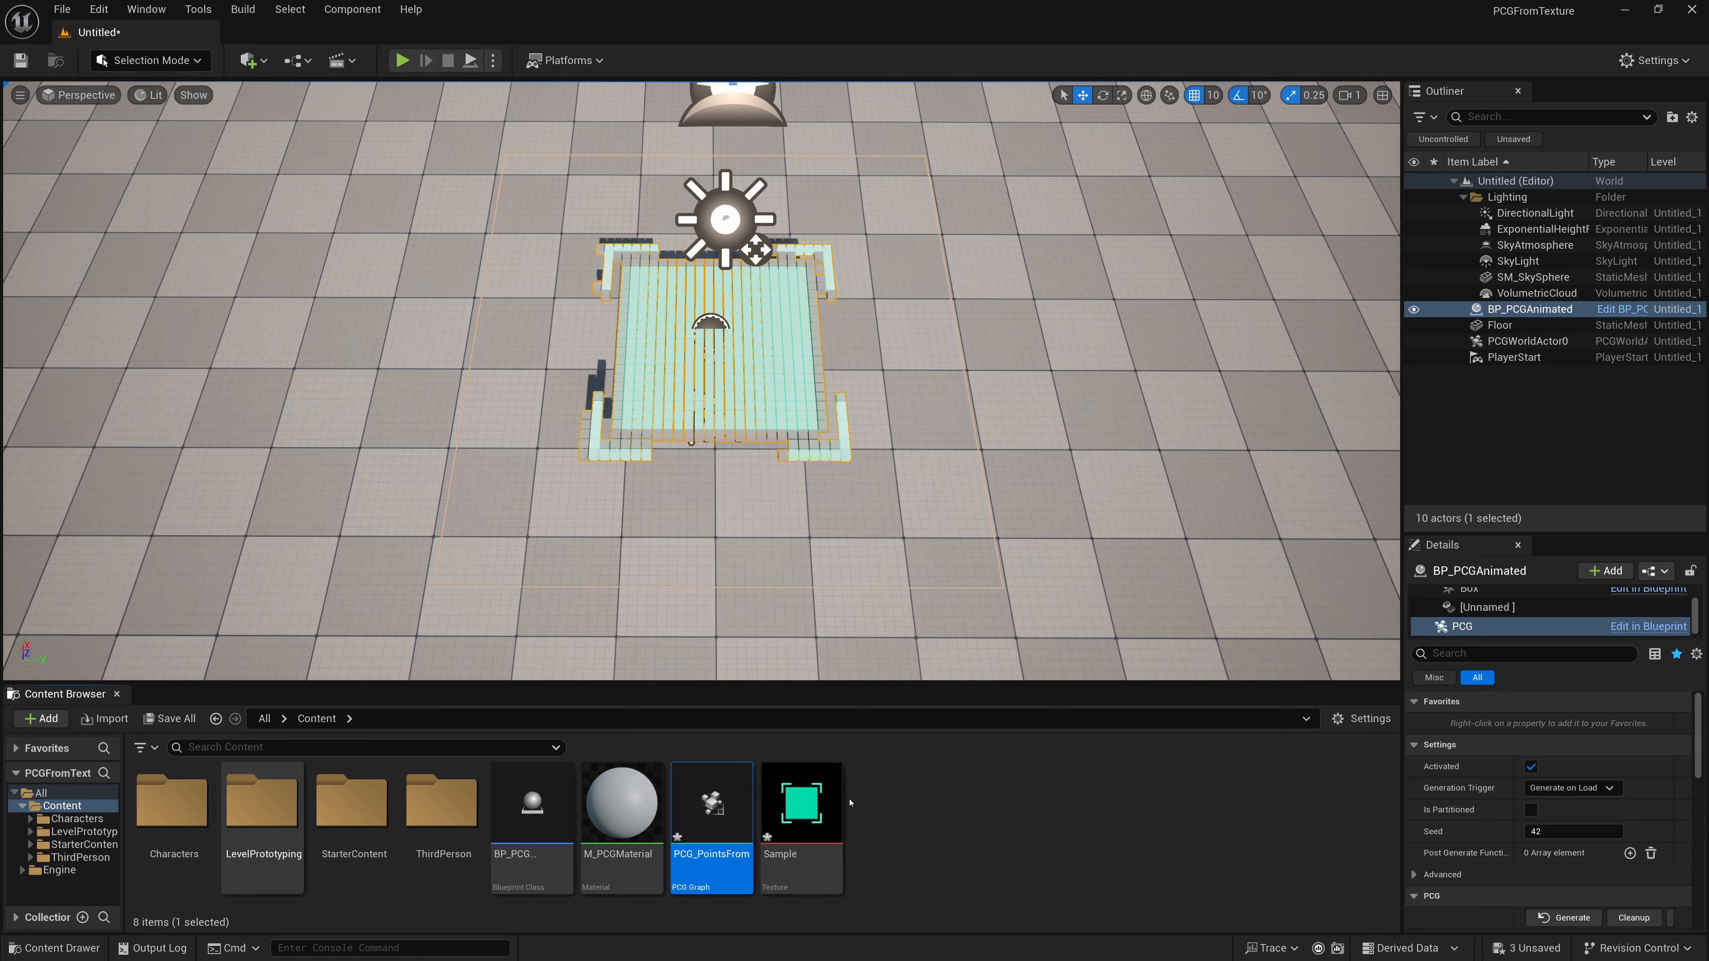
- Open the Sample texture, view its alpha channel alone, then close the texture editor
double_click(802, 805)
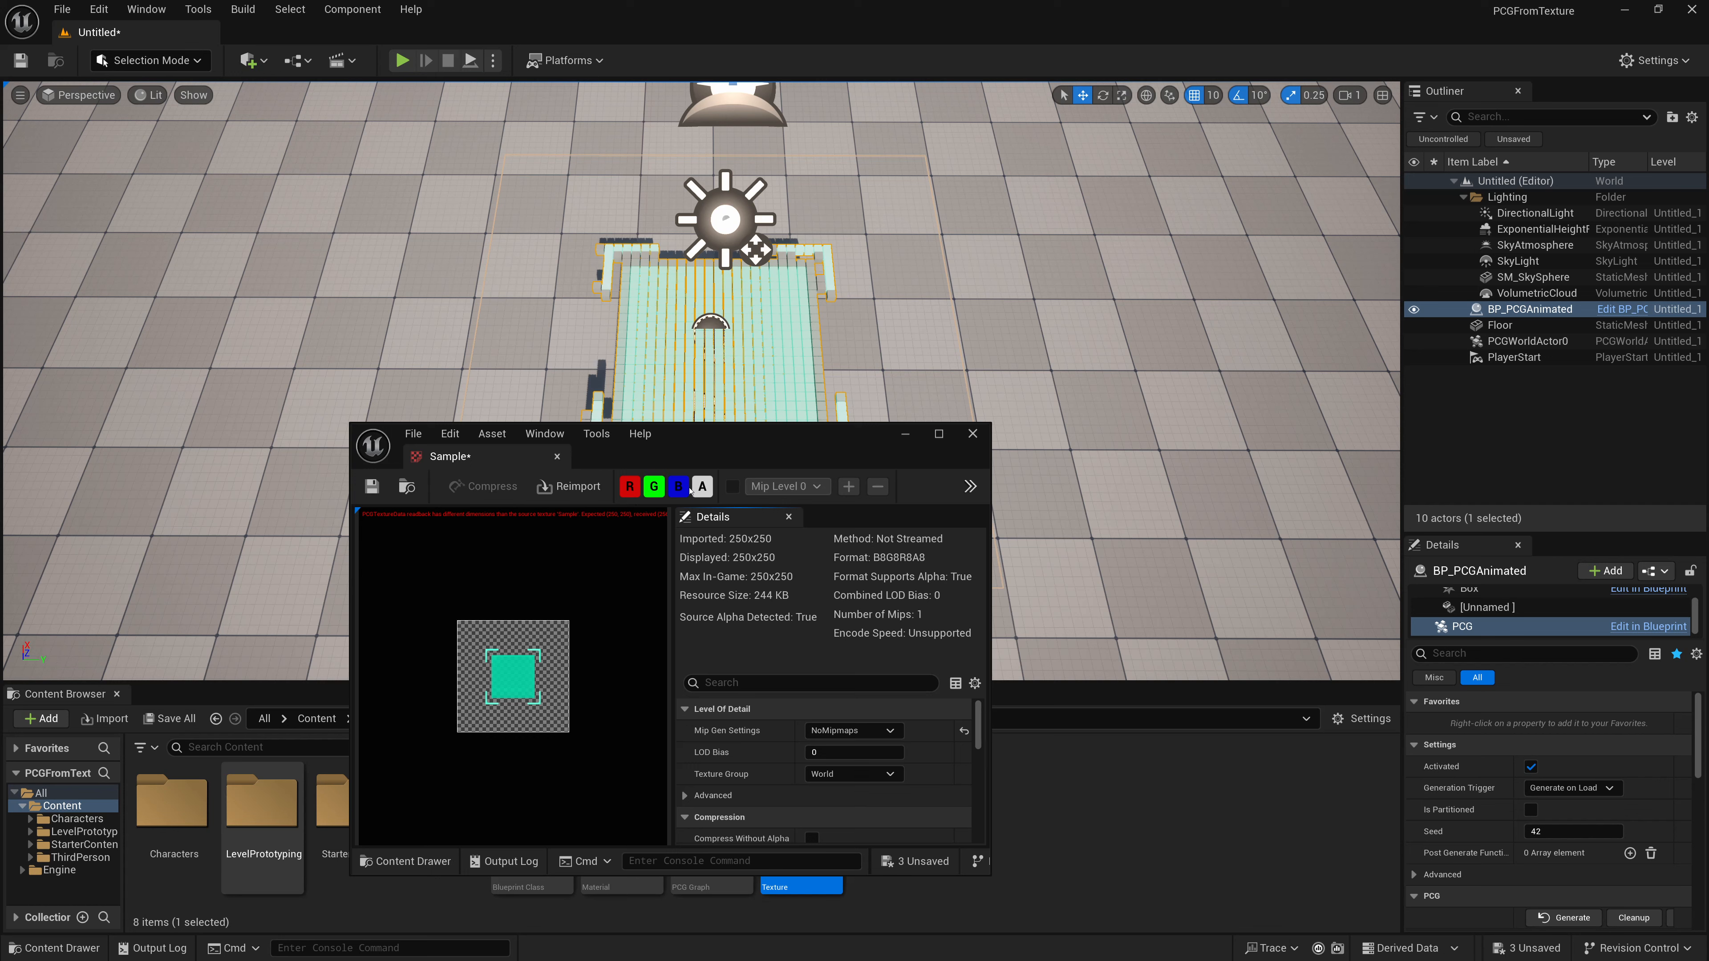
click(653, 486)
click(629, 486)
click(679, 486)
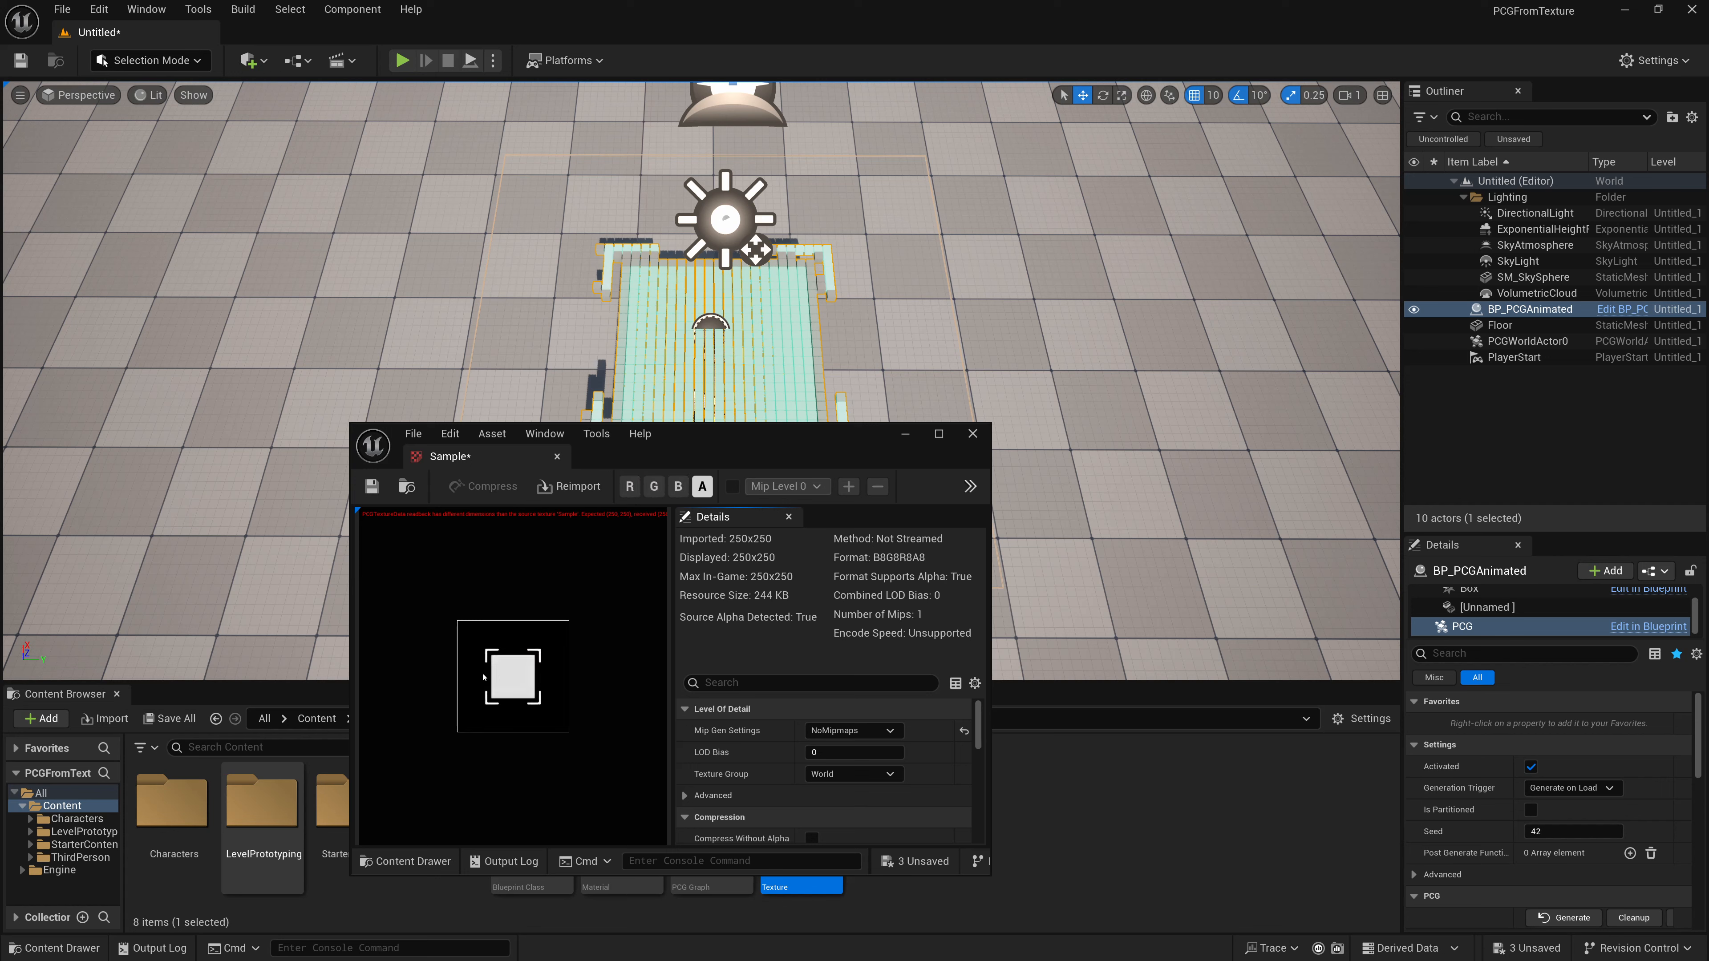
click(372, 486)
click(557, 456)
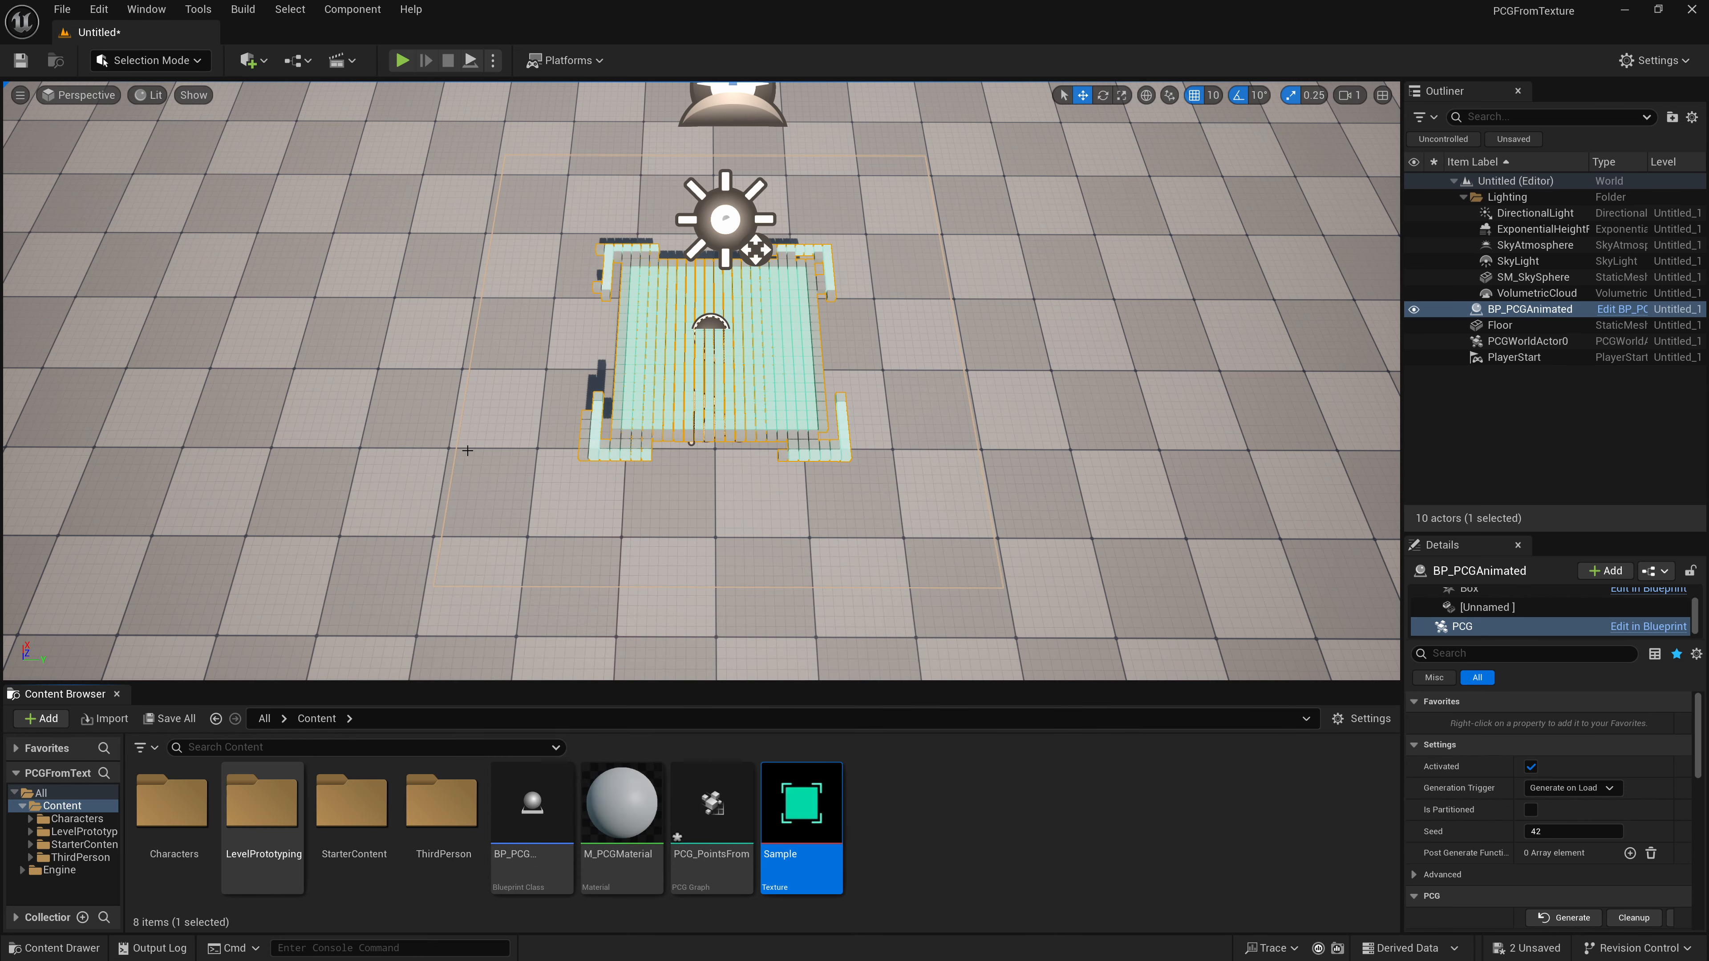
- Reopen the PCG_PointsFromTexture graph, select the Get Texture Data node and shrink the graph window
double_click(712, 805)
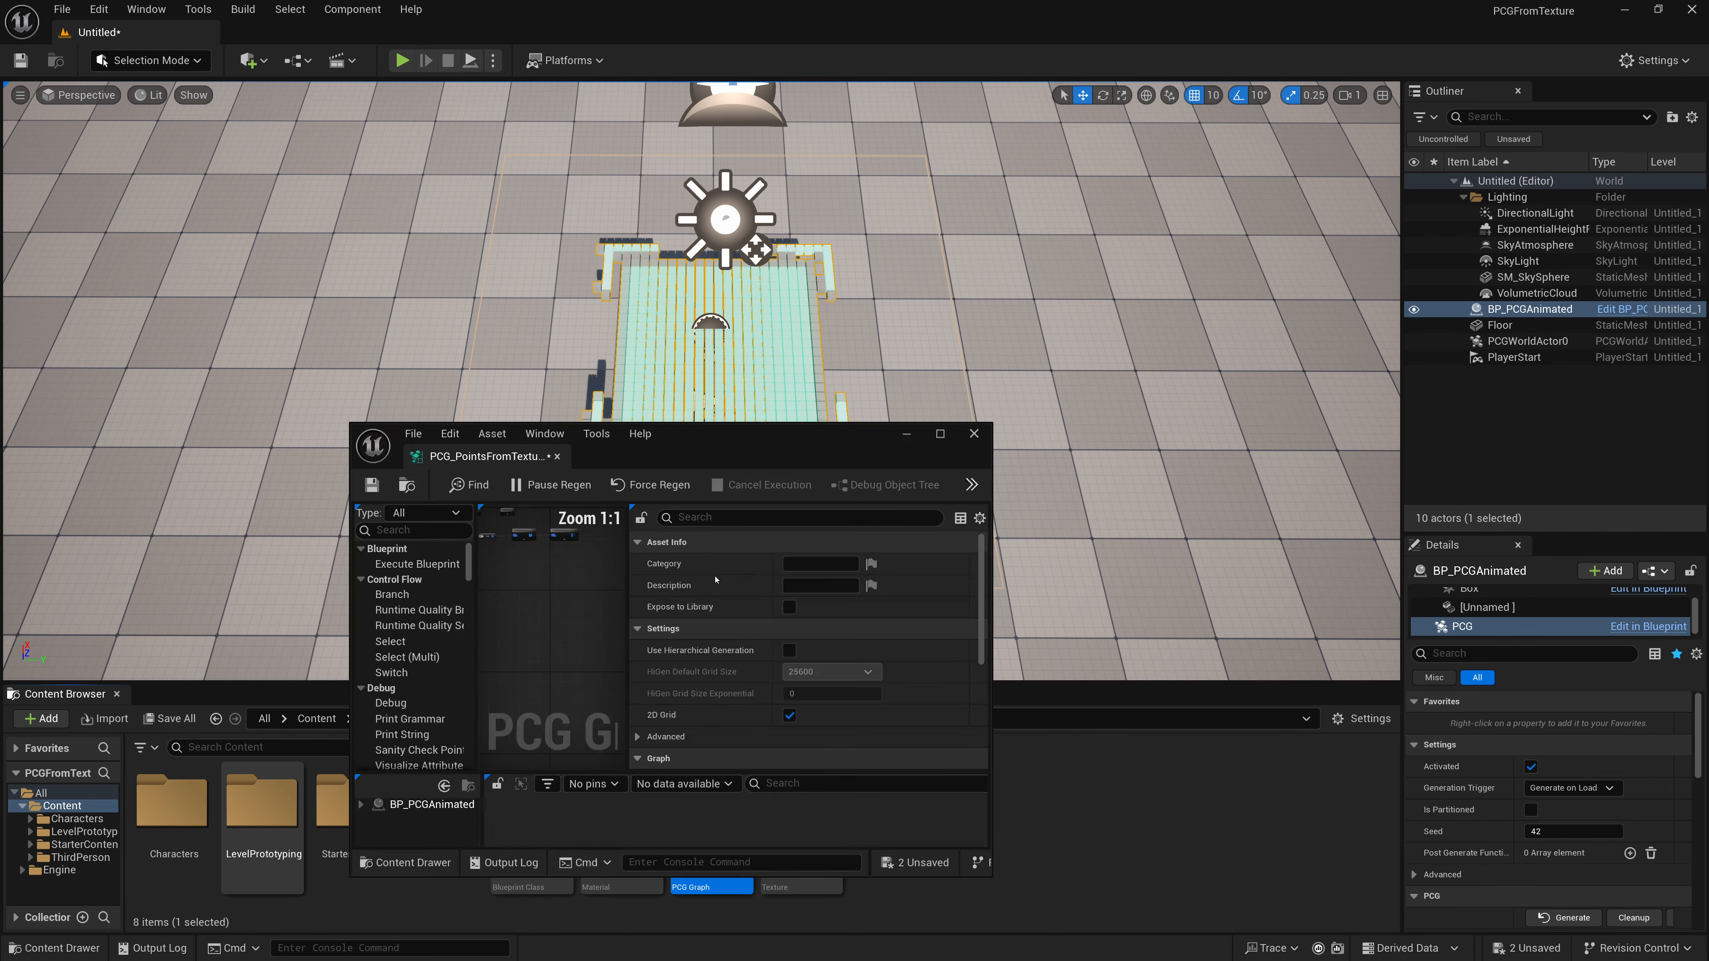
double_click(778, 435)
right_drag(434, 333, 631, 474)
drag(736, 495, 1159, 495)
scroll(672, 572, up, 4)
scroll(724, 527, up, 4)
right_drag(791, 507, 582, 629)
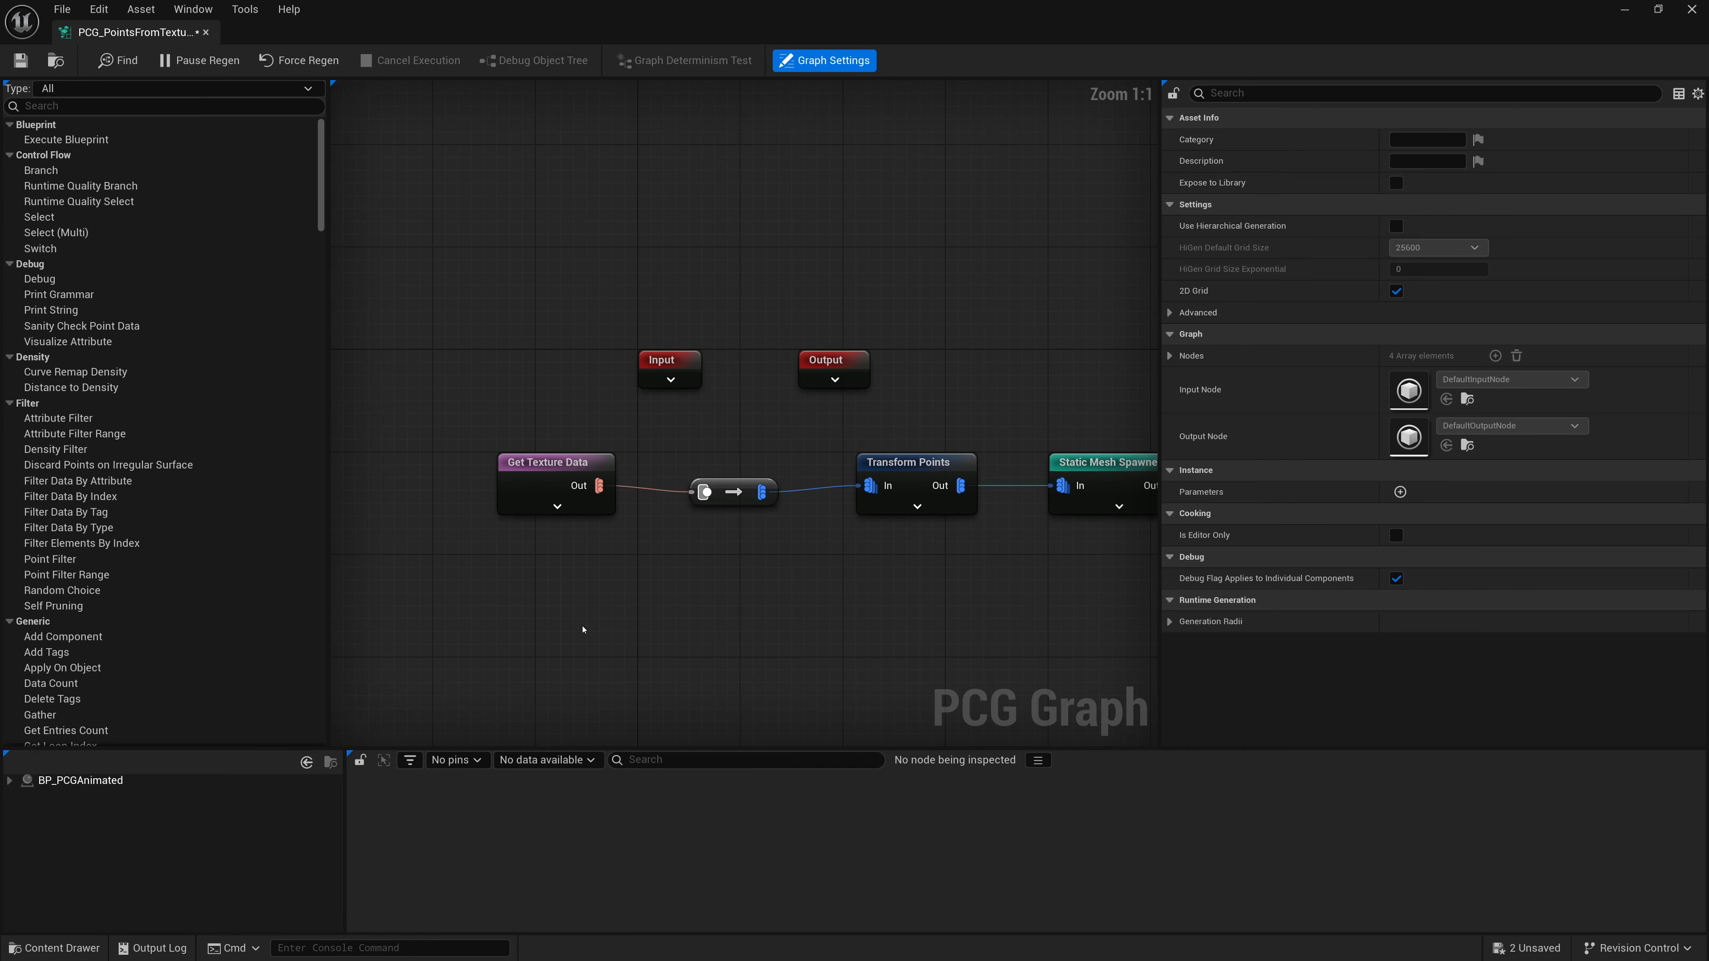
click(553, 478)
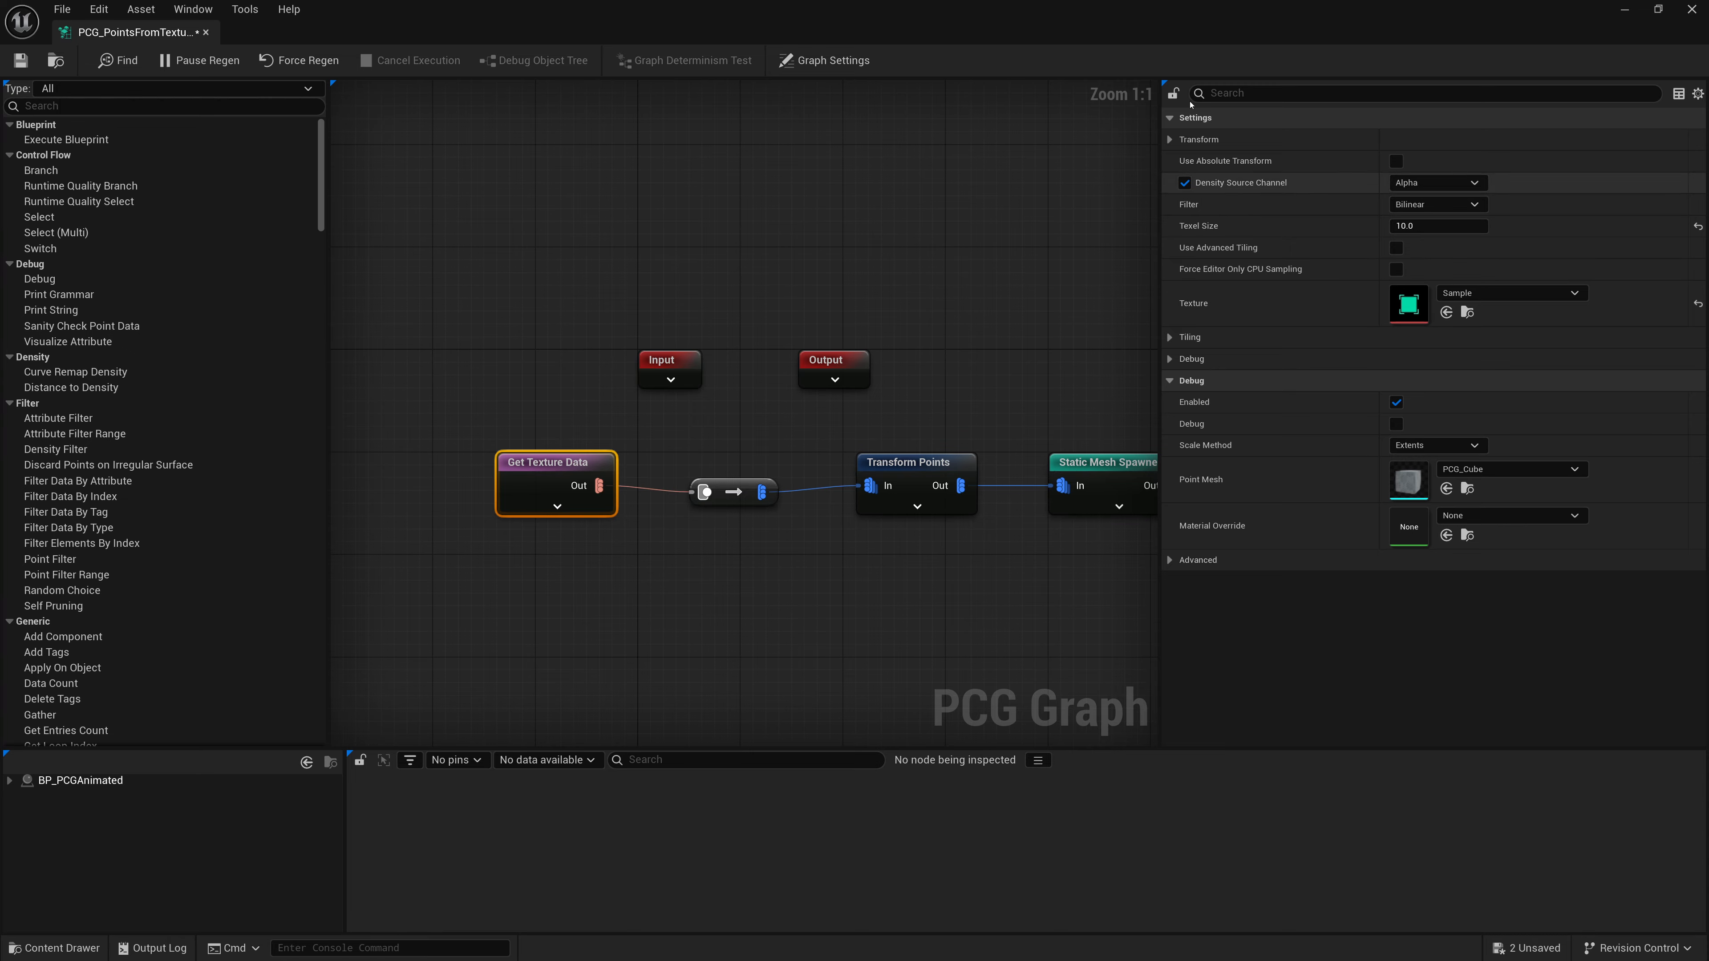
drag(1164, 24, 877, 479)
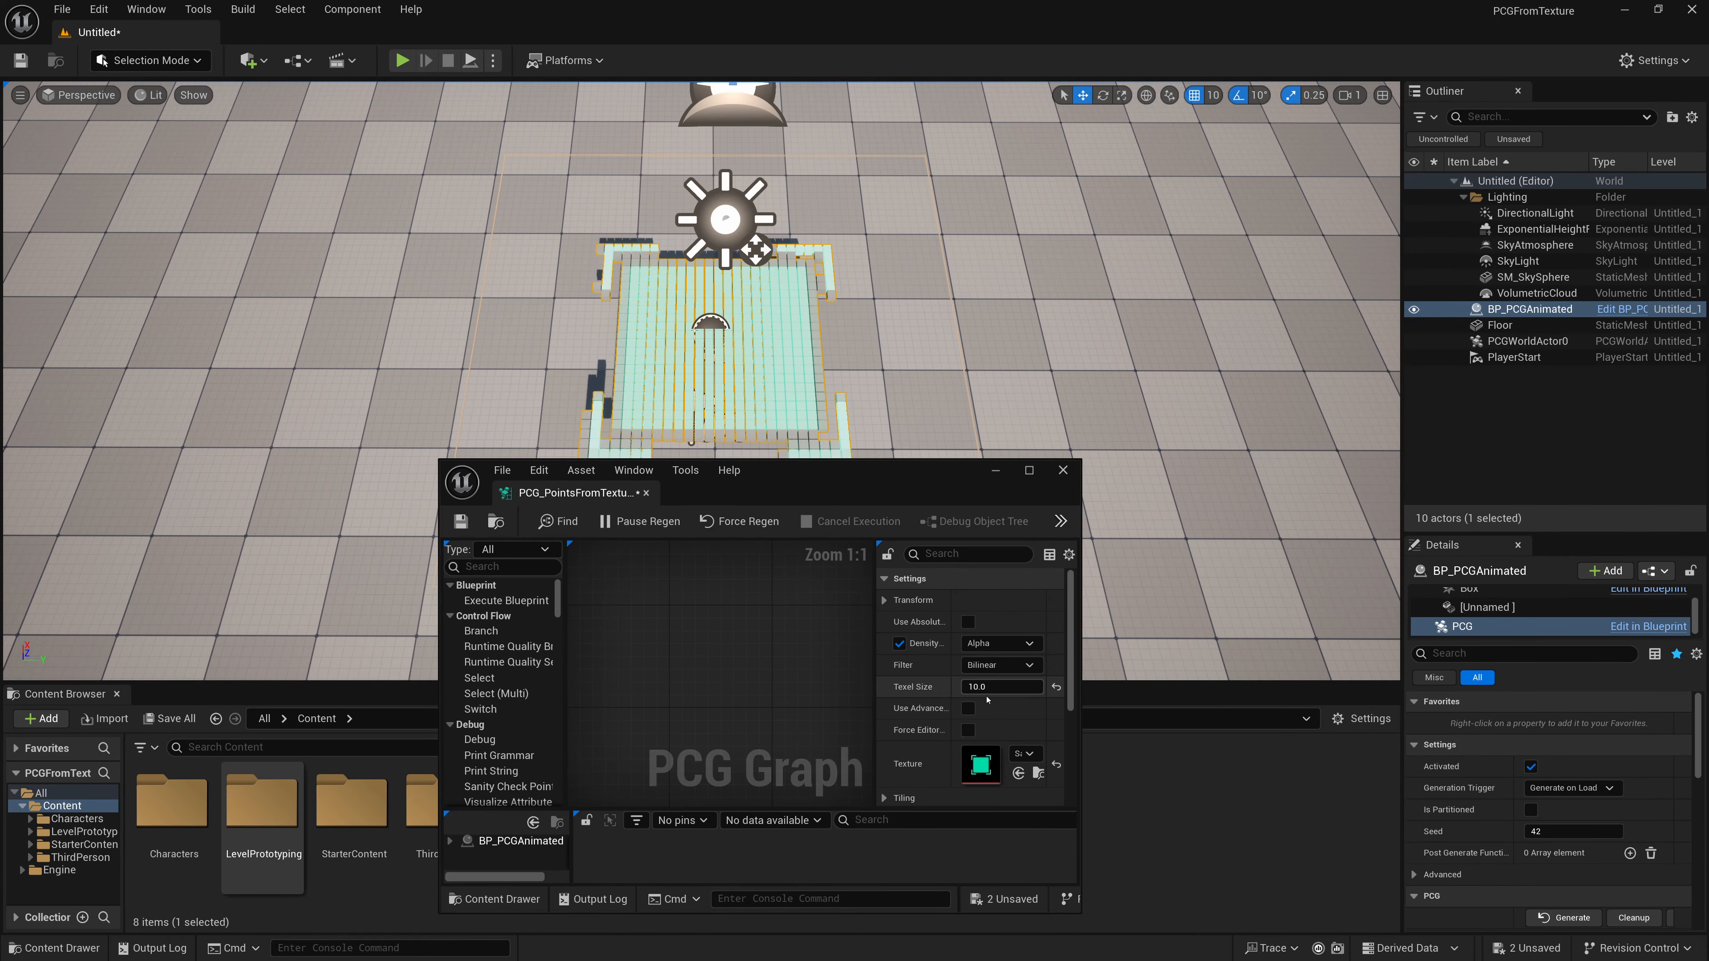
- Enable Force Editor Only CPU Sampling on Get Texture Data and try the Point filter before switching back to Bilinear
click(967, 732)
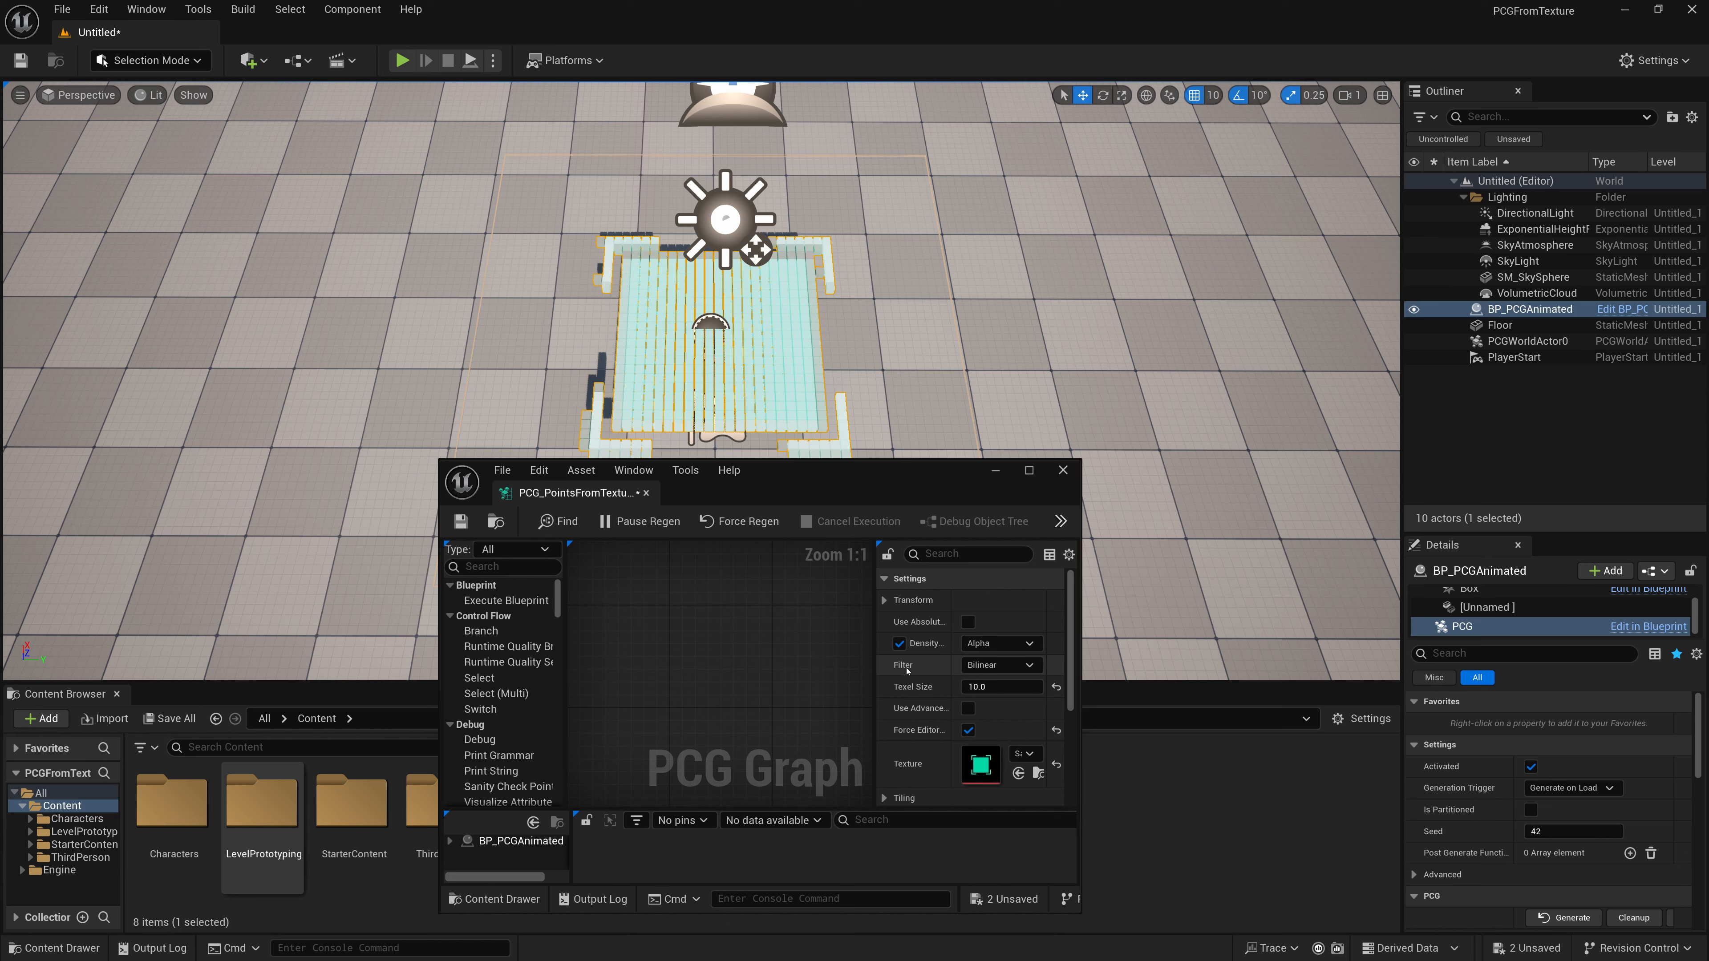
click(992, 665)
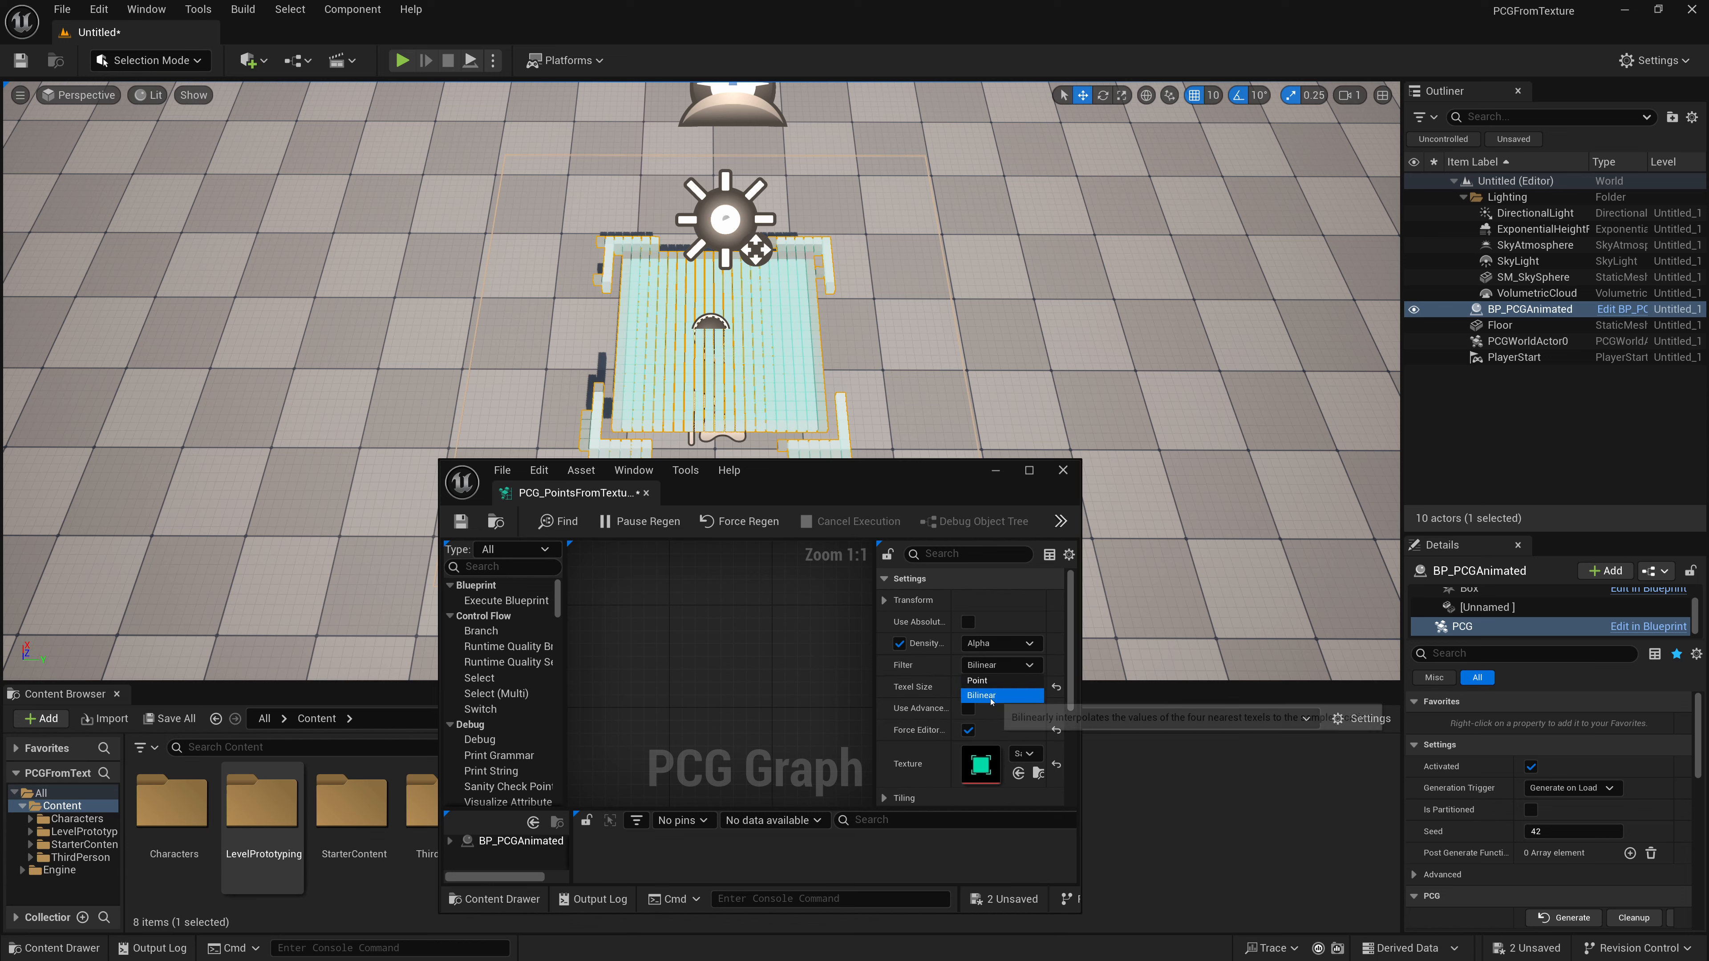
click(989, 681)
click(990, 667)
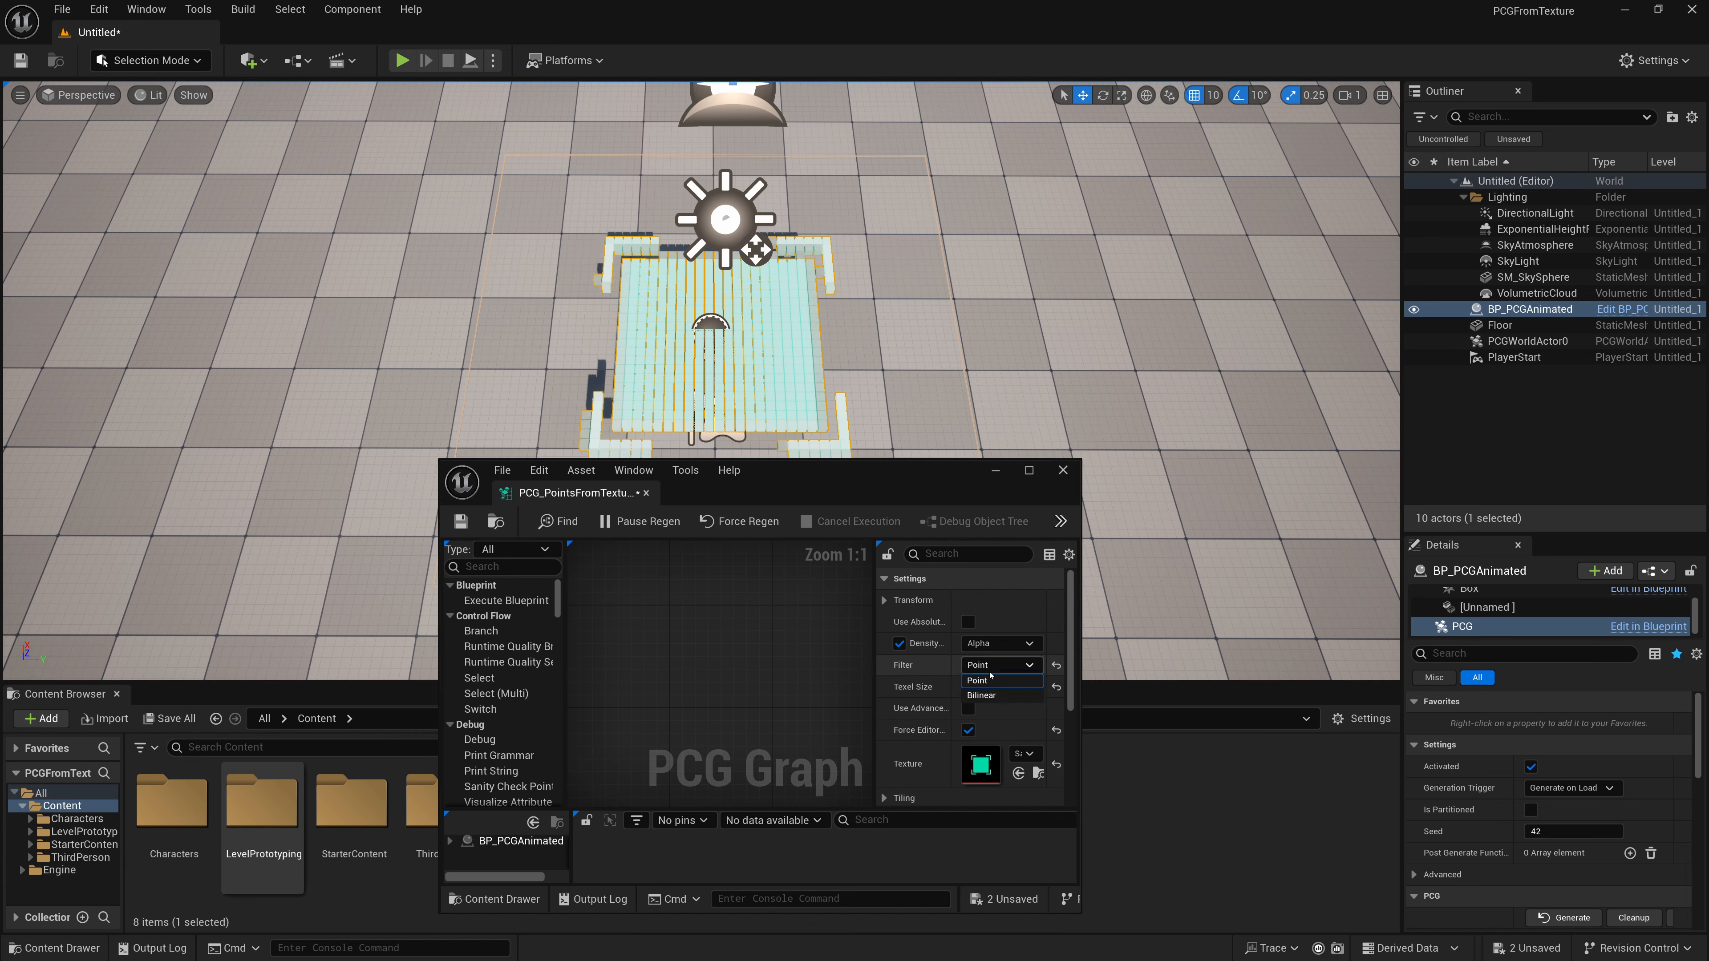
click(982, 695)
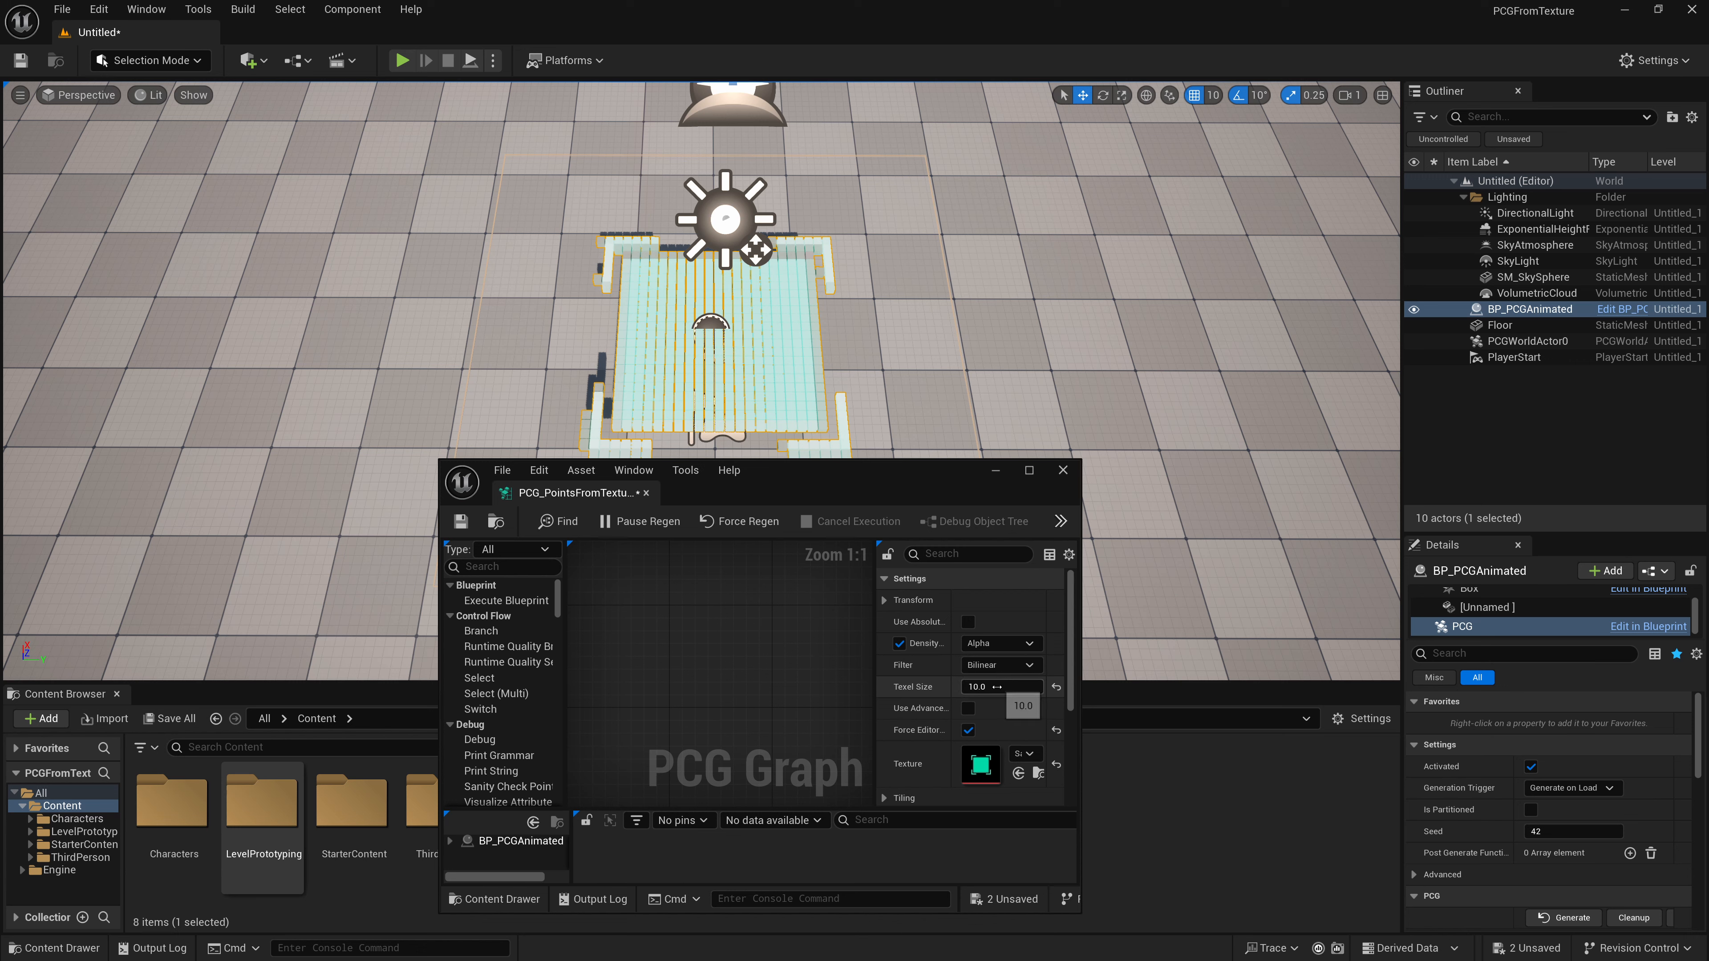
- Experiment with texel sizes of 5, 8, 7 and 2 before setting the texel size back to 10
click(997, 687)
text(5)
key(Return)
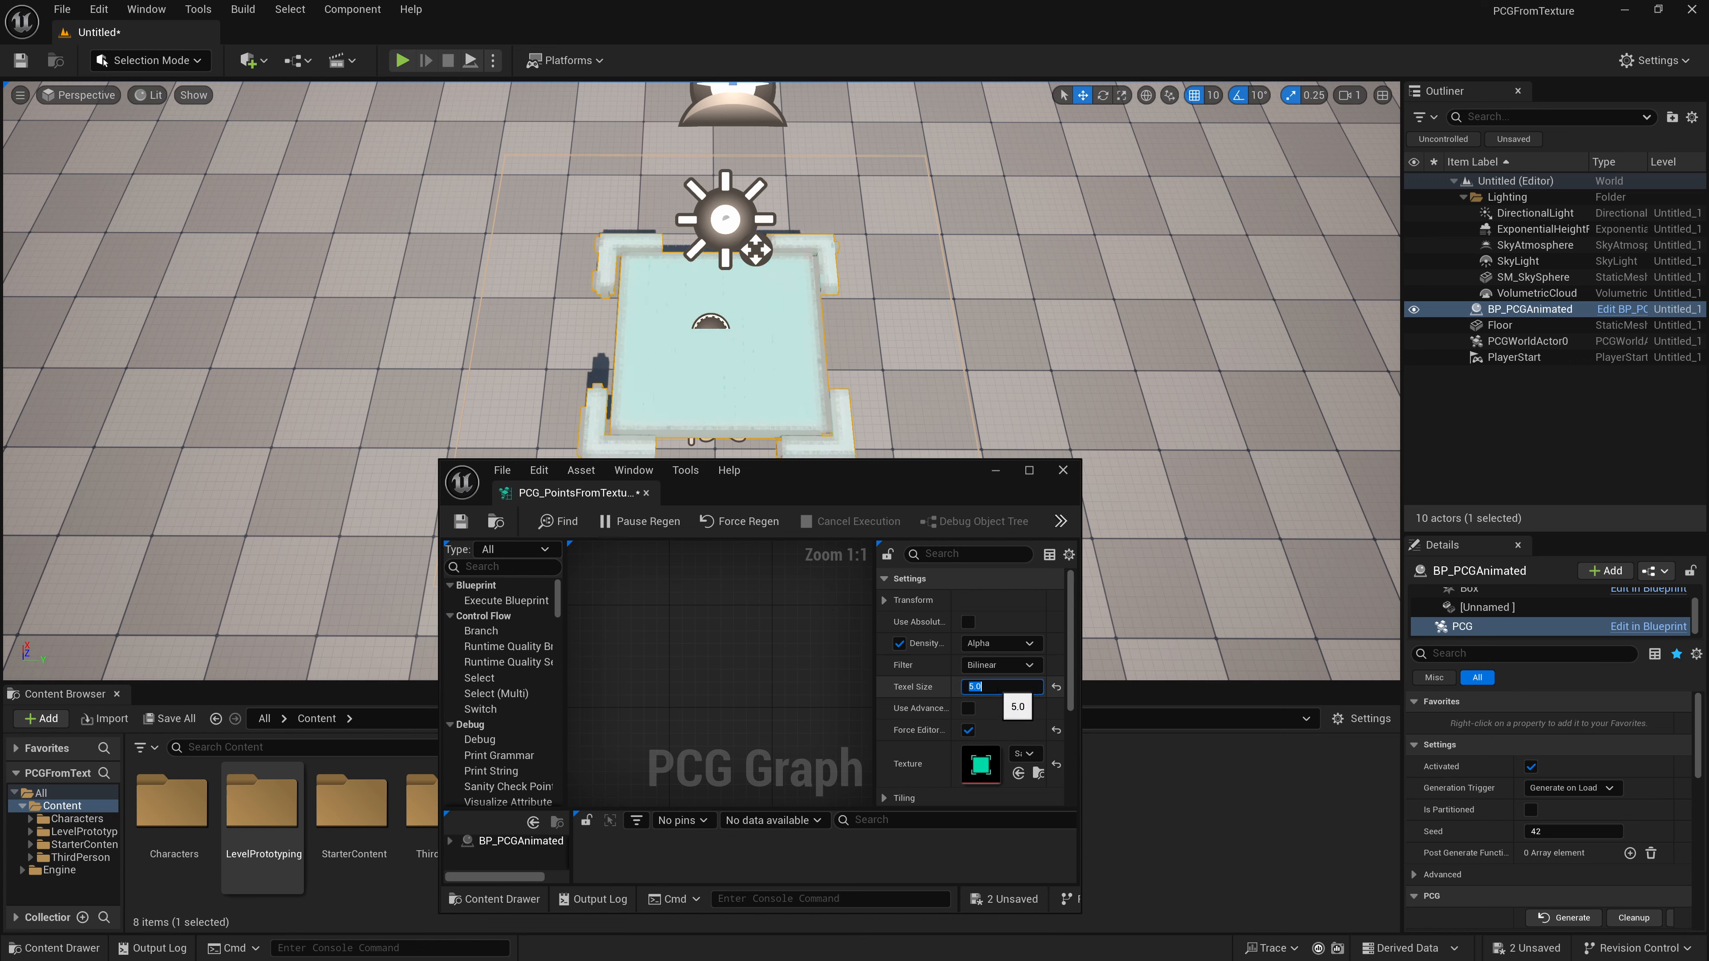
text(8)
key(Return)
text(7)
key(Return)
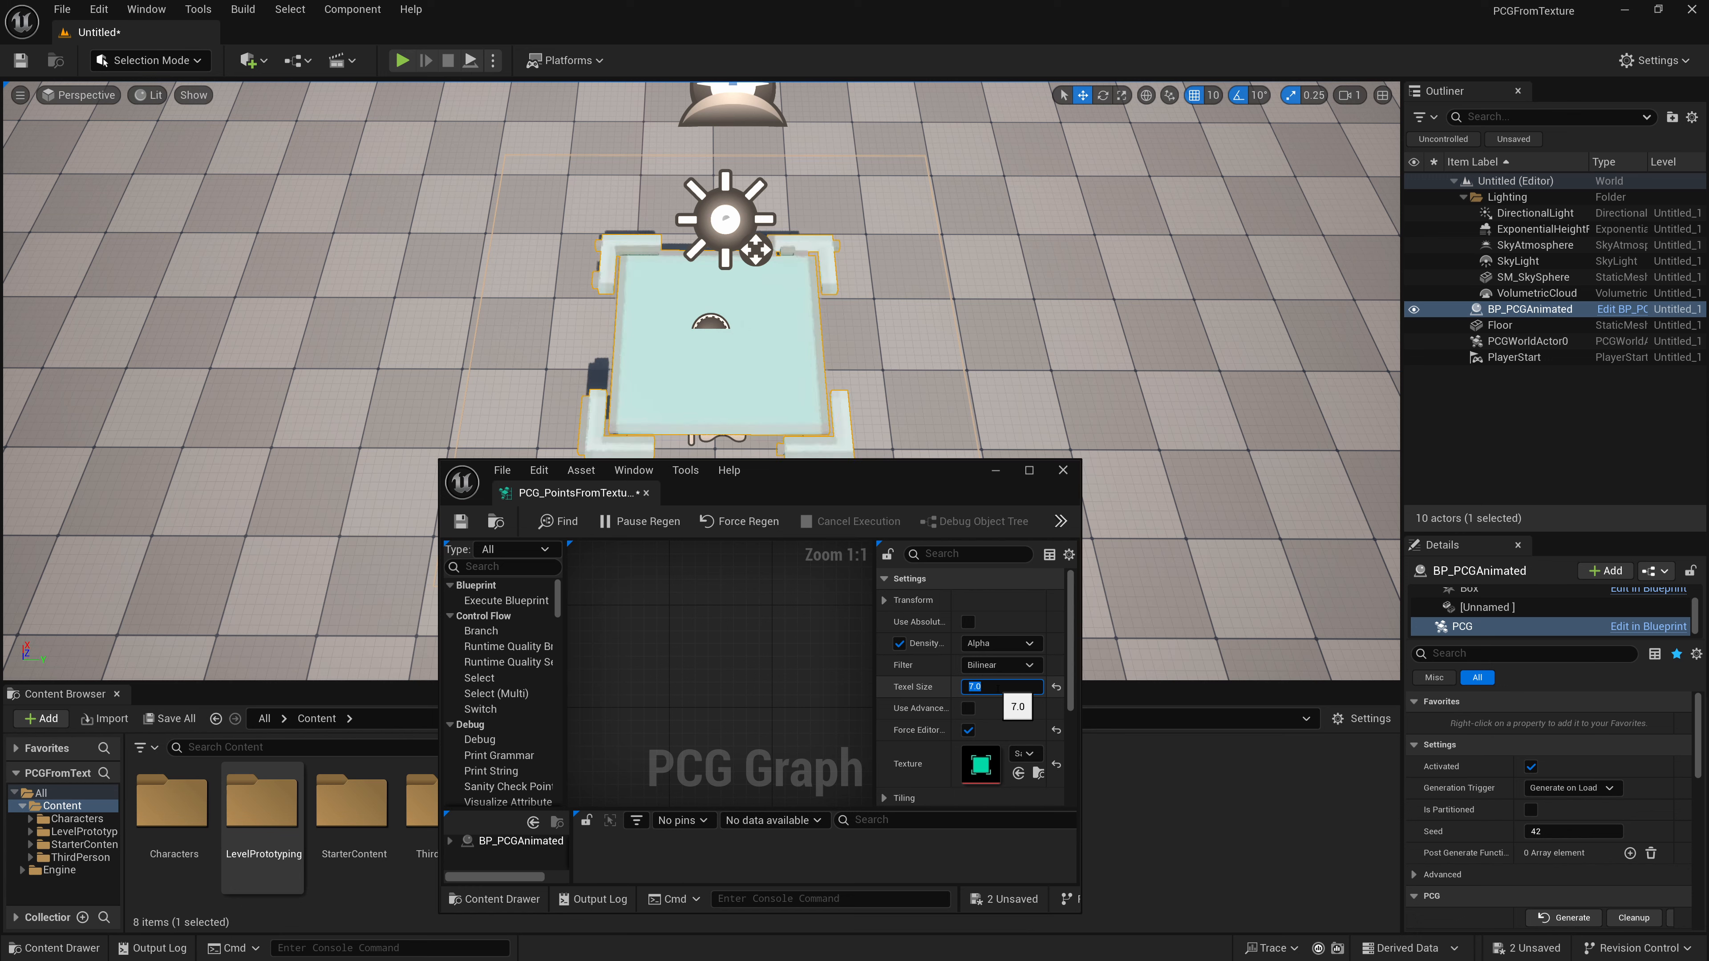
text(10)
key(Return)
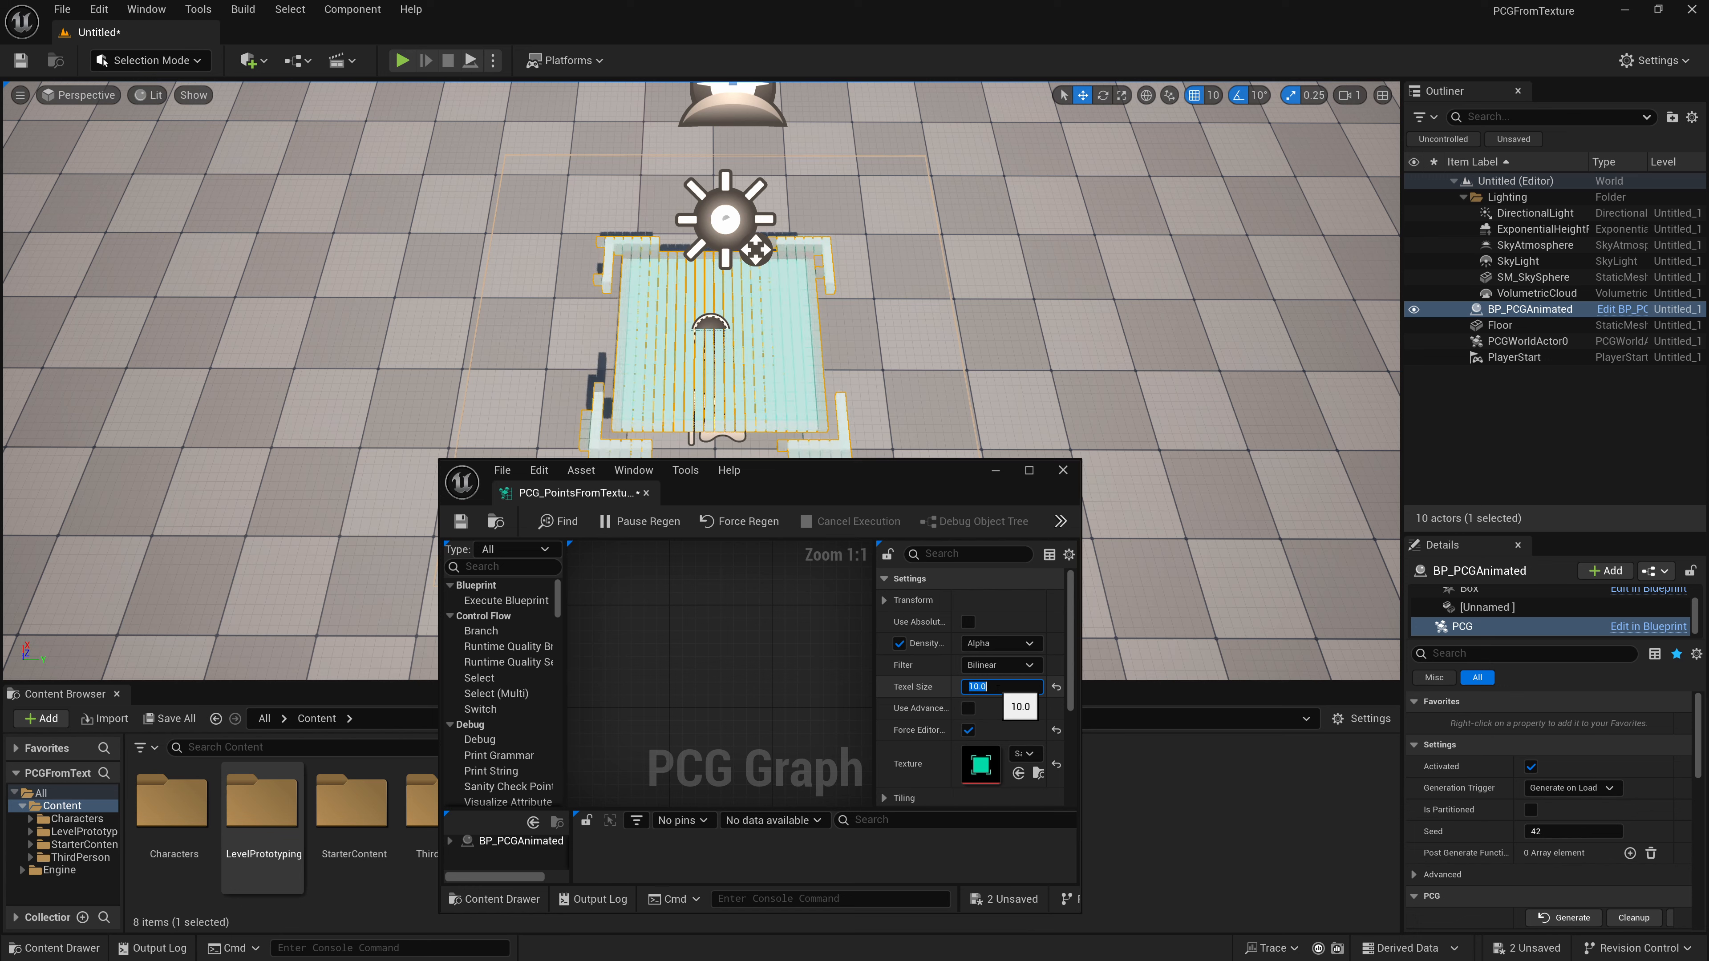
text(2)
key(Return)
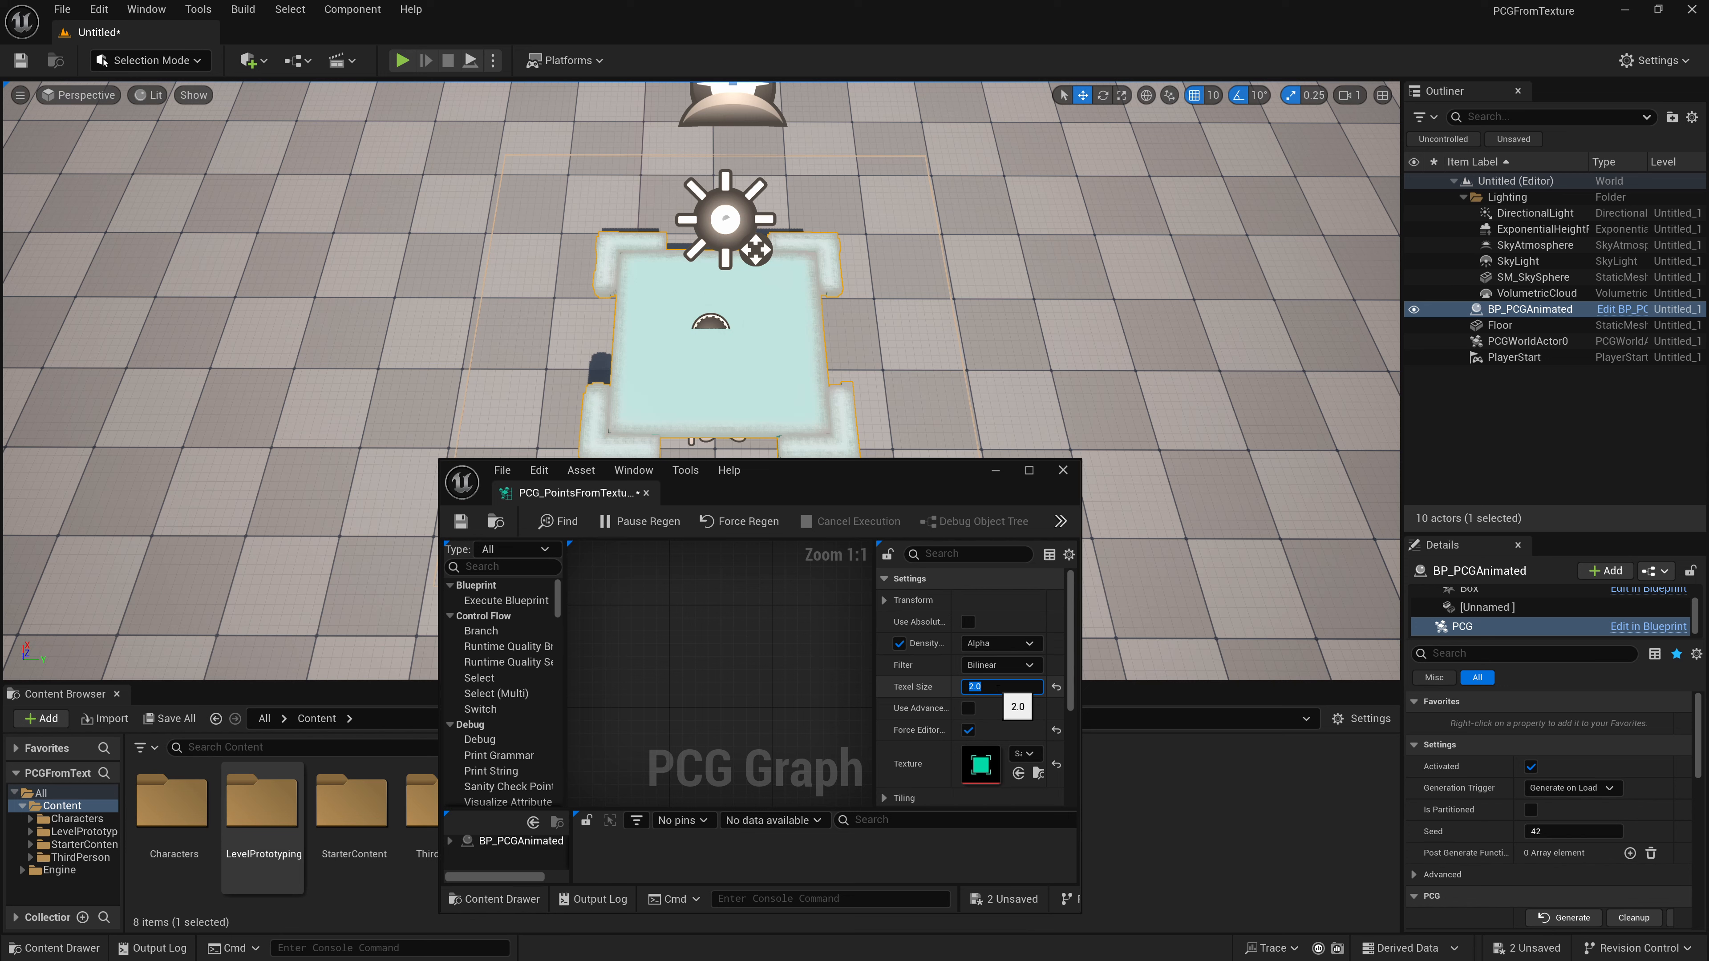
text(10)
key(Return)
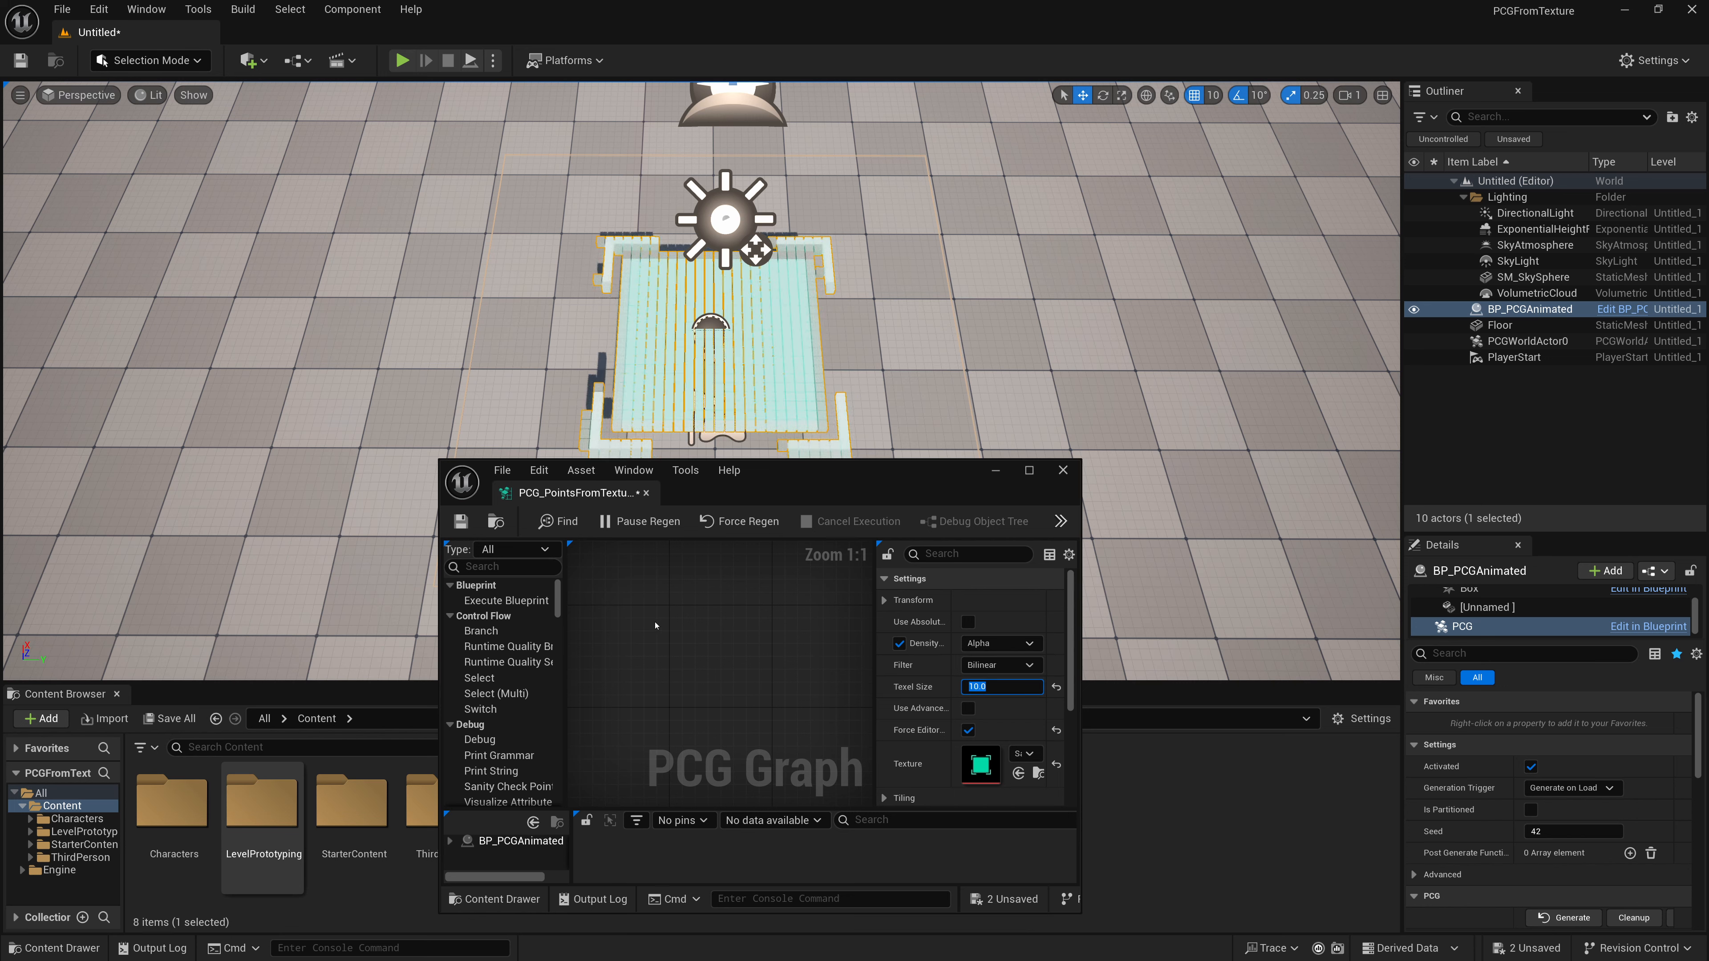
- Save the PCG graph and minimize its window
click(461, 521)
click(996, 470)
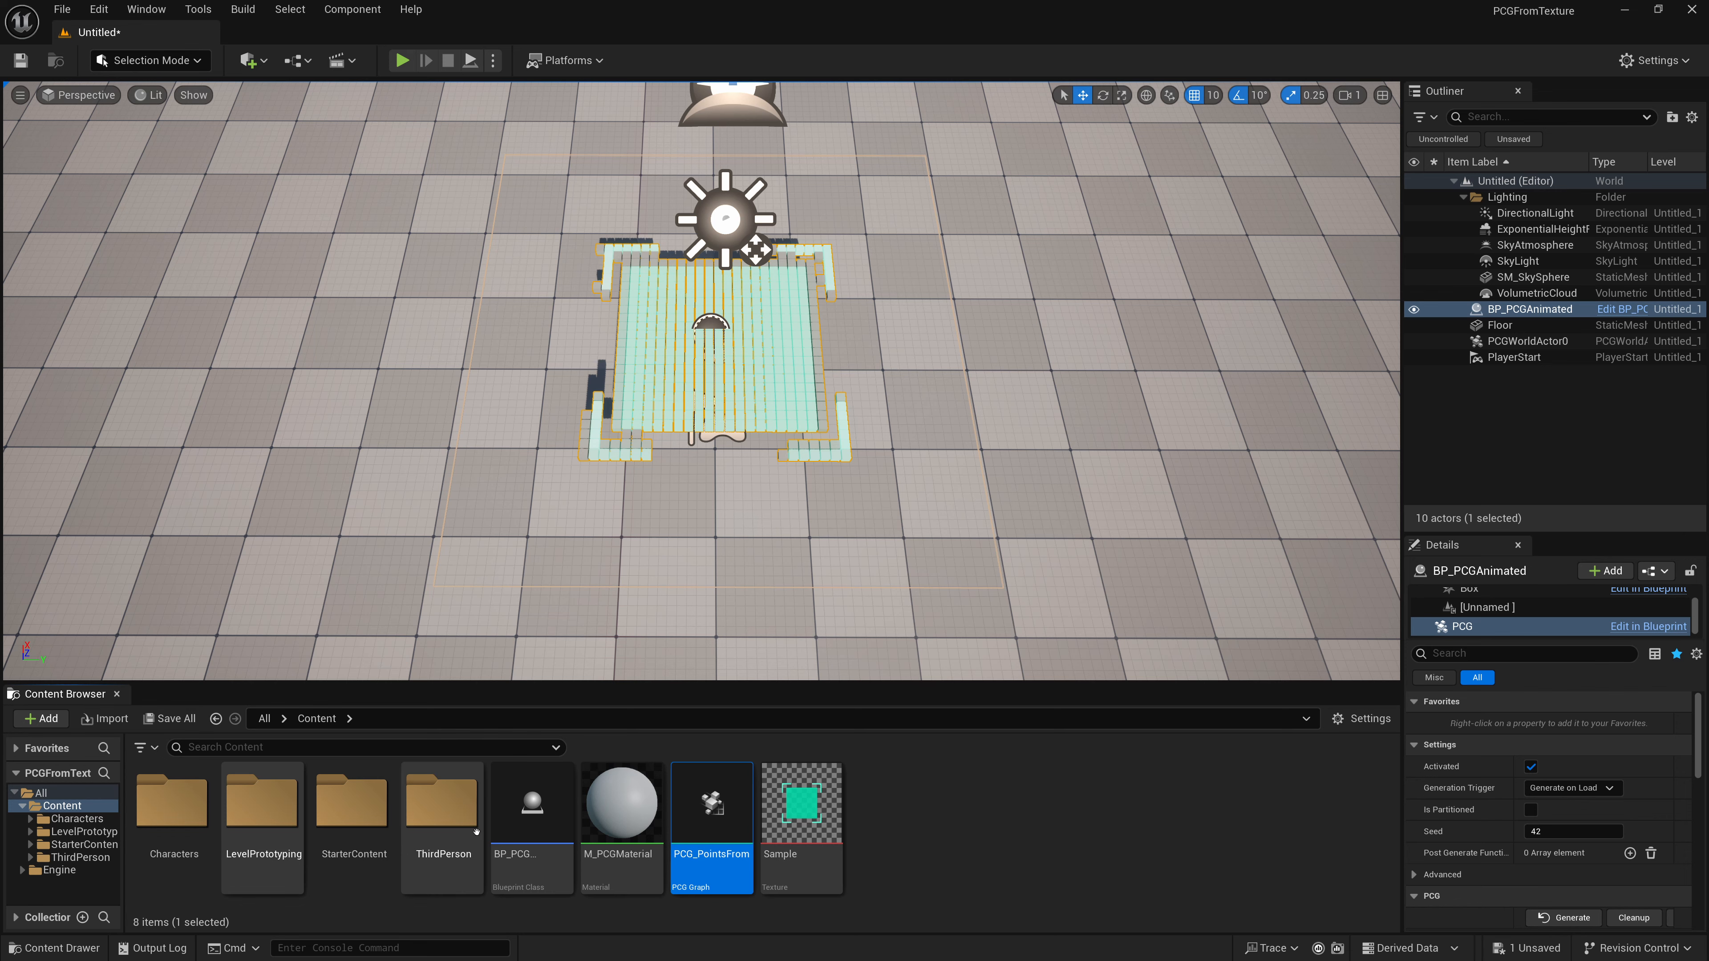
- Reopen the PCG_PointsFromTexture graph maximized and move the Static Mesh Spawner node further right to make room
double_click(712, 808)
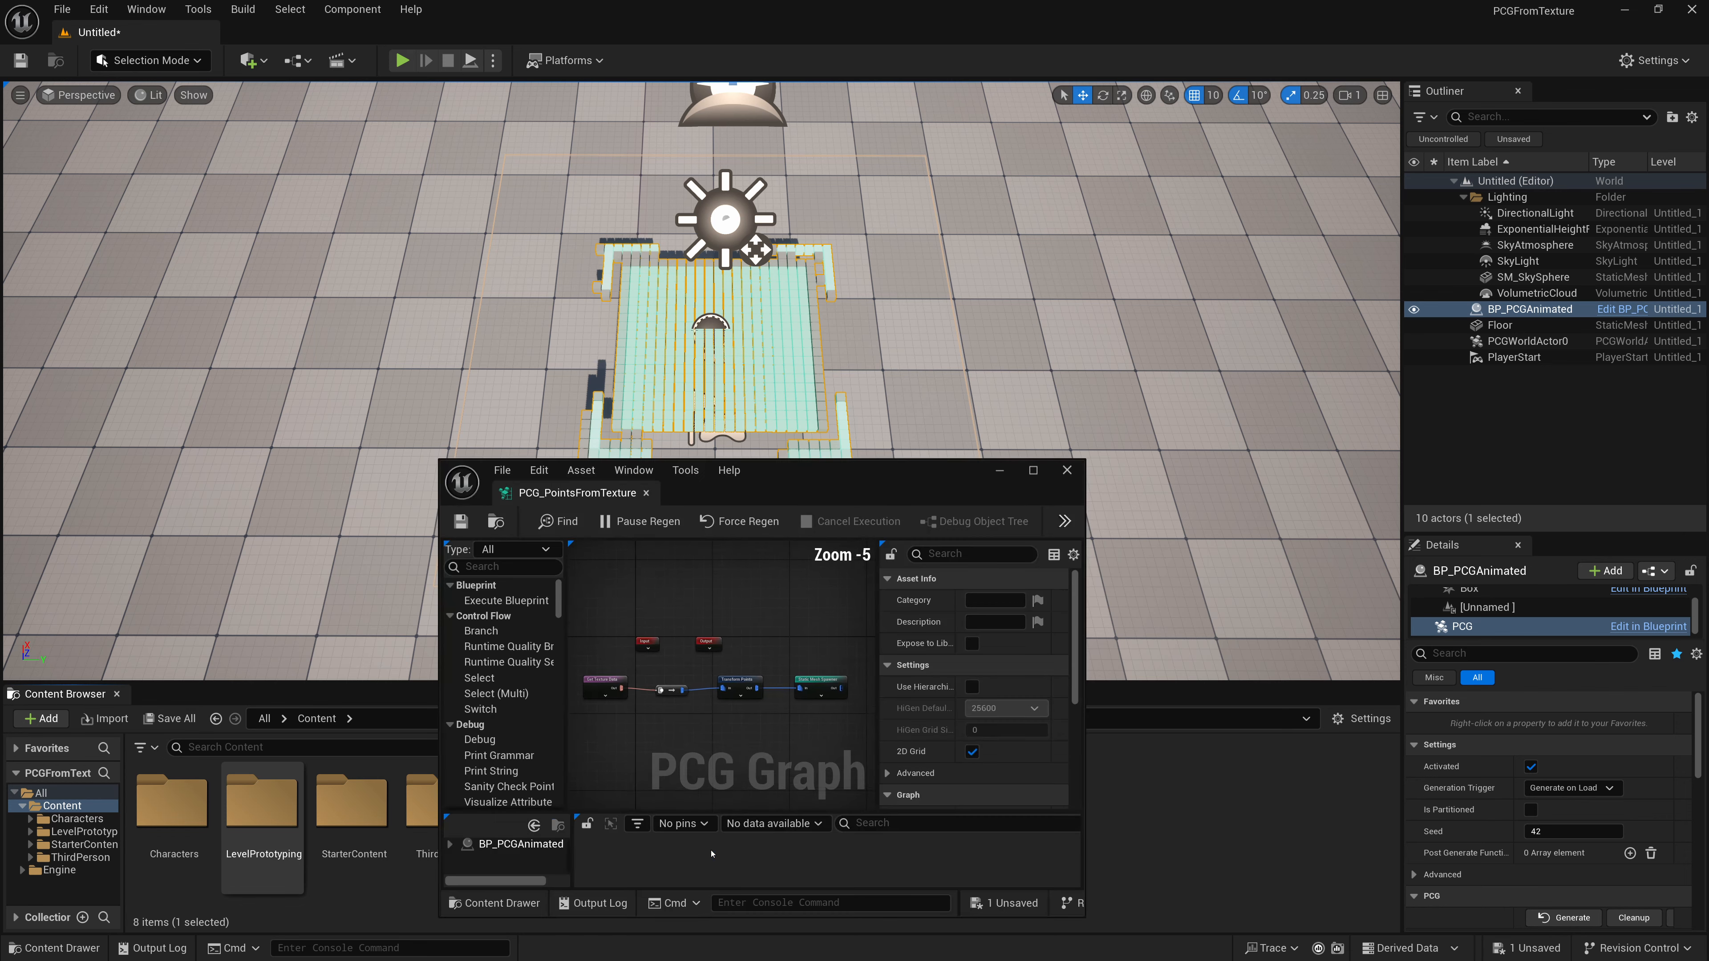
double_click(700, 489)
scroll(419, 423, up, 3)
right_drag(420, 419, 766, 696)
scroll(759, 432, up, 2)
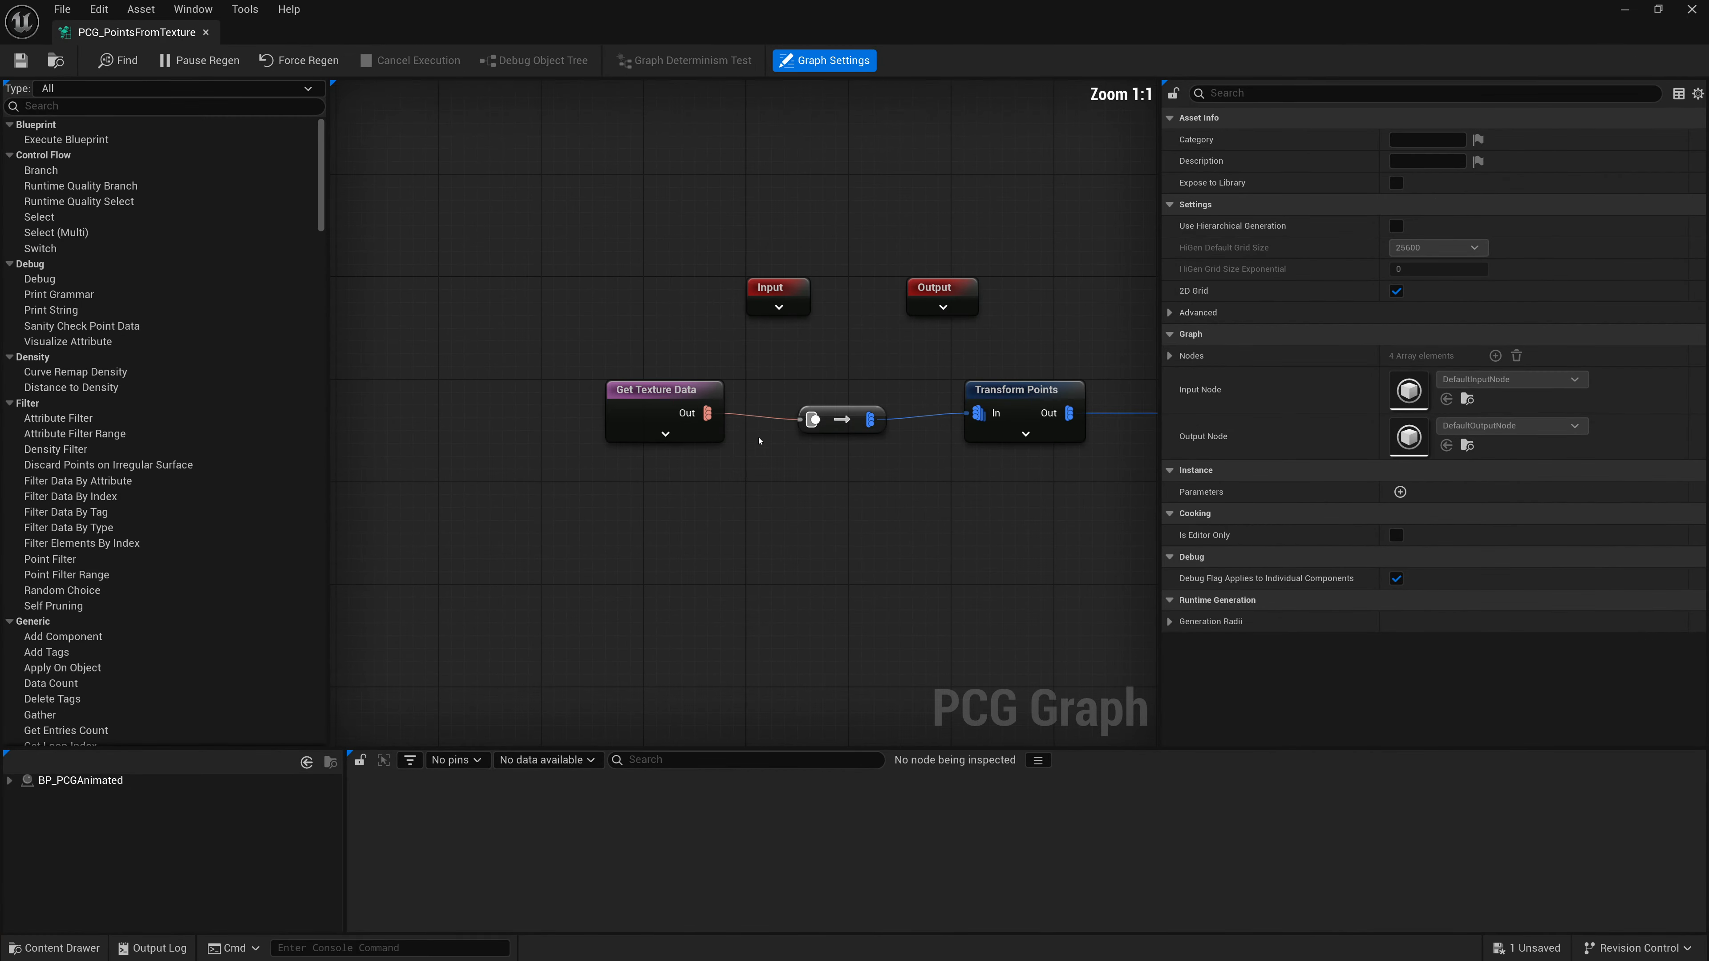
right_drag(726, 470, 614, 503)
click(602, 436)
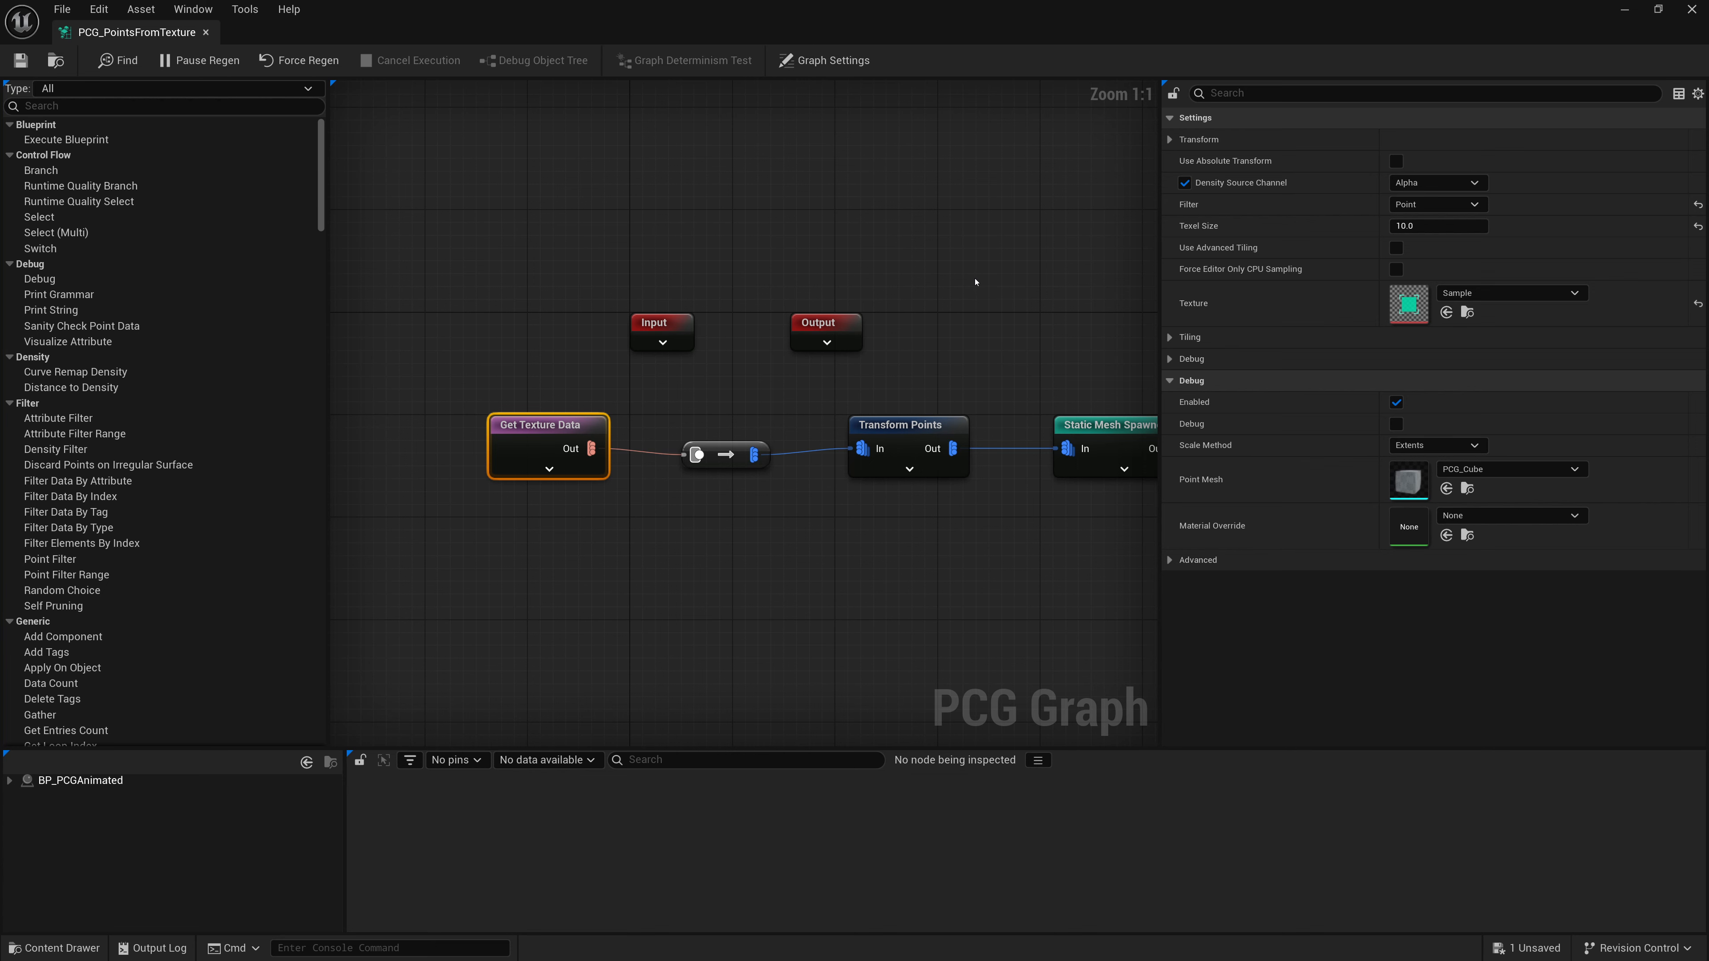
right_drag(971, 280, 813, 273)
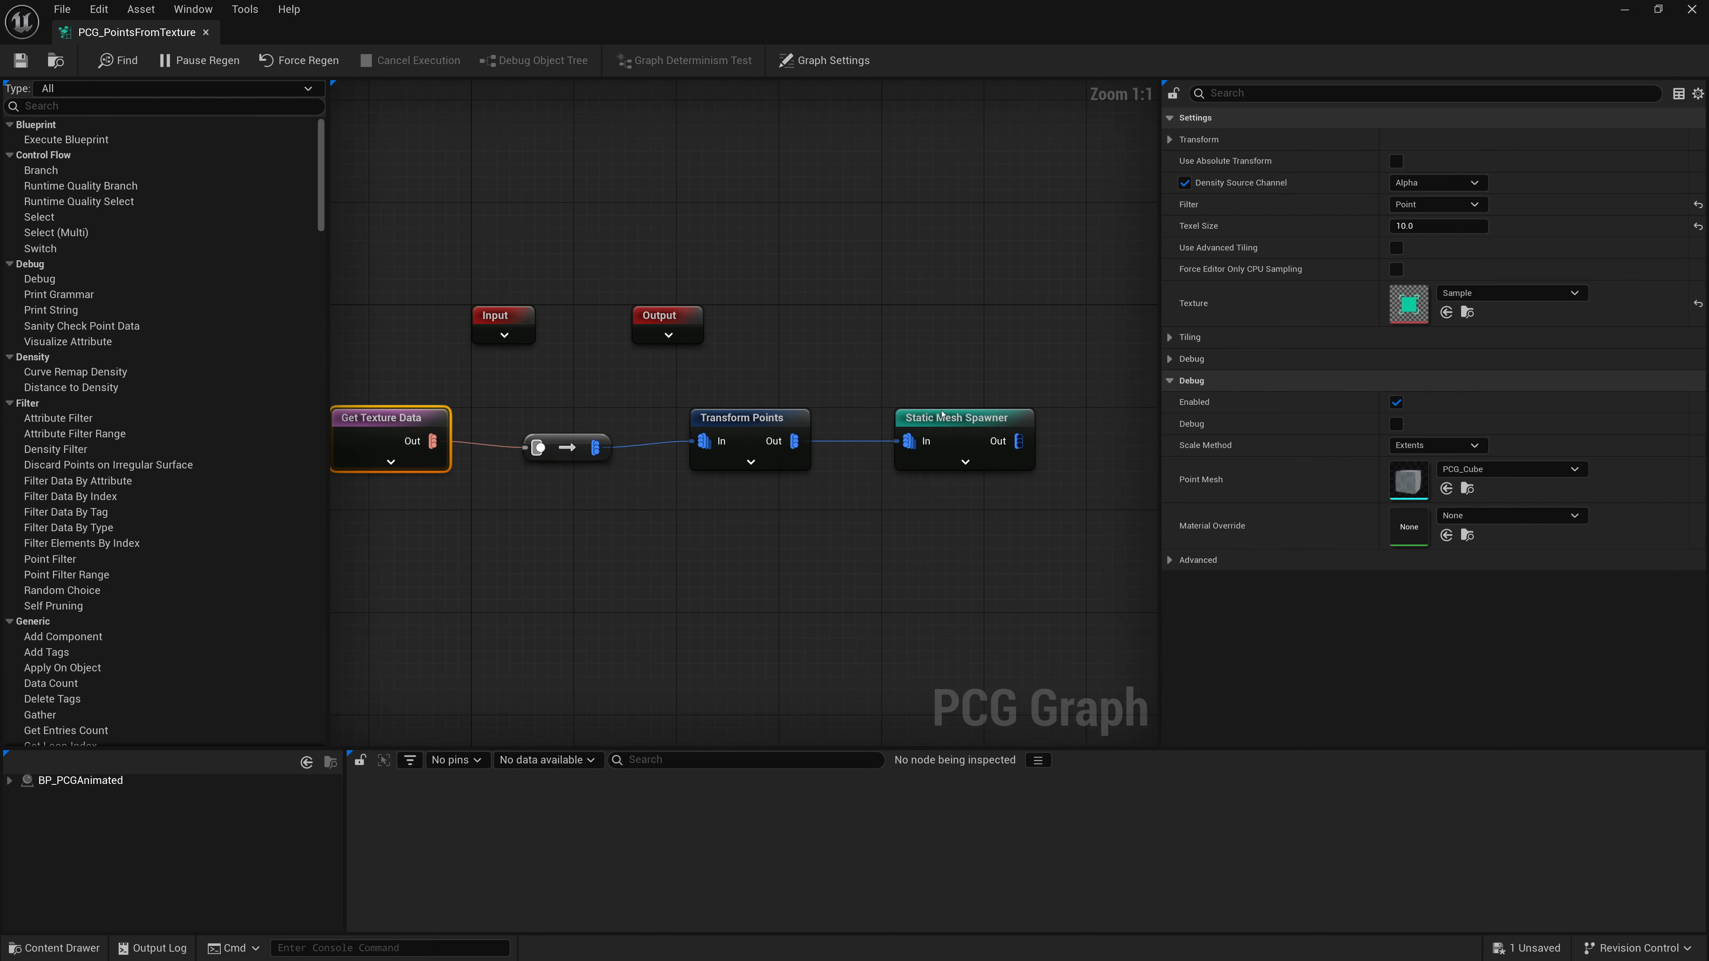
drag(942, 415, 1057, 414)
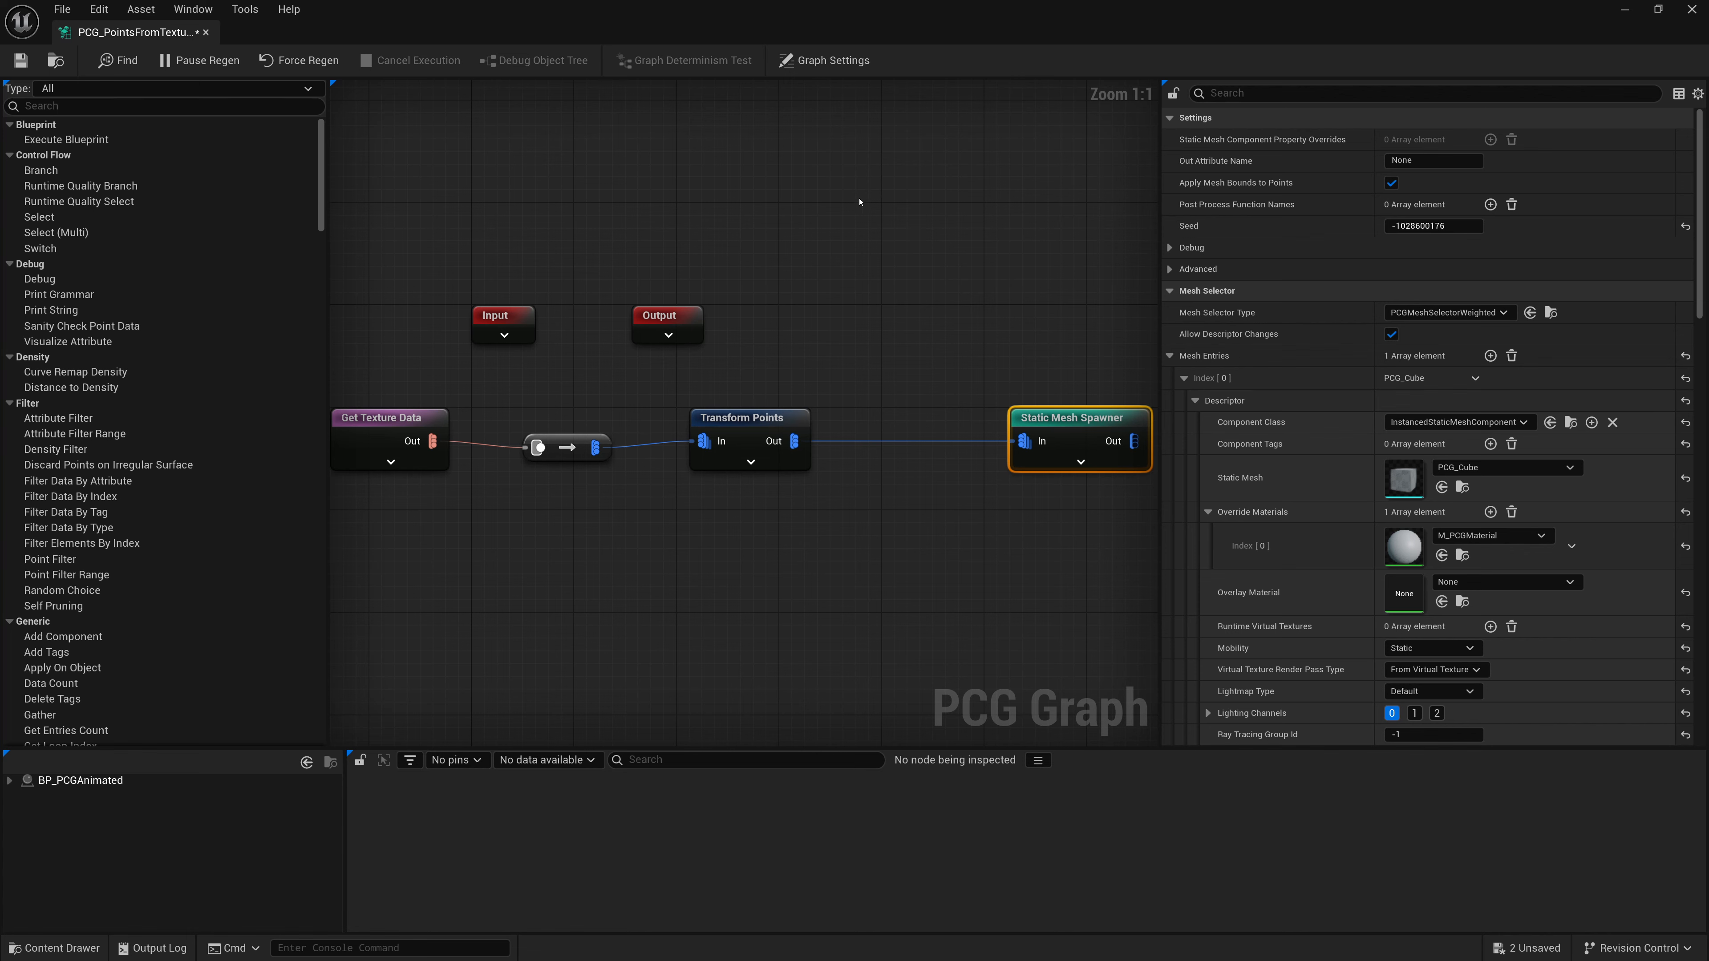
- Insert a Density Filter node between Transform Points and Static Mesh Spawner and save the graph
drag(854, 36, 535, 493)
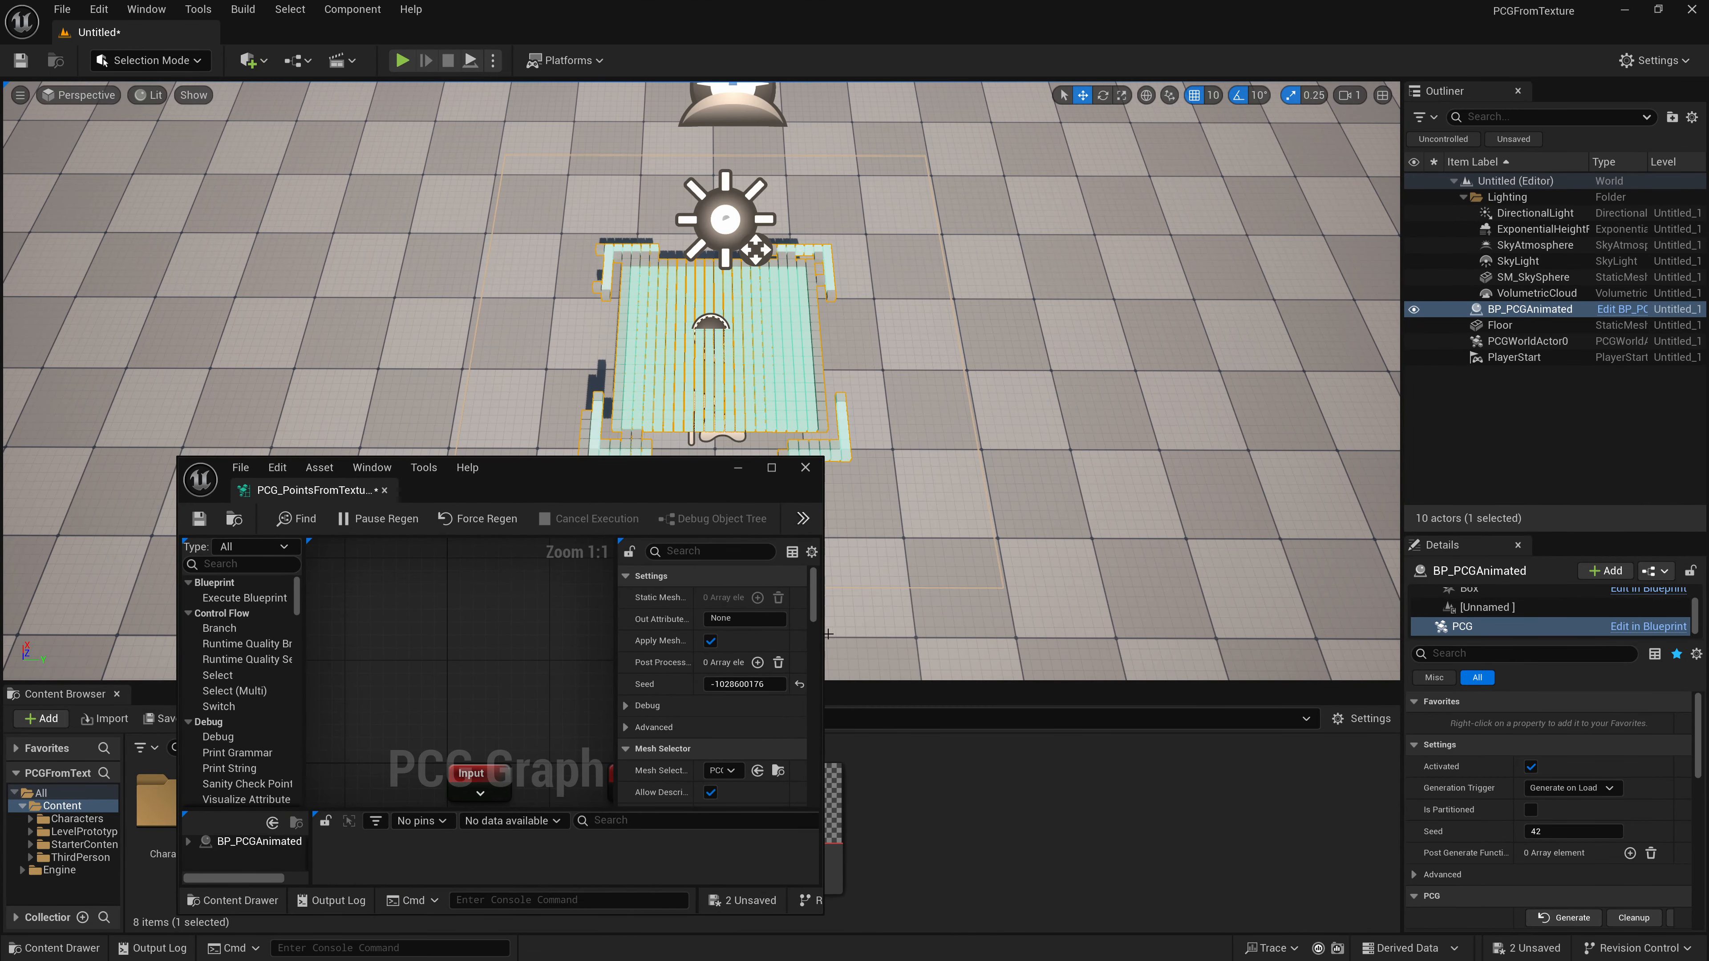
drag(825, 634, 1476, 637)
right_drag(806, 702, 665, 588)
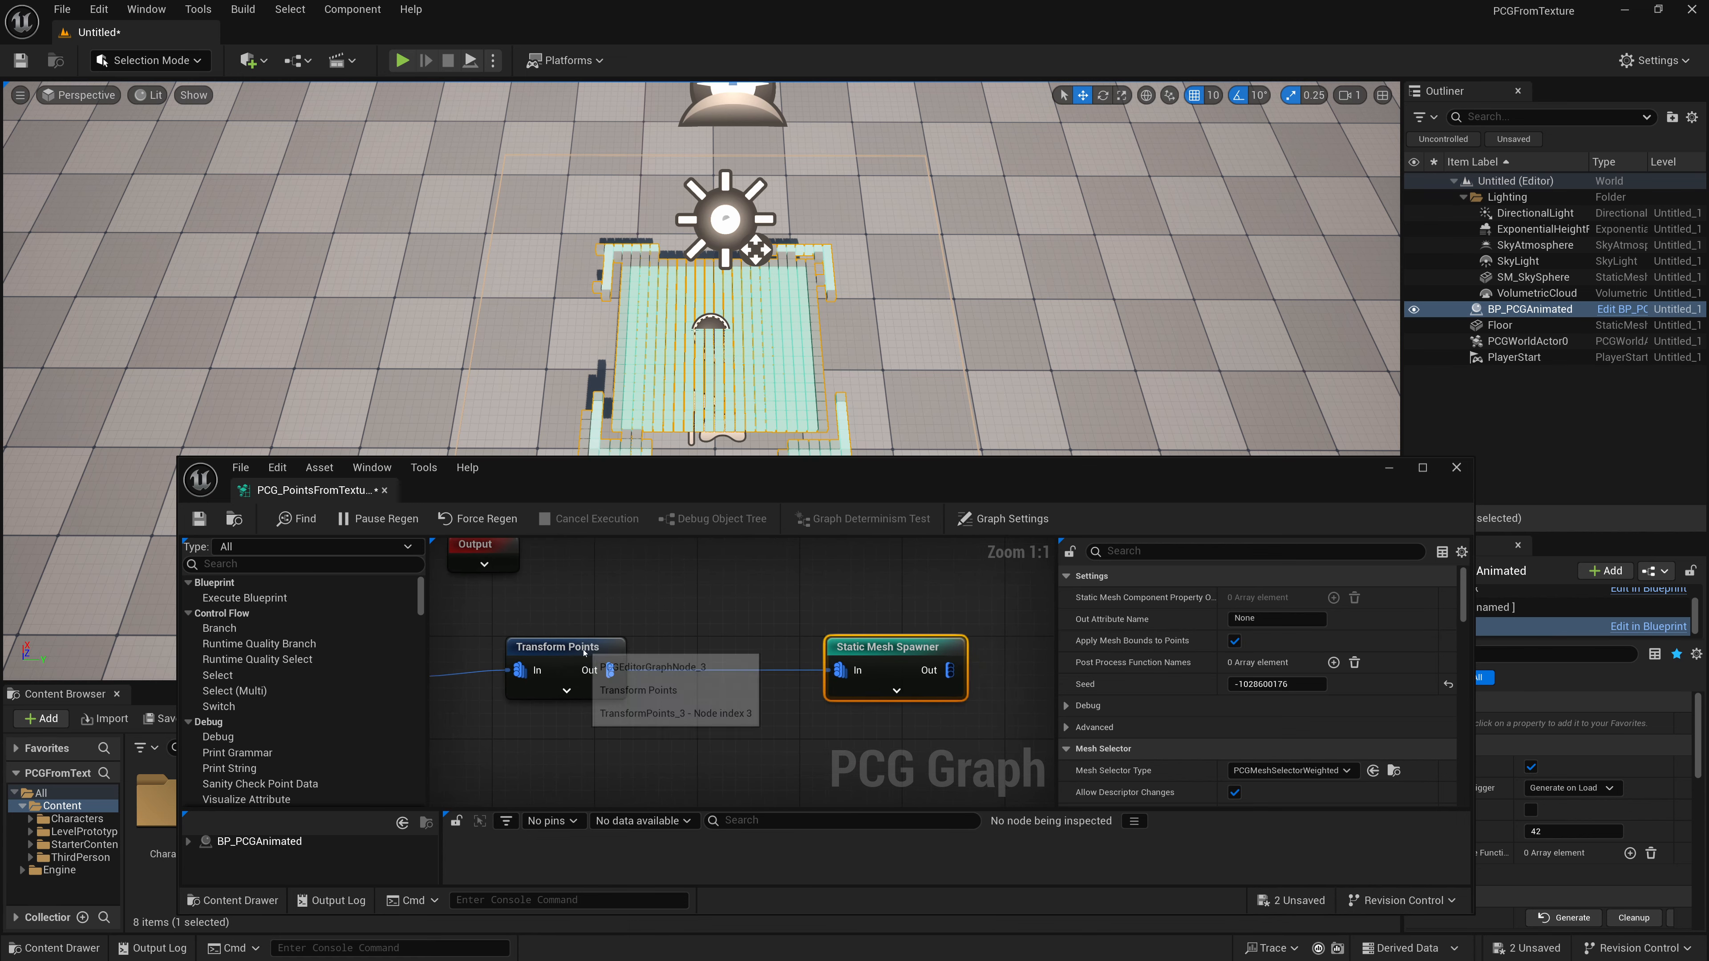
drag(609, 670, 668, 625)
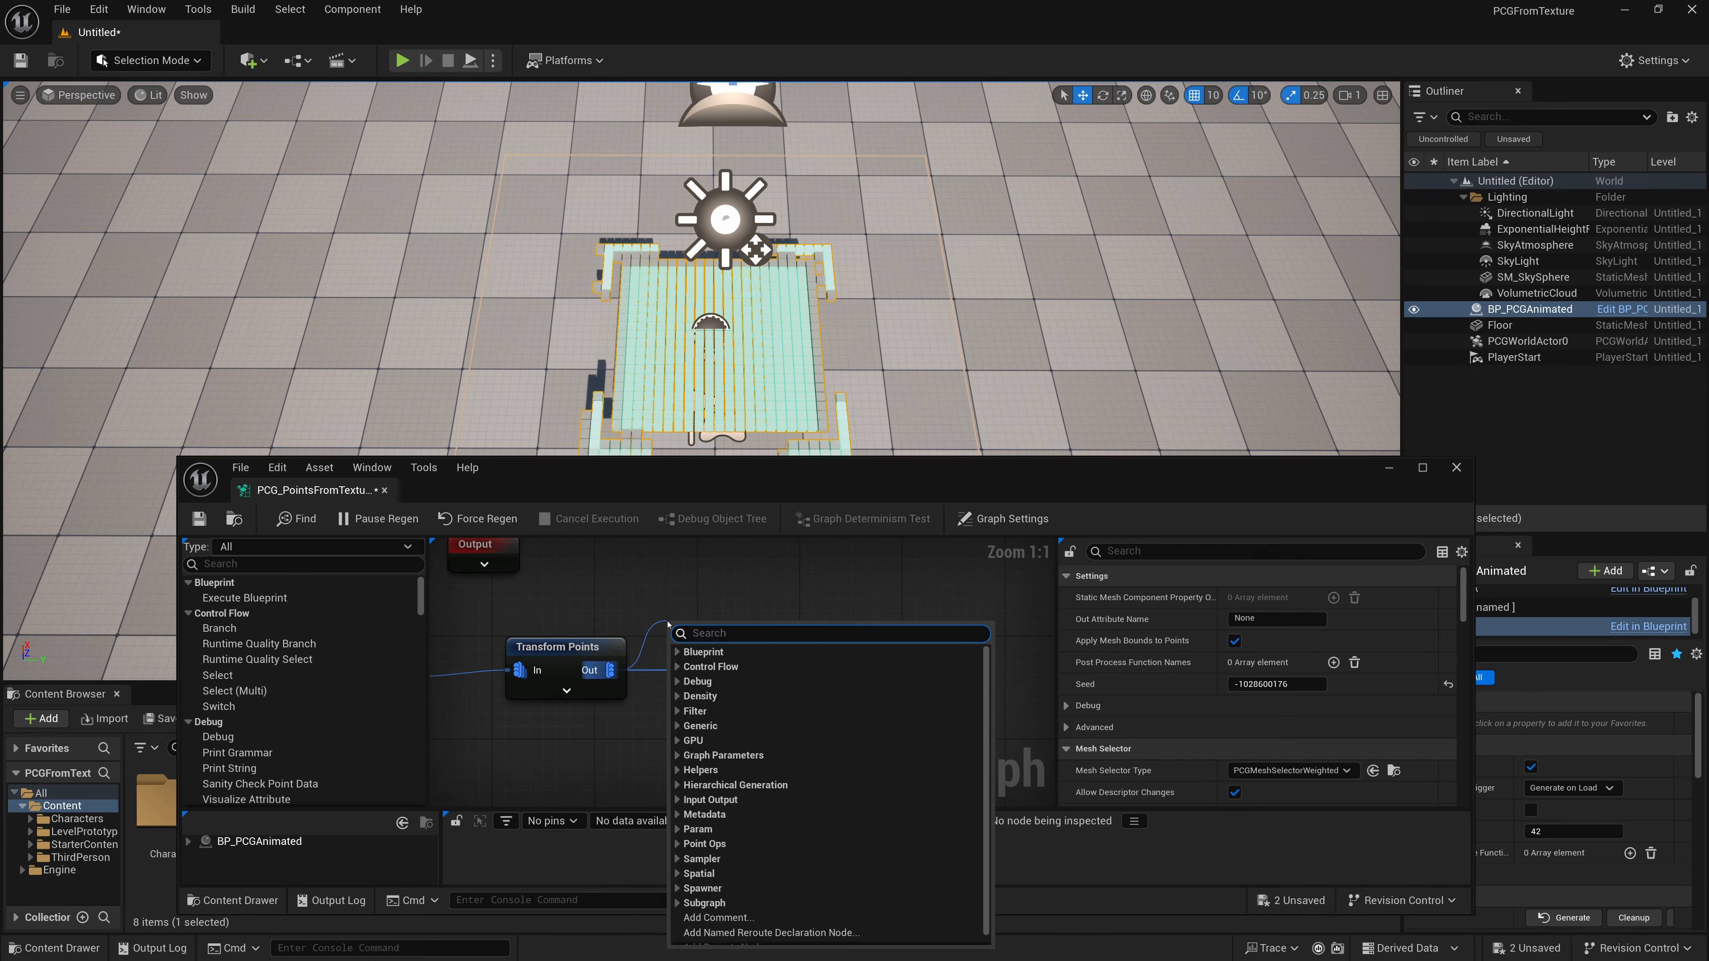
text(densit)
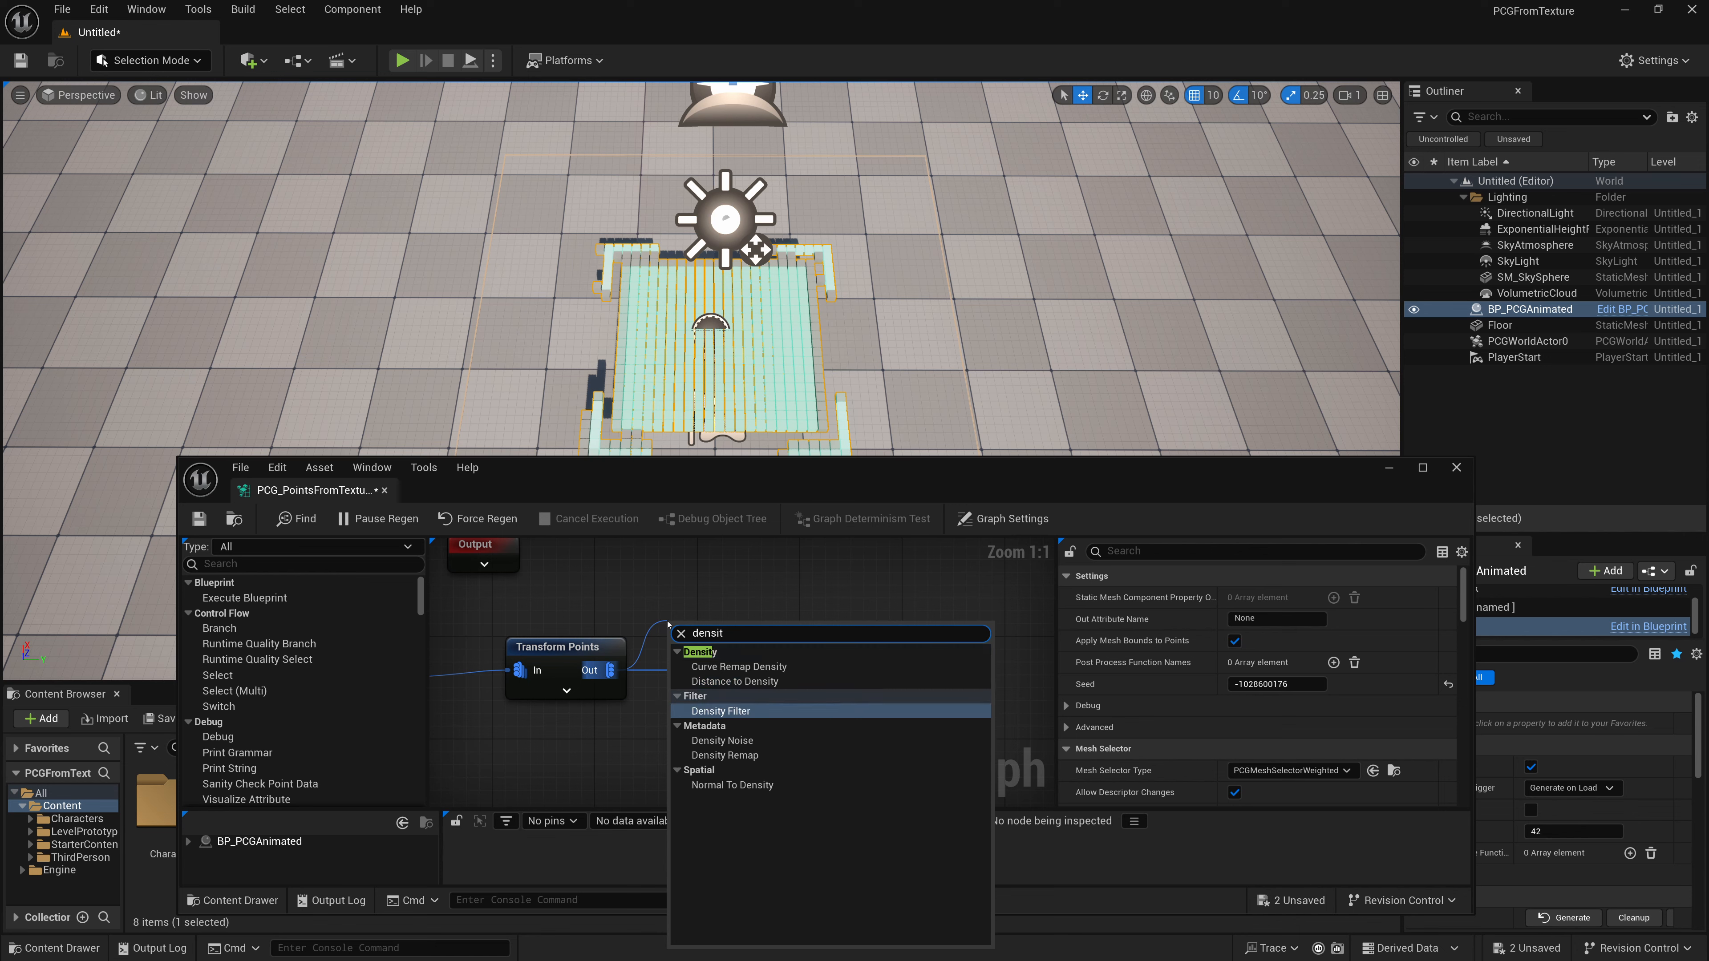
click(720, 711)
alt+click(829, 668)
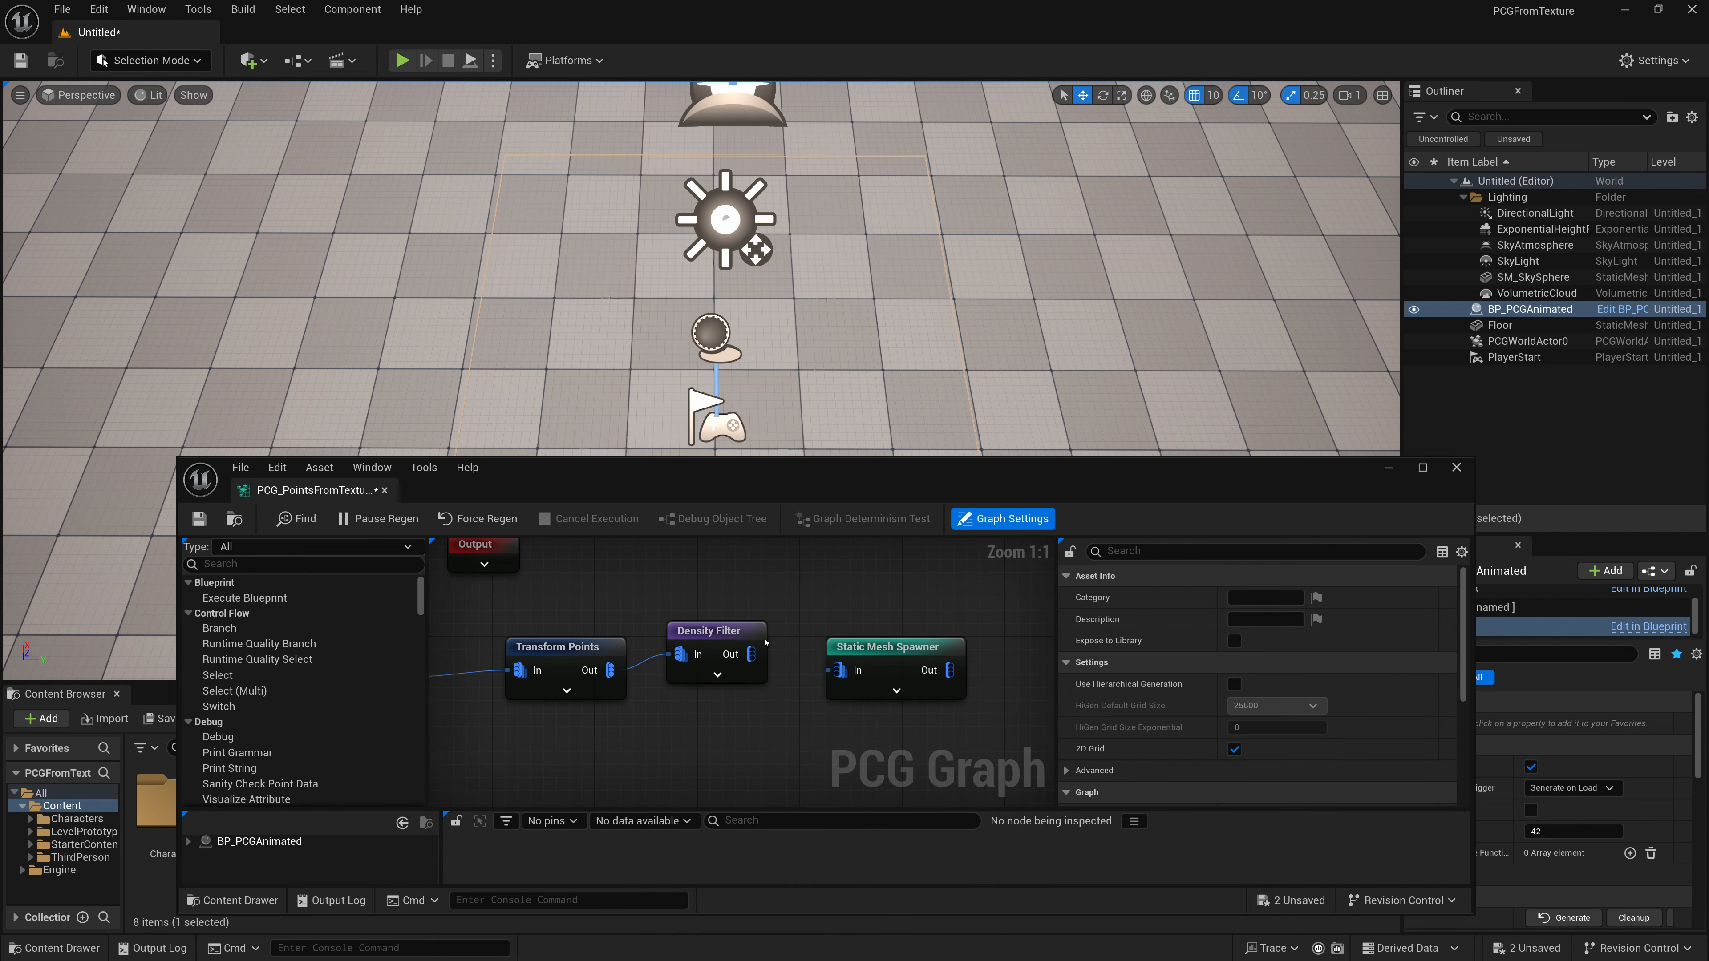
drag(751, 655, 843, 677)
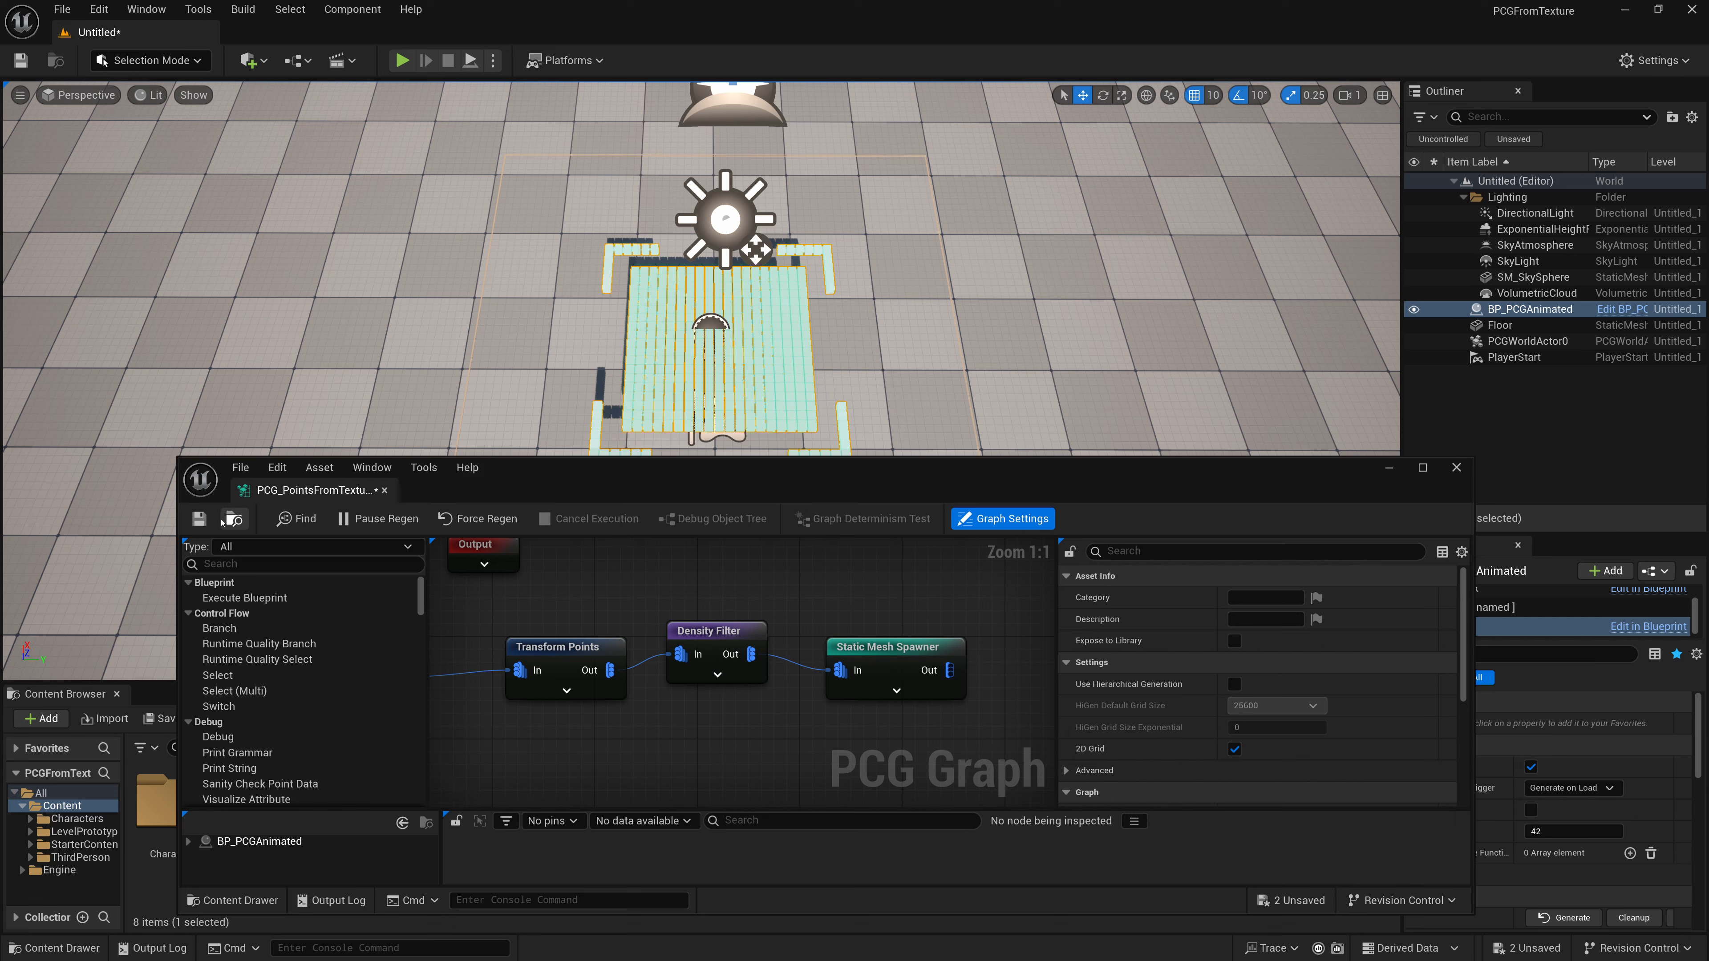
click(199, 518)
- Set the Density Filter's lower bound to 0.5, save the graph and minimize its window
click(680, 628)
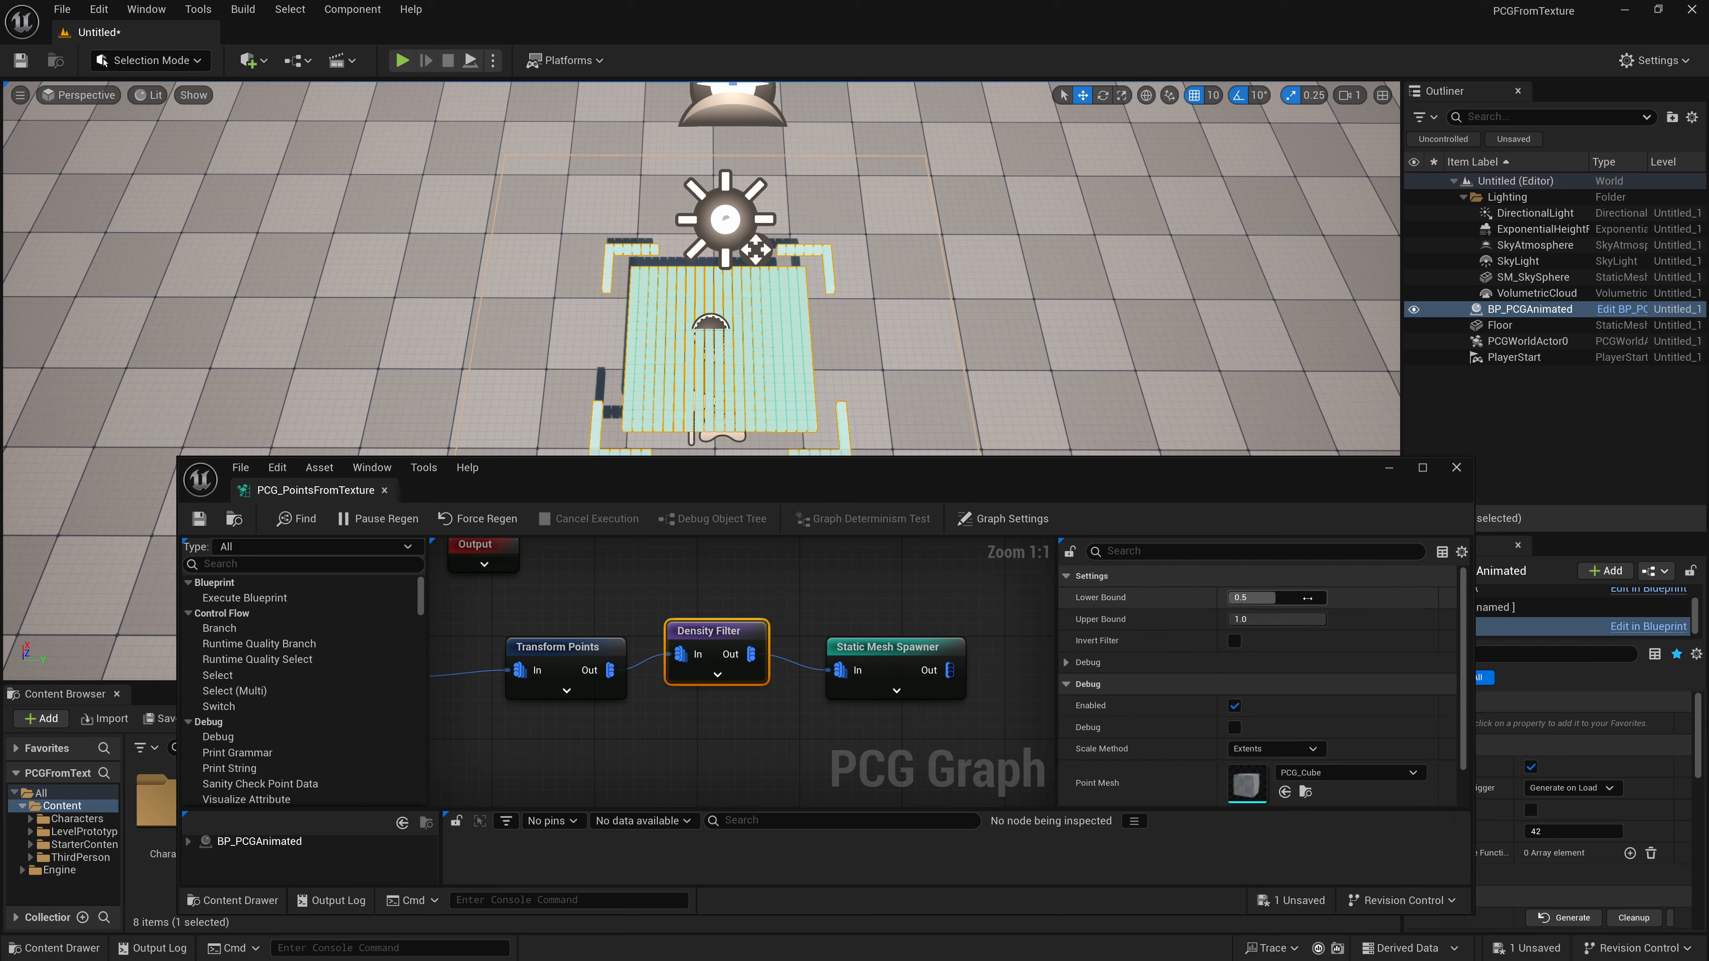
mouse_move(1279, 597)
mouse_down()
mouse_move(1235, 598)
mouse_move(1305, 597)
mouse_up()
click(1278, 597)
text(0.5)
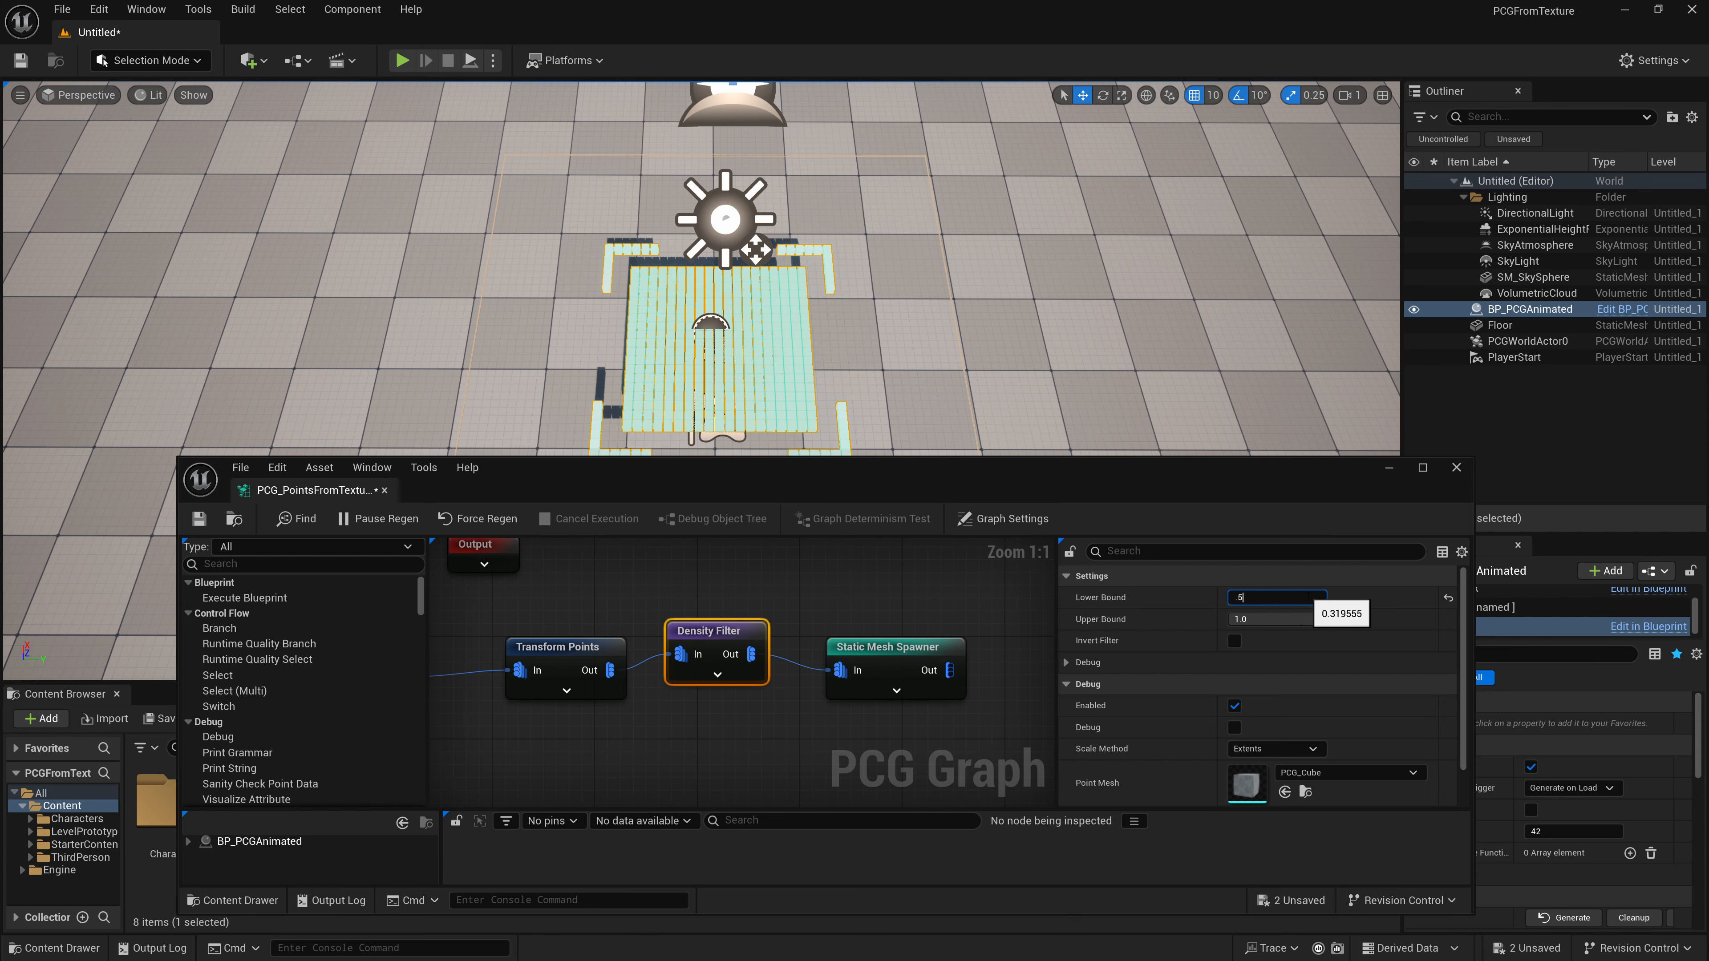
key(Return)
drag(863, 474, 846, 519)
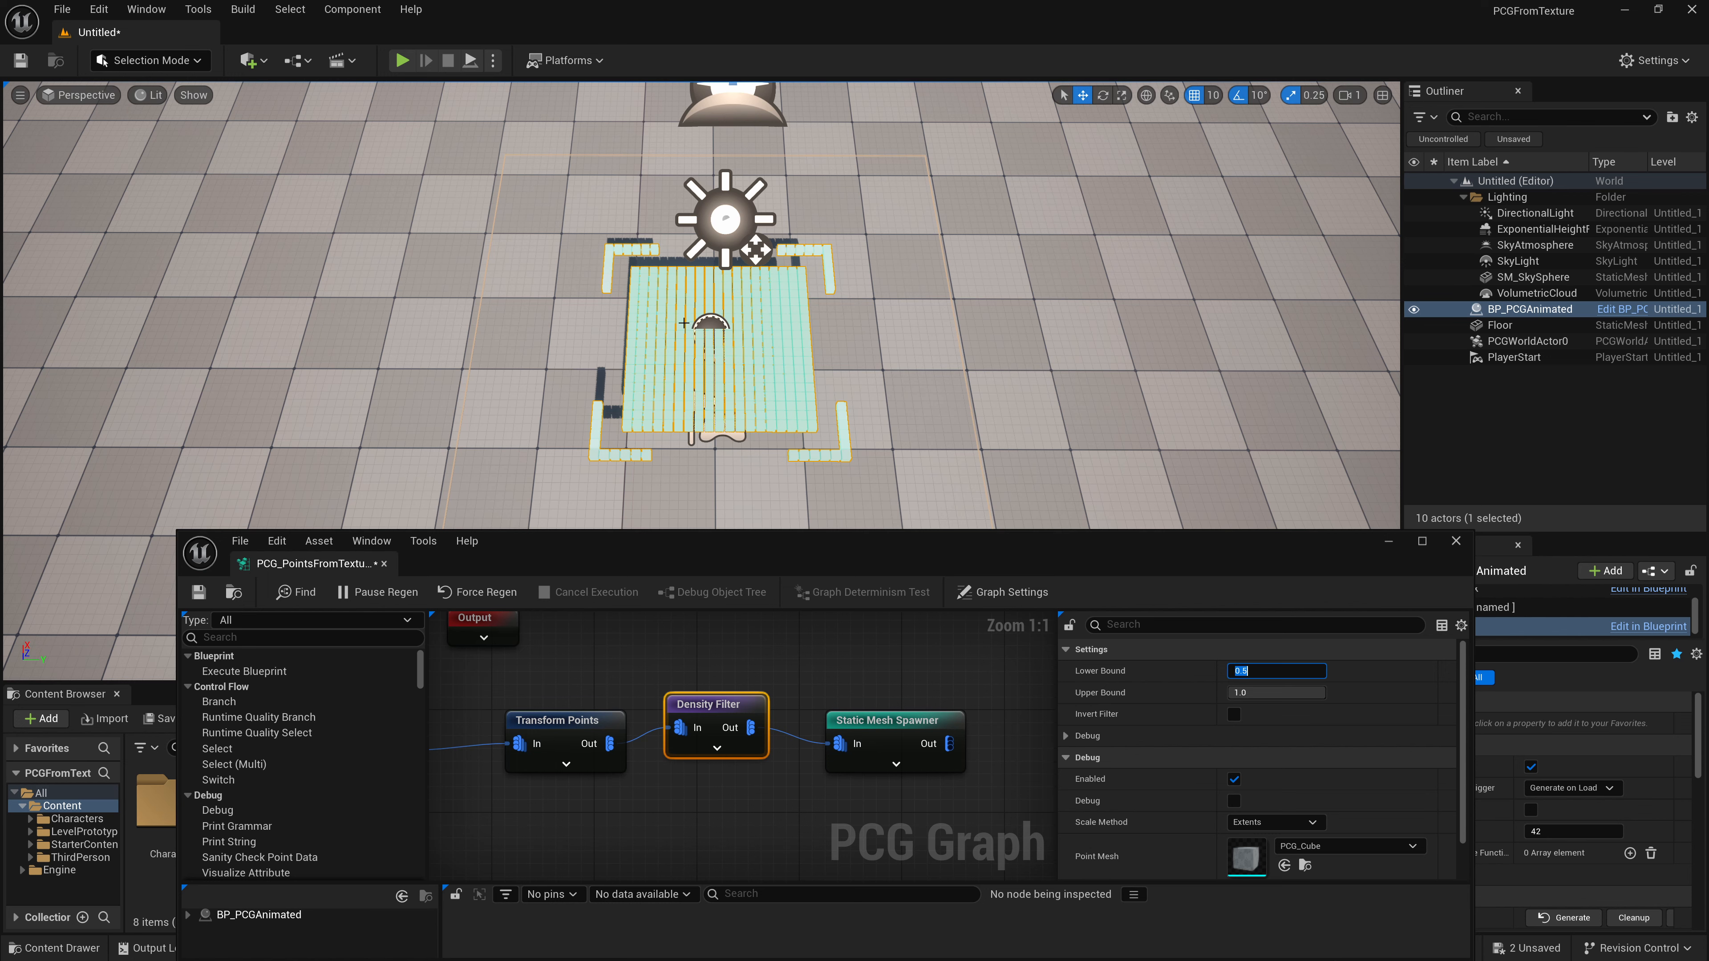
key(ctrl+s)
click(1393, 542)
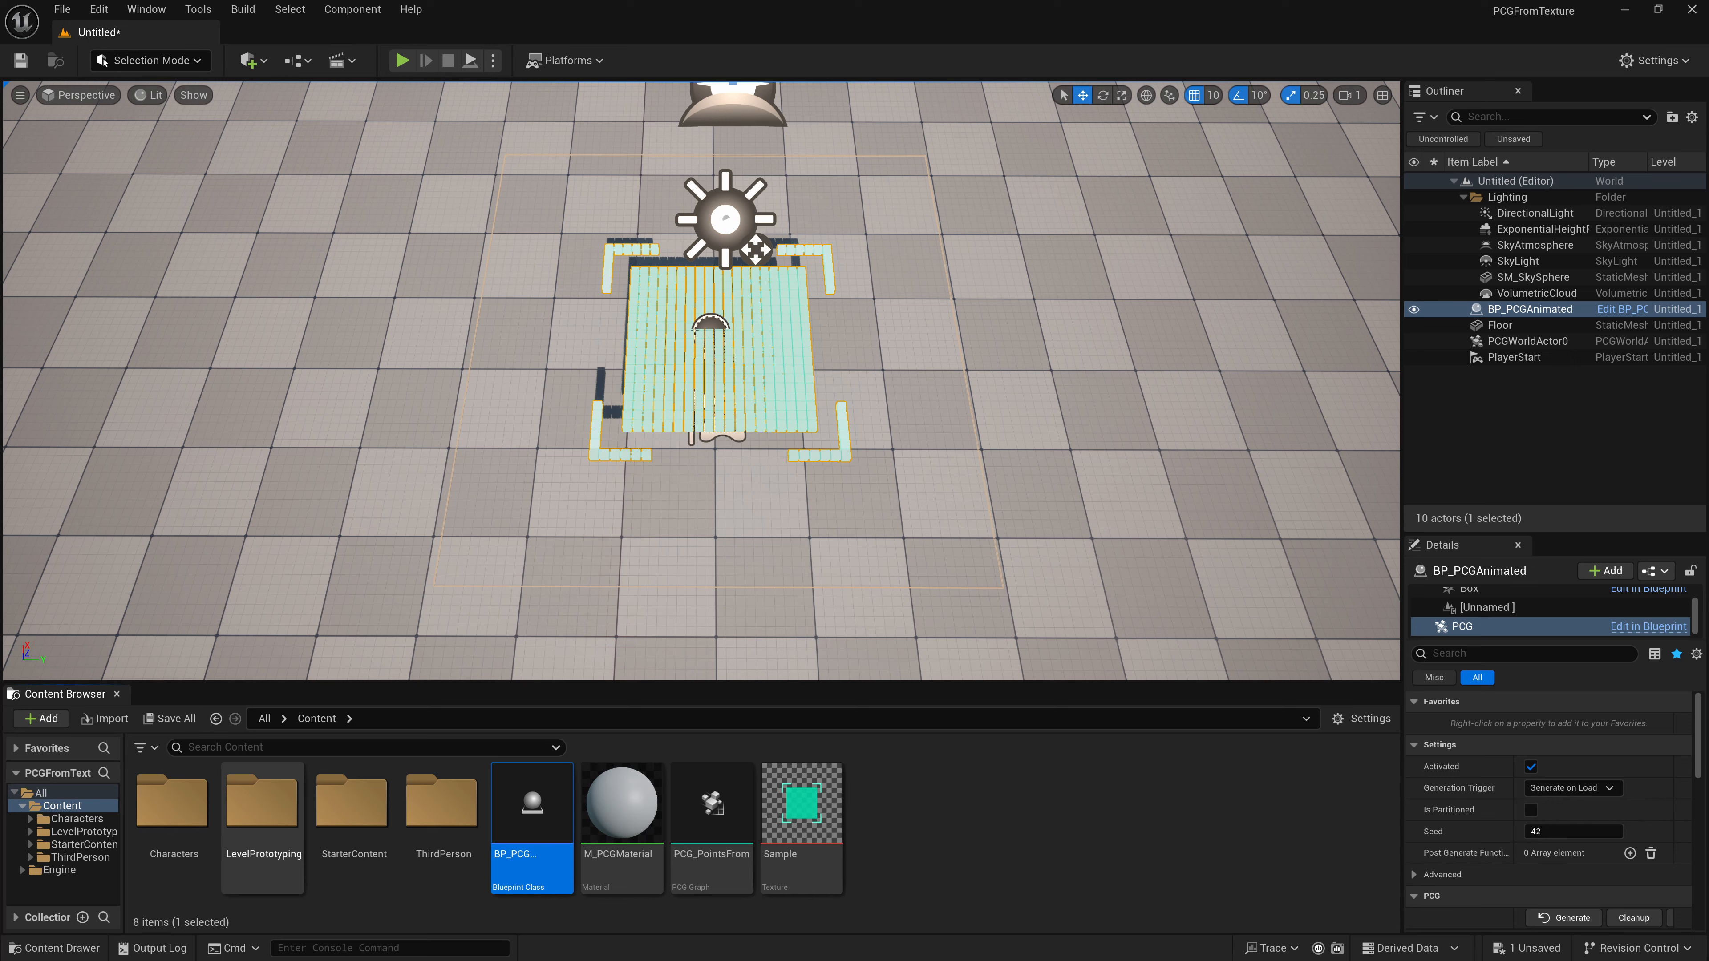
- Open BP_PCGAnimated, add an instance-editable float variable named Time, then compile and save the blueprint
double_click(531, 808)
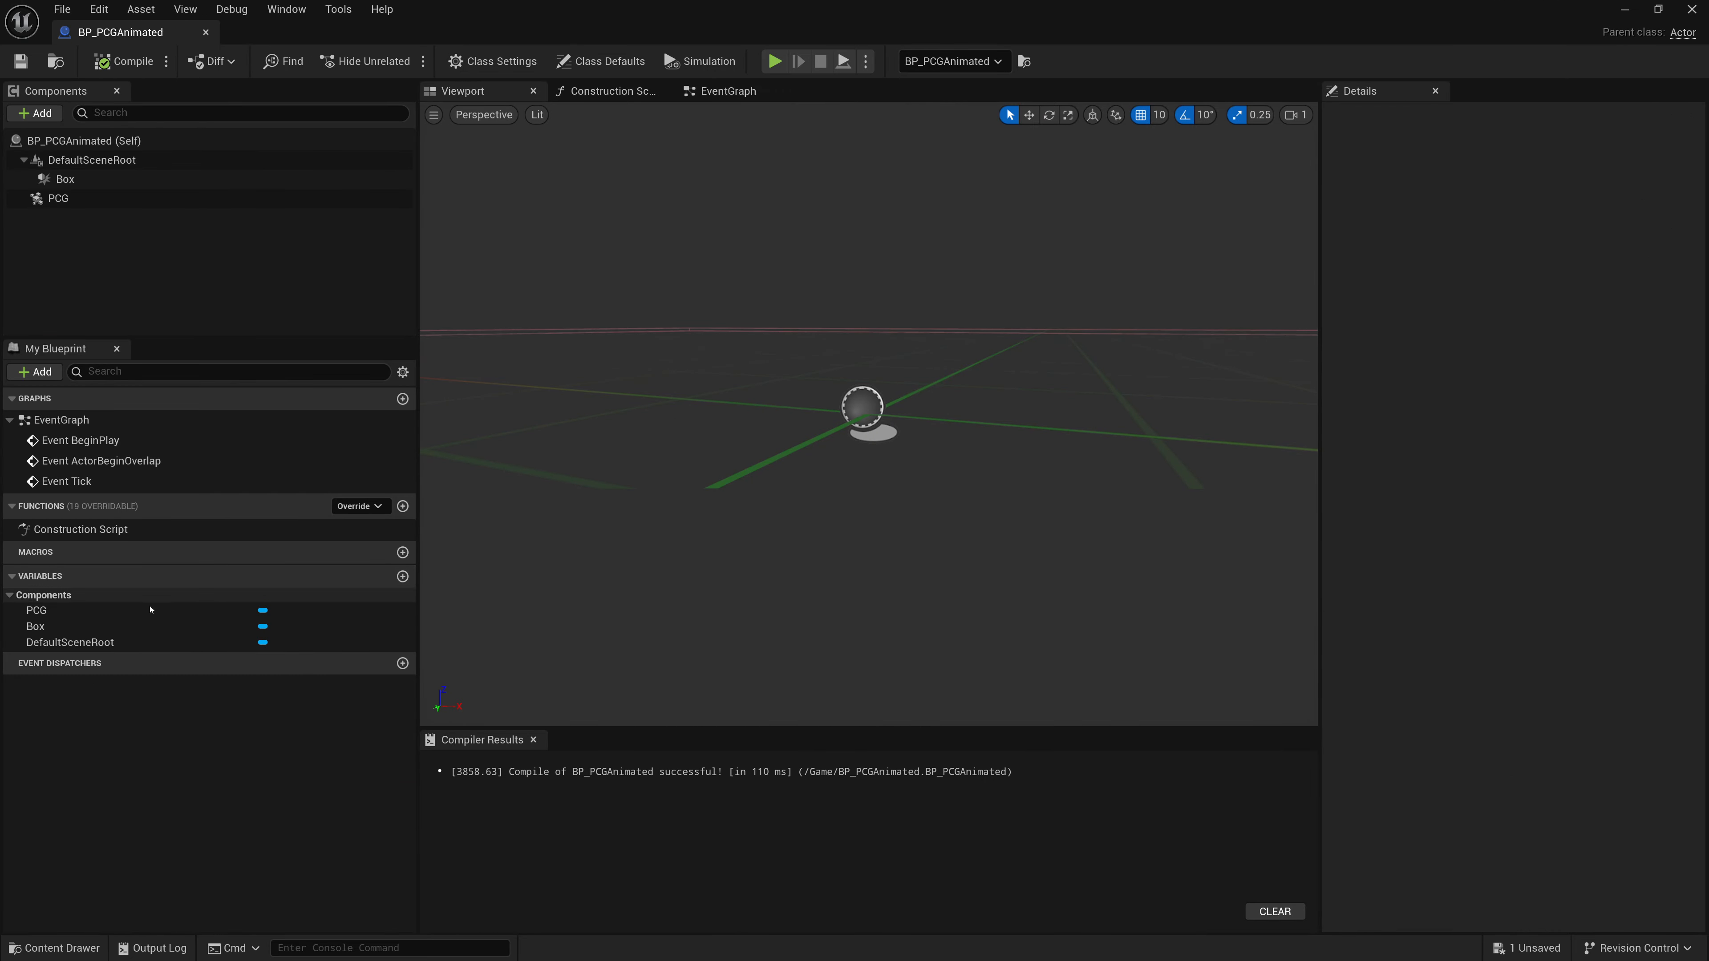
click(402, 576)
text(Time)
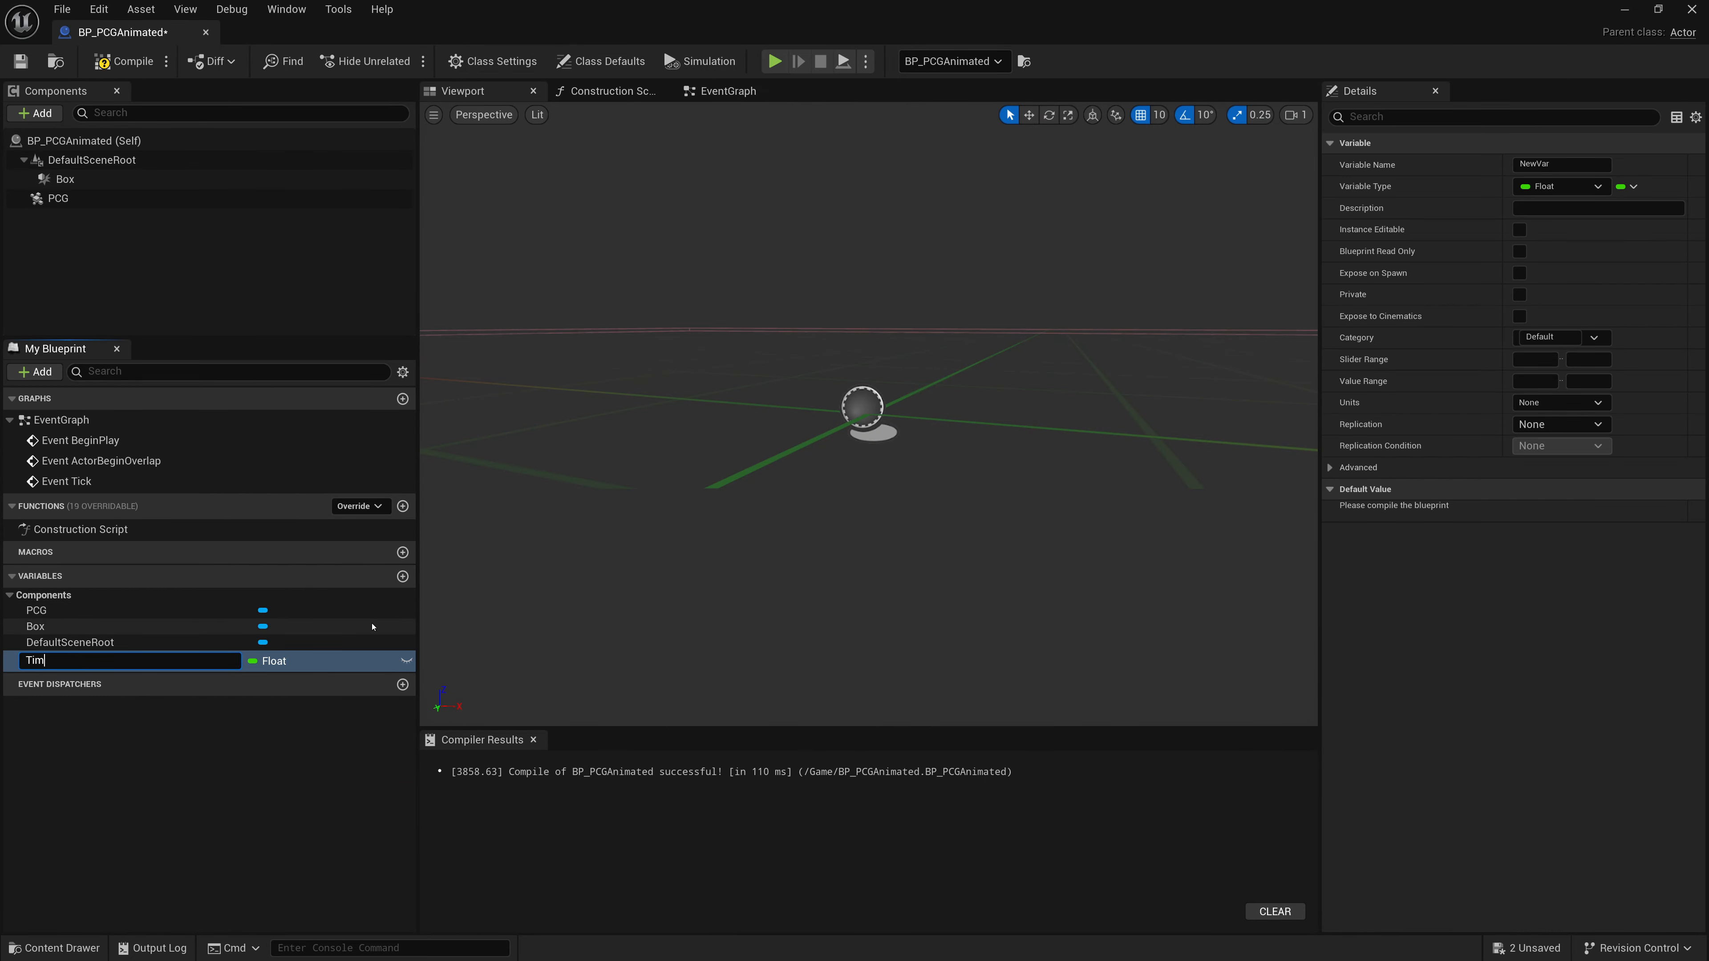
key(Return)
click(406, 661)
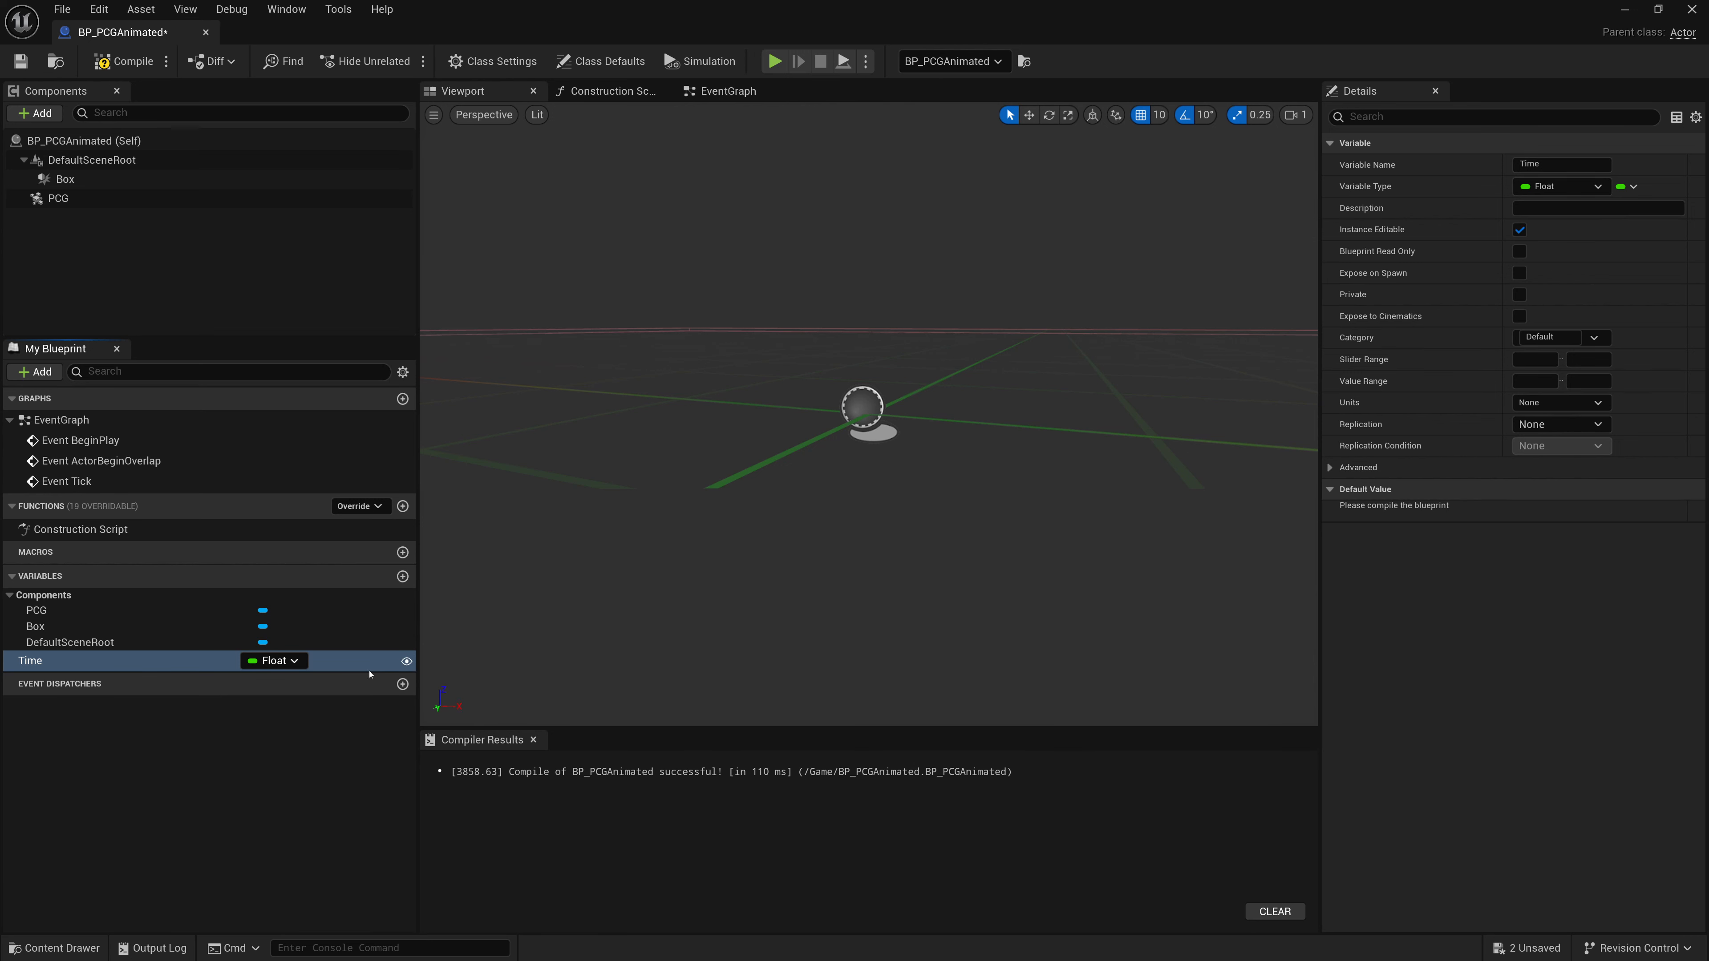
click(125, 61)
click(20, 61)
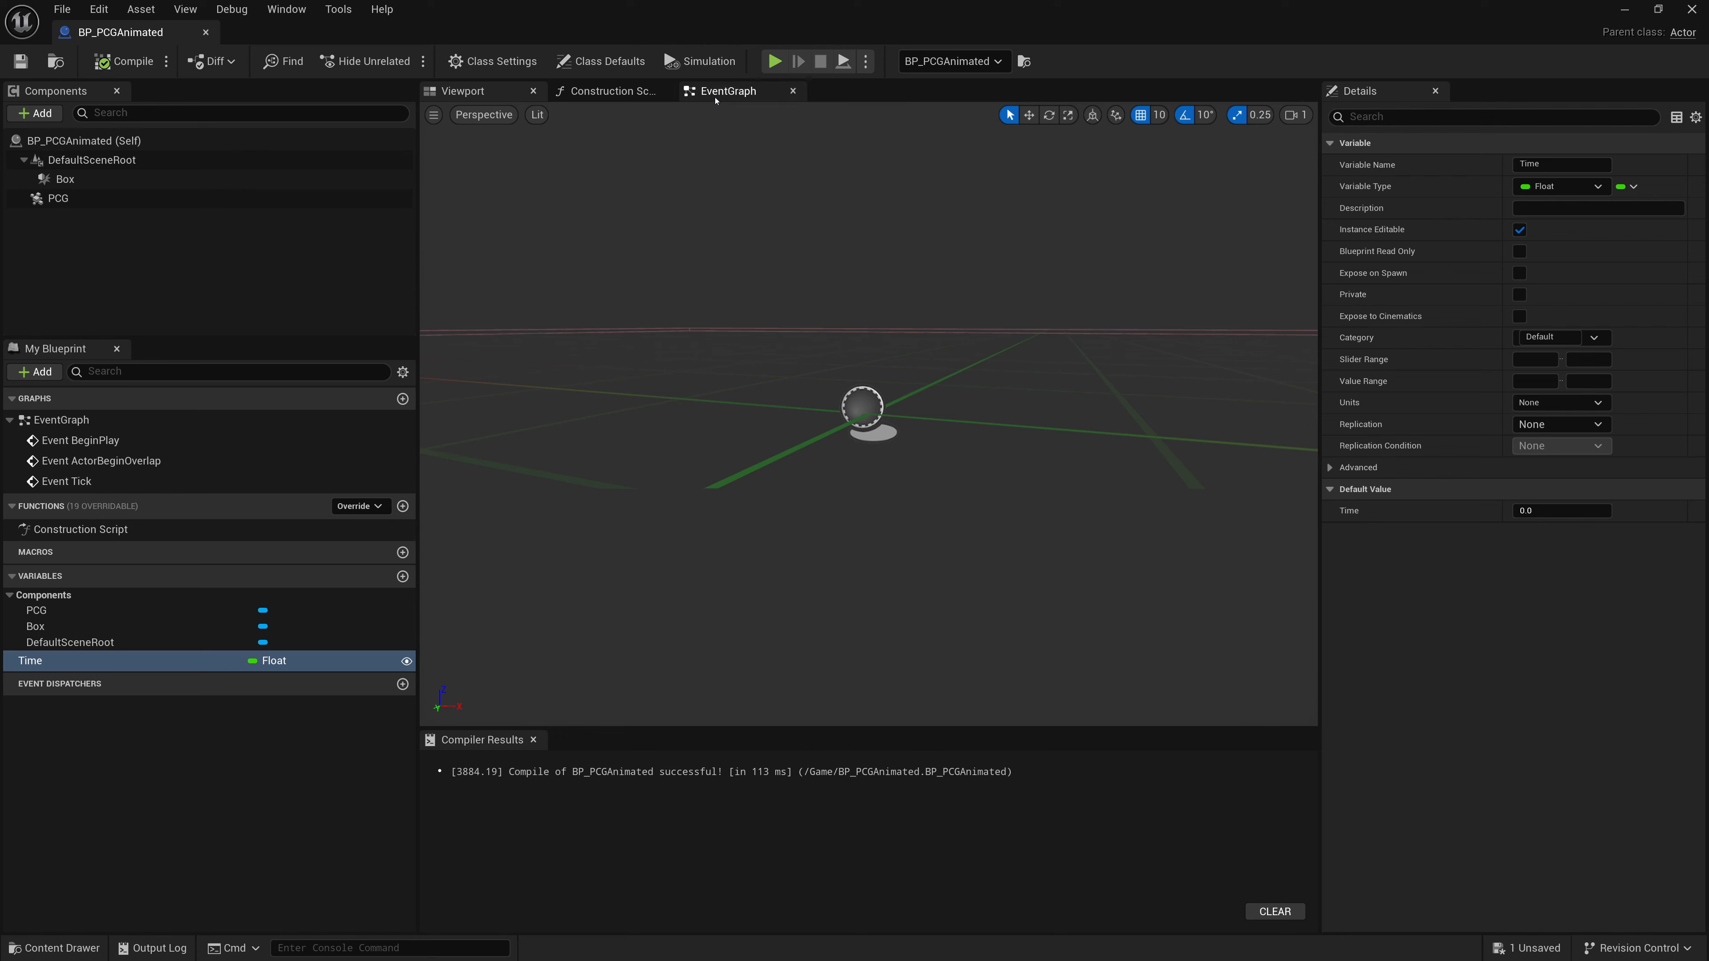
- In the Event Graph, add a Set Time node driven by Event Tick
click(727, 90)
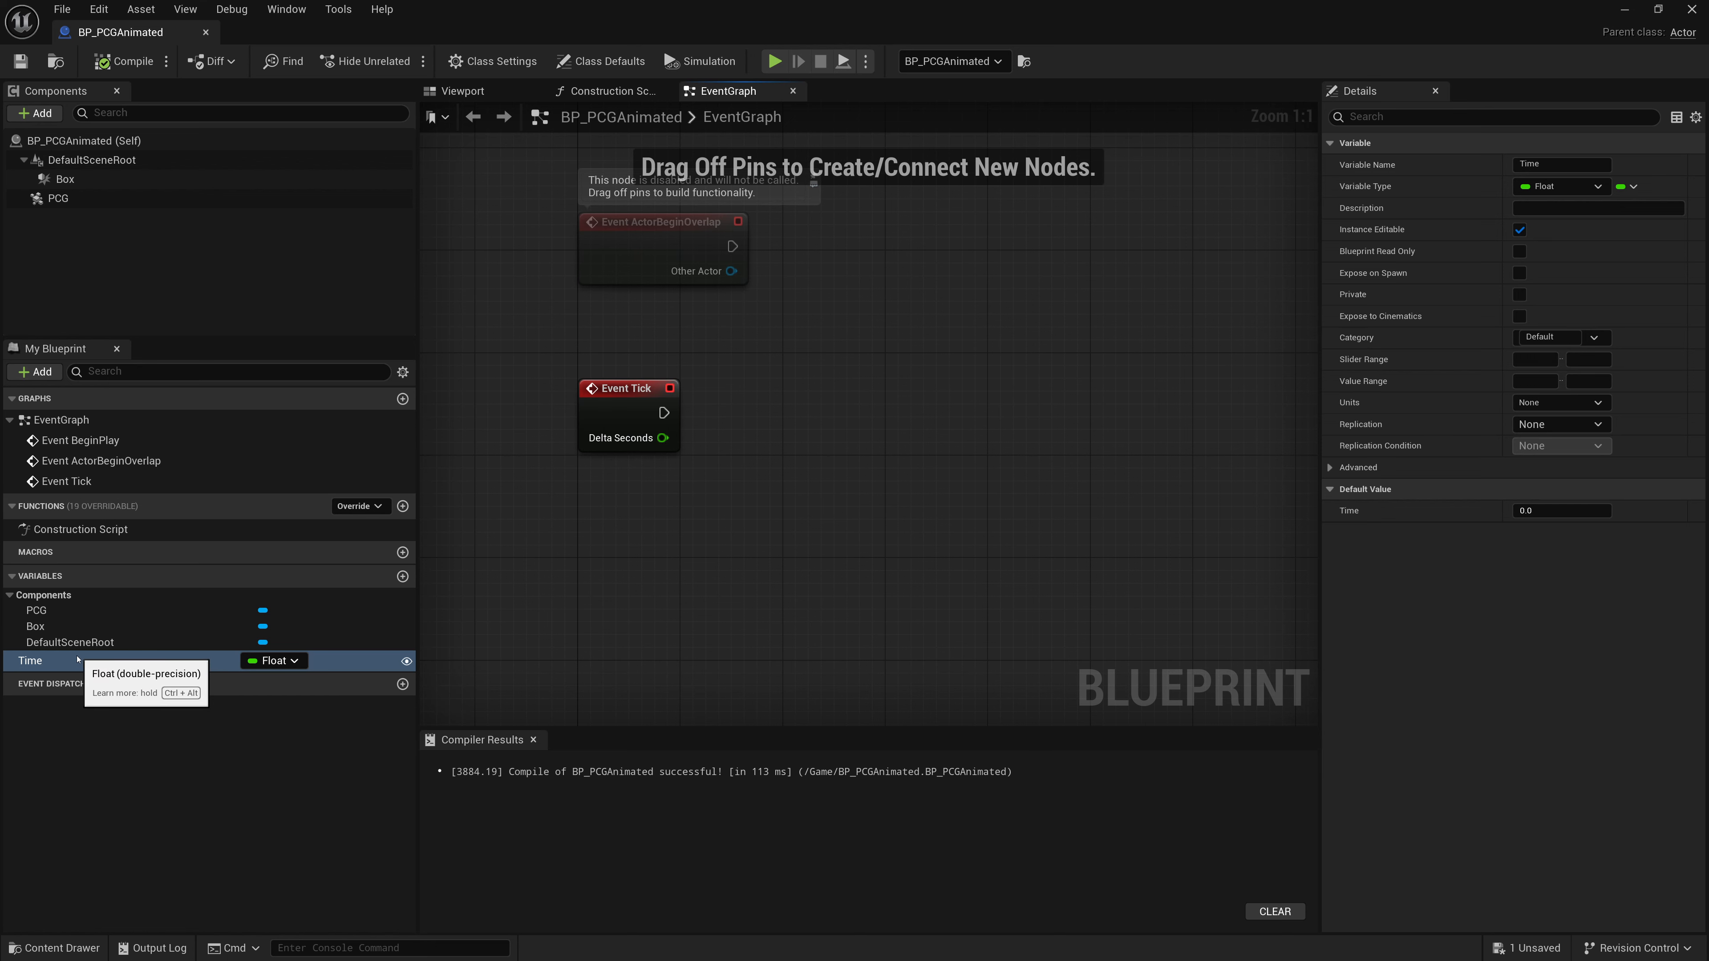
drag(39, 663, 874, 404)
click(807, 398)
drag(663, 412, 840, 390)
drag(859, 390, 899, 408)
- Add a Get Time node and an Add node summing Time and Delta Seconds into Set Time
drag(66, 665, 646, 506)
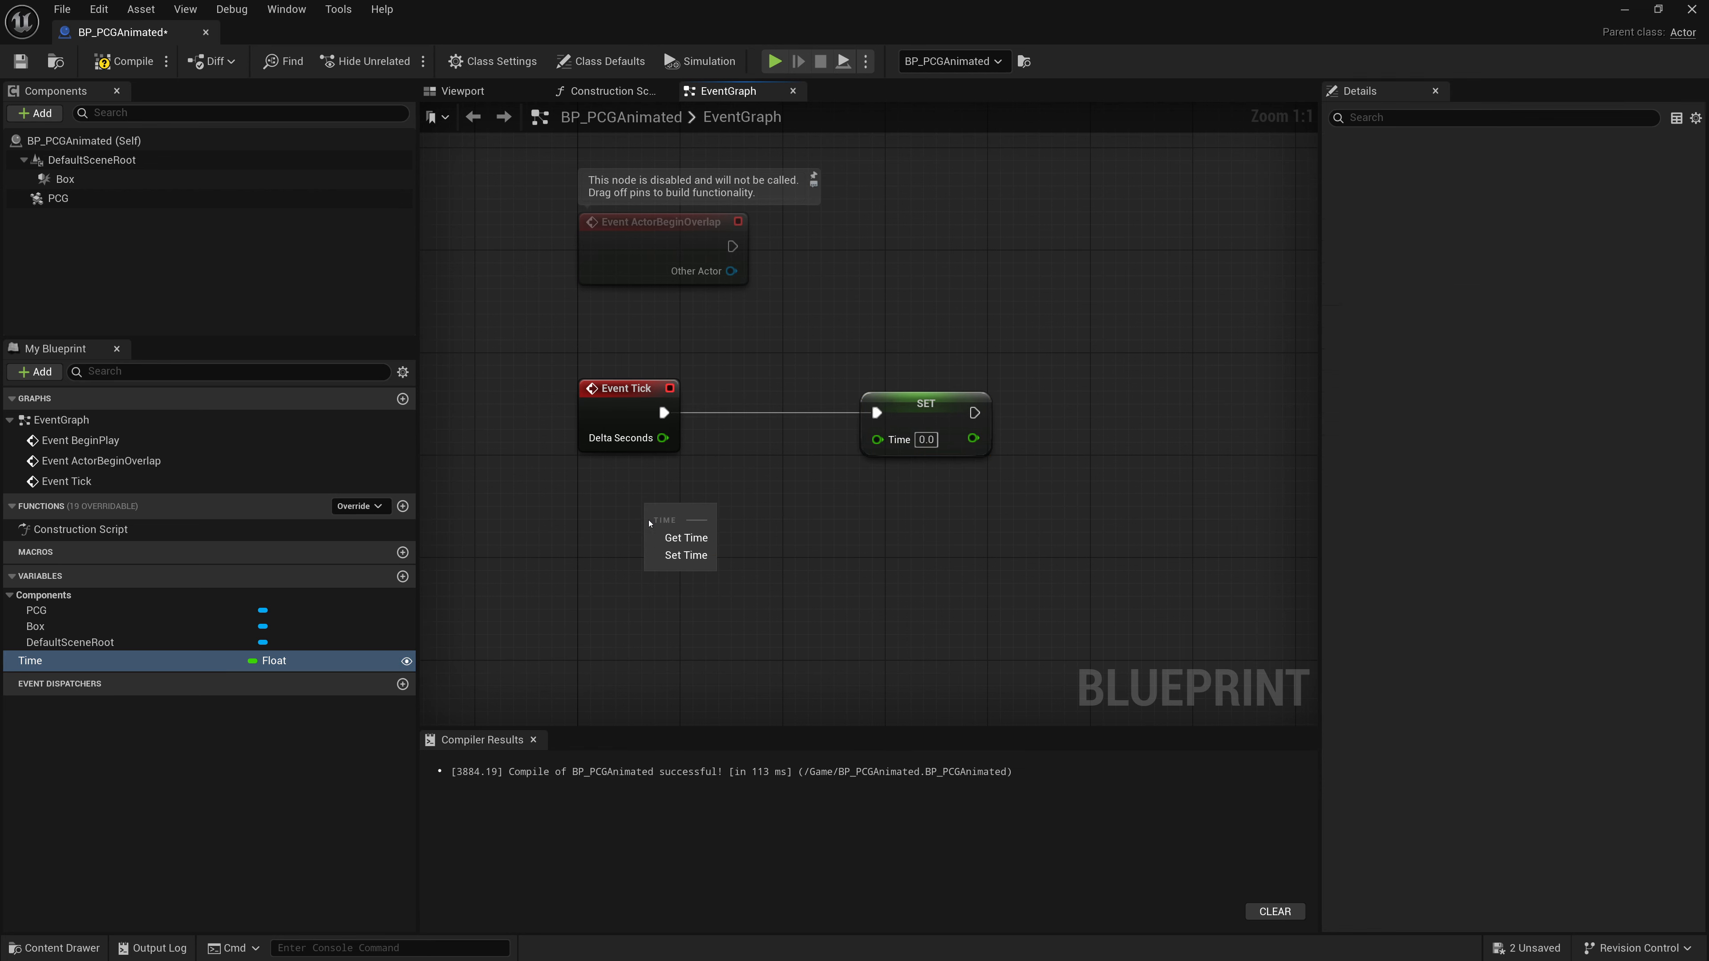
click(679, 534)
drag(663, 437, 745, 457)
text(add)
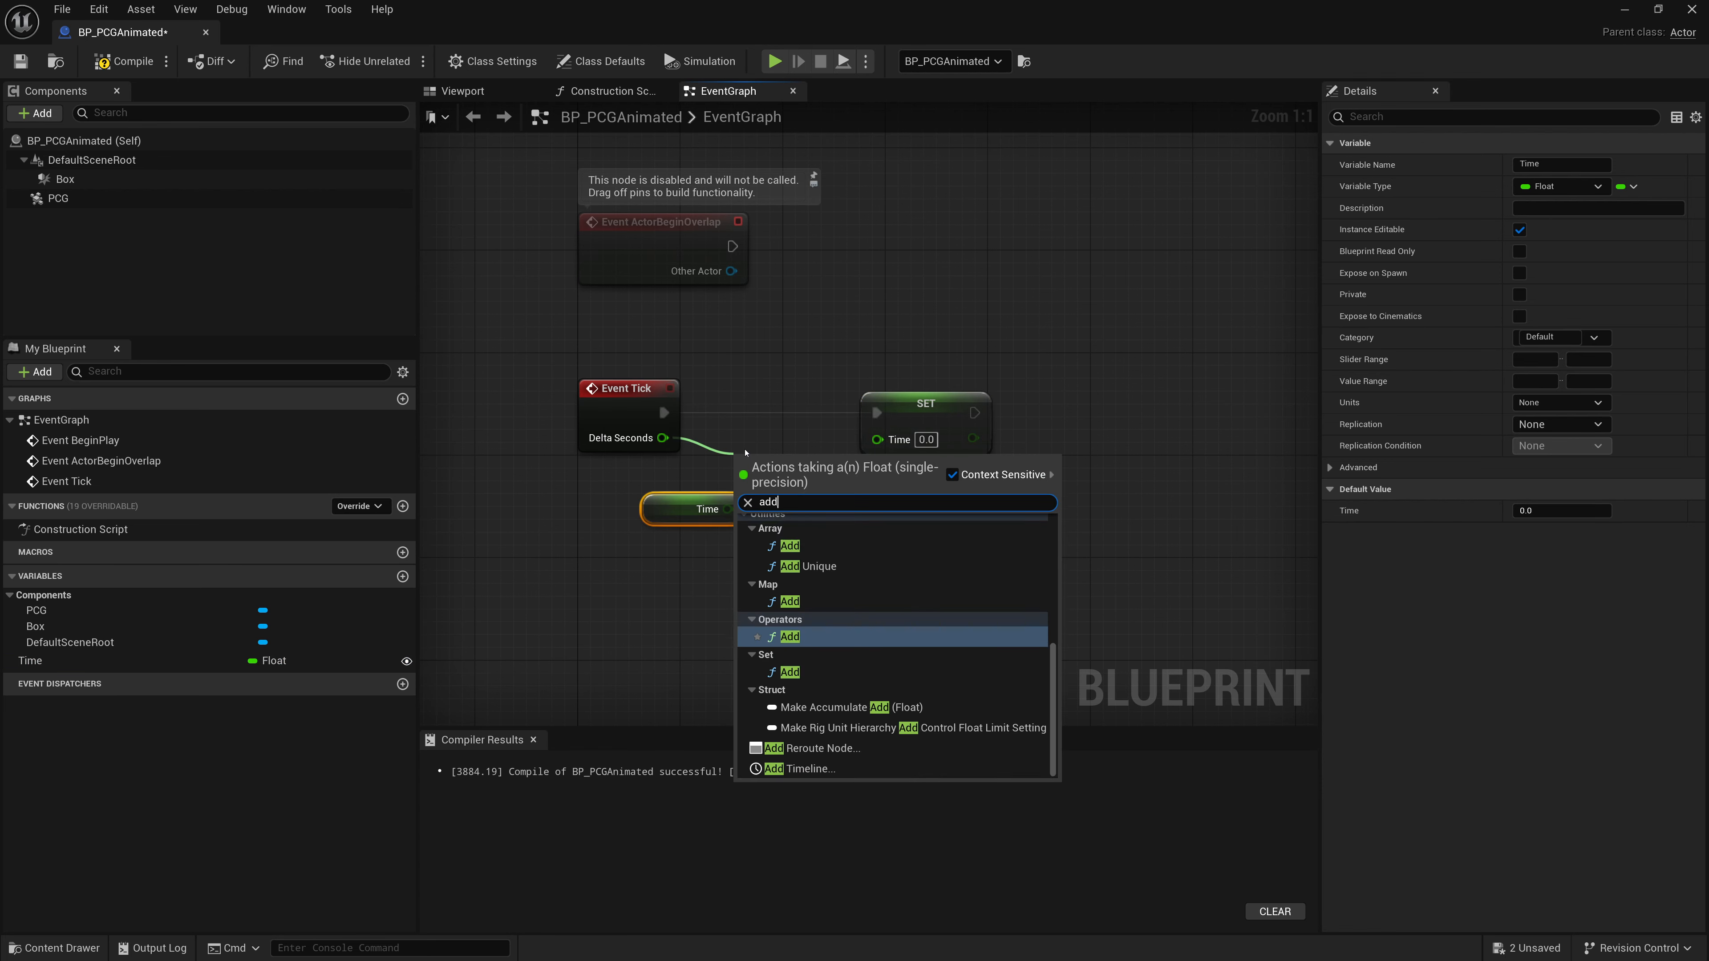
key(Return)
drag(656, 504, 805, 462)
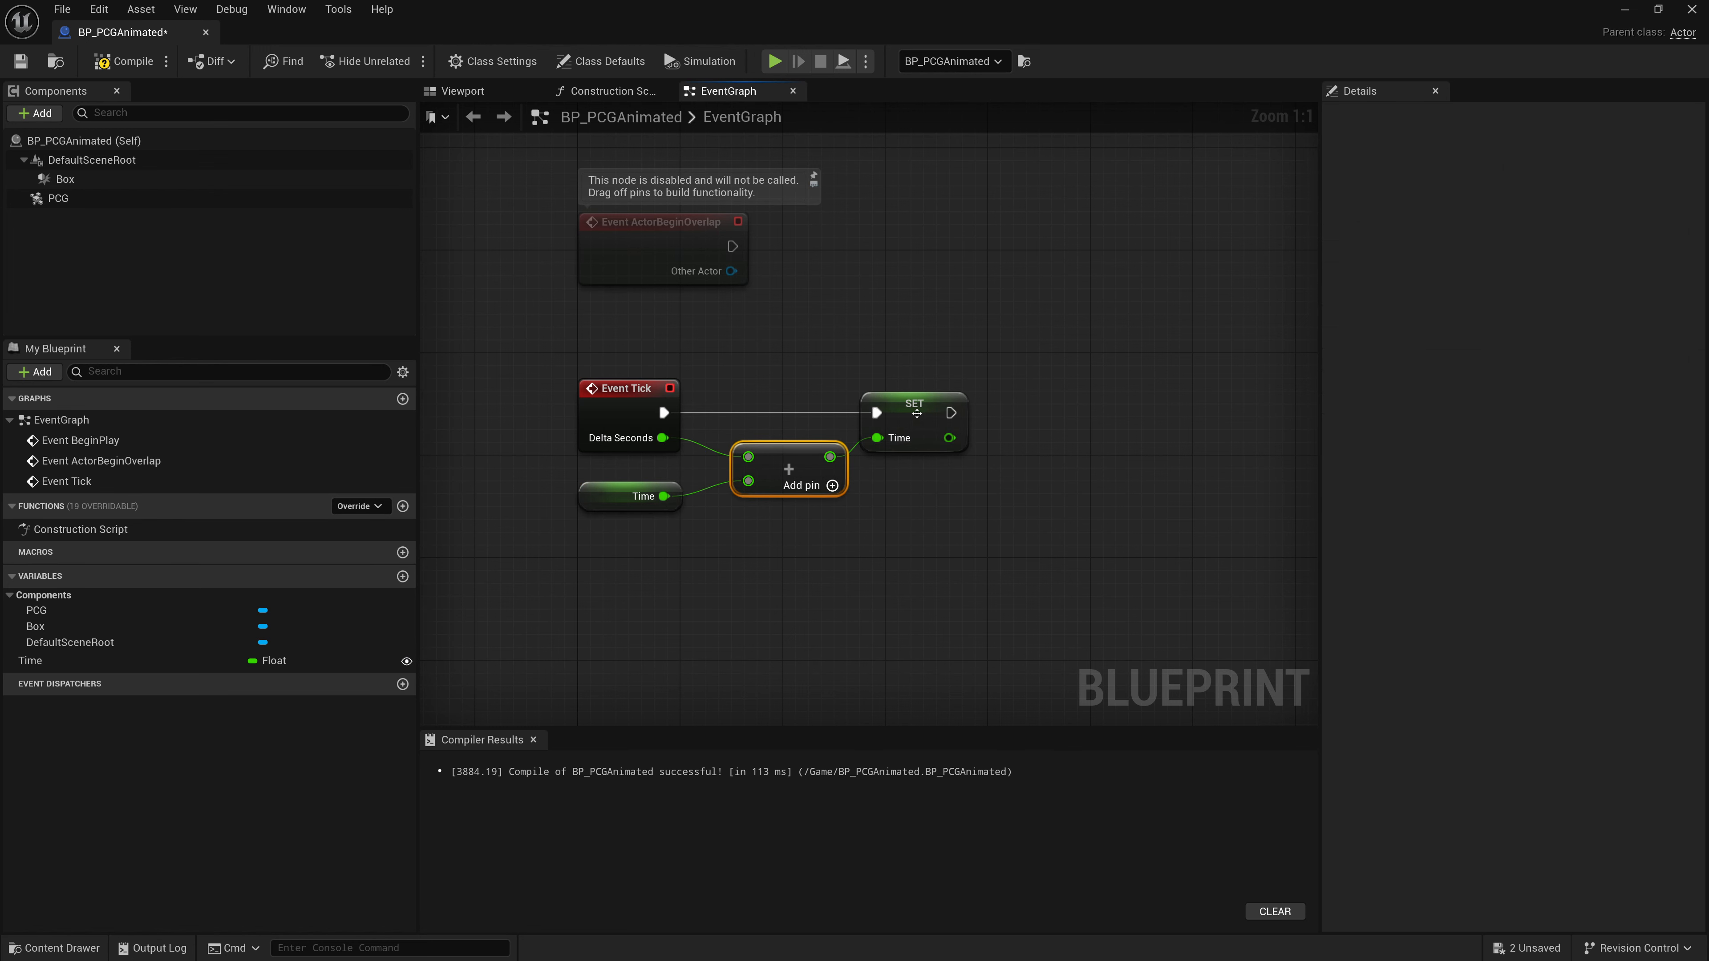
drag(917, 414, 940, 417)
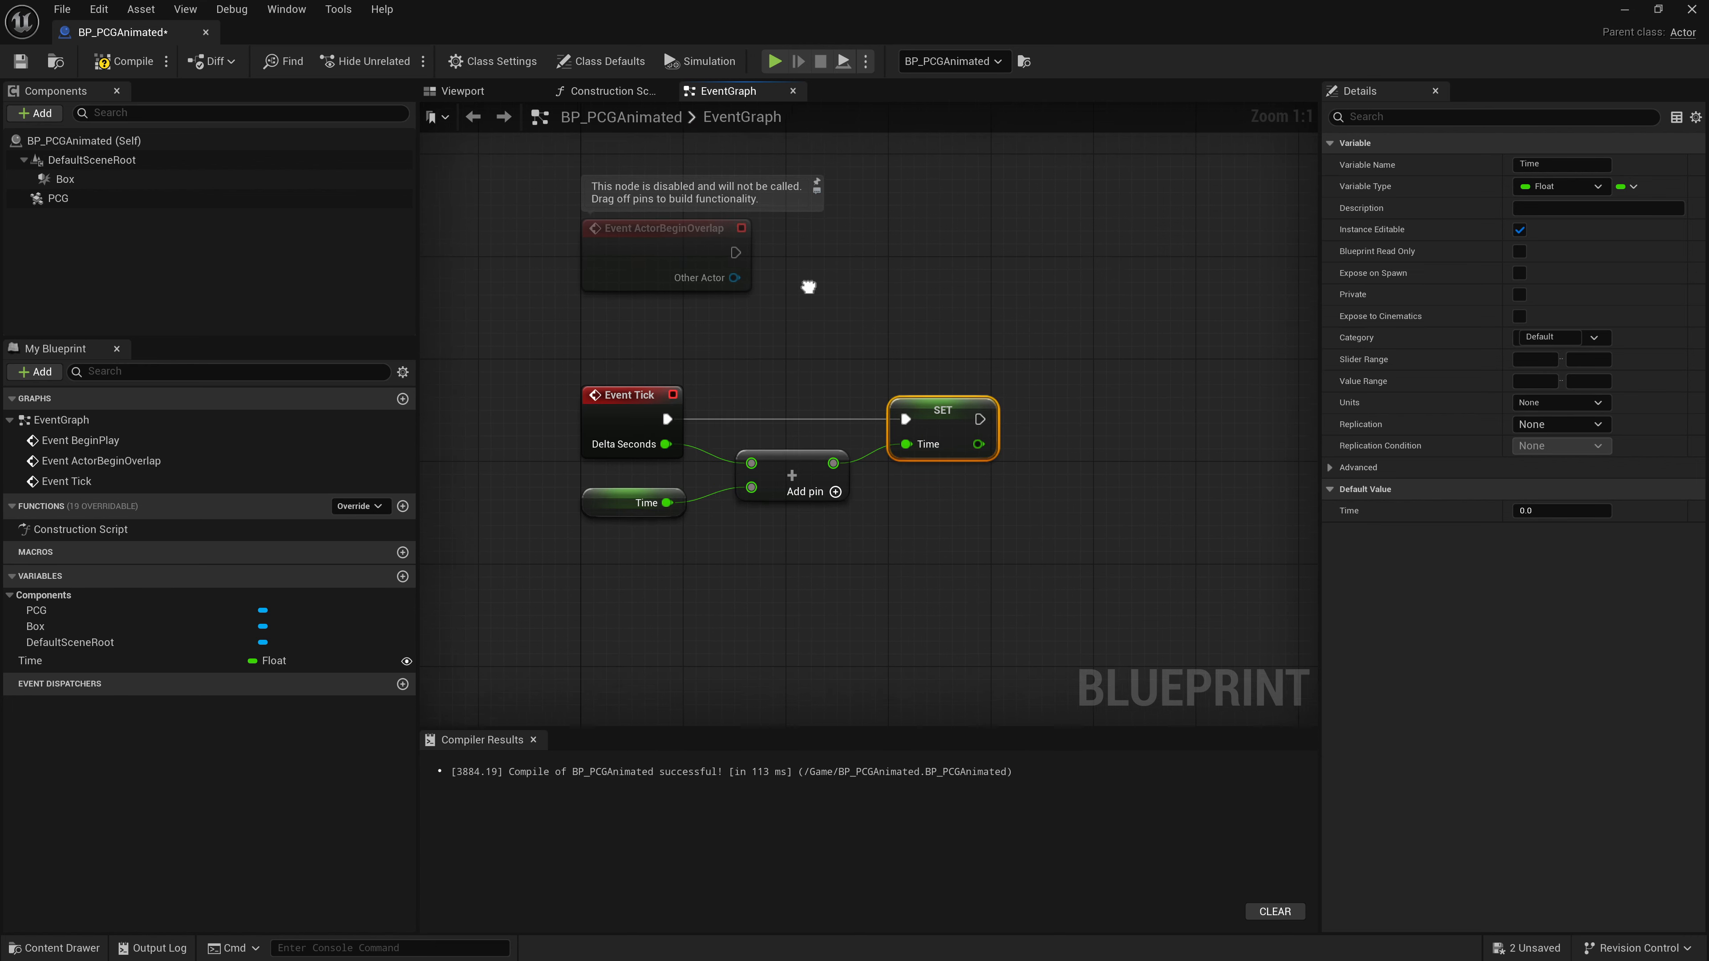
- Add a Set Timer by Function Name node executed from Event BeginPlay
right_drag(809, 279, 808, 706)
click(645, 417)
drag(644, 418, 847, 367)
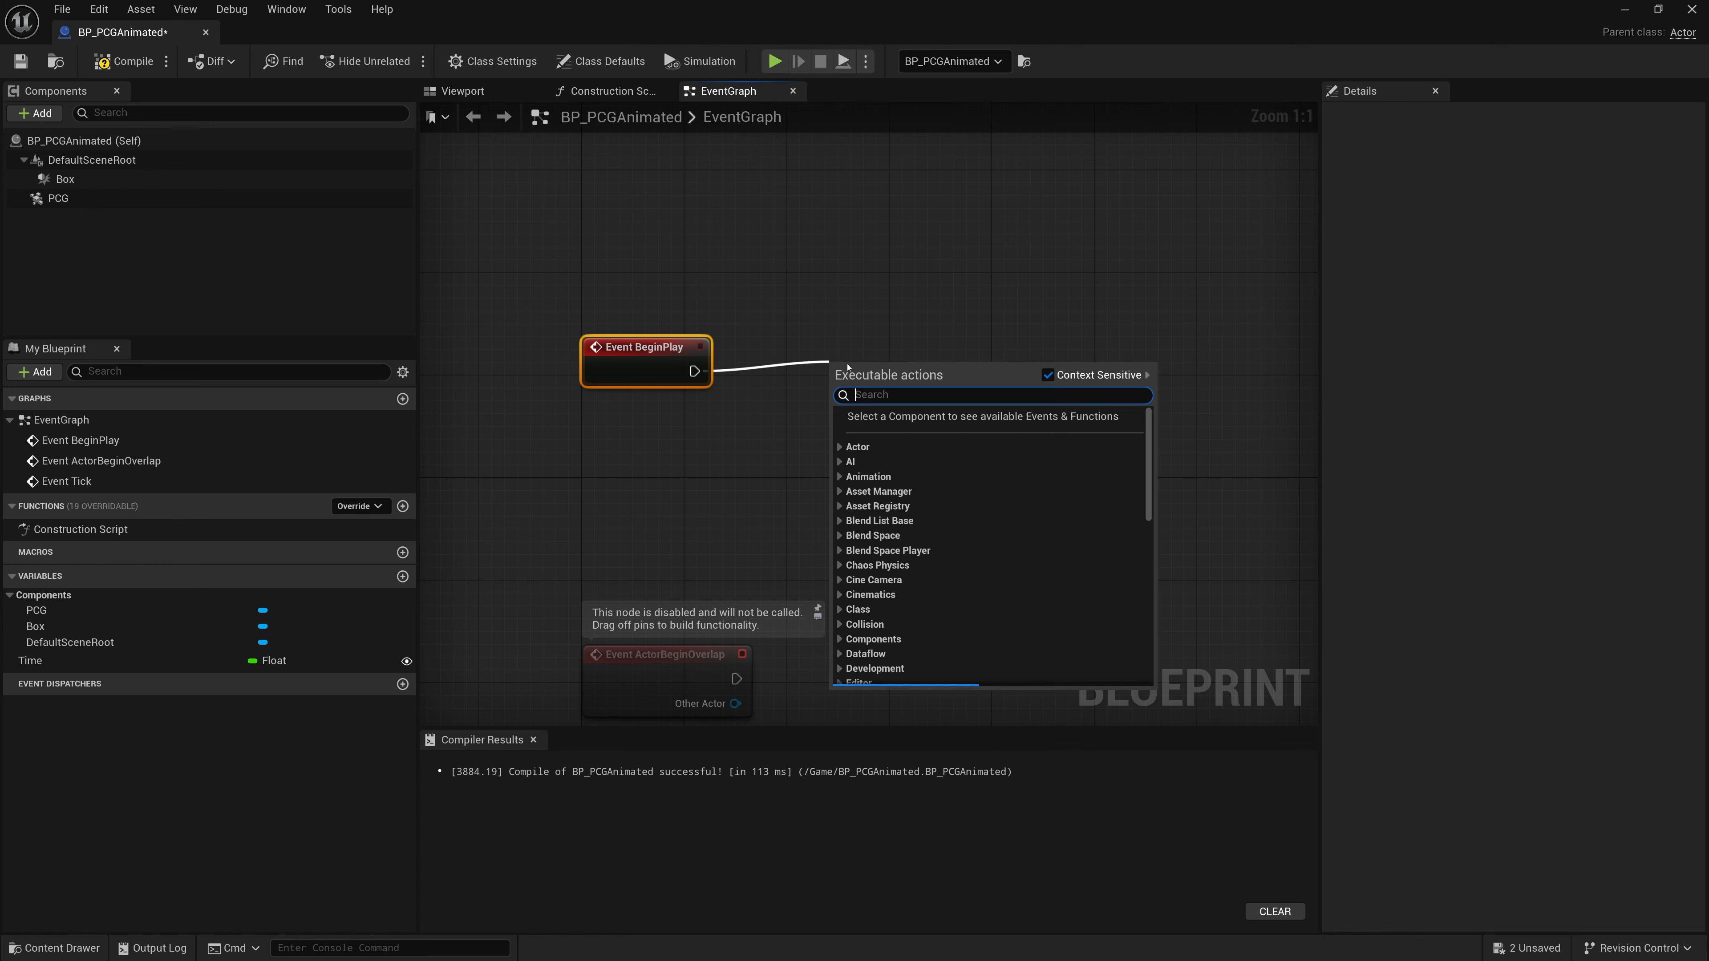
text(Set Timer By Func)
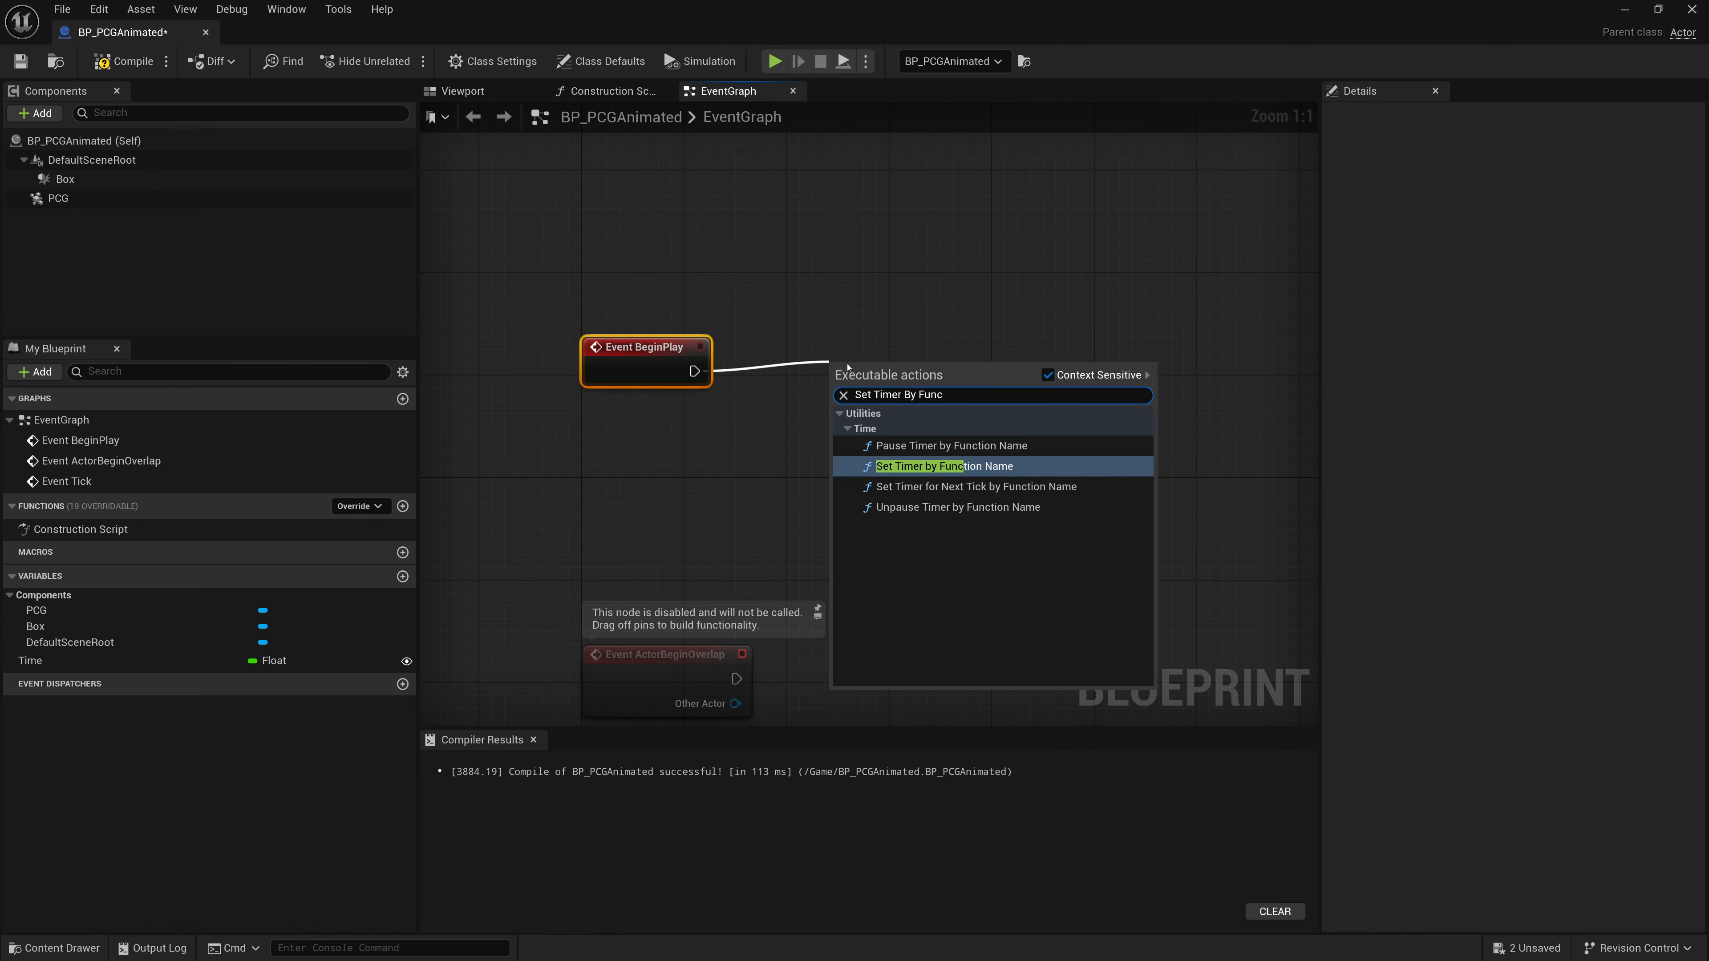
key(Return)
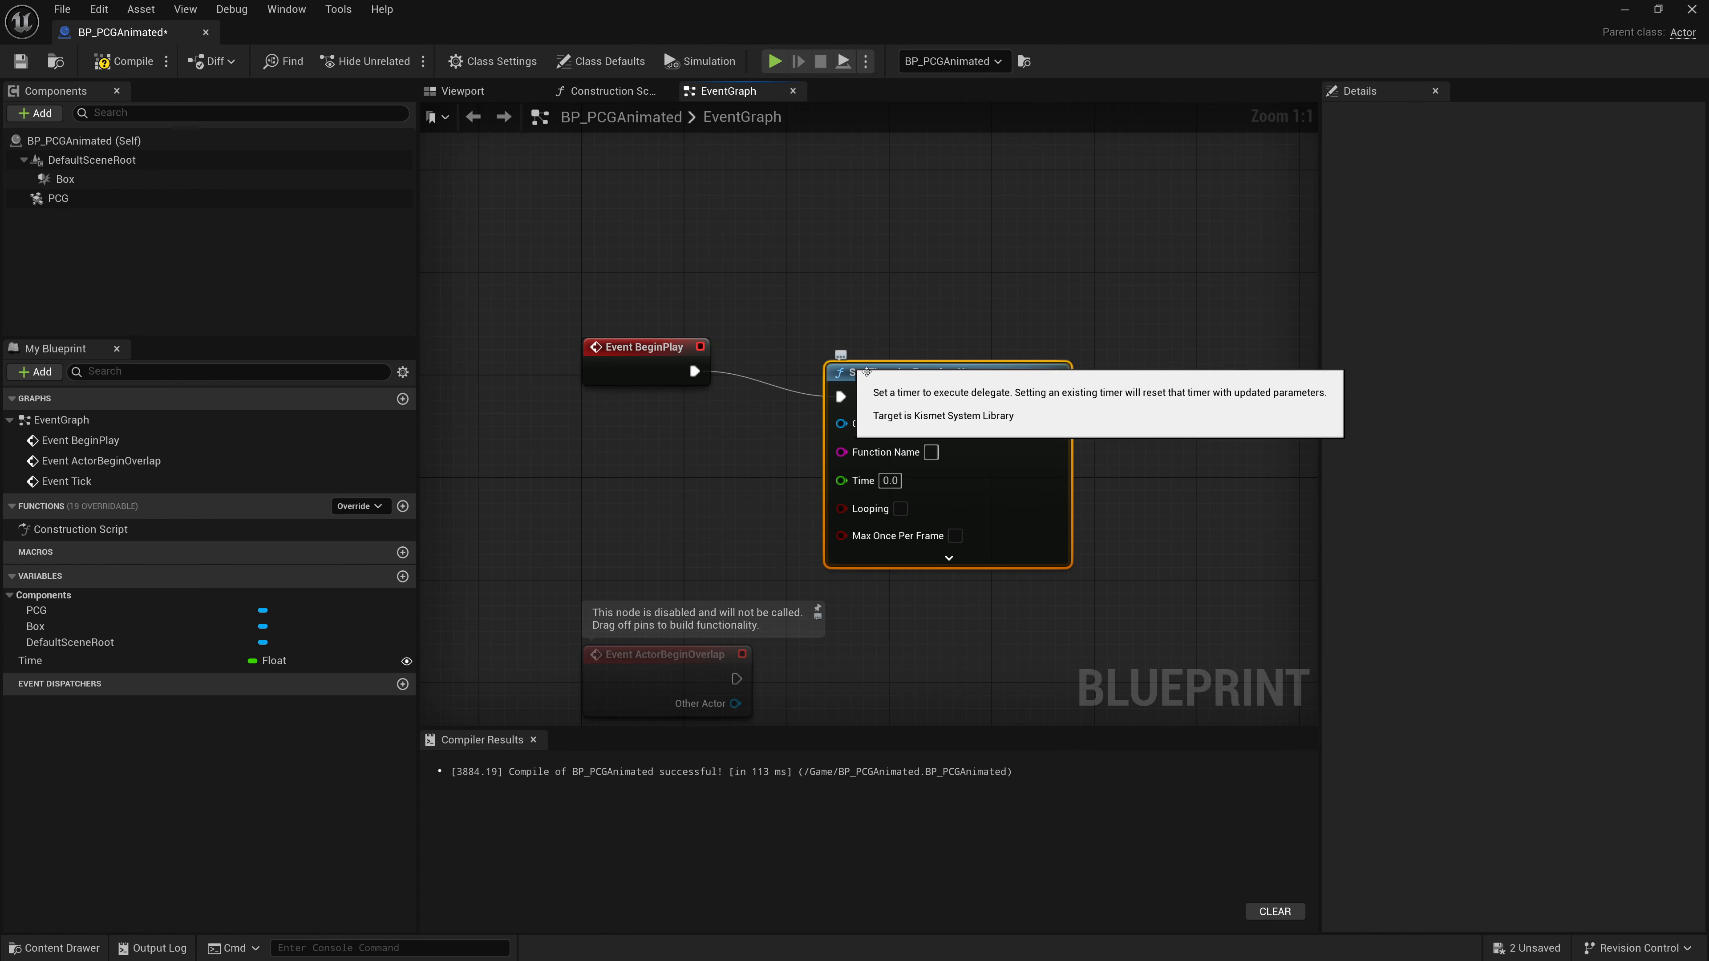
- Set the timer's function name to PCGTick and its time to 0.1
click(931, 426)
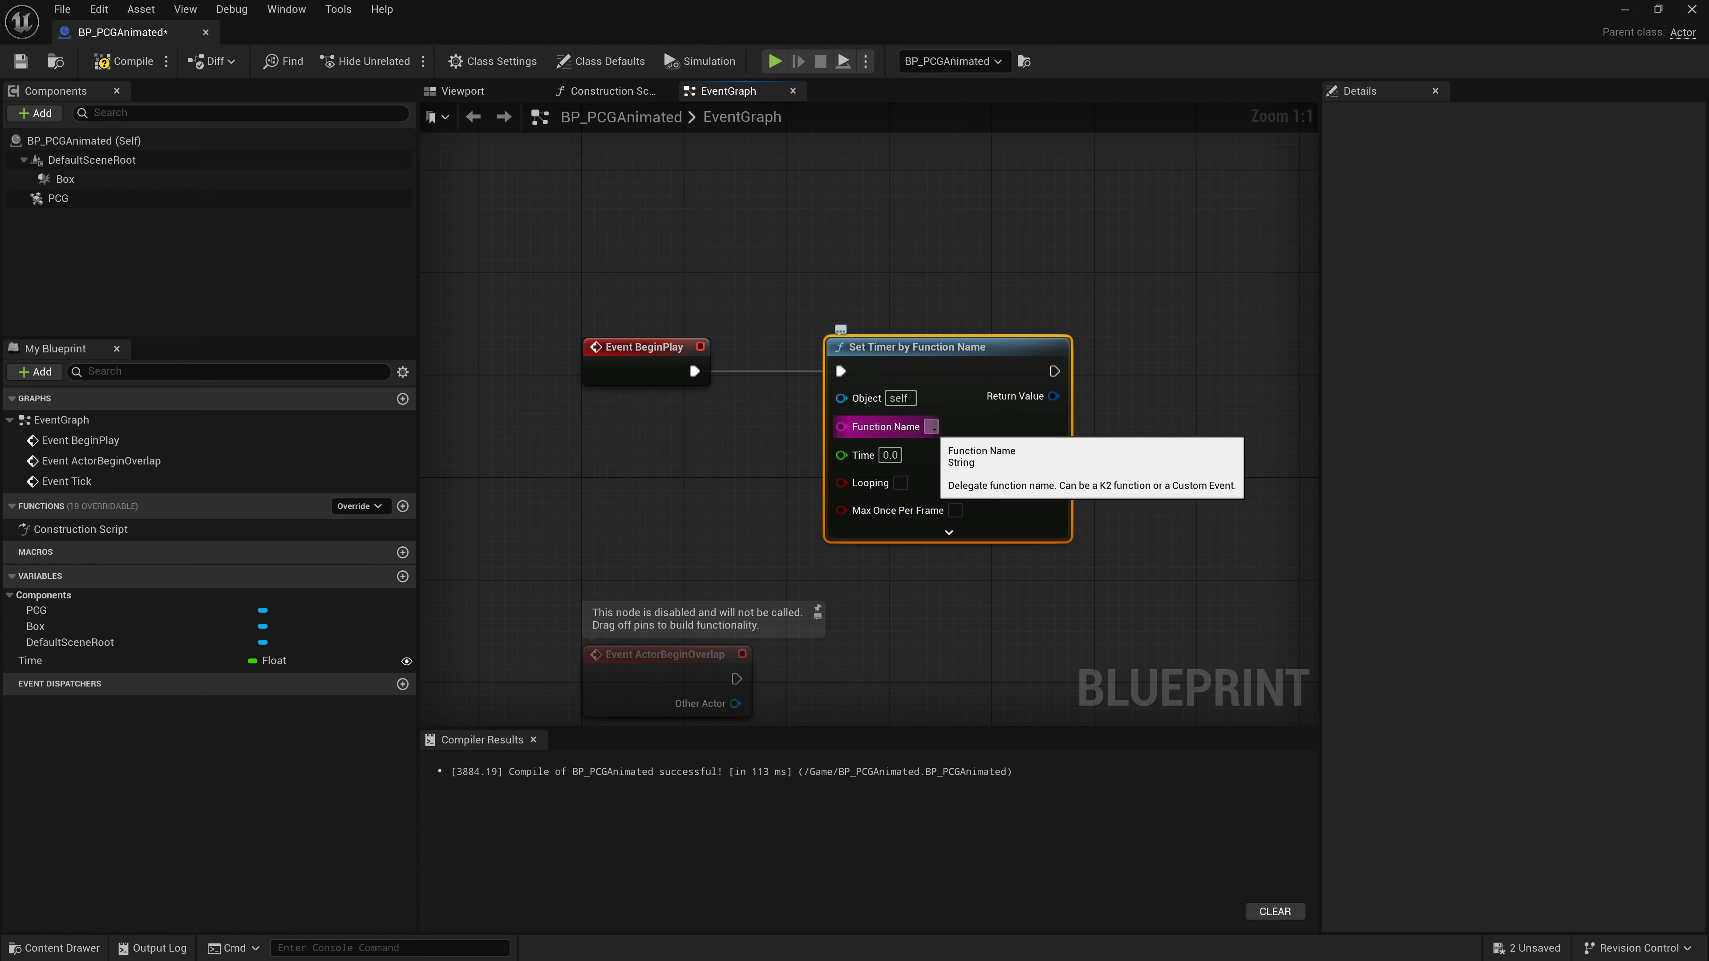
text(PCGTick)
key(Return)
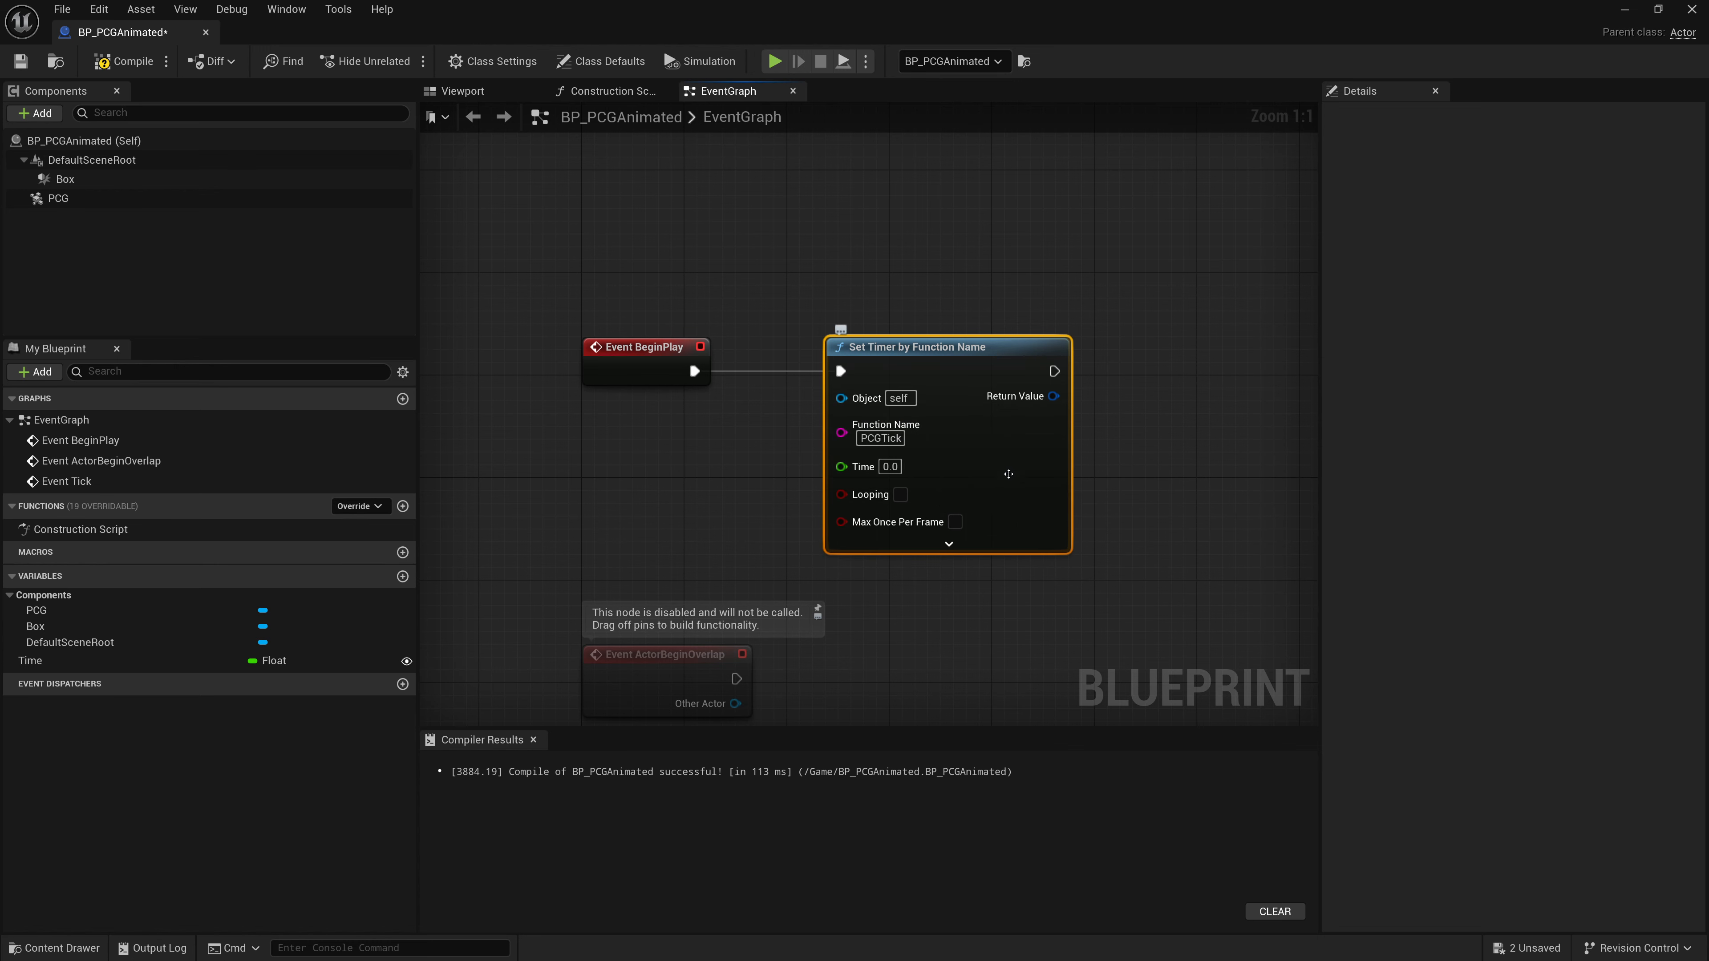
click(890, 467)
text(0.1)
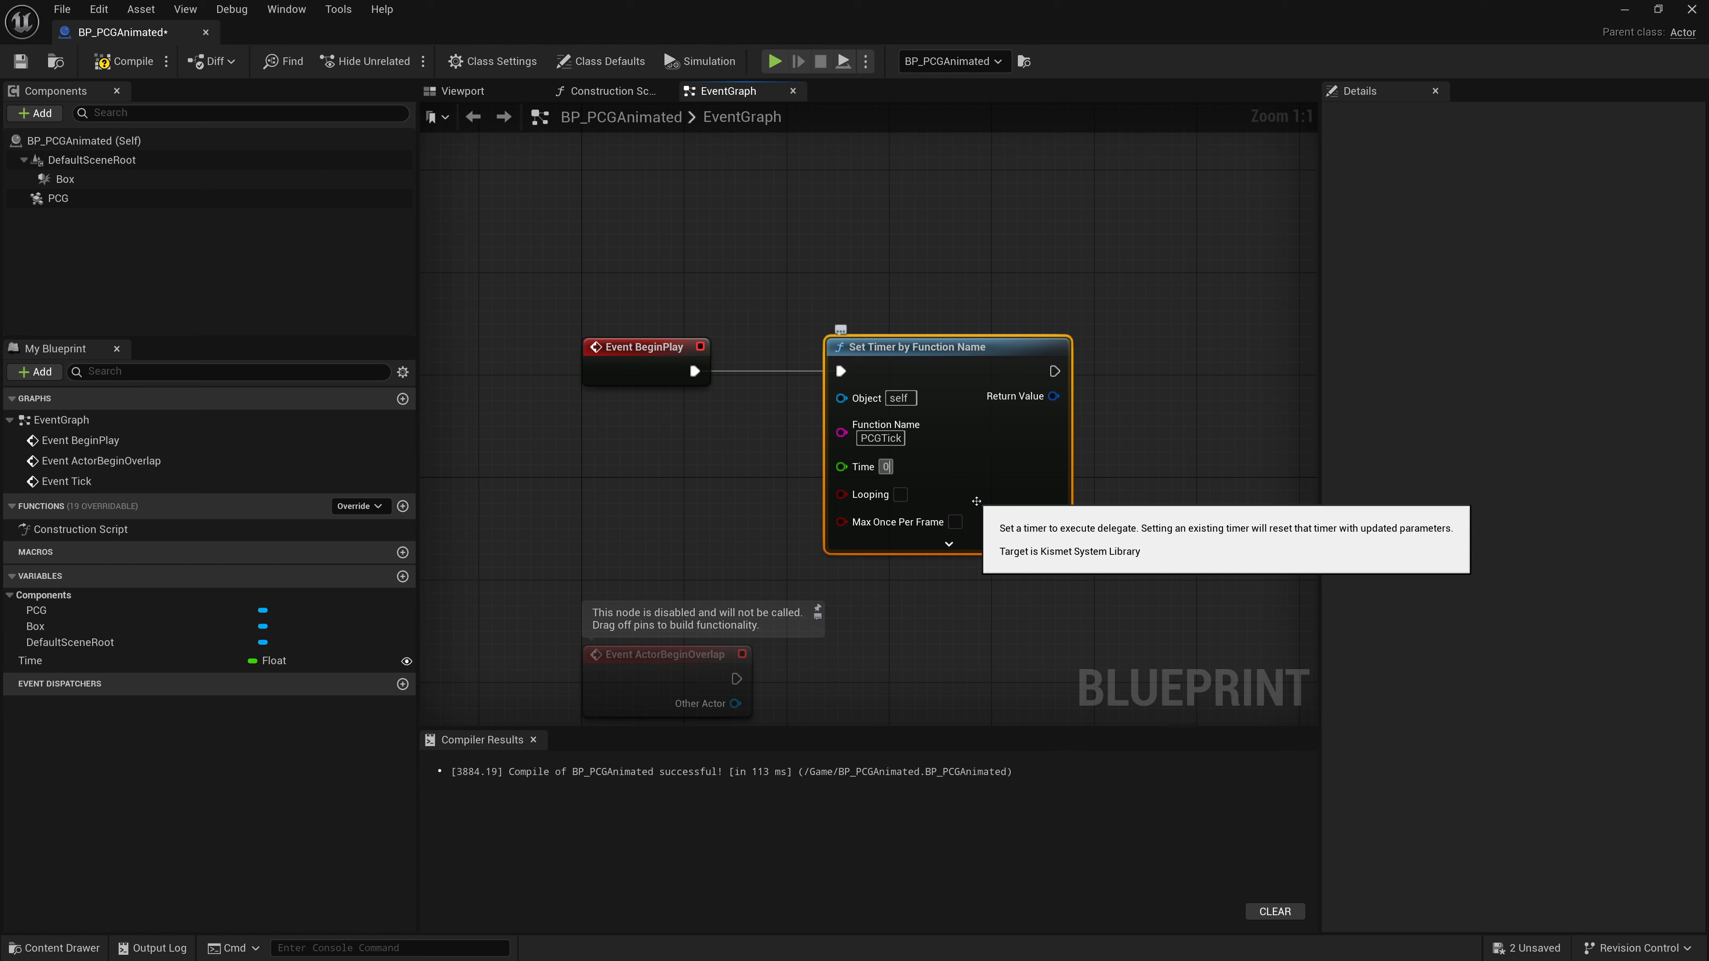
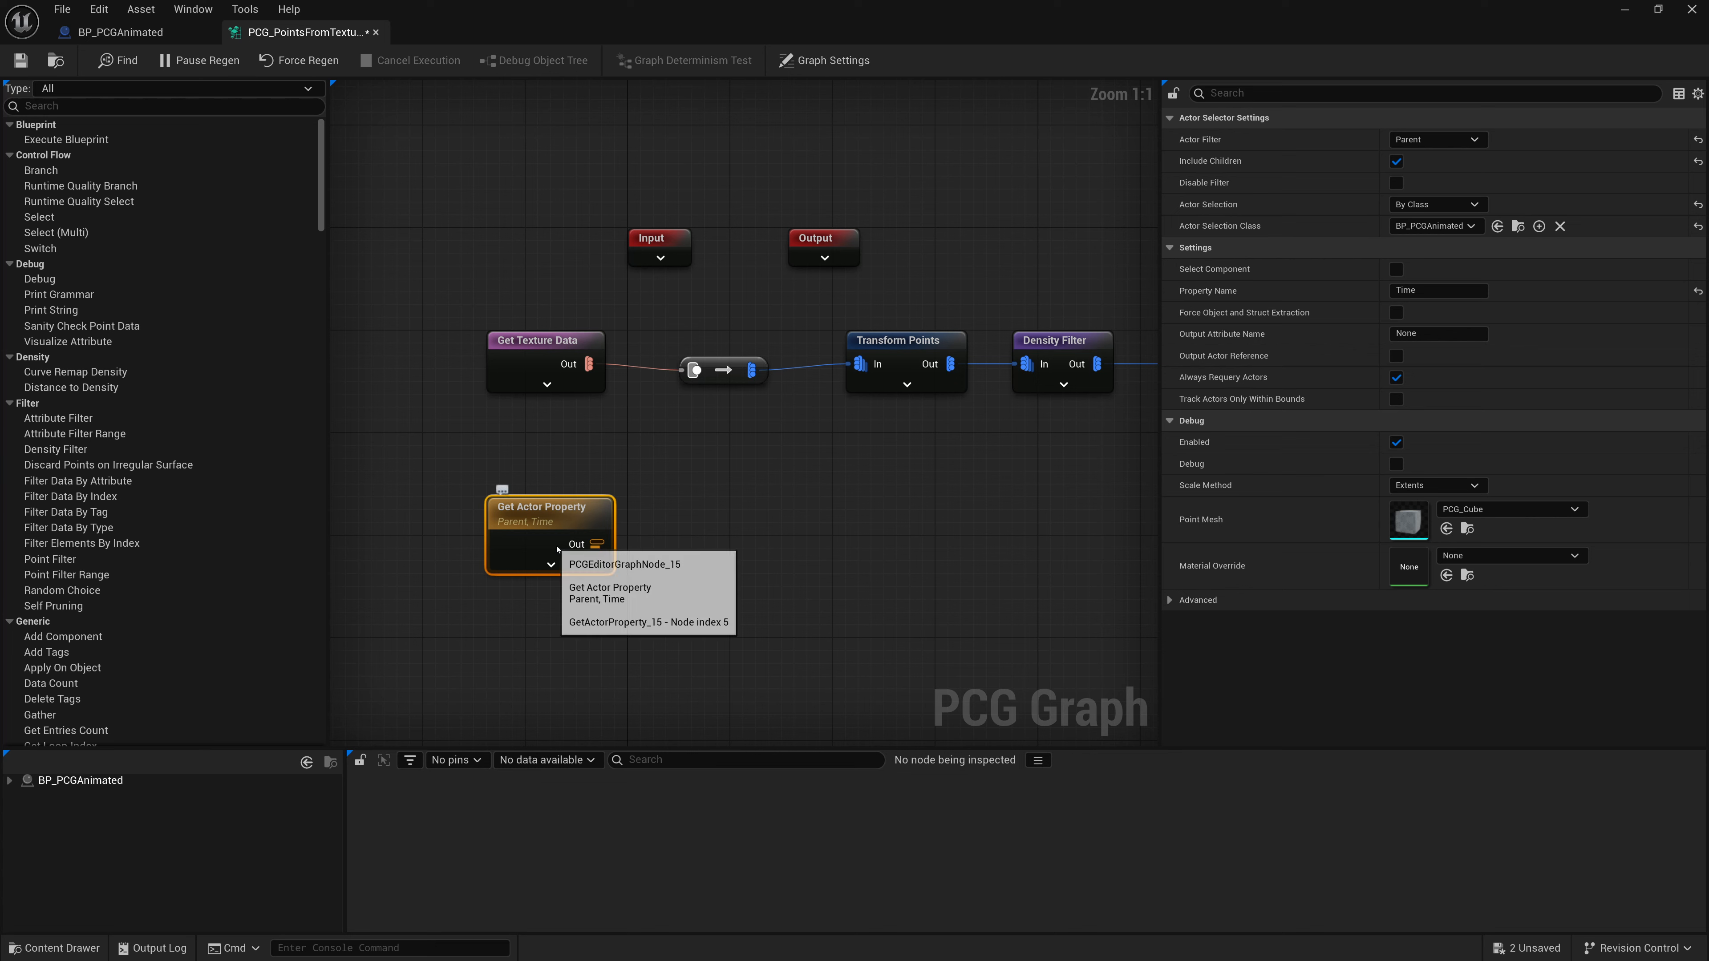
- Add a Trig: Sin node fed by the Get Actor Property output
drag(596, 544, 681, 535)
text(Sin)
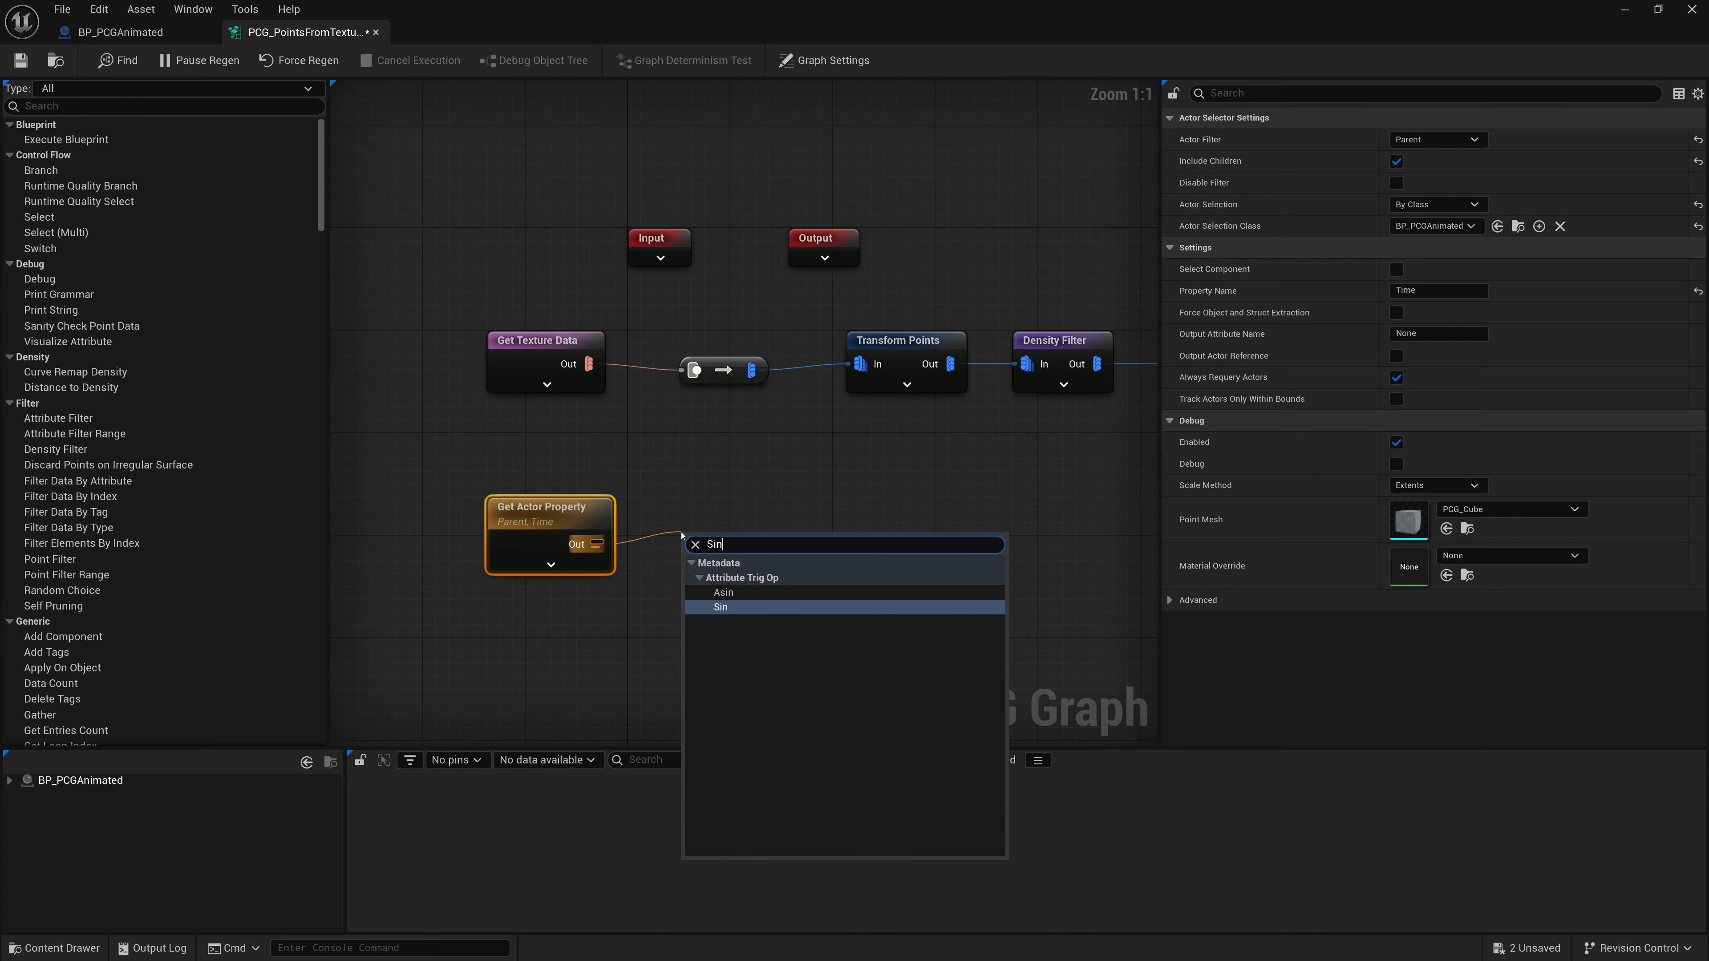
key(Return)
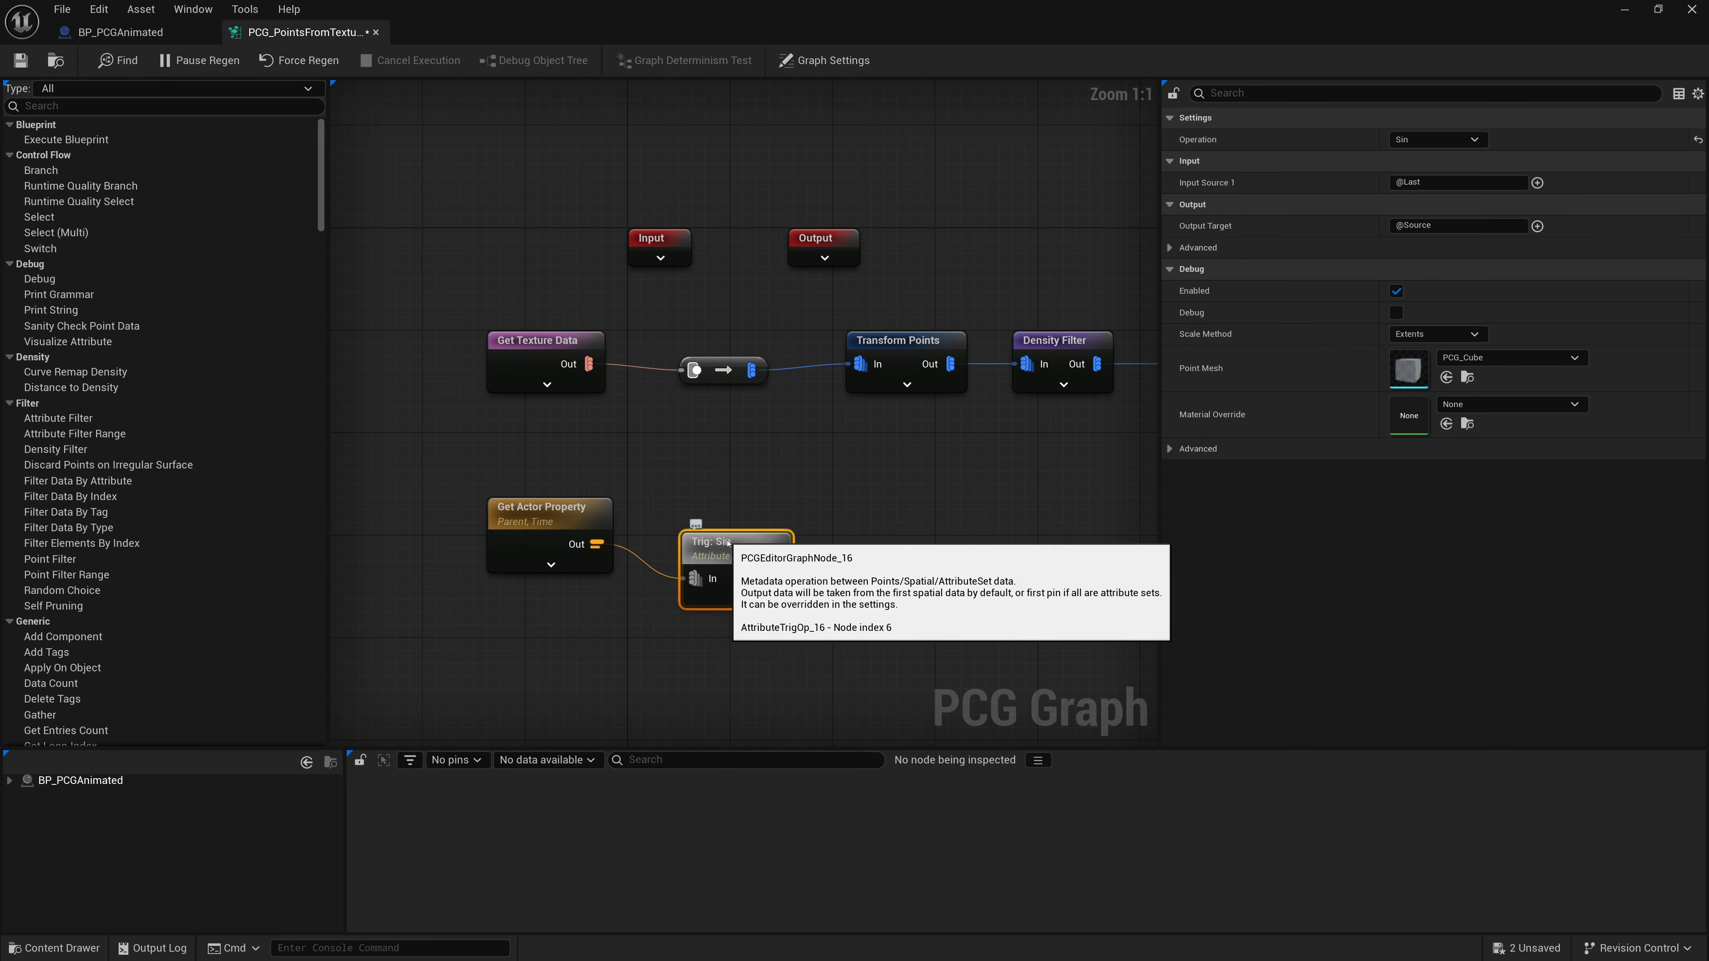
- Add a Multiply node taking the Sin node's output as its In A input
right_drag(718, 515, 621, 500)
drag(662, 529, 754, 530)
text(multiply)
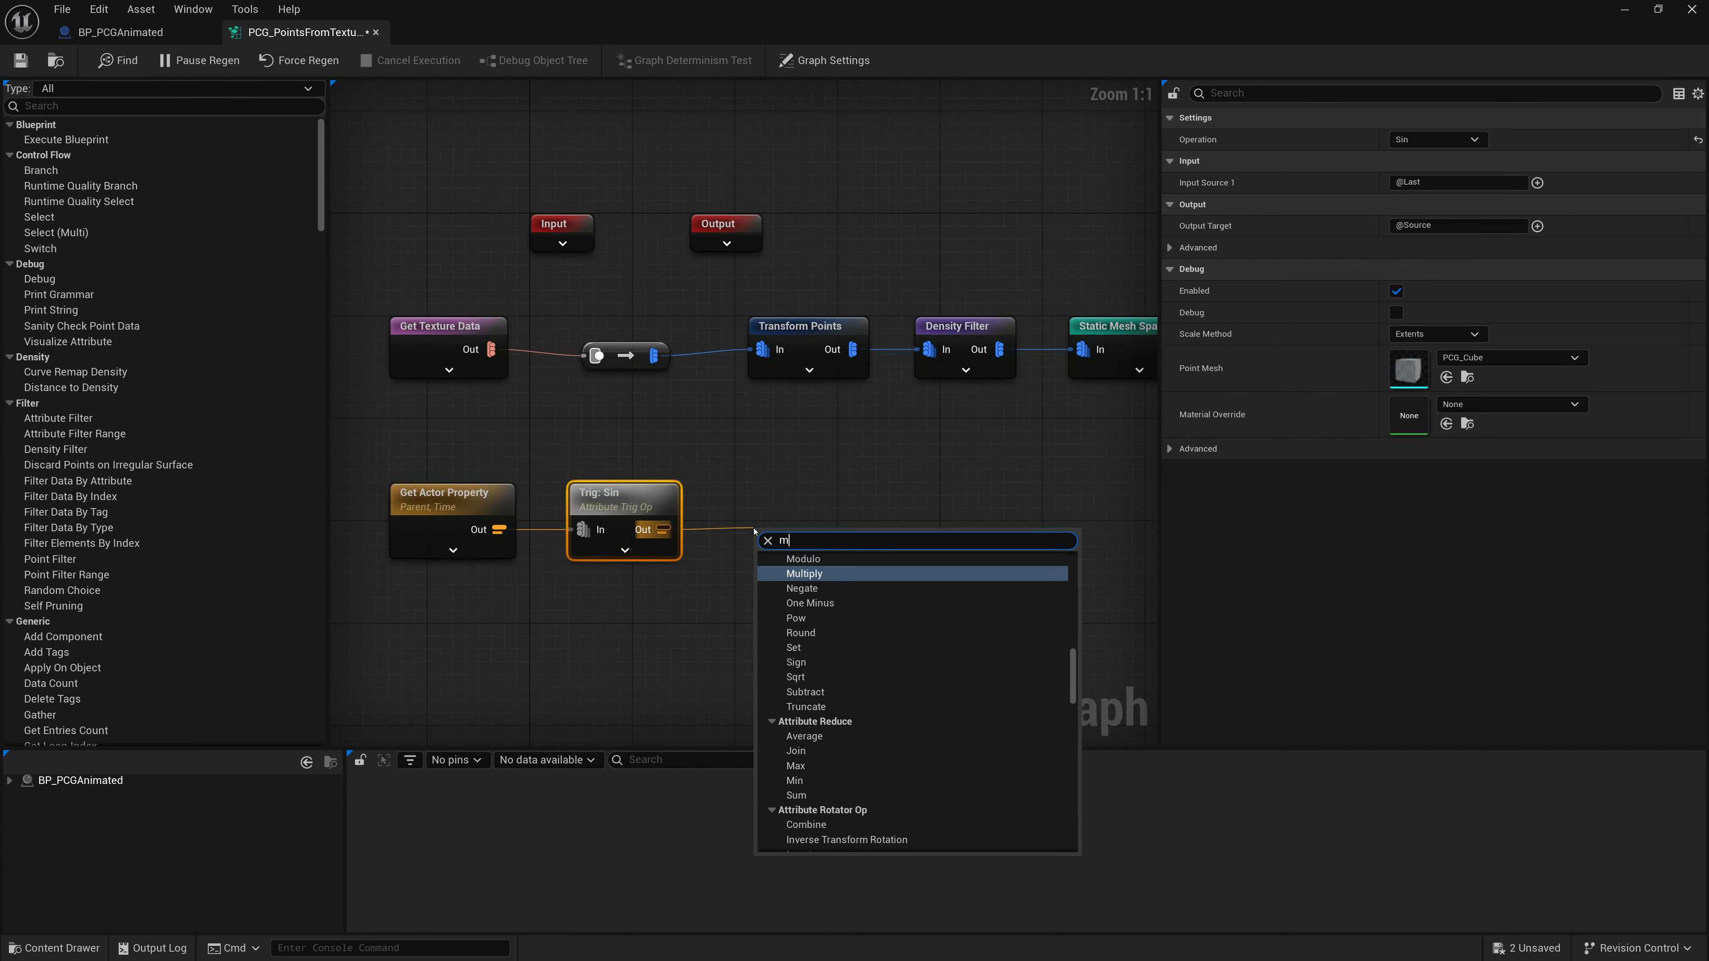
key(Return)
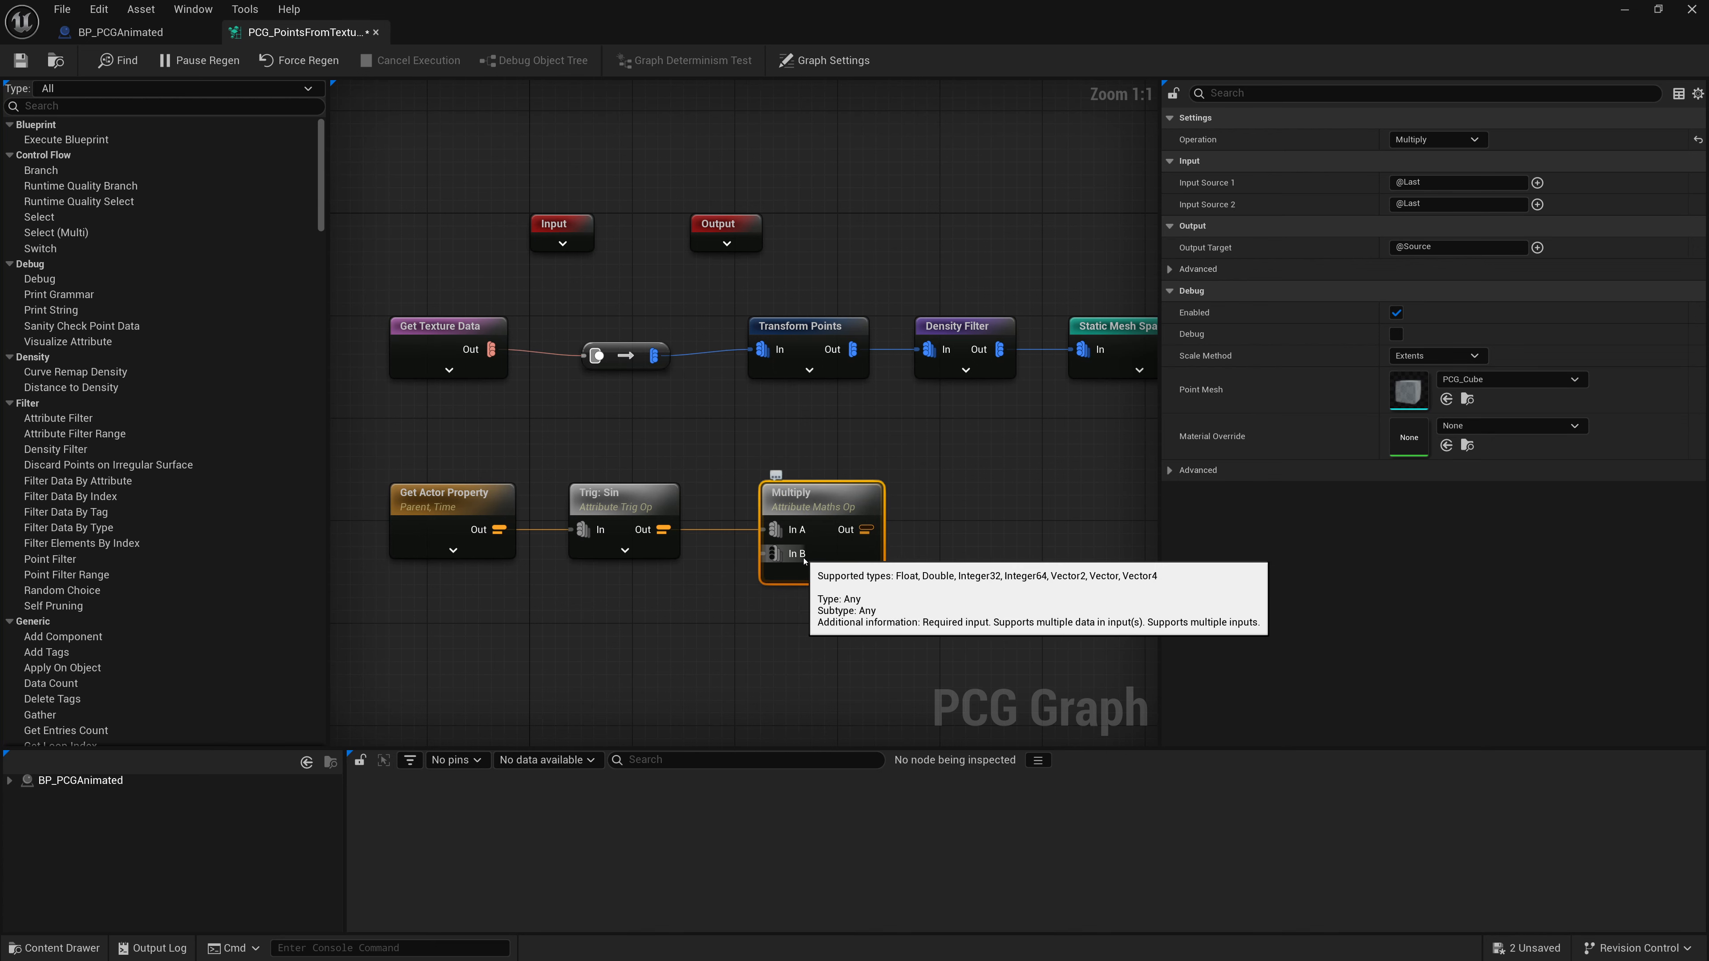
- Add a Create Attribute node with a double value of 0.1 and wire it into Multiply's In B
right_click(569, 620)
text(create)
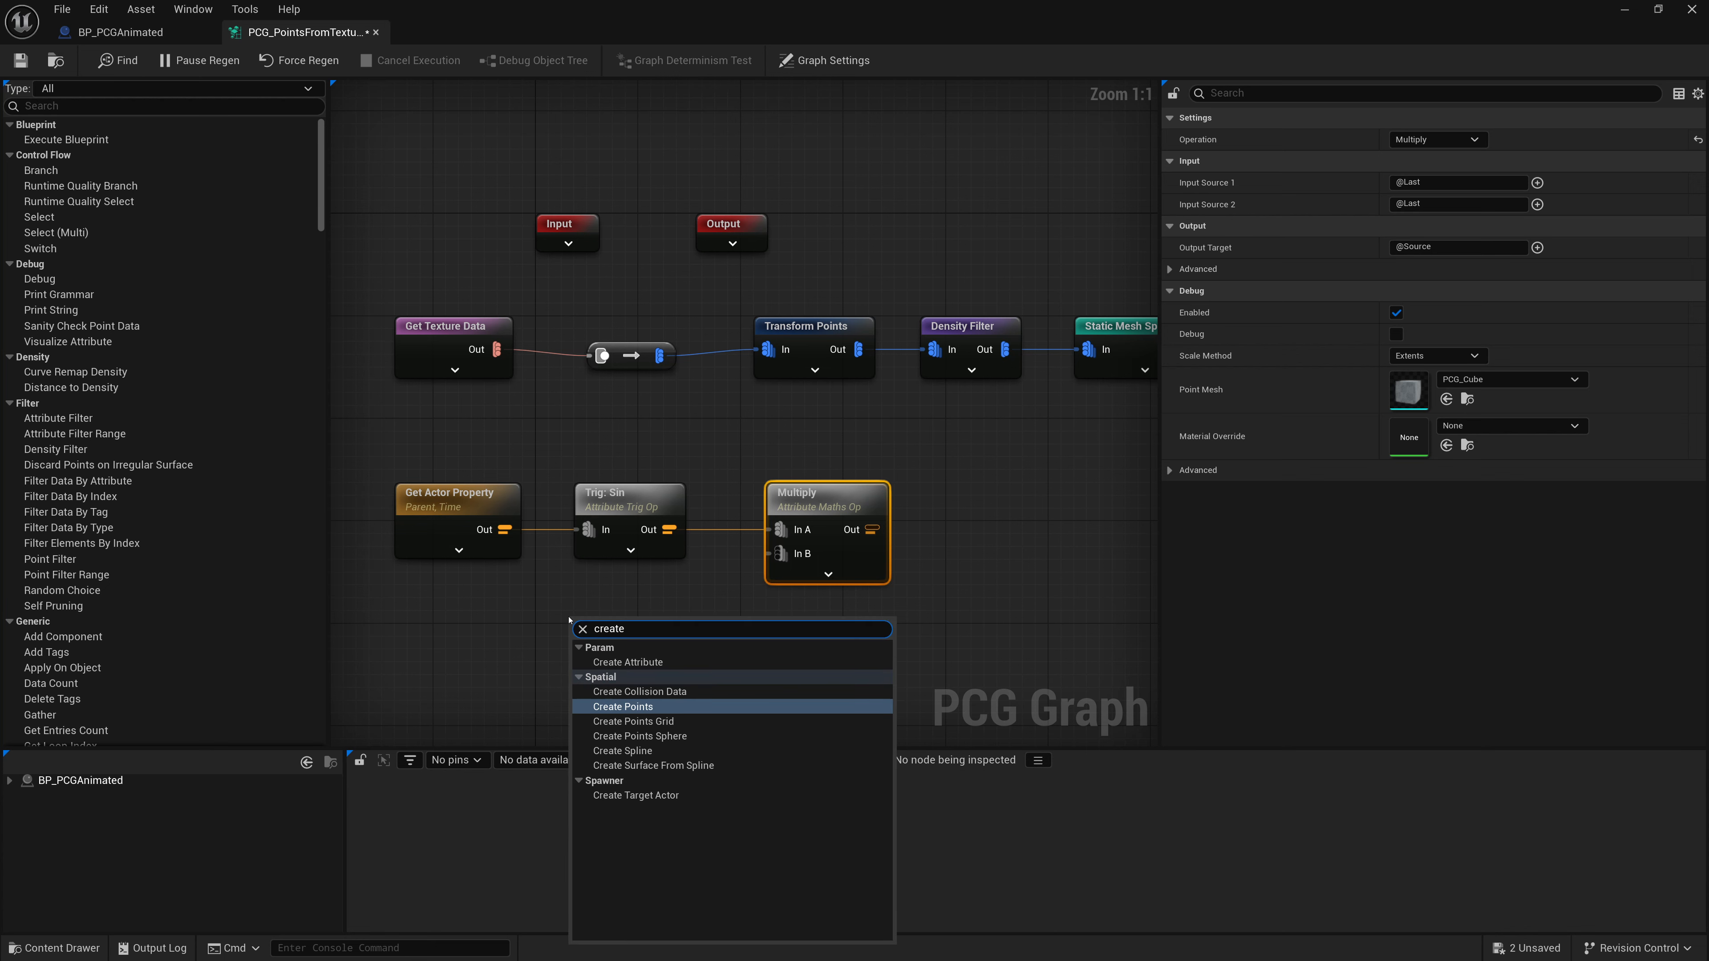
click(628, 662)
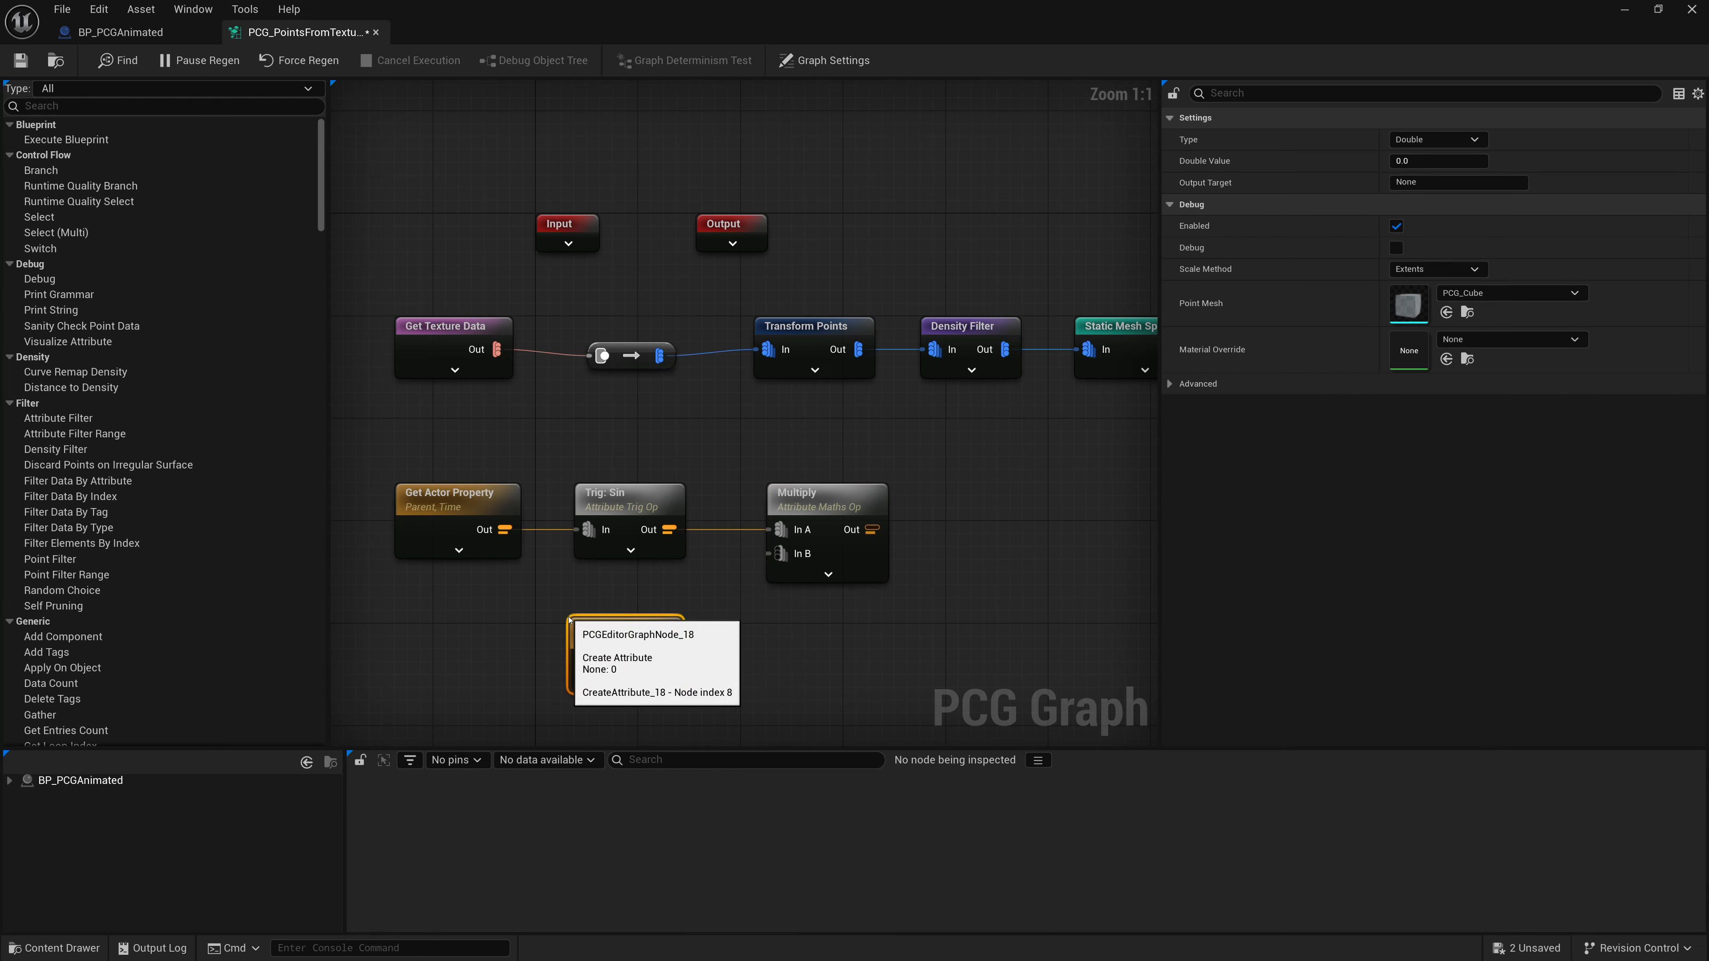
click(1425, 162)
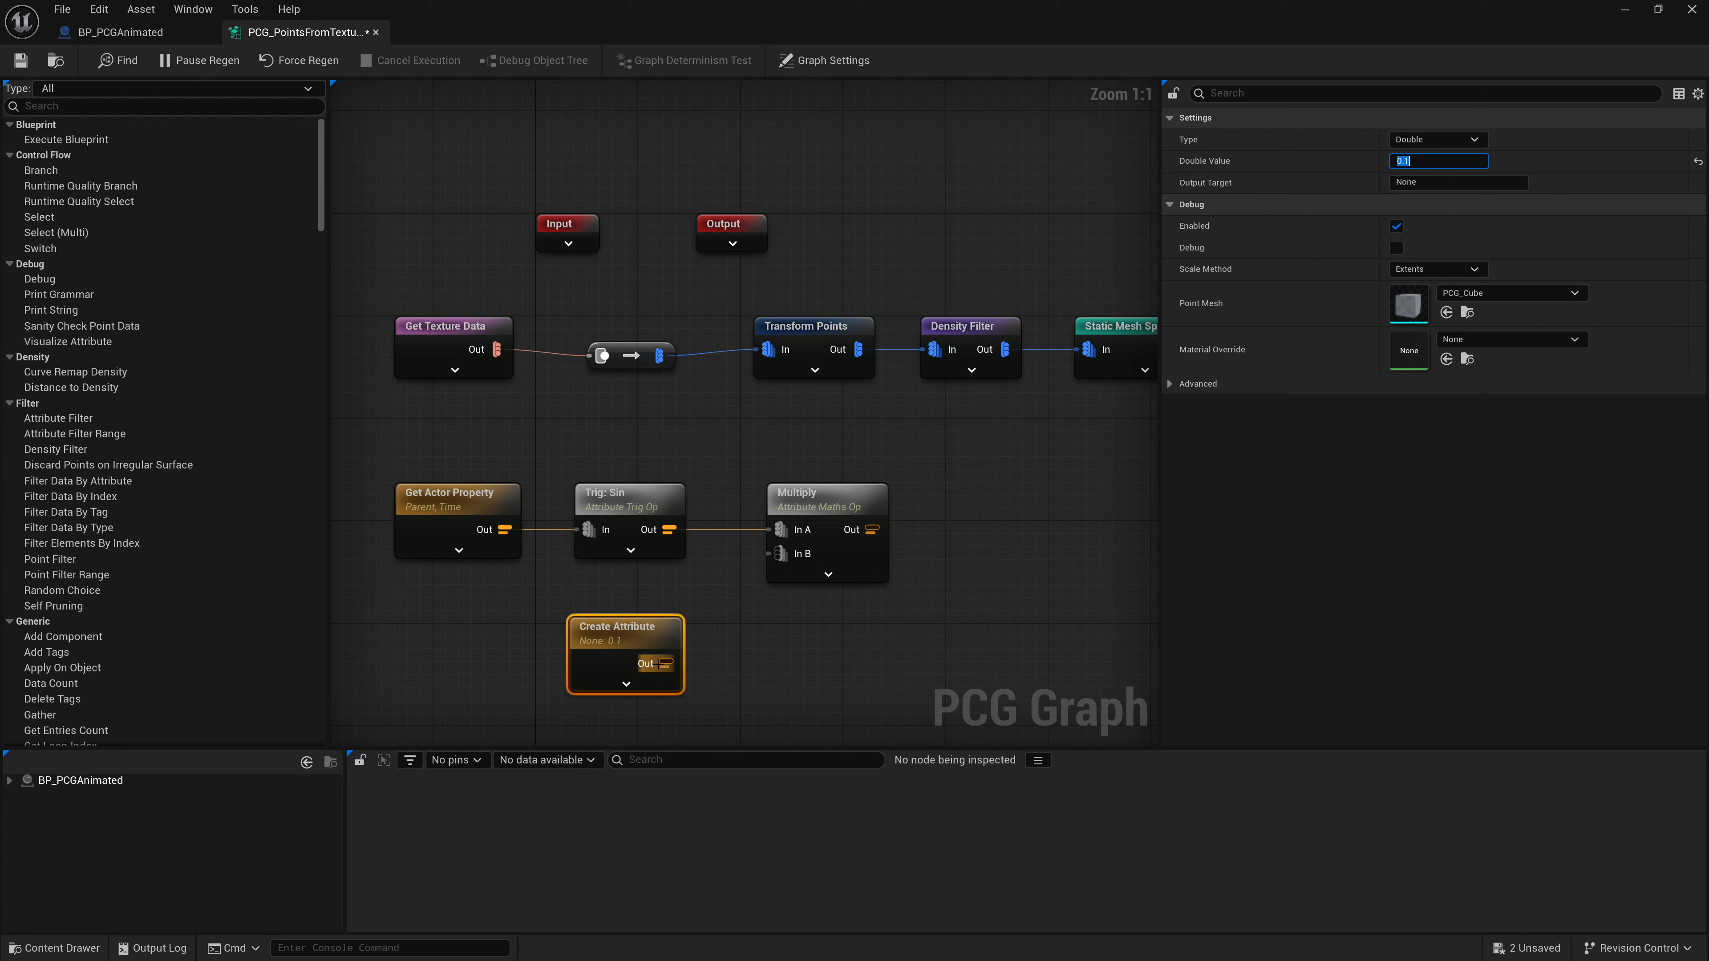
drag(667, 664, 781, 553)
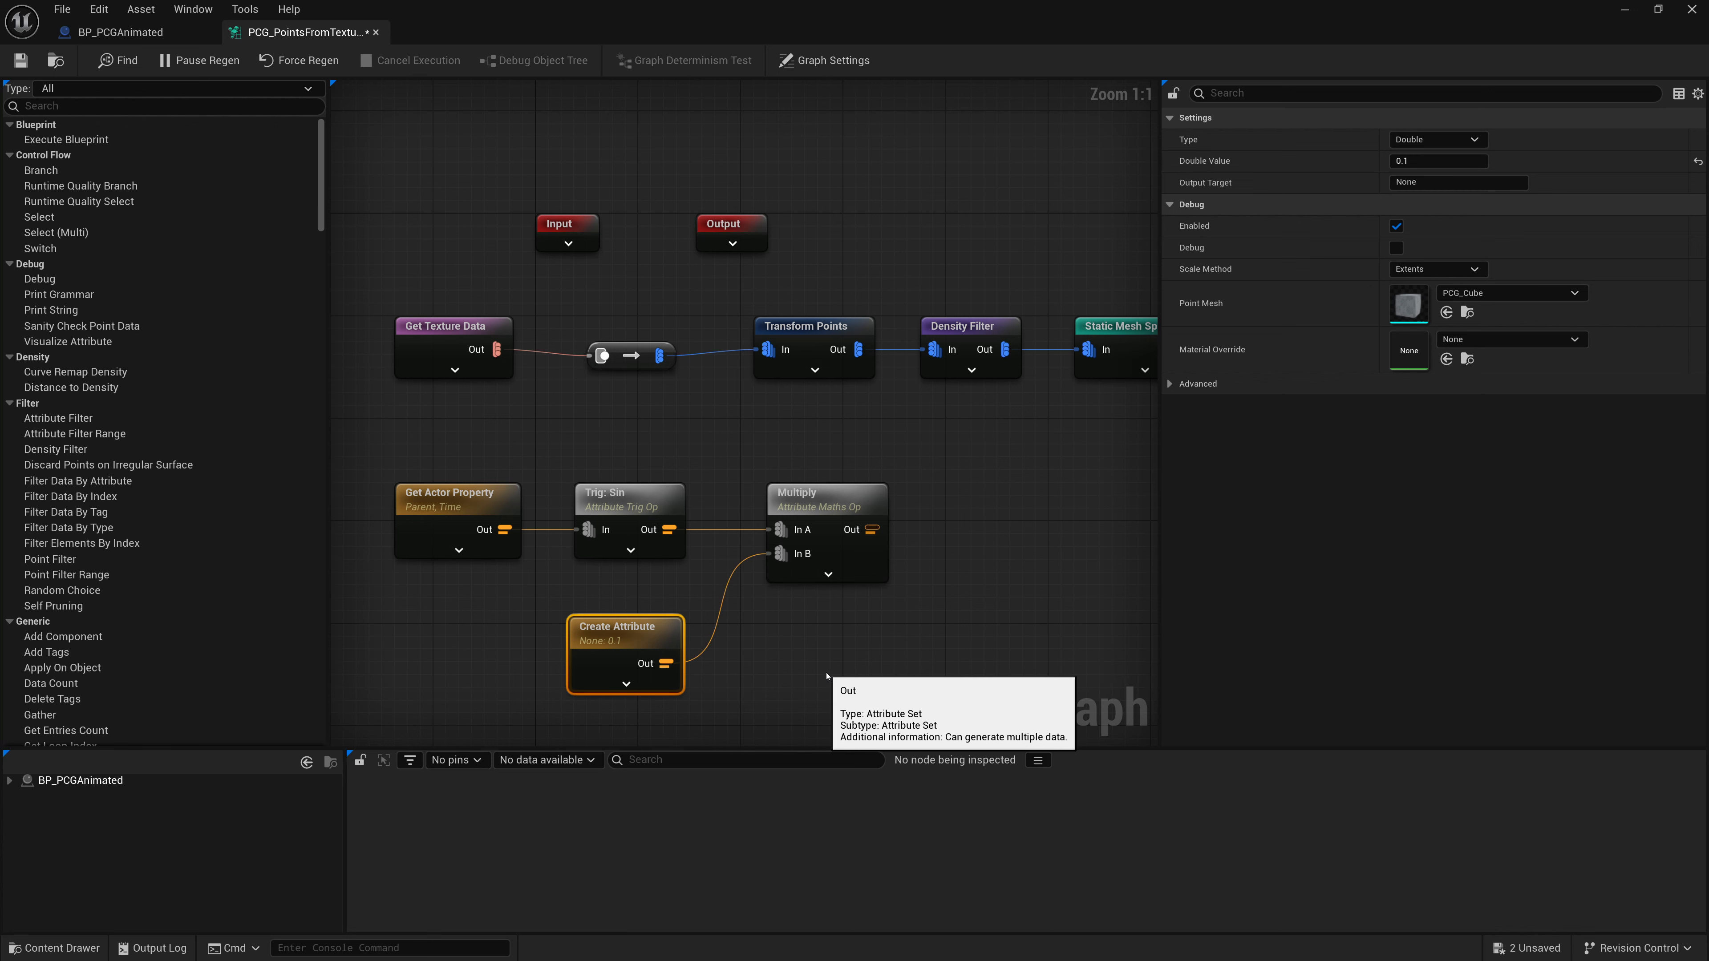
- Connect the Multiply output to the Transform Points node's Scale Max override pin
mouse_move(635, 632)
mouse_down()
mouse_move(653, 615)
mouse_move(638, 603)
mouse_up()
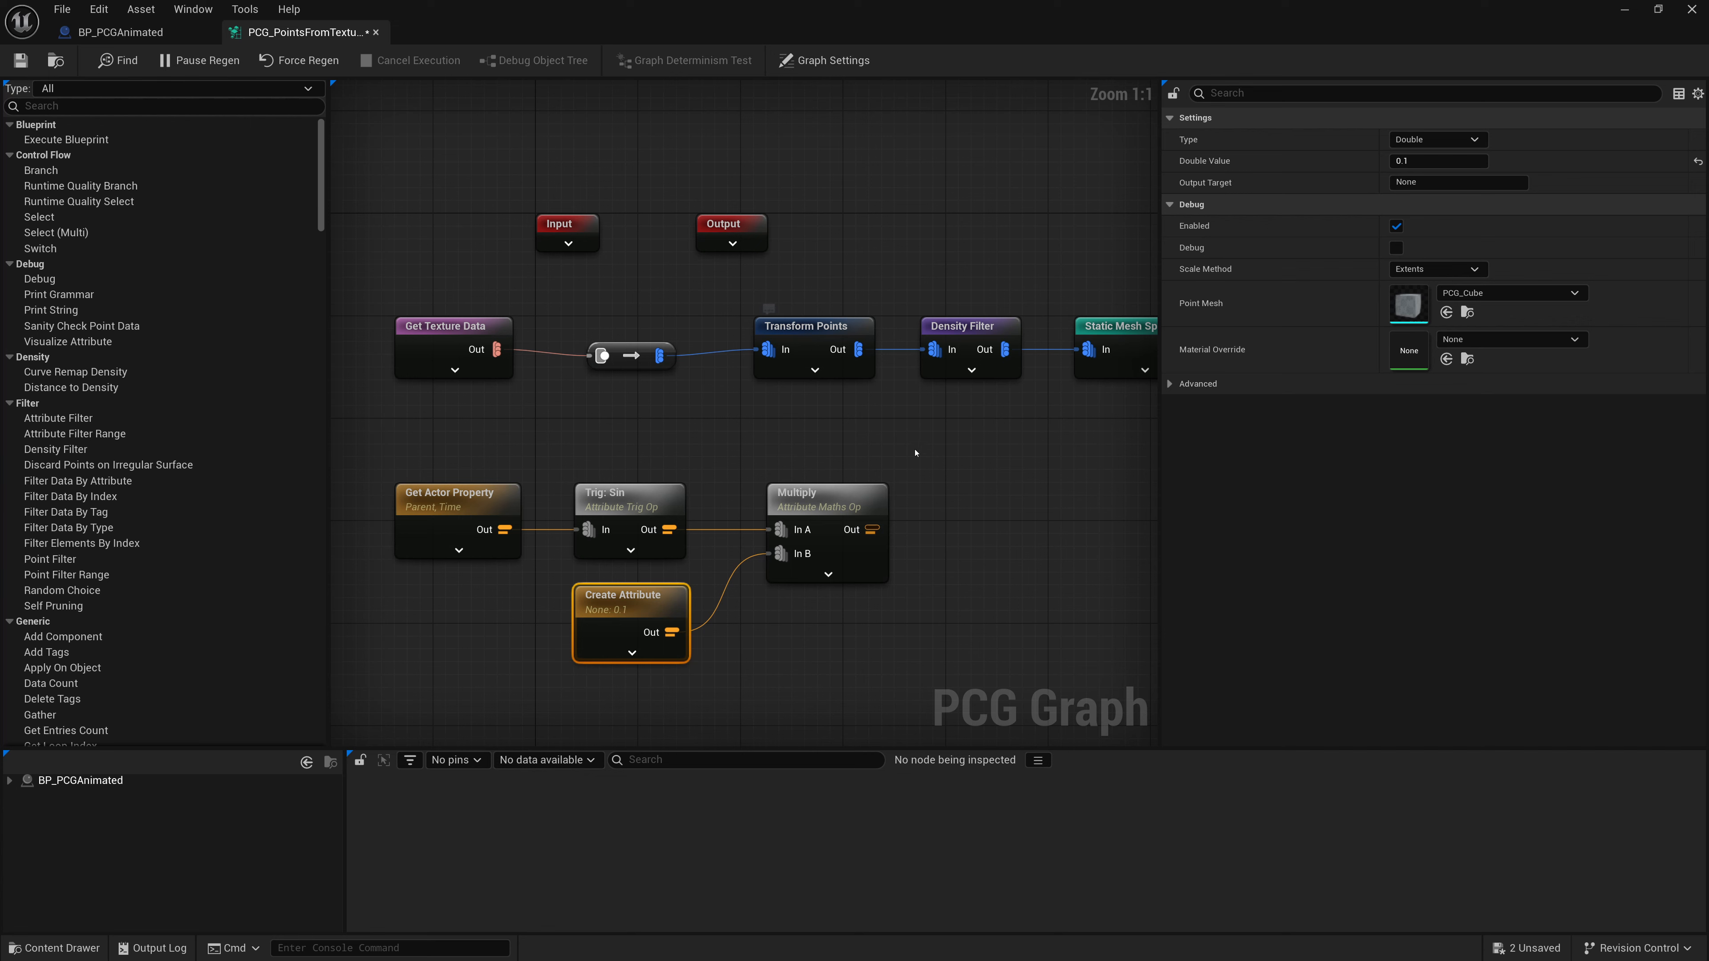
drag(916, 453, 681, 533)
drag(835, 500, 693, 450)
right_drag(815, 410, 927, 390)
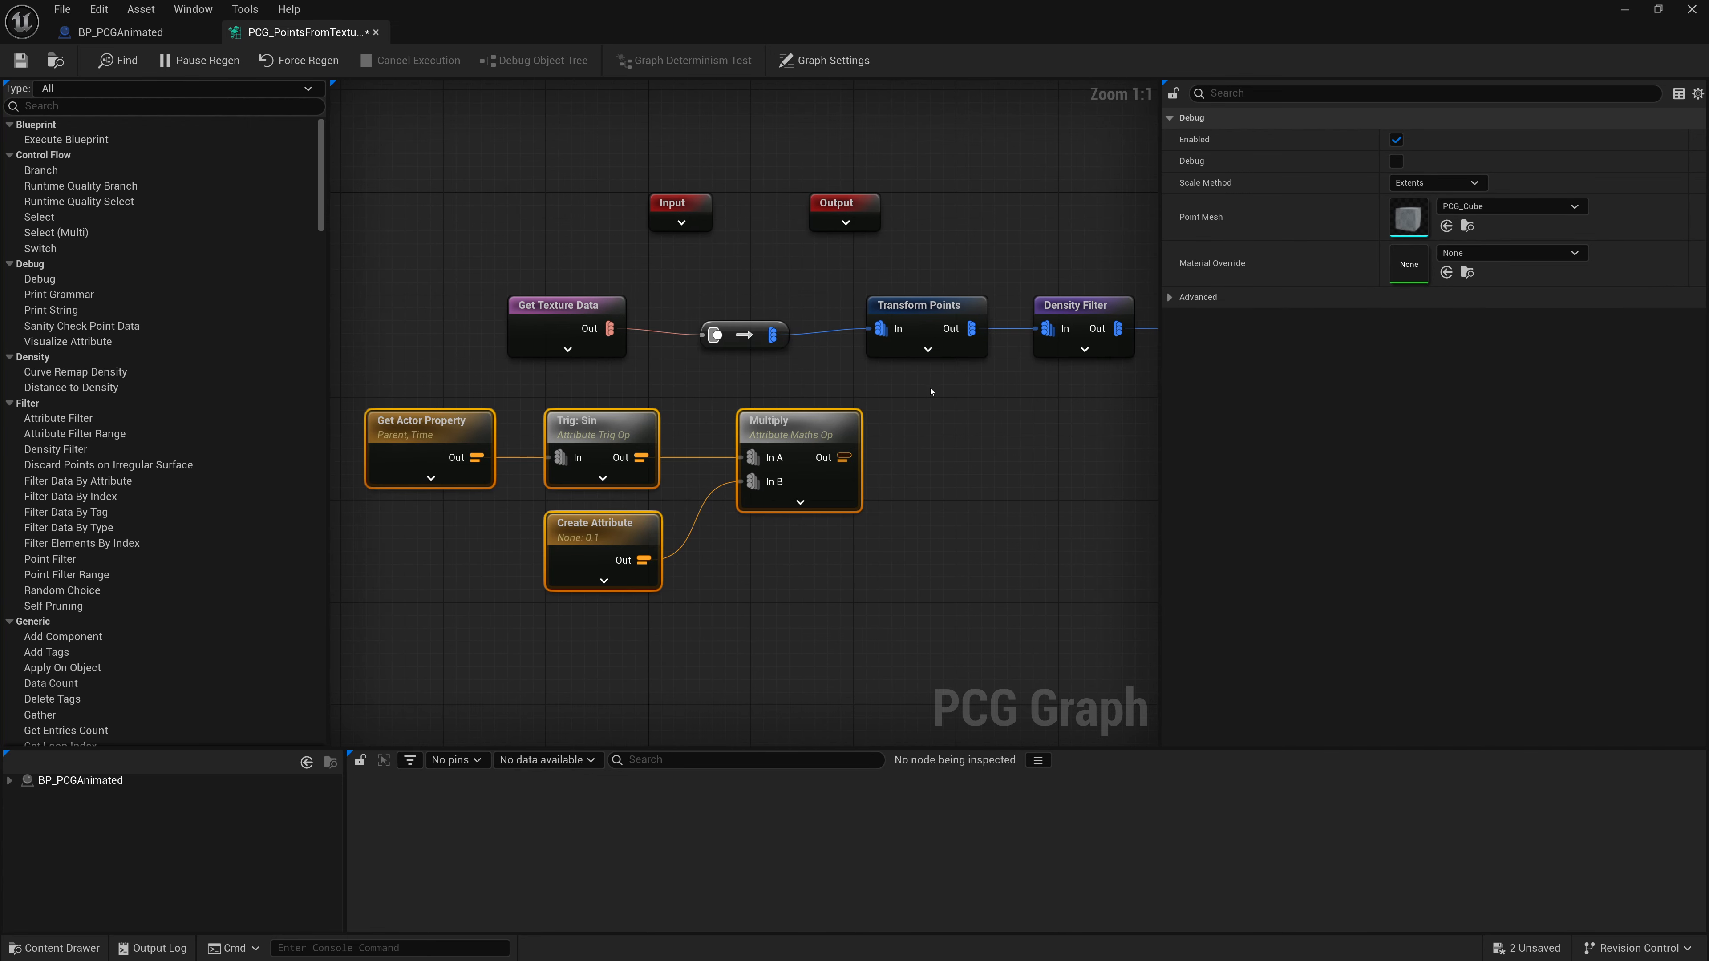
click(928, 351)
drag(813, 426, 749, 490)
right_drag(749, 490, 870, 387)
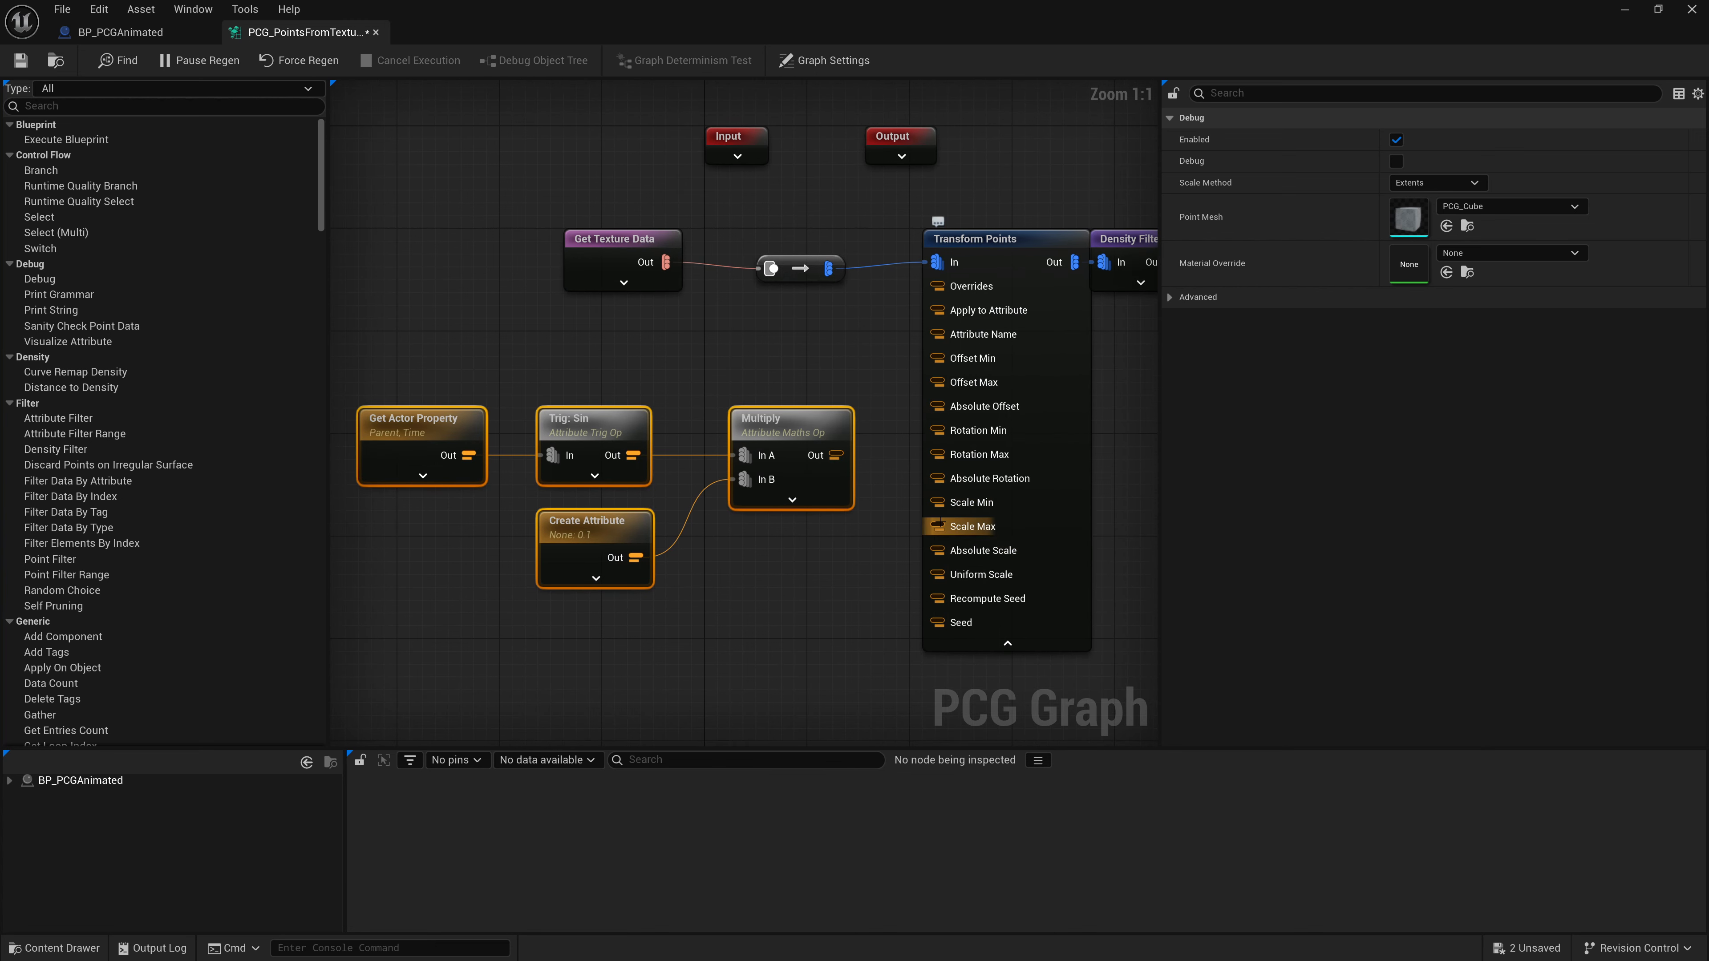
drag(937, 526, 843, 456)
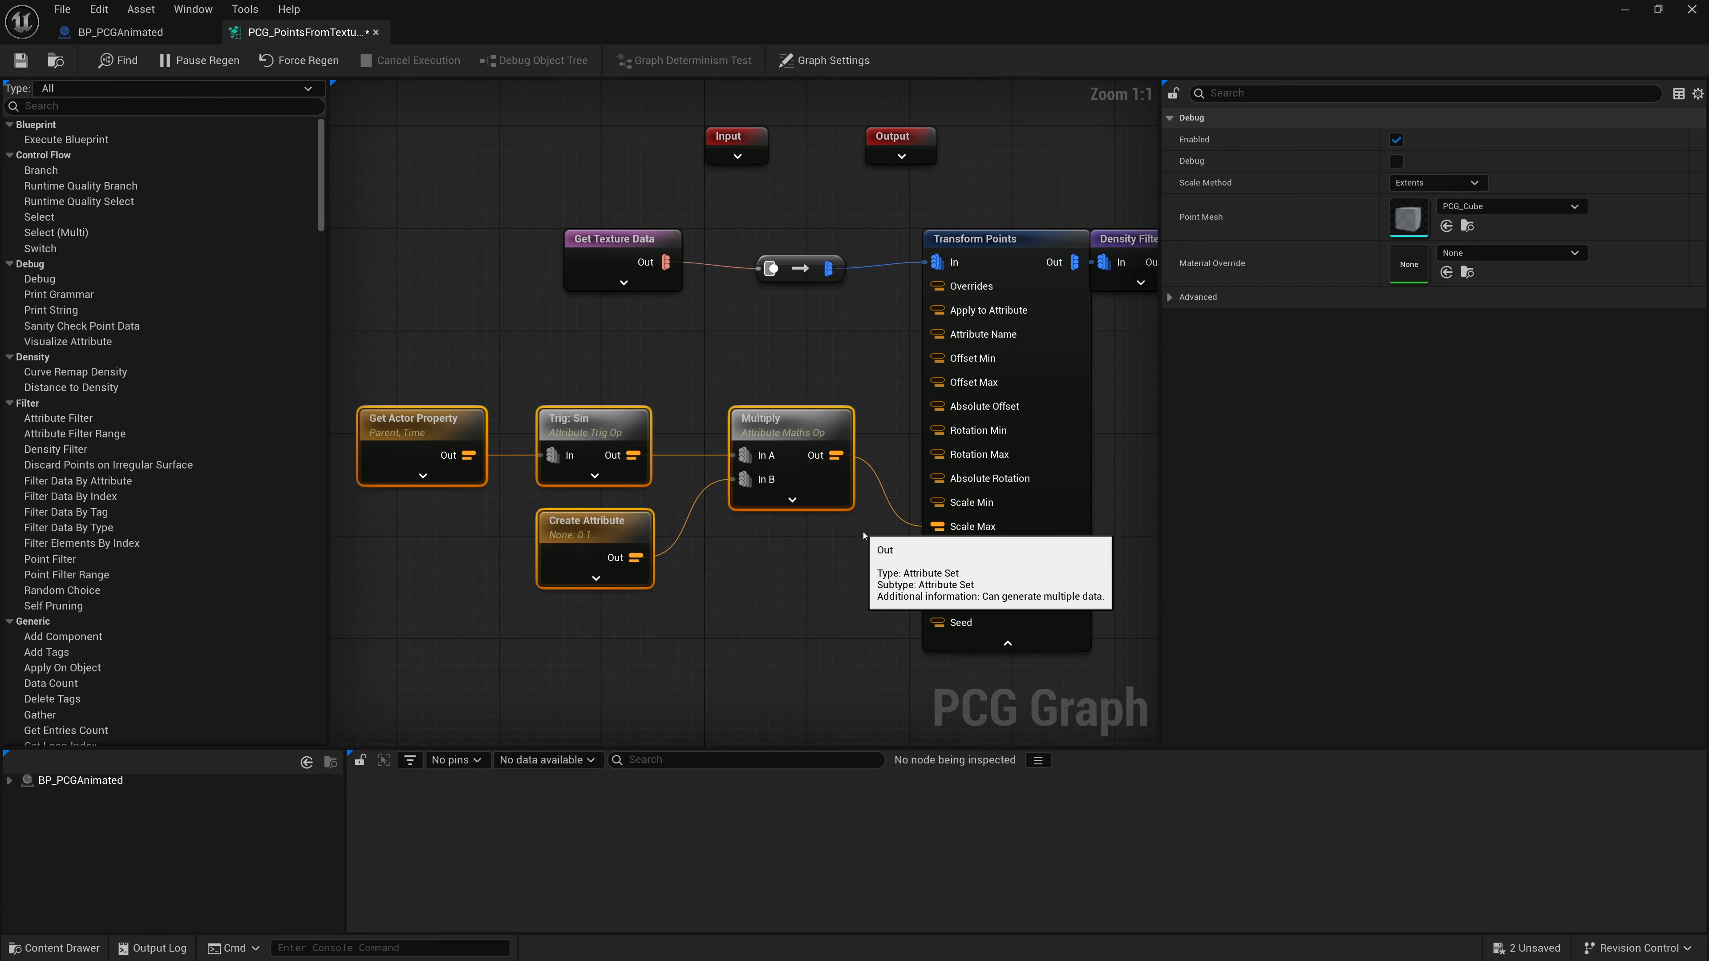
- Save the PCG graph
right_drag(1100, 476, 1006, 468)
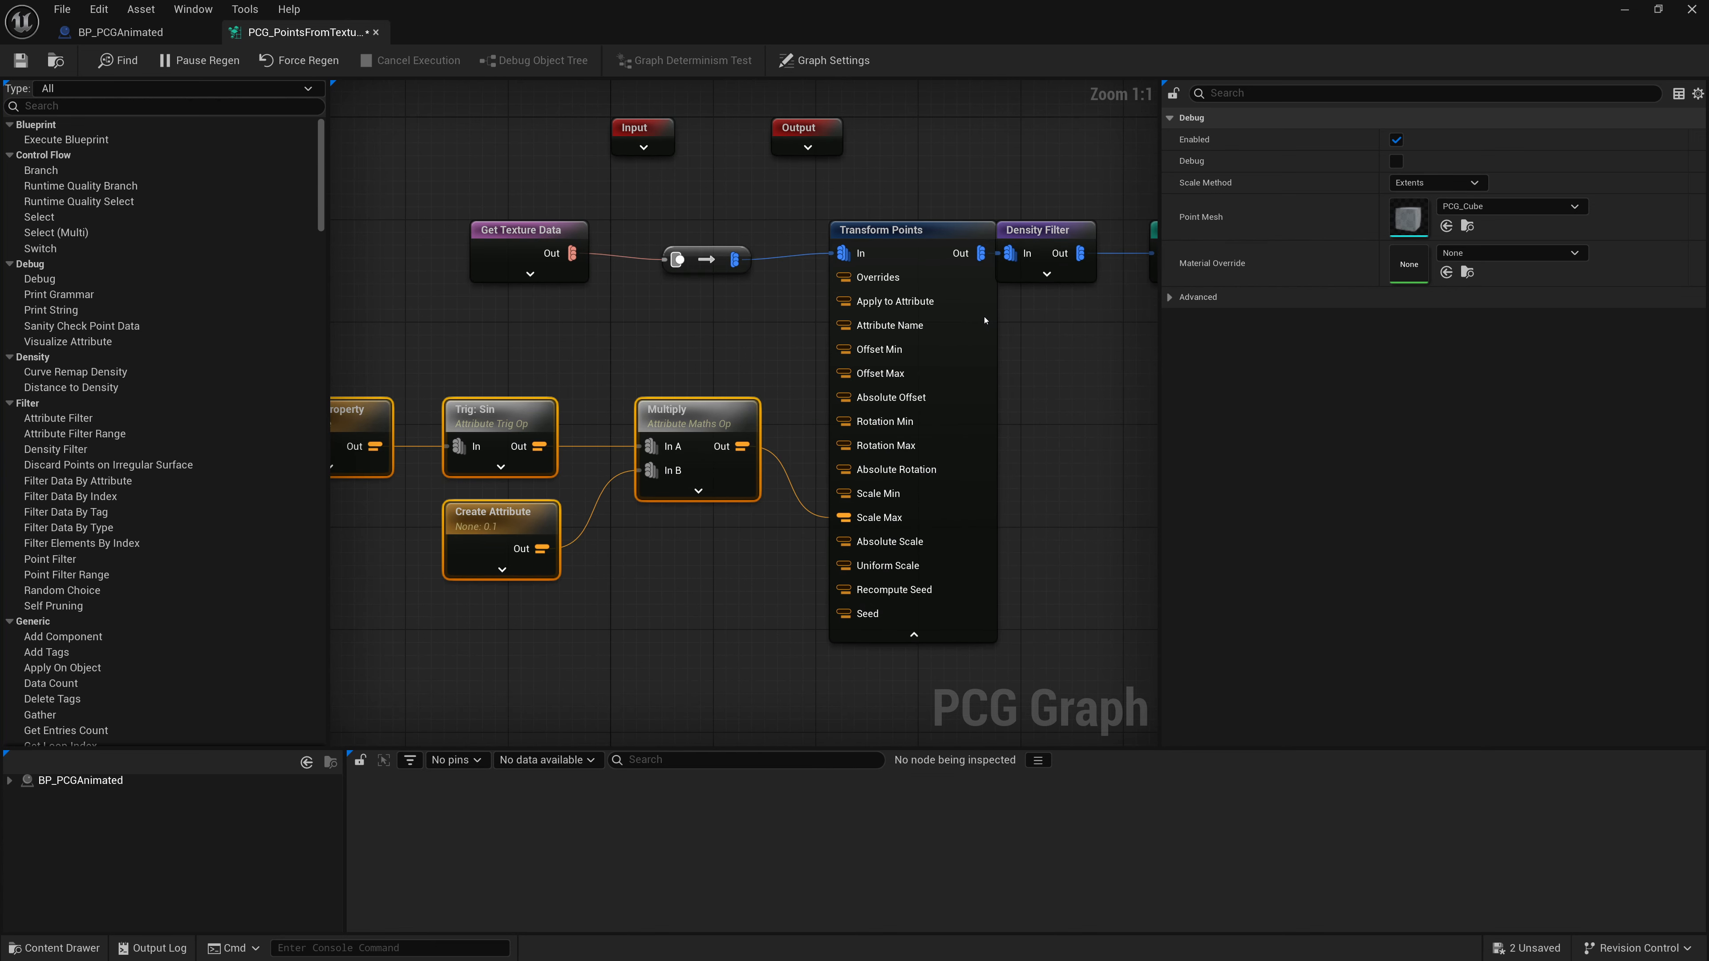
click(986, 363)
scroll(1118, 515, down, 1)
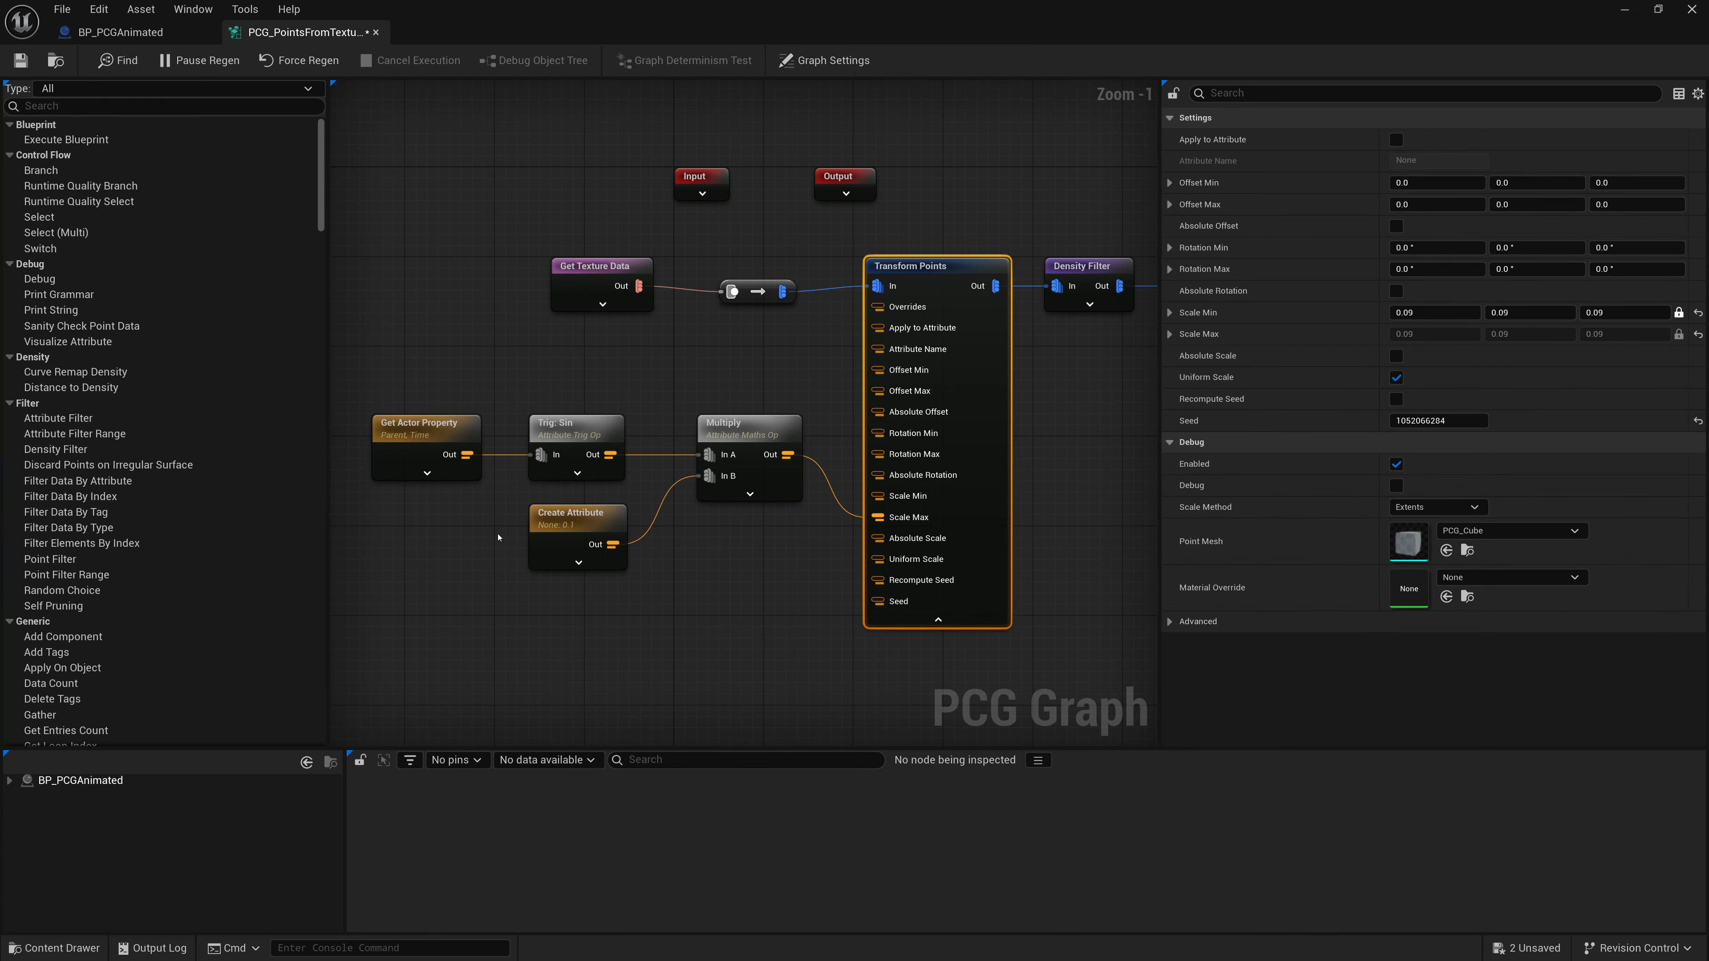
scroll(739, 548, down, 2)
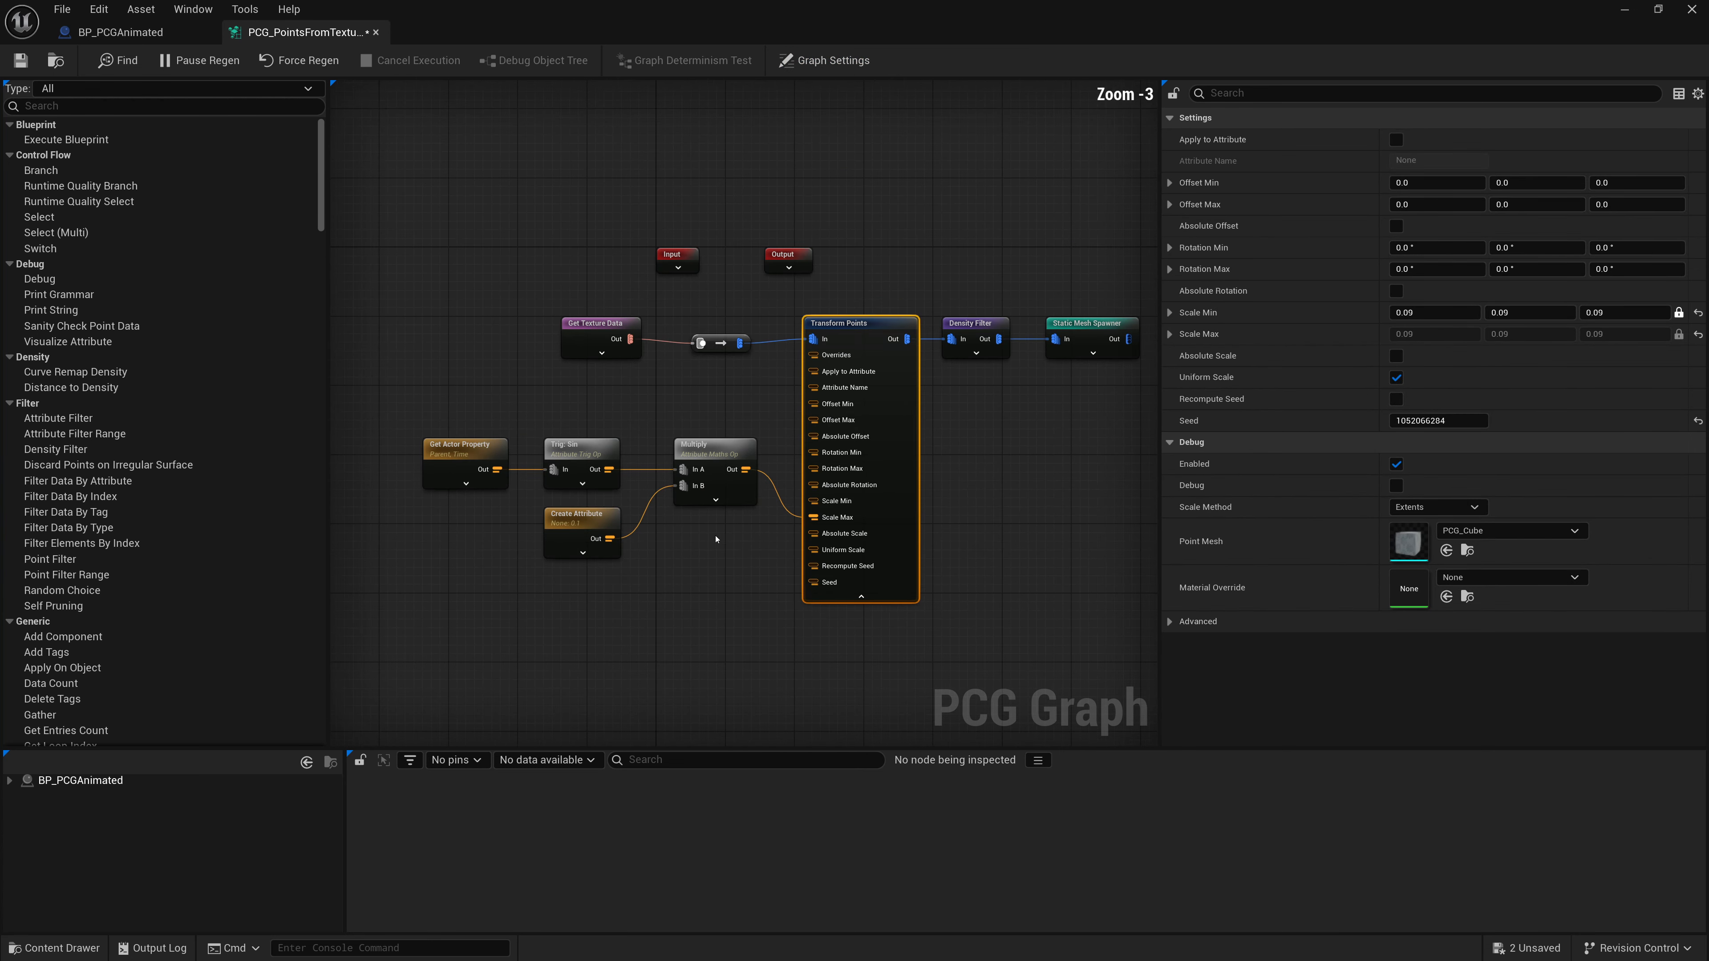
right_drag(932, 484, 872, 492)
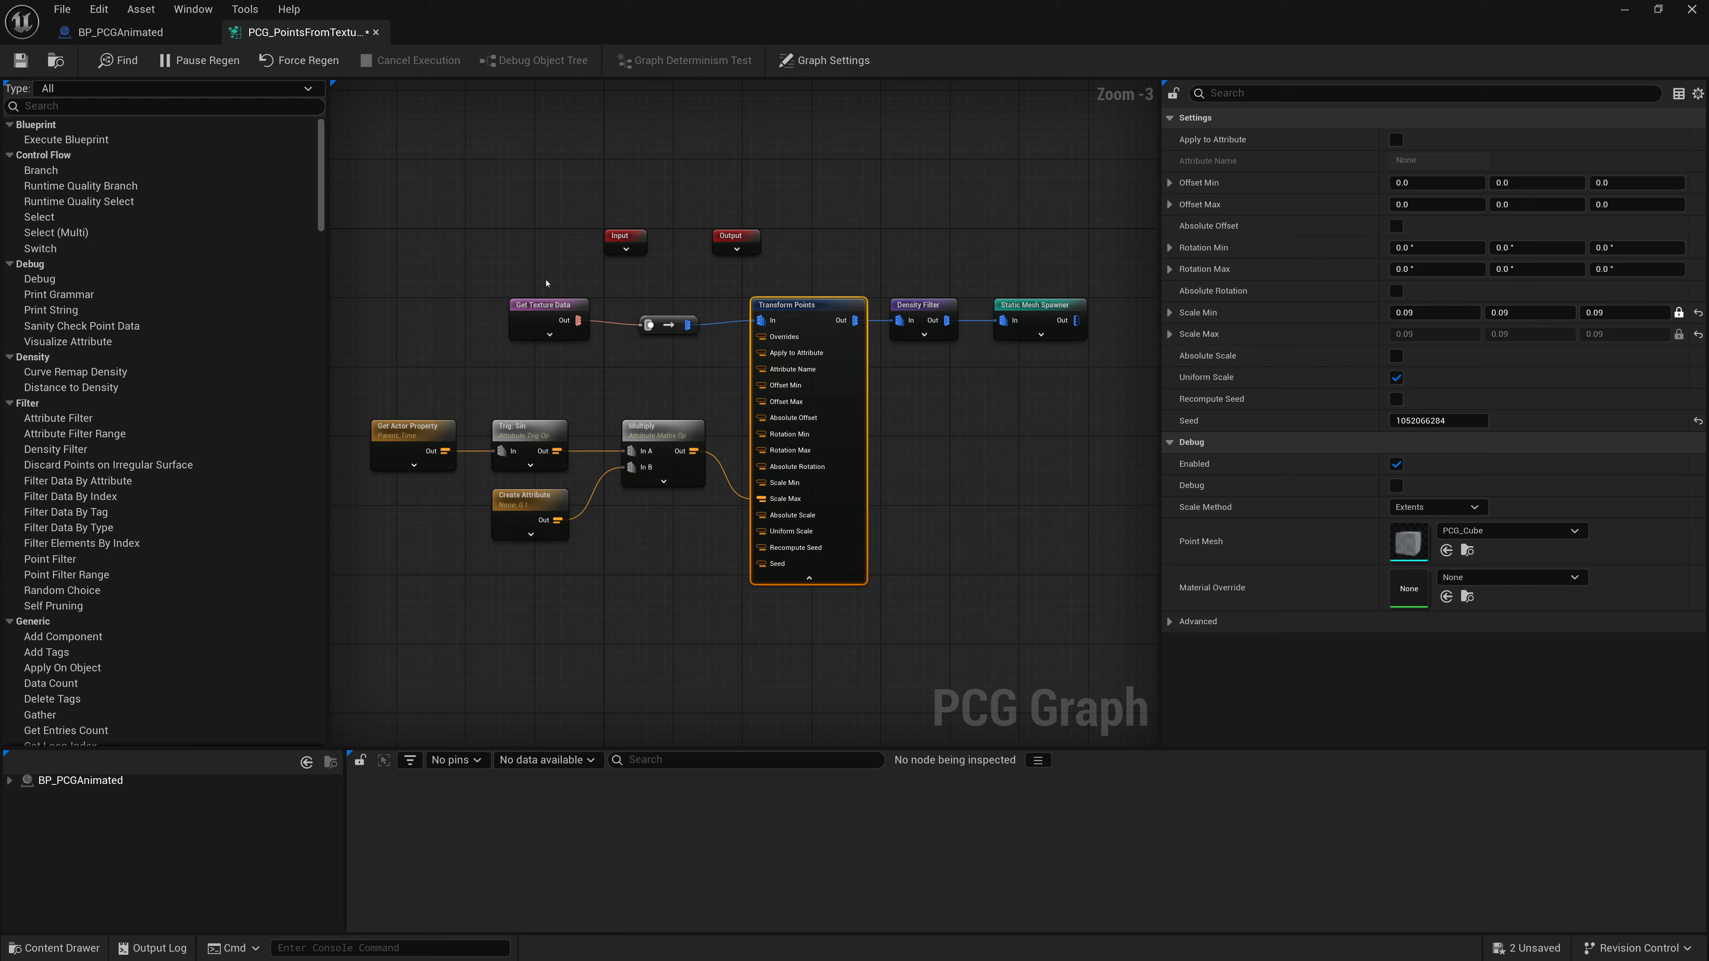
click(20, 60)
- Simulate the level to preview the animated cubes, then stop the simulation
click(1626, 14)
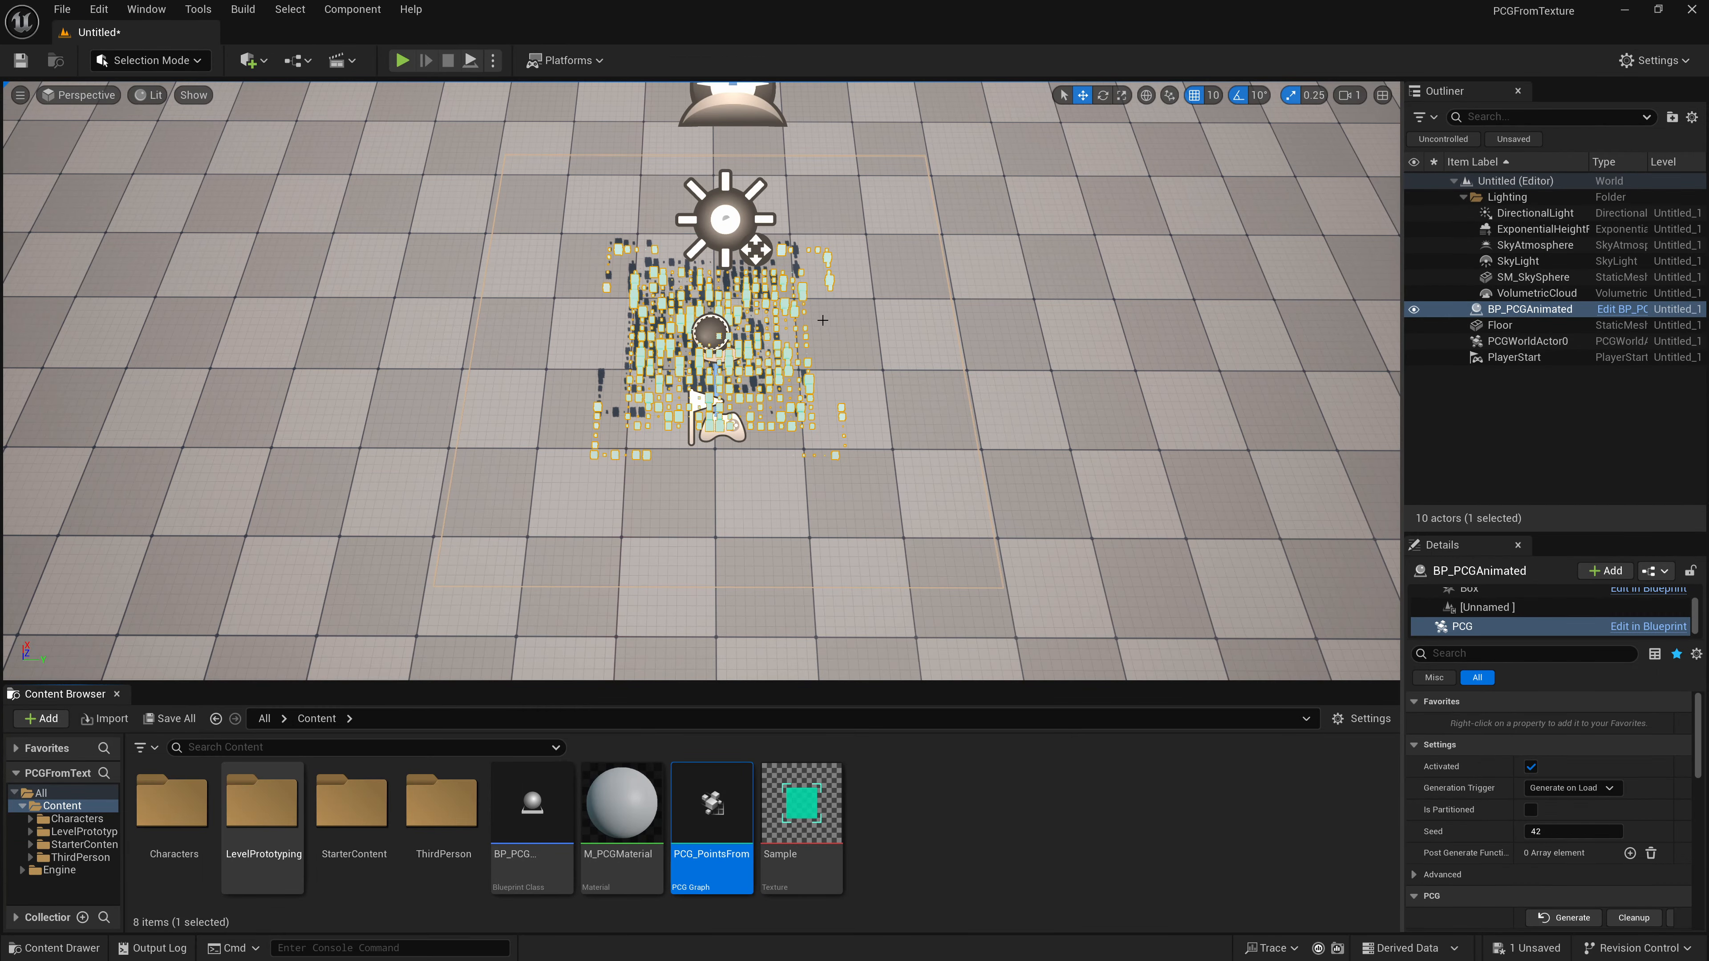
scroll(822, 321, up, 6)
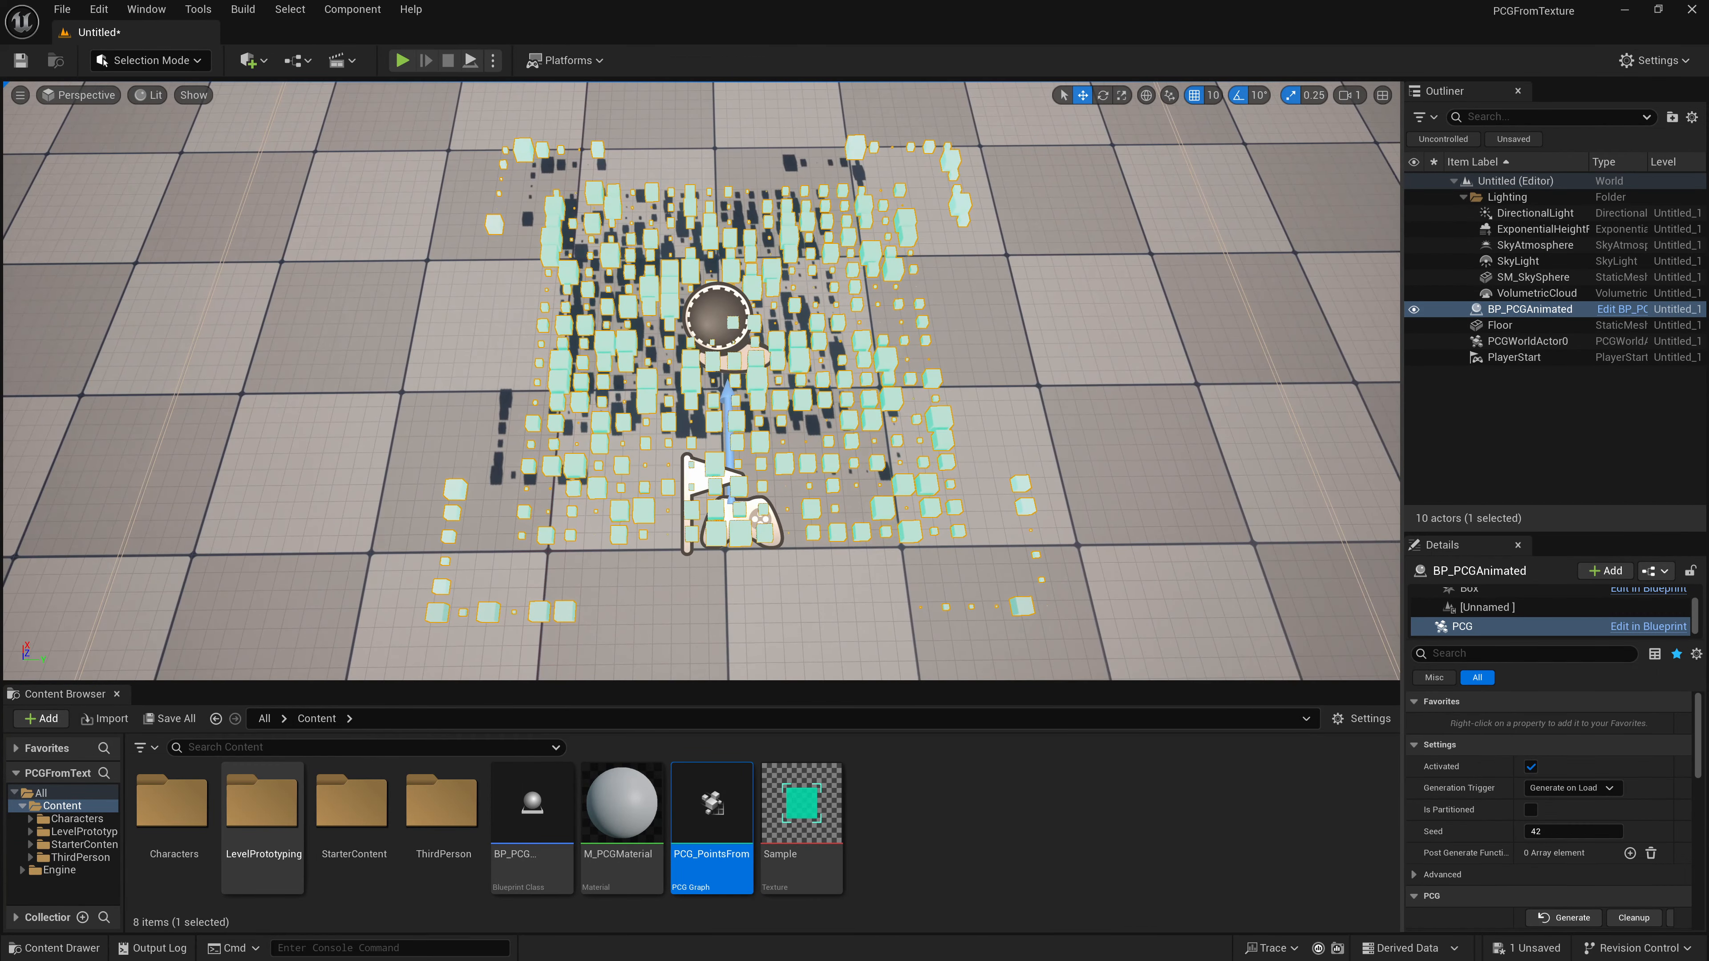
right_drag(822, 321, 819, 321)
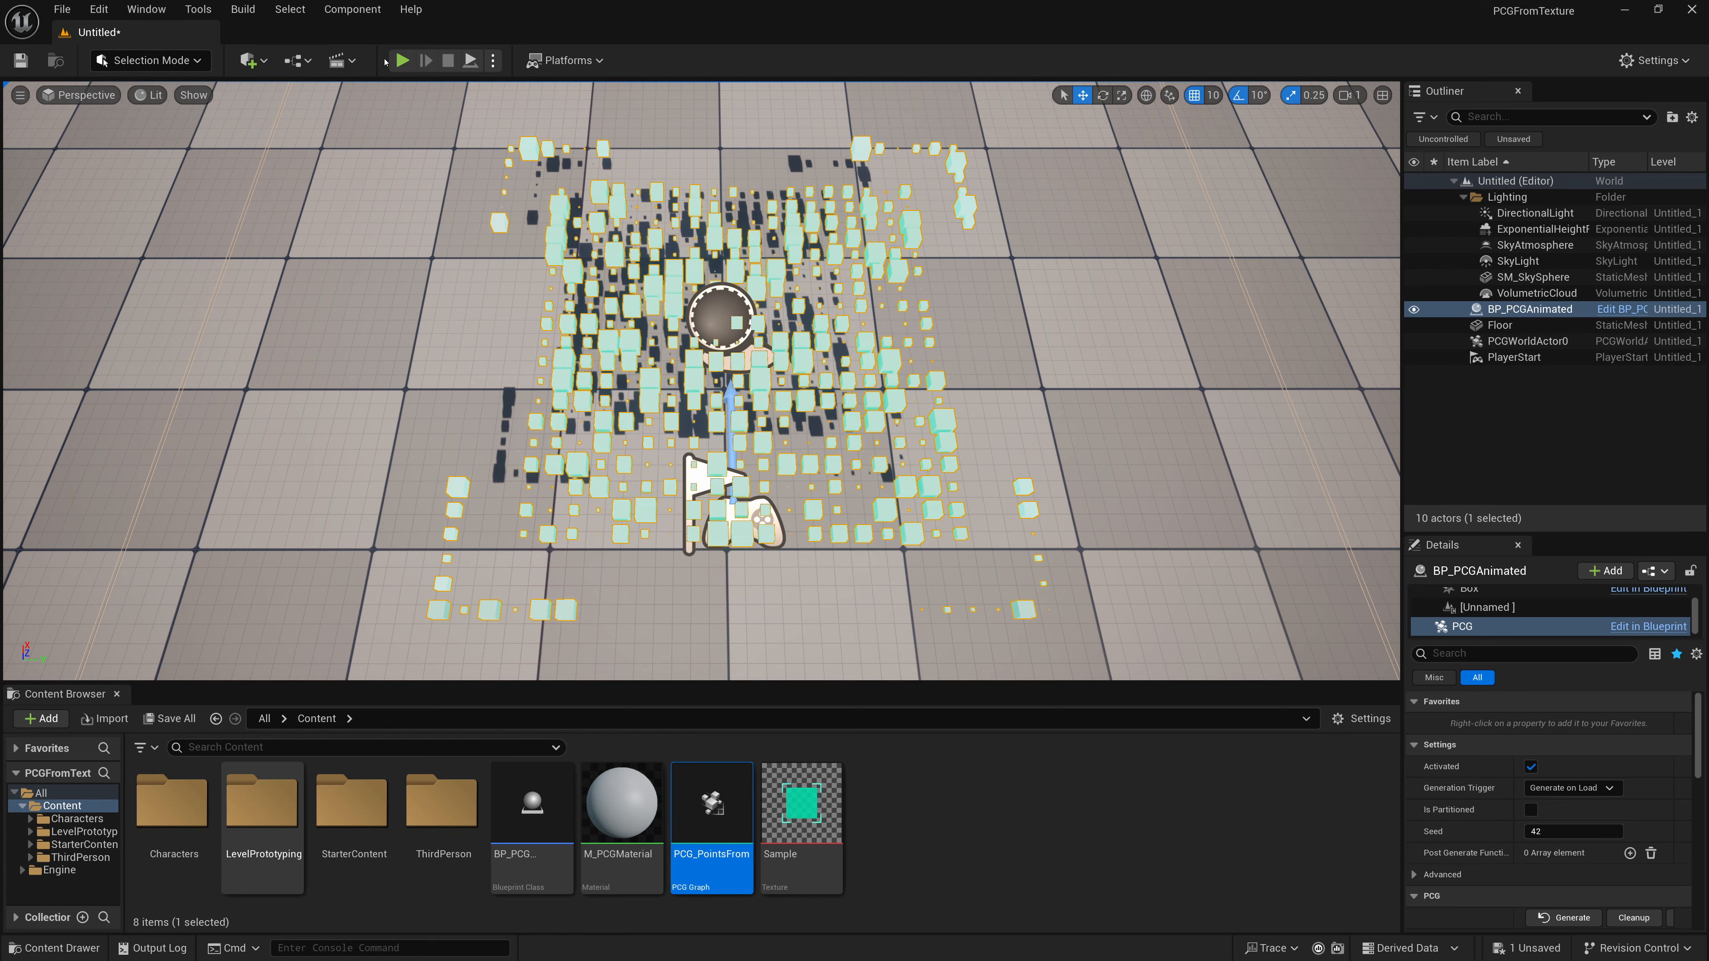
click(494, 60)
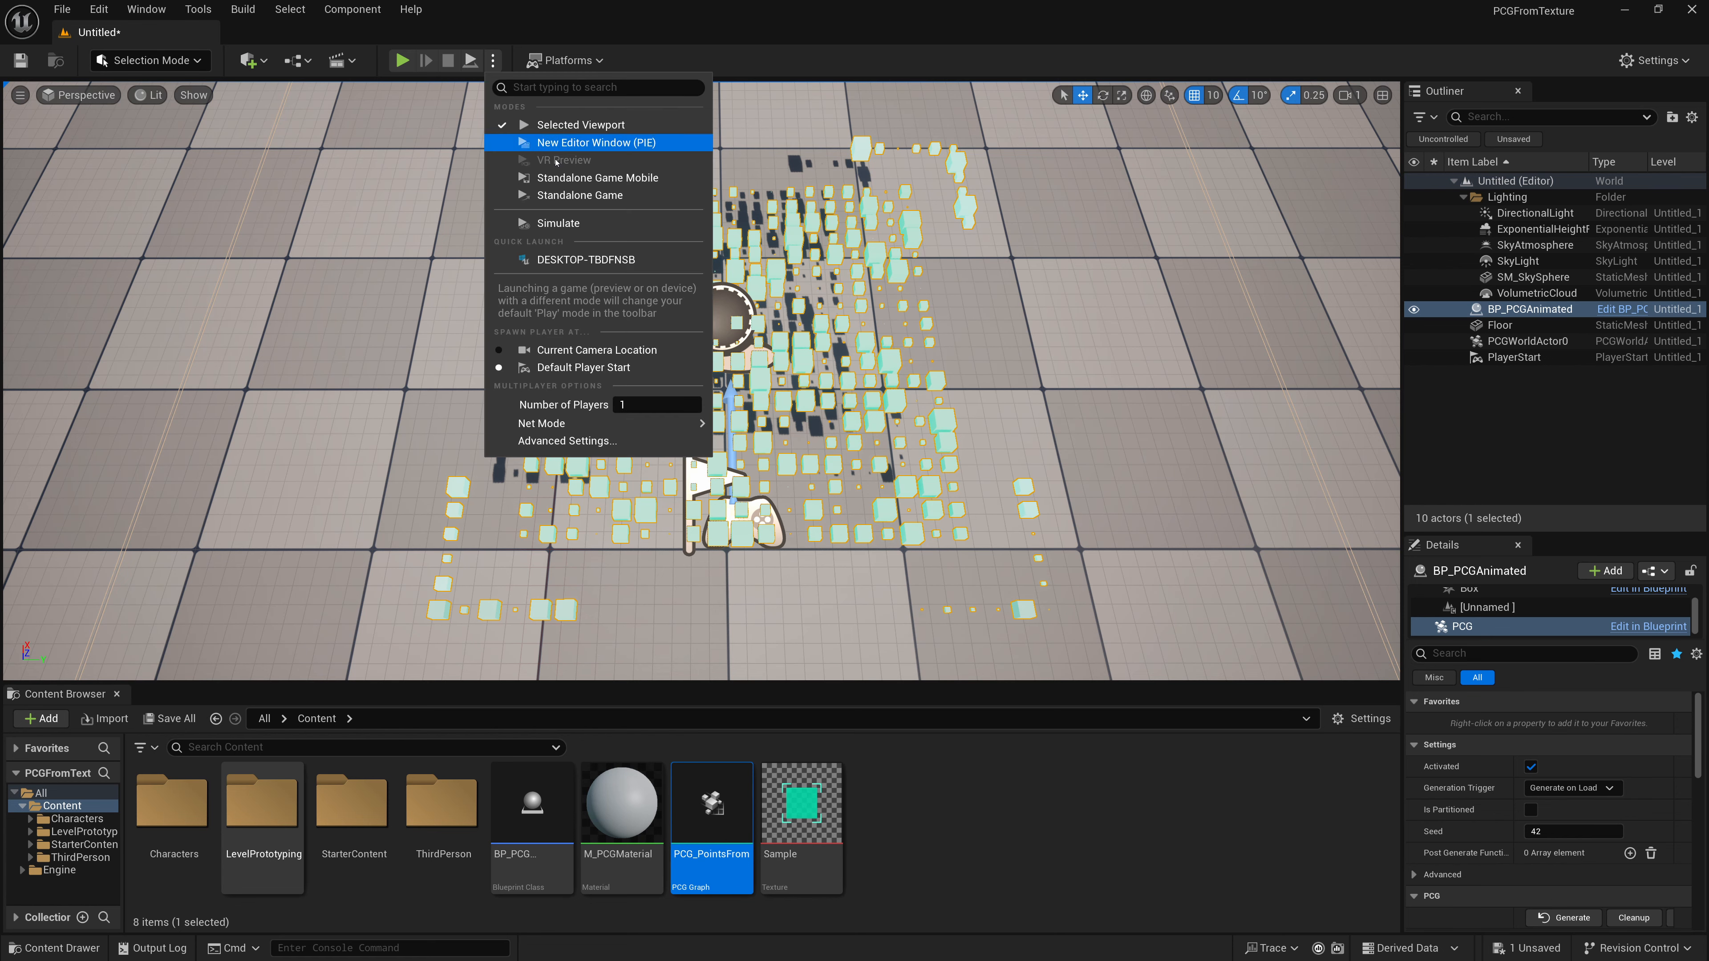
click(559, 223)
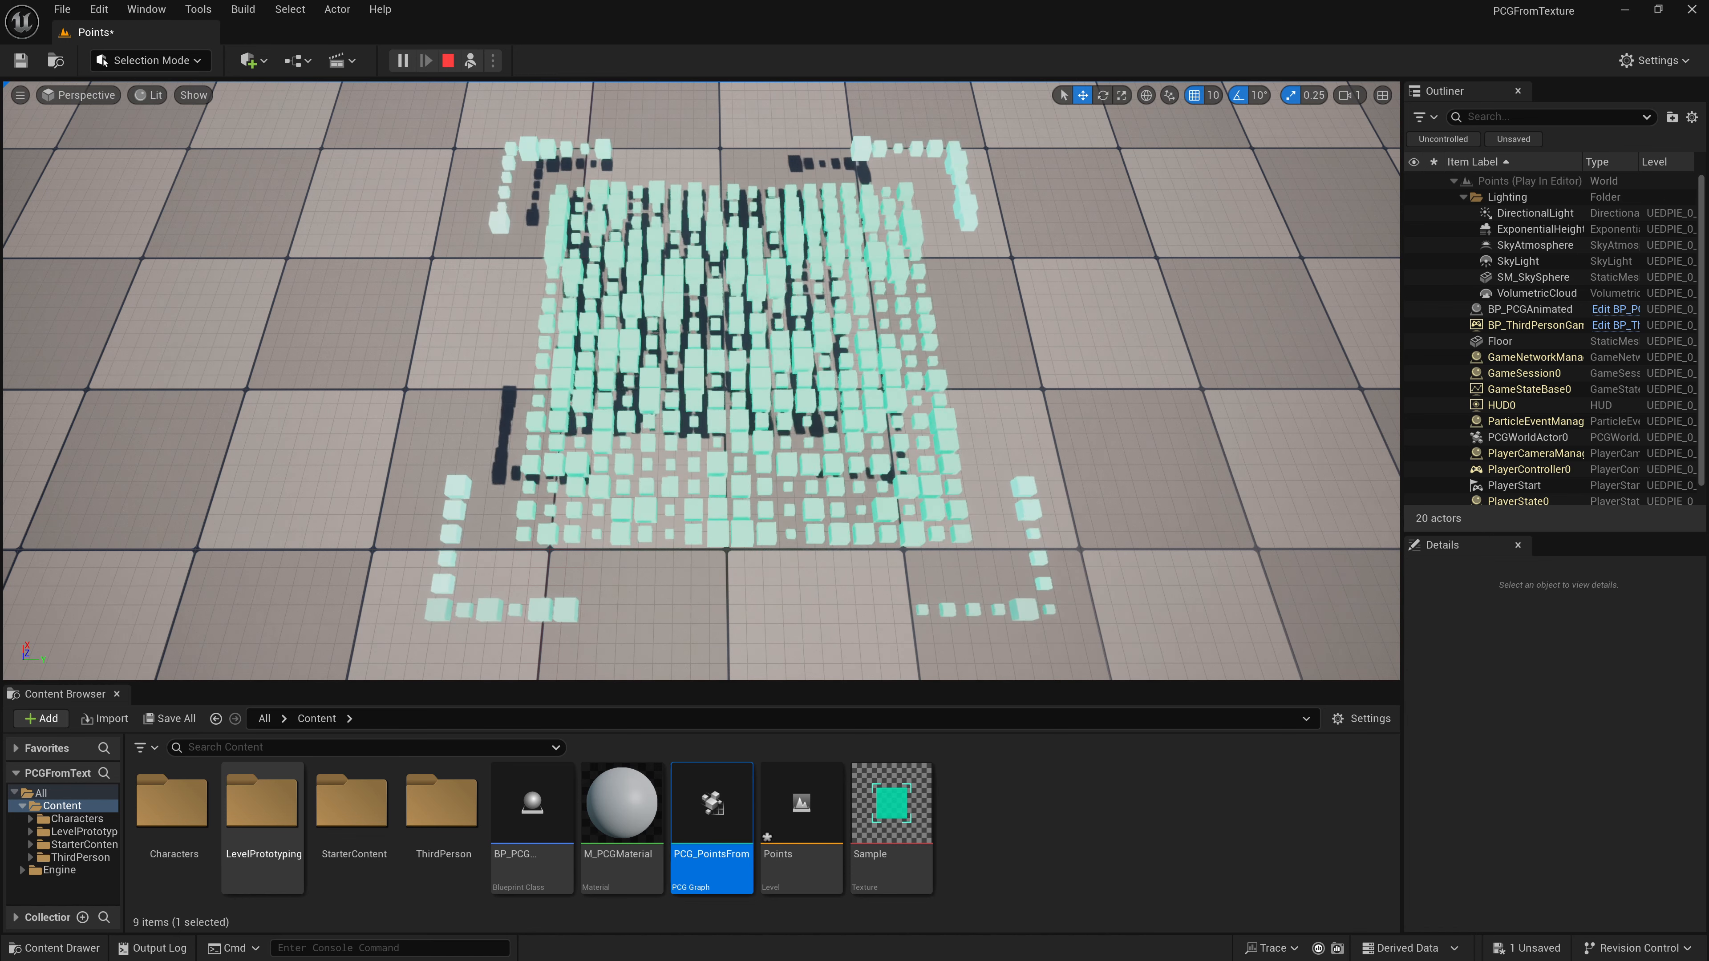
key(Escape)
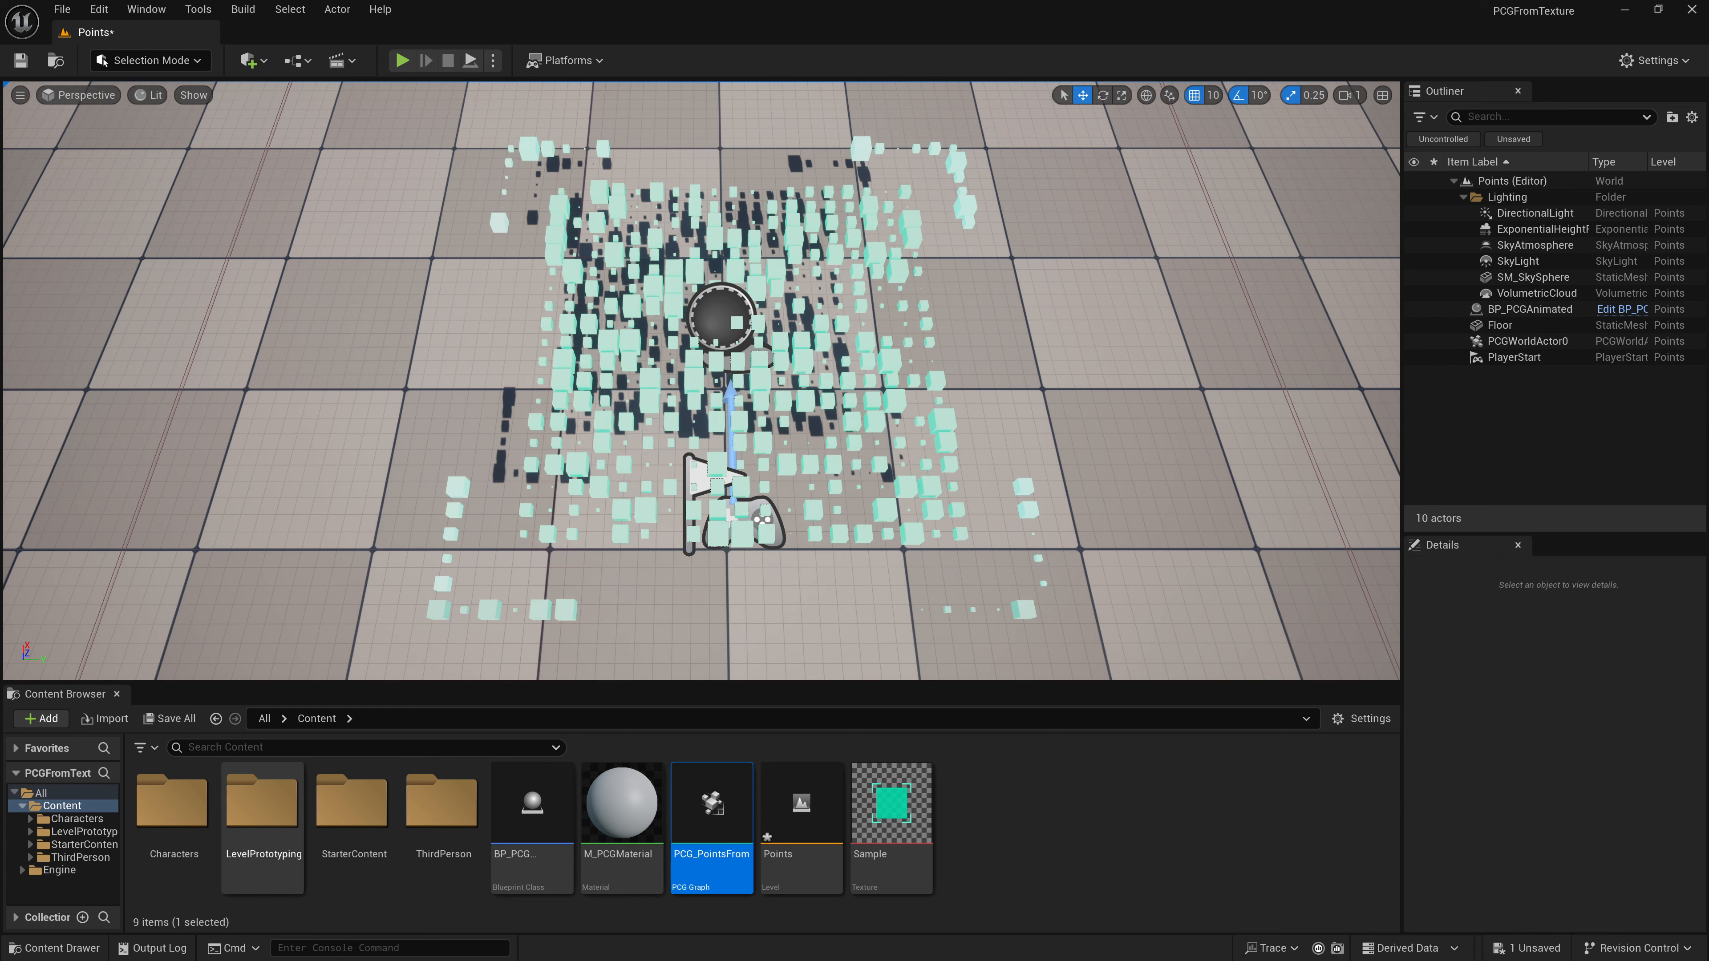
- Reopen the PCG graph and add a Duplicate Point node near the Static Mesh Spawner
double_click(708, 825)
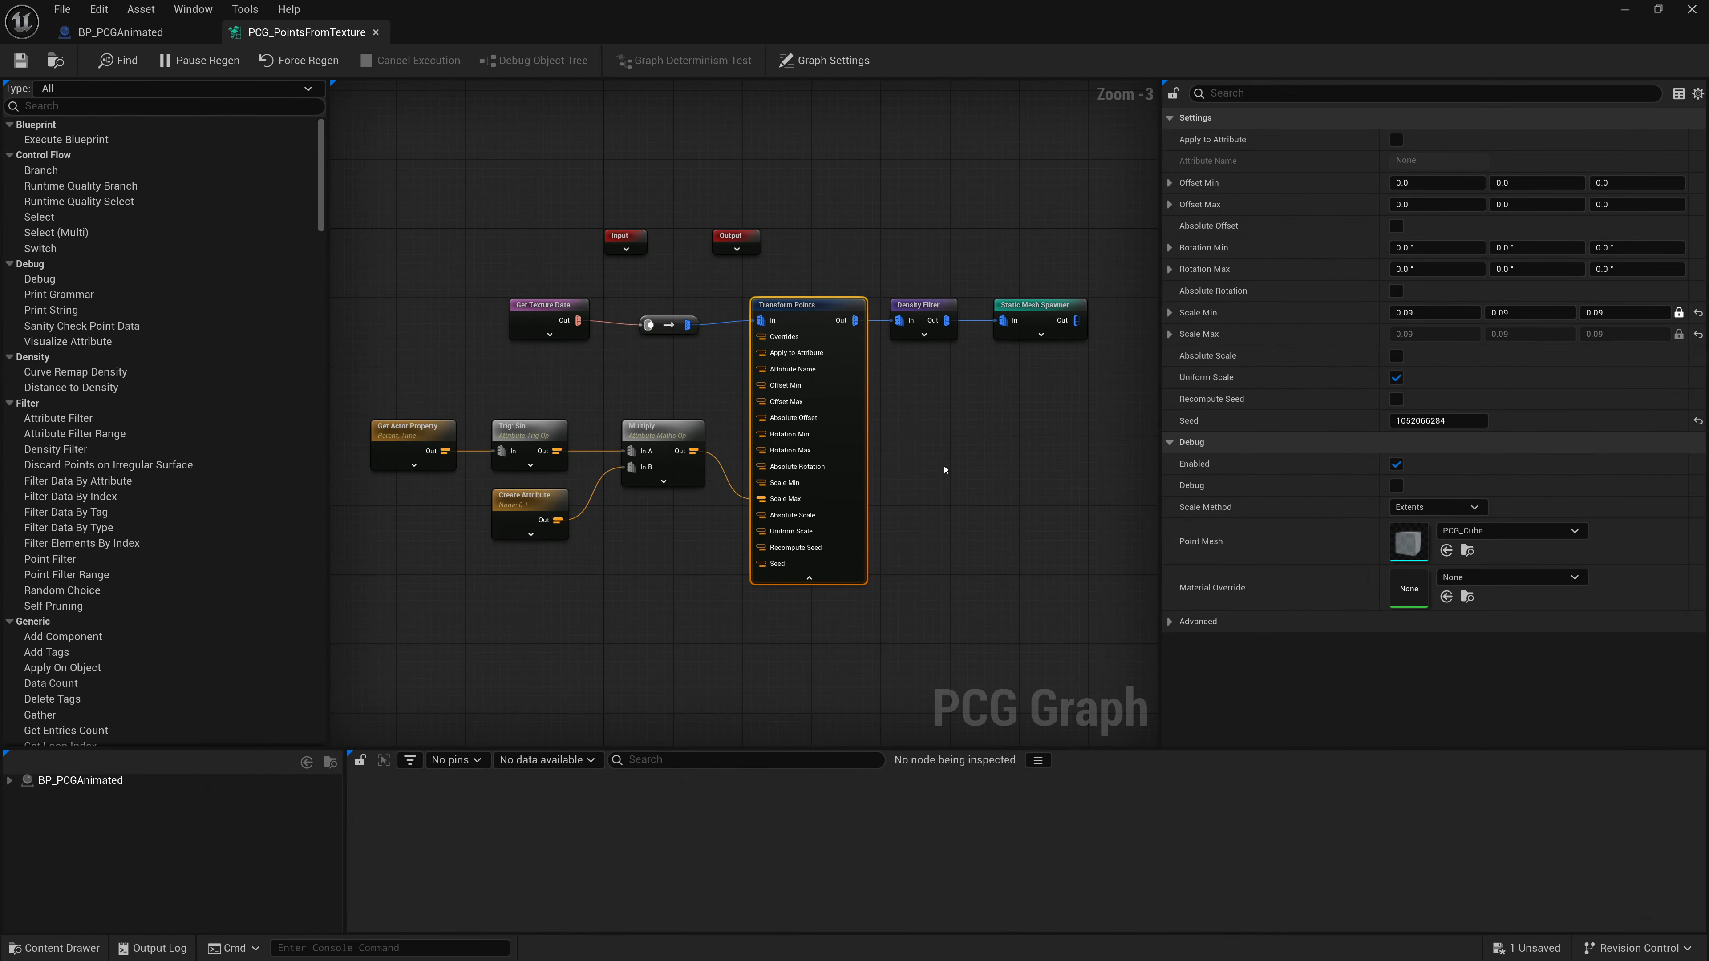
right_drag(945, 469, 709, 514)
drag(800, 358, 910, 364)
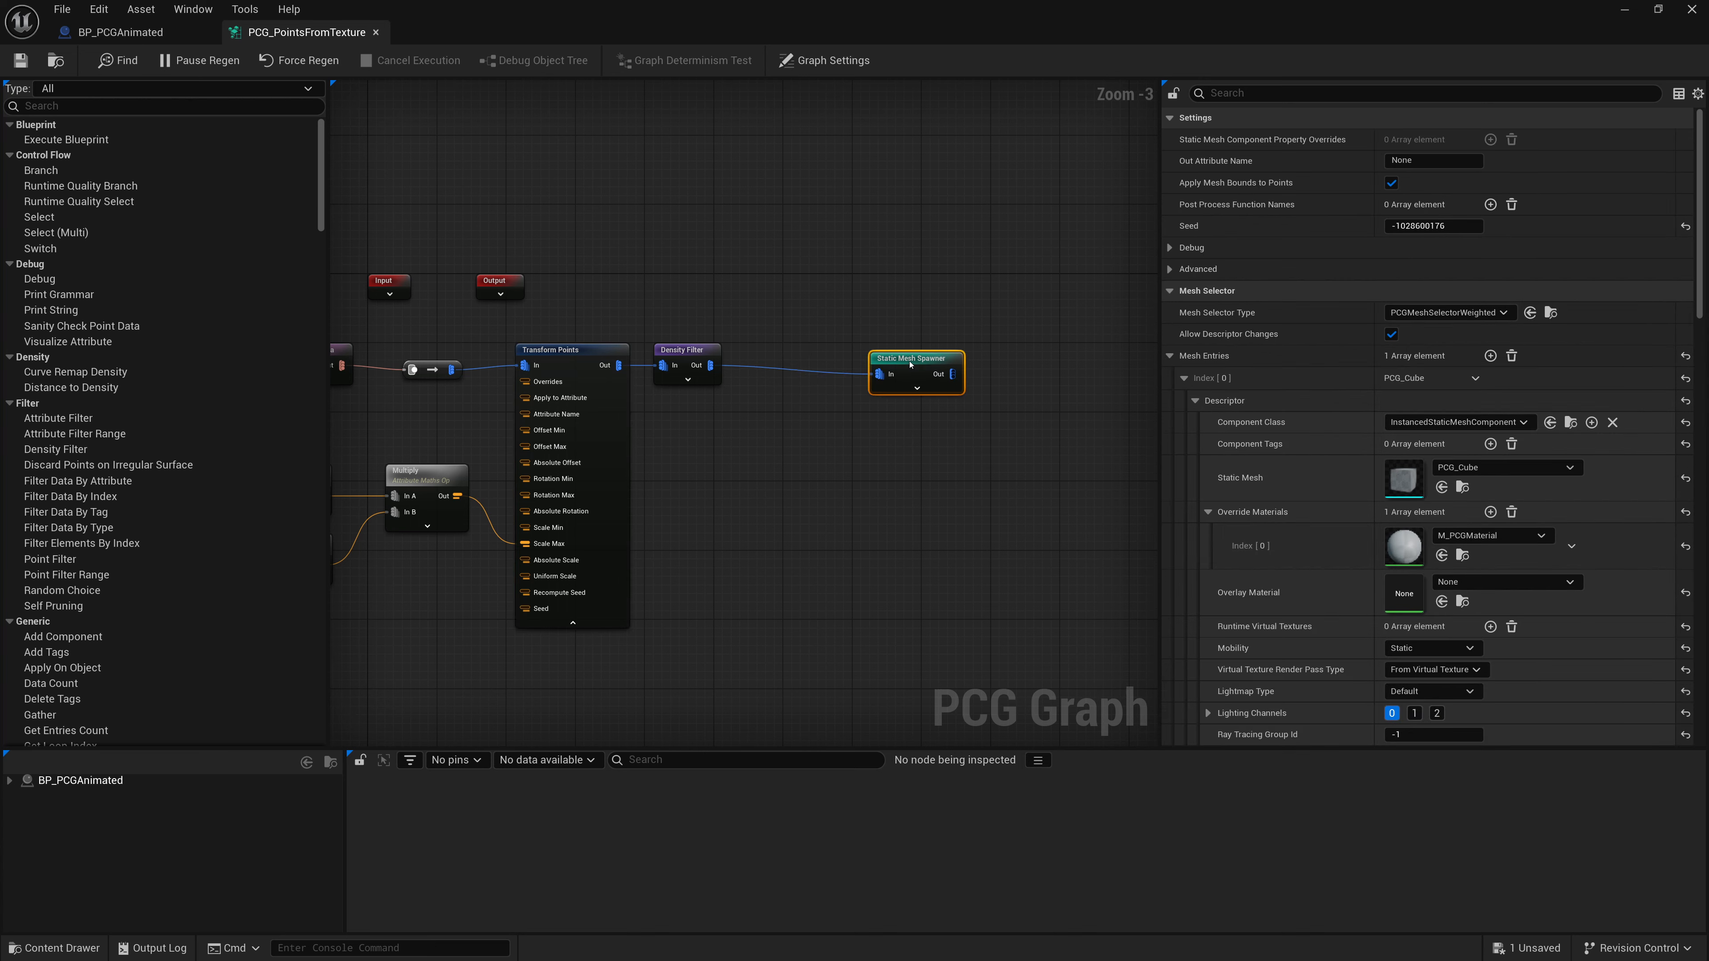
scroll(814, 384, up, 2)
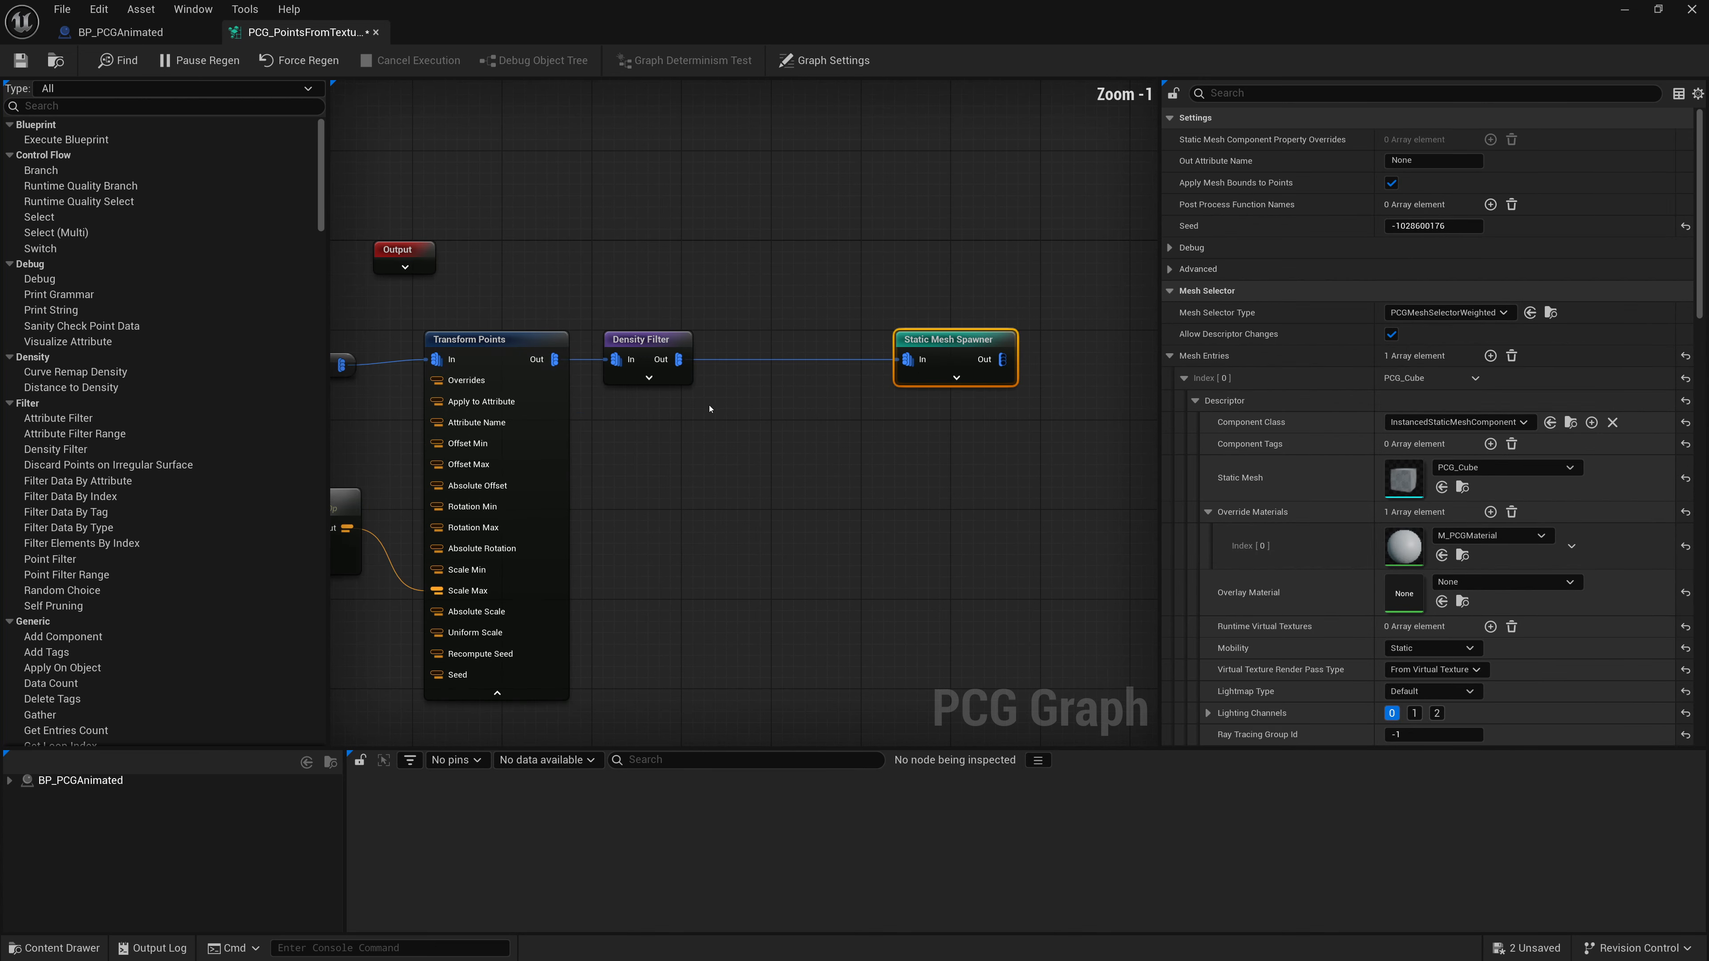
right_click(704, 411)
text(dupl)
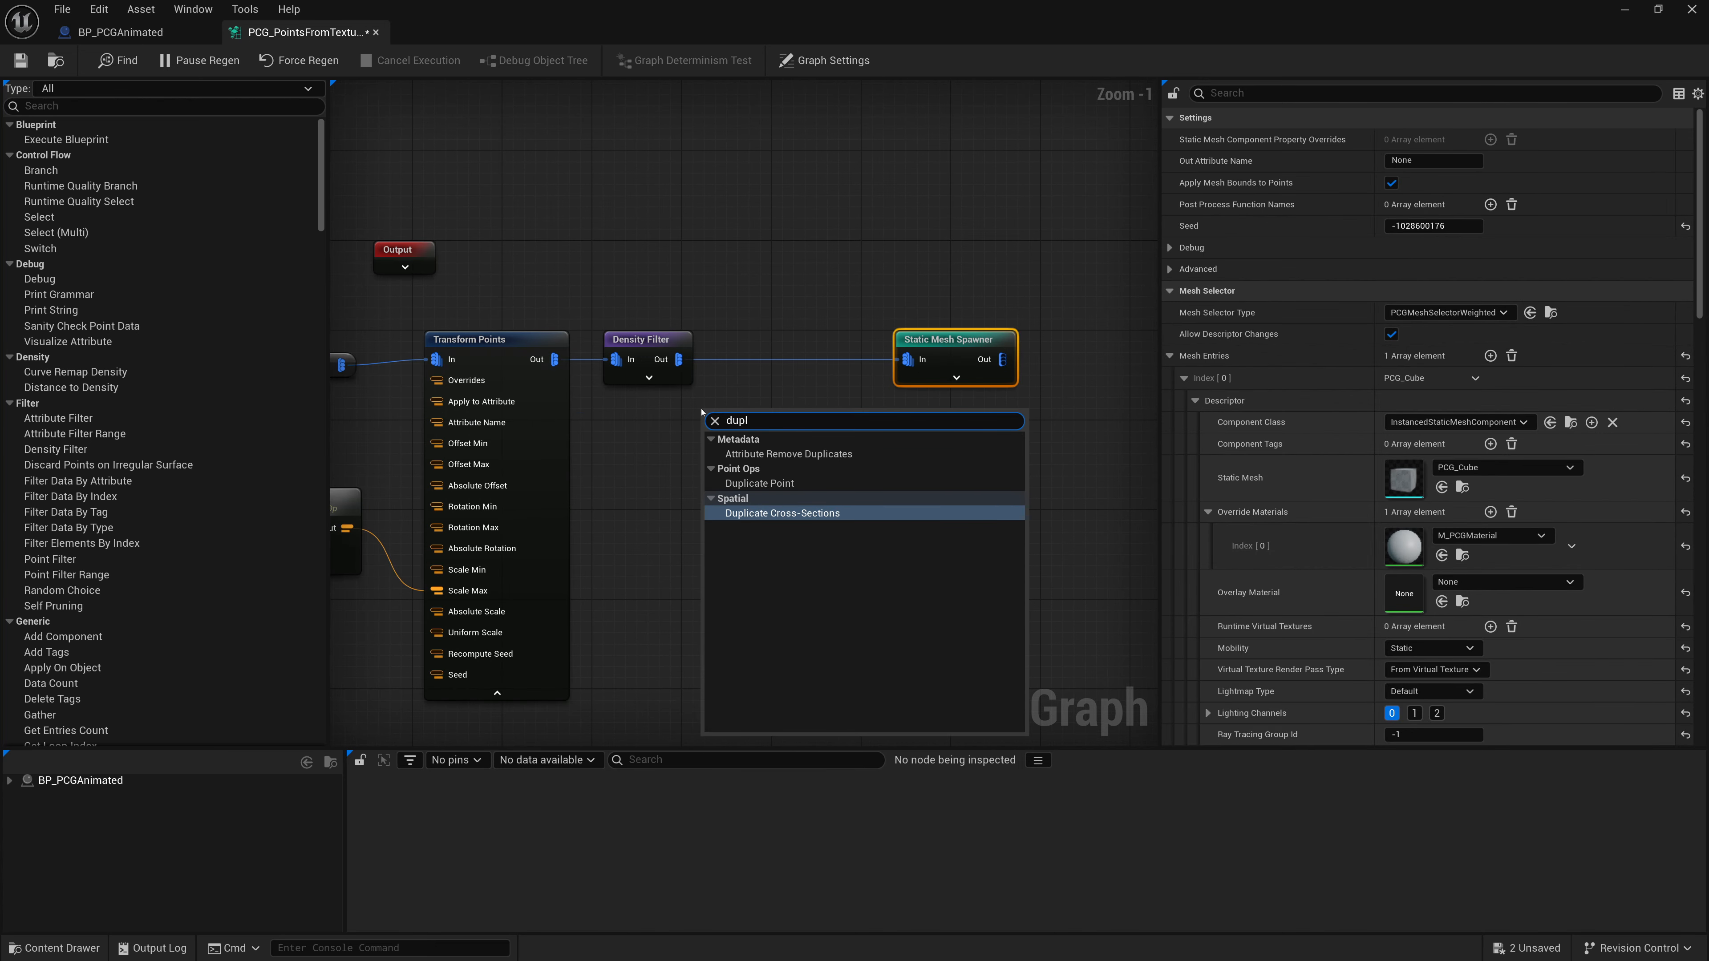
click(760, 483)
- Insert the Duplicate Point node between Density Filter and Static Mesh Spawner
scroll(697, 369, up, 1)
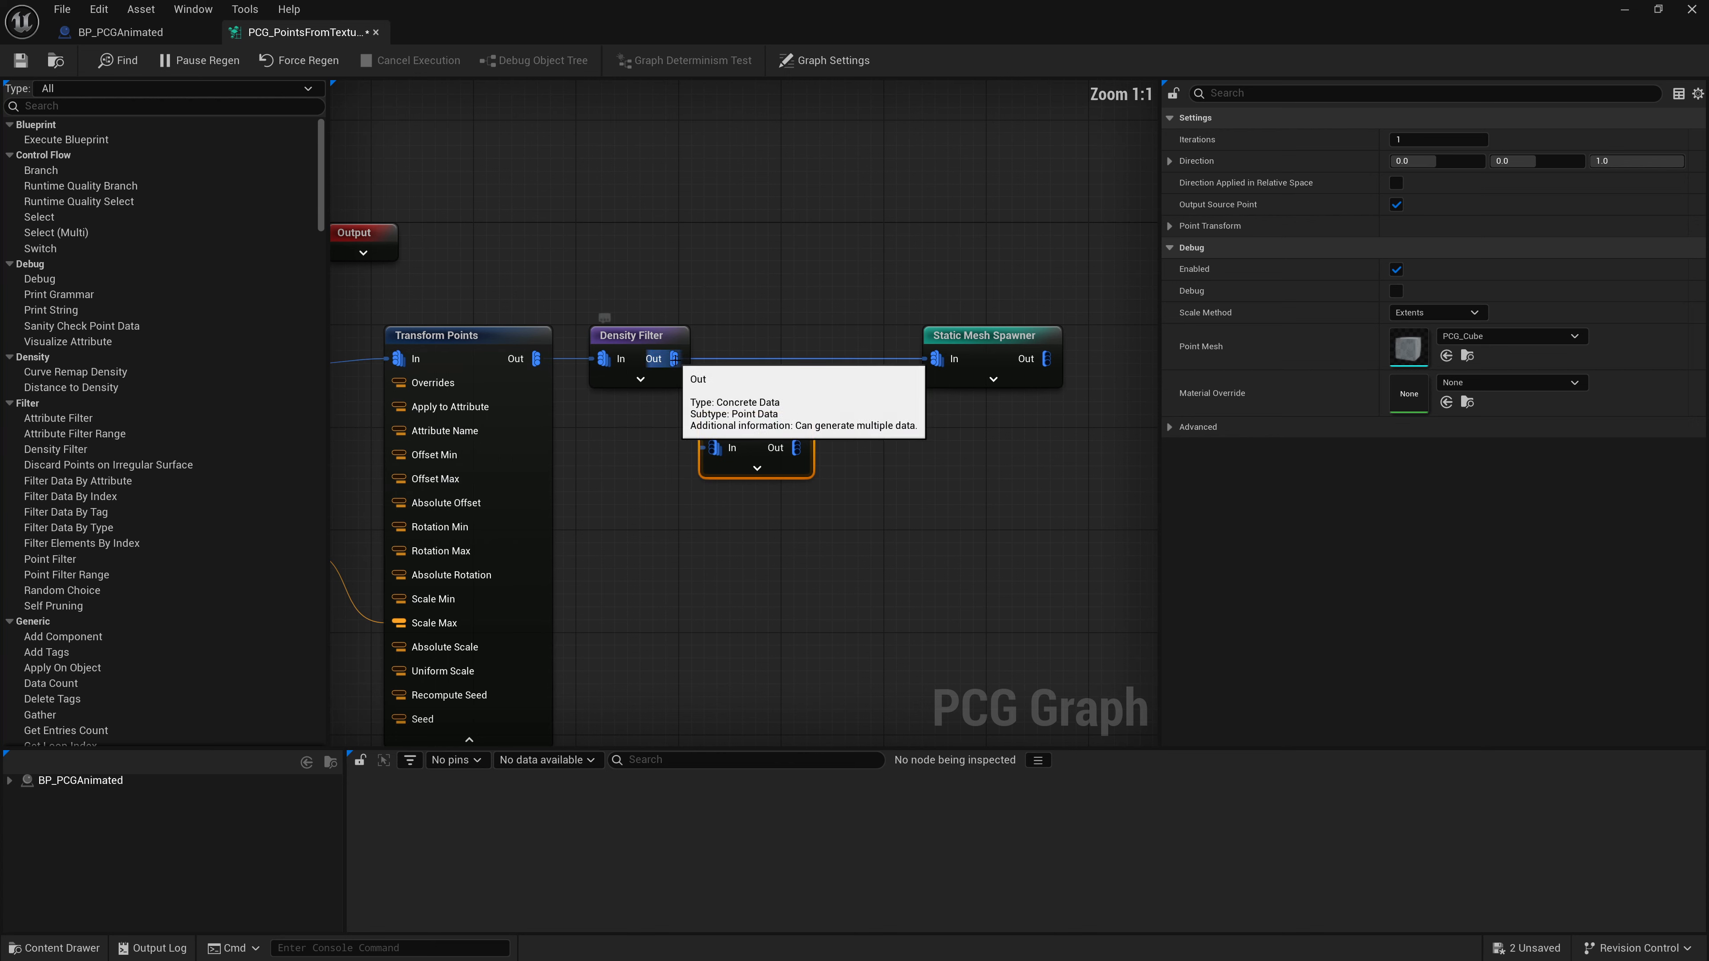
drag(673, 358, 767, 413)
ctrl+drag(935, 360, 859, 329)
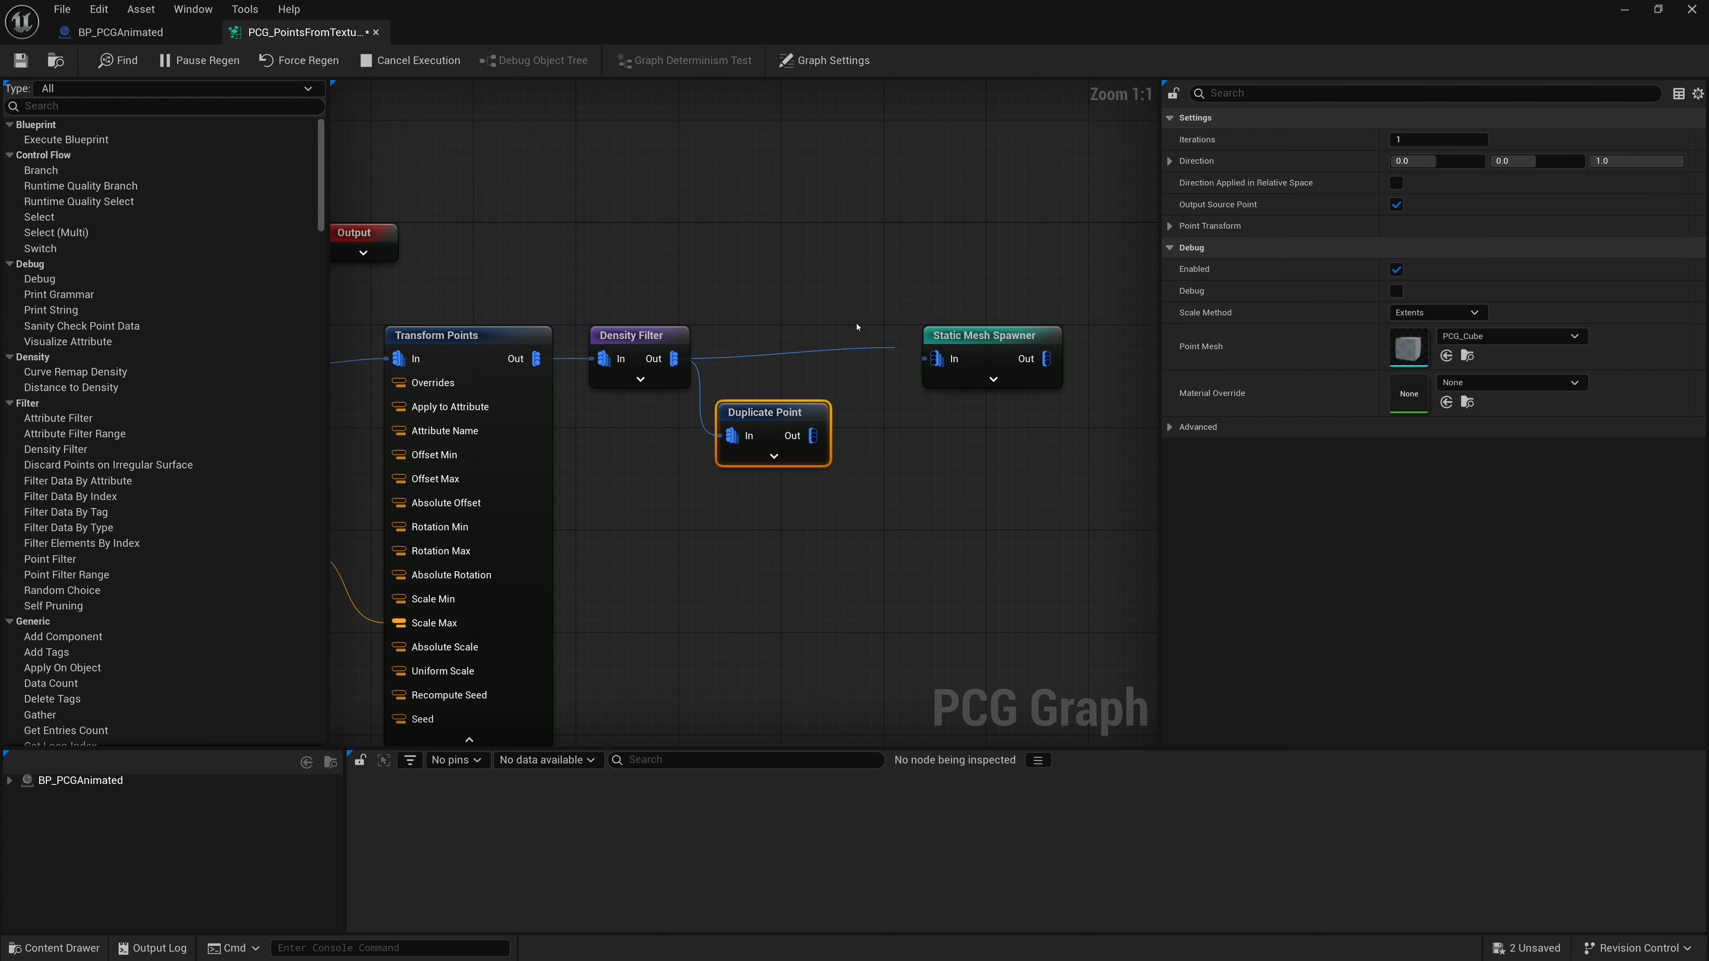
click(858, 328)
drag(812, 436, 942, 369)
drag(776, 422, 802, 358)
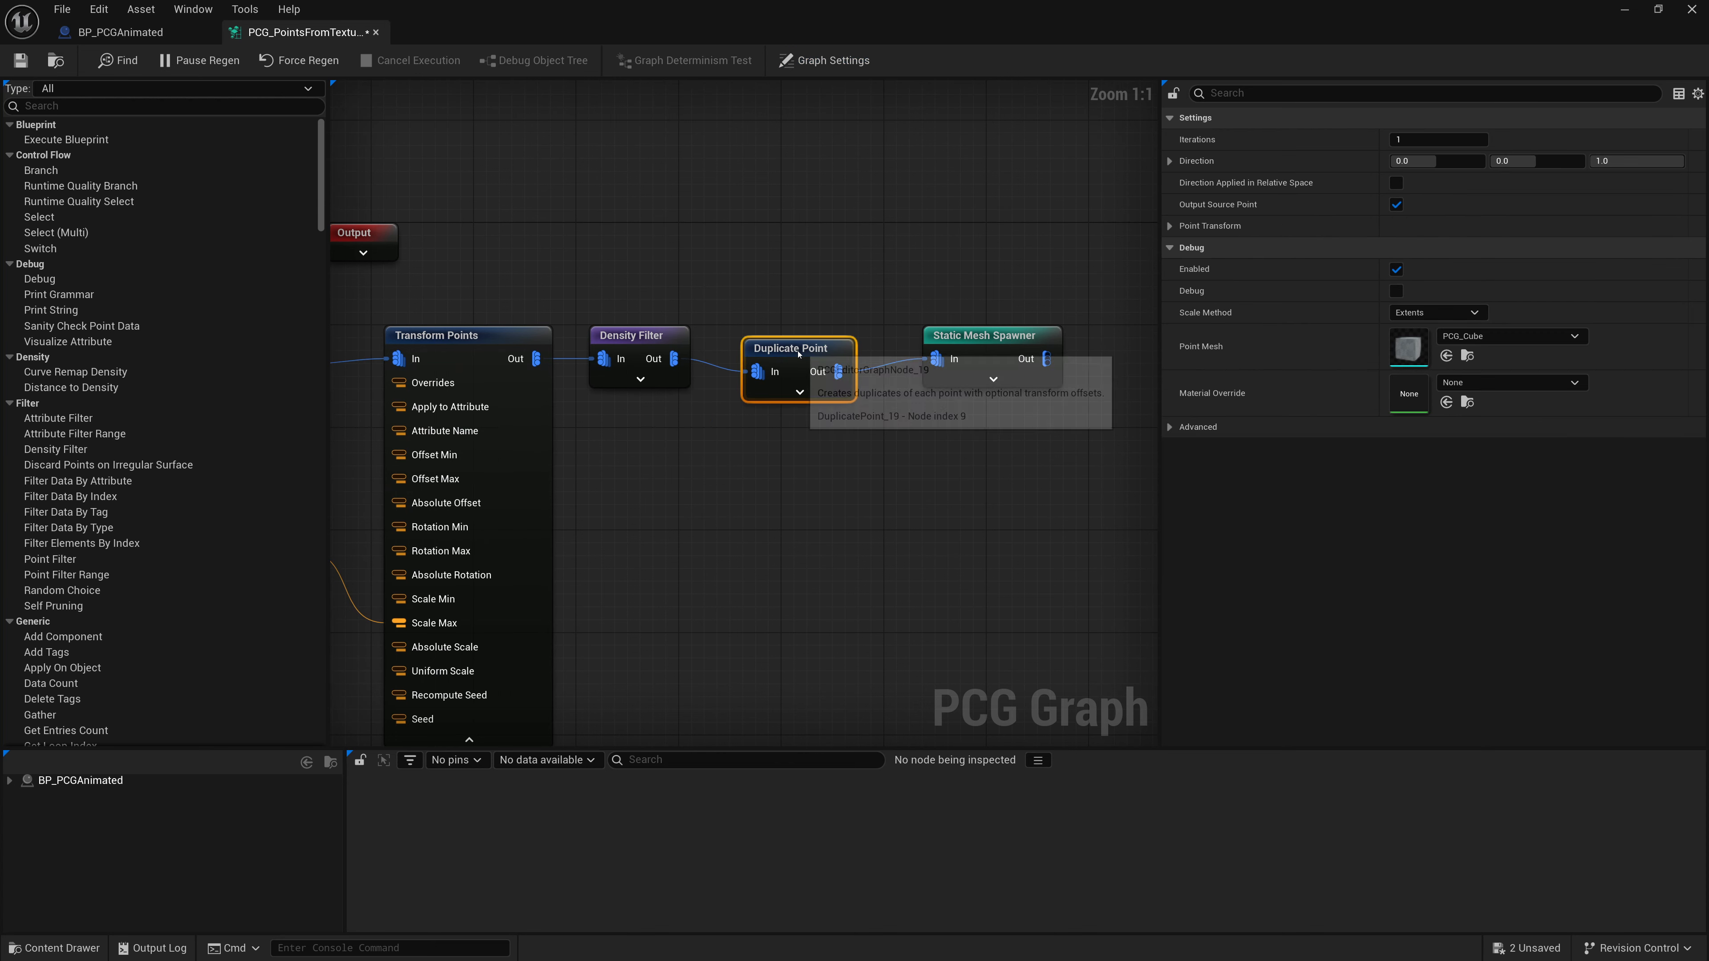
- Set the Duplicate Point node's iterations to 10
drag(874, 20, 786, 586)
click(1205, 707)
text(10)
key(Return)
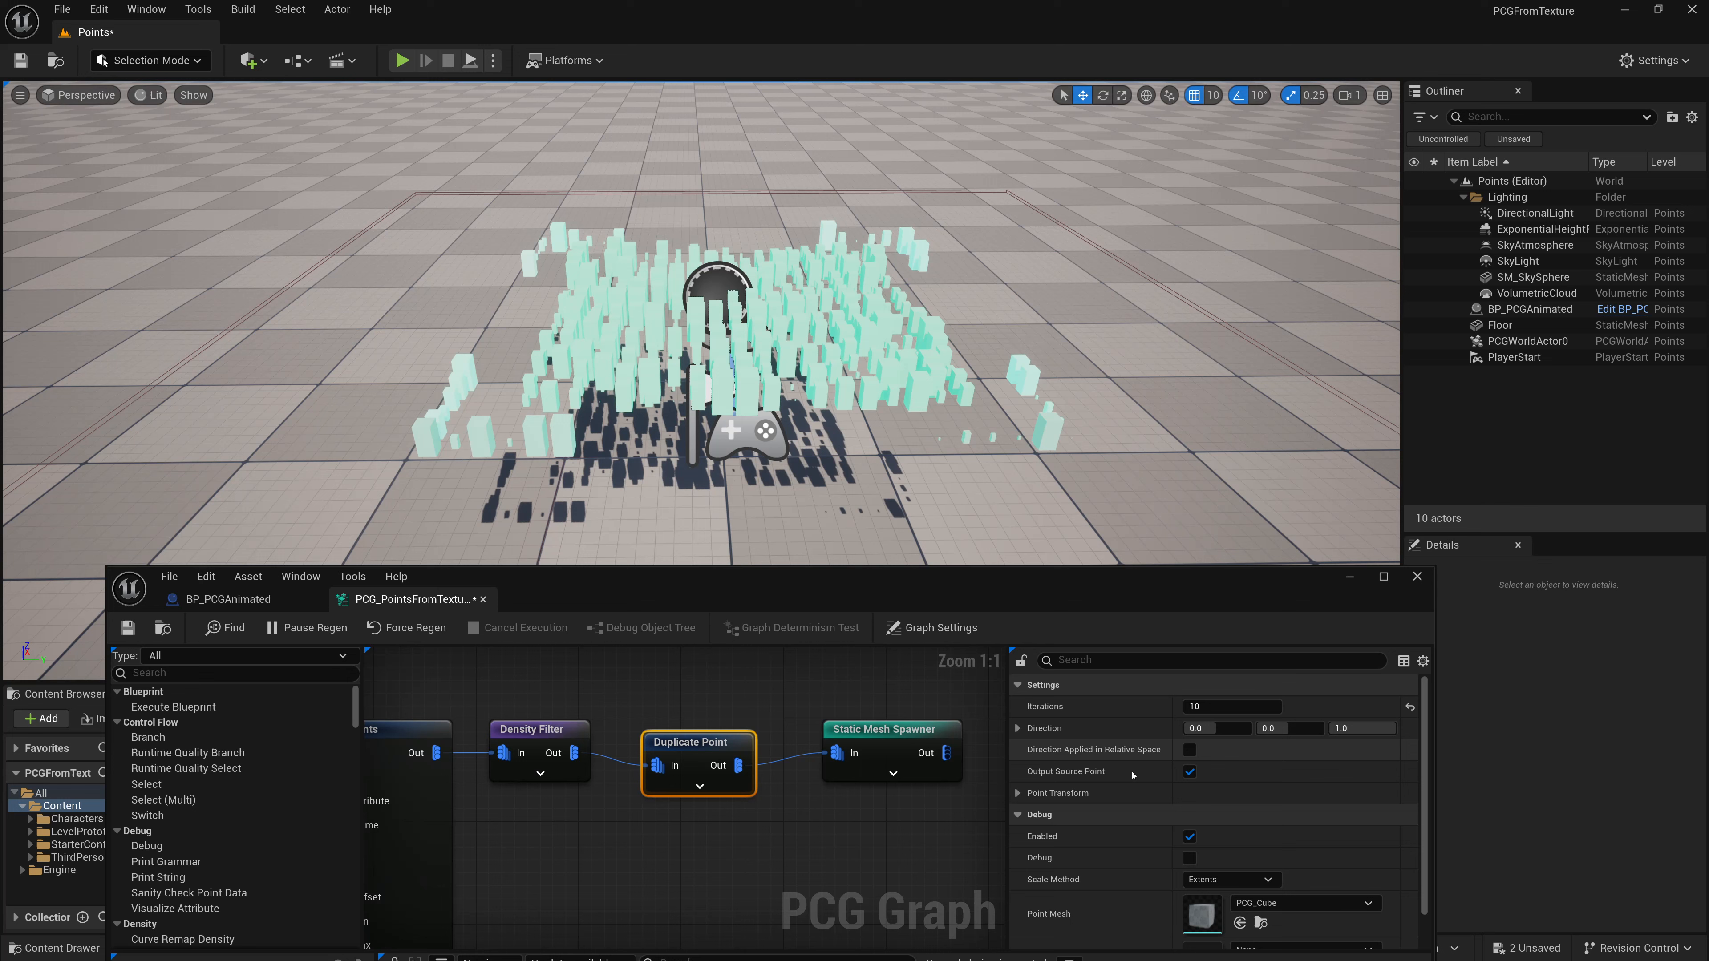
click(1195, 706)
text(1)
key(Return)
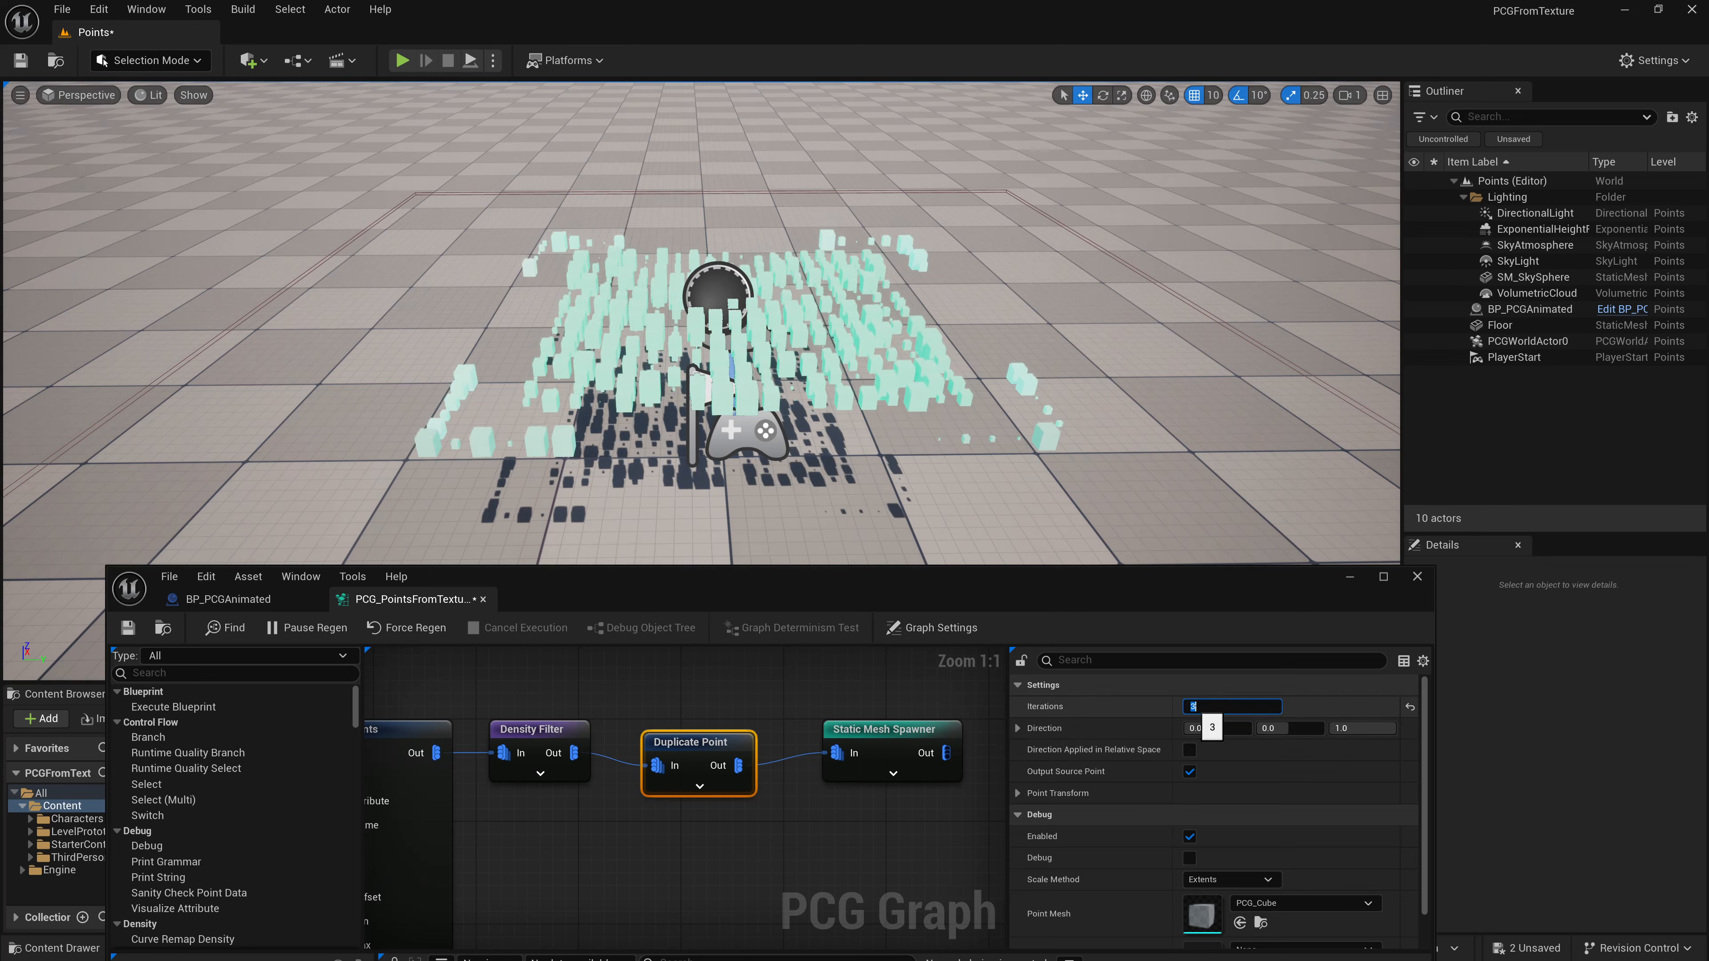
text(10)
key(Return)
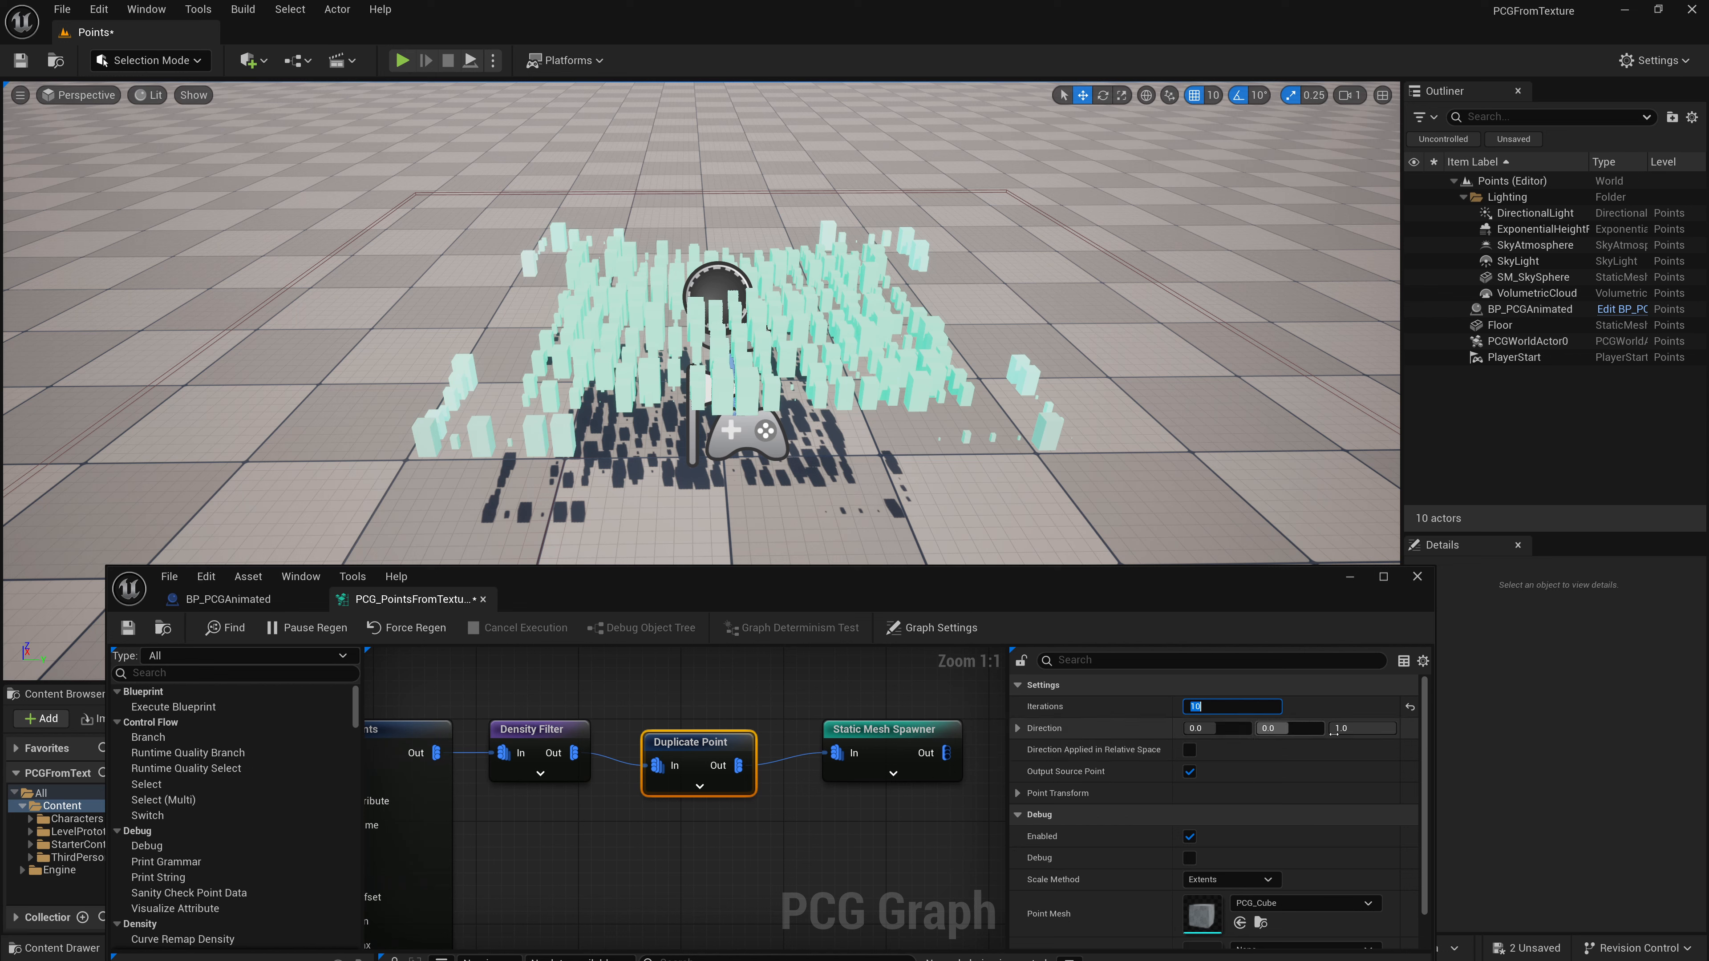
- Expand the Duplicate Point node's Point Transform settings and set its location Z offset to 120
click(1018, 793)
click(1363, 815)
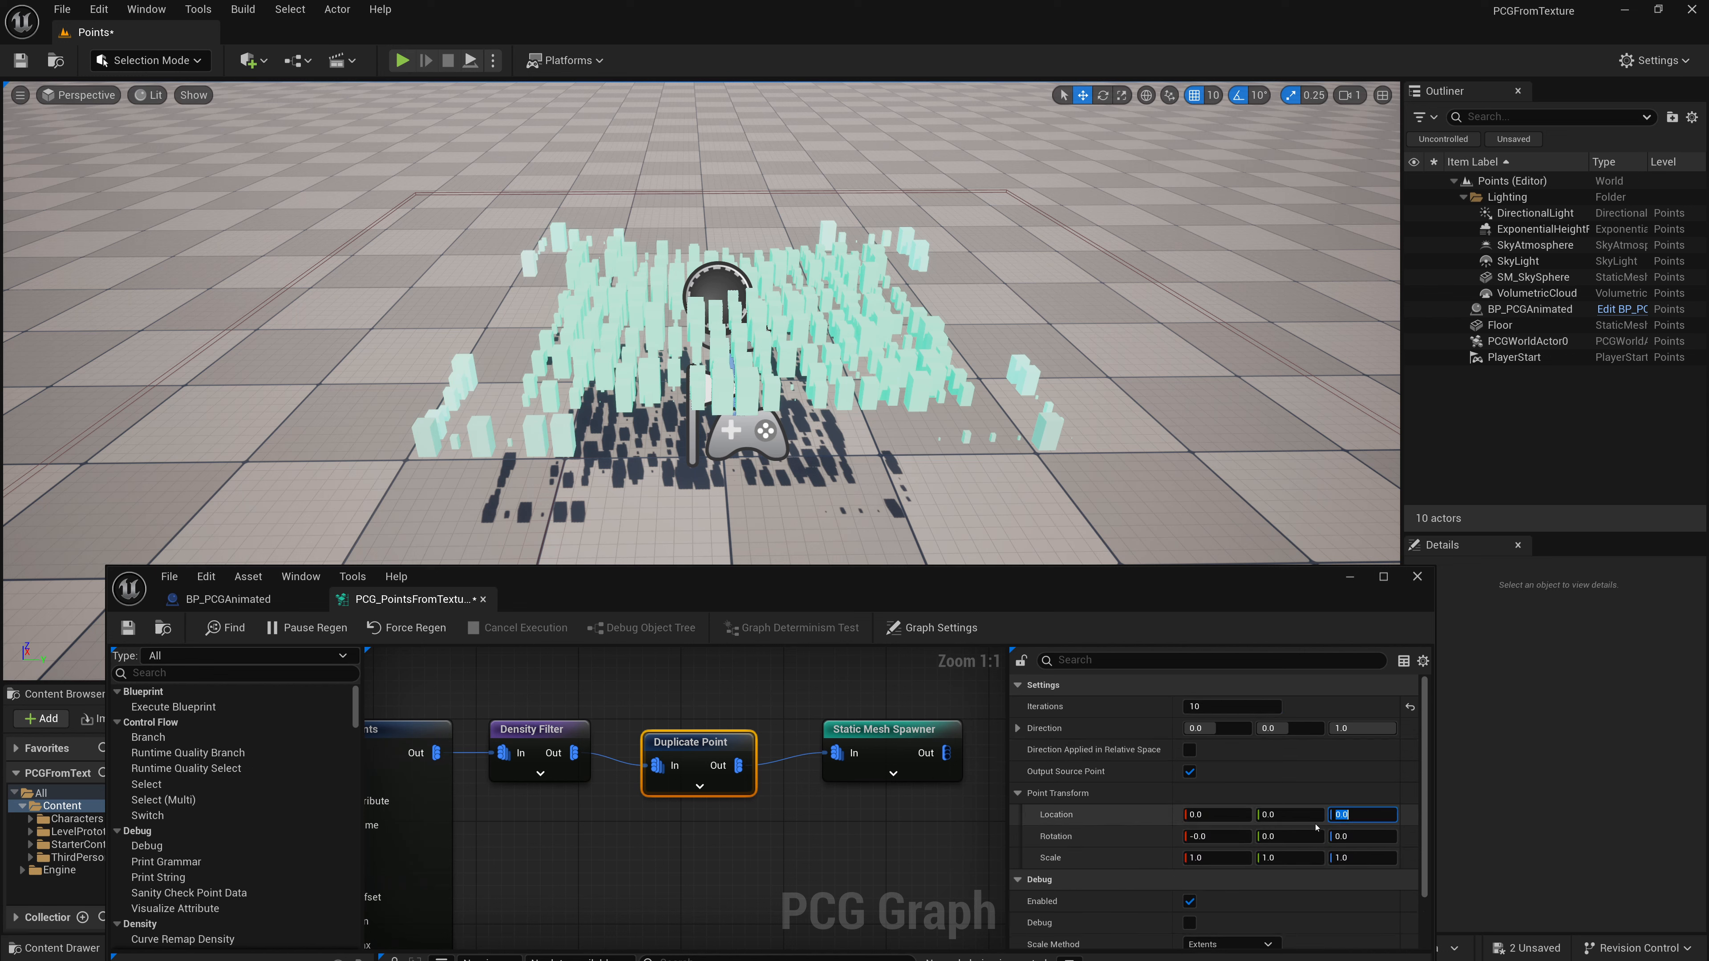
text(10)
key(Return)
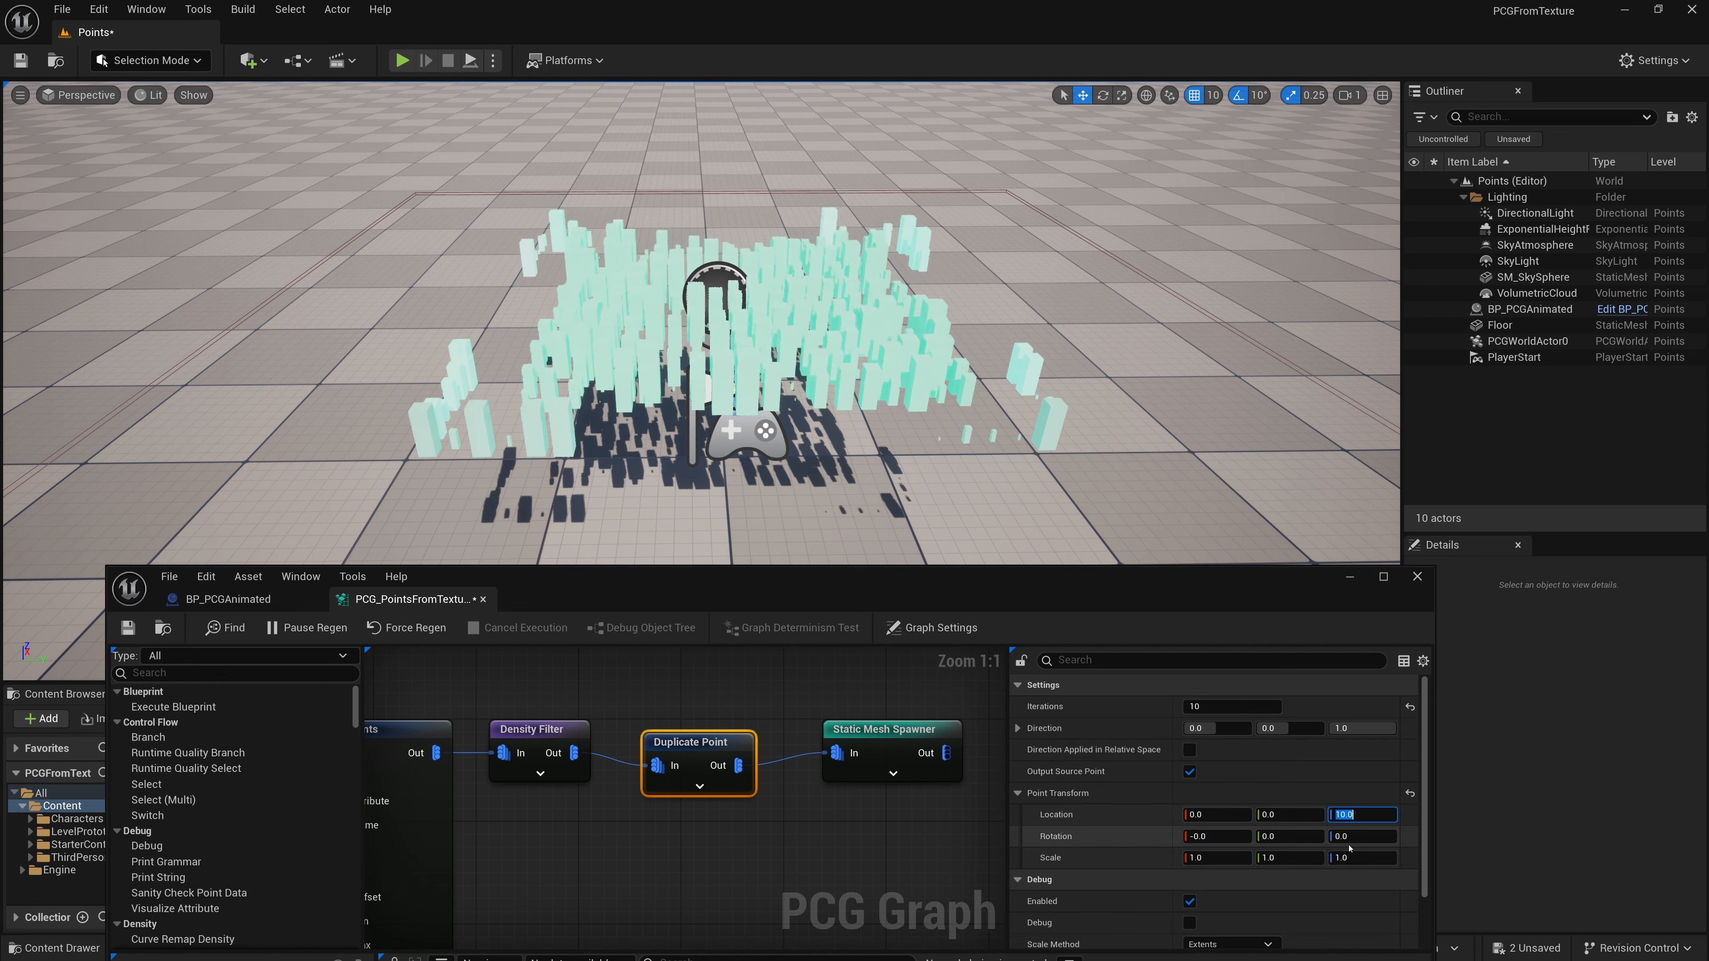
text(20)
key(Return)
text(50)
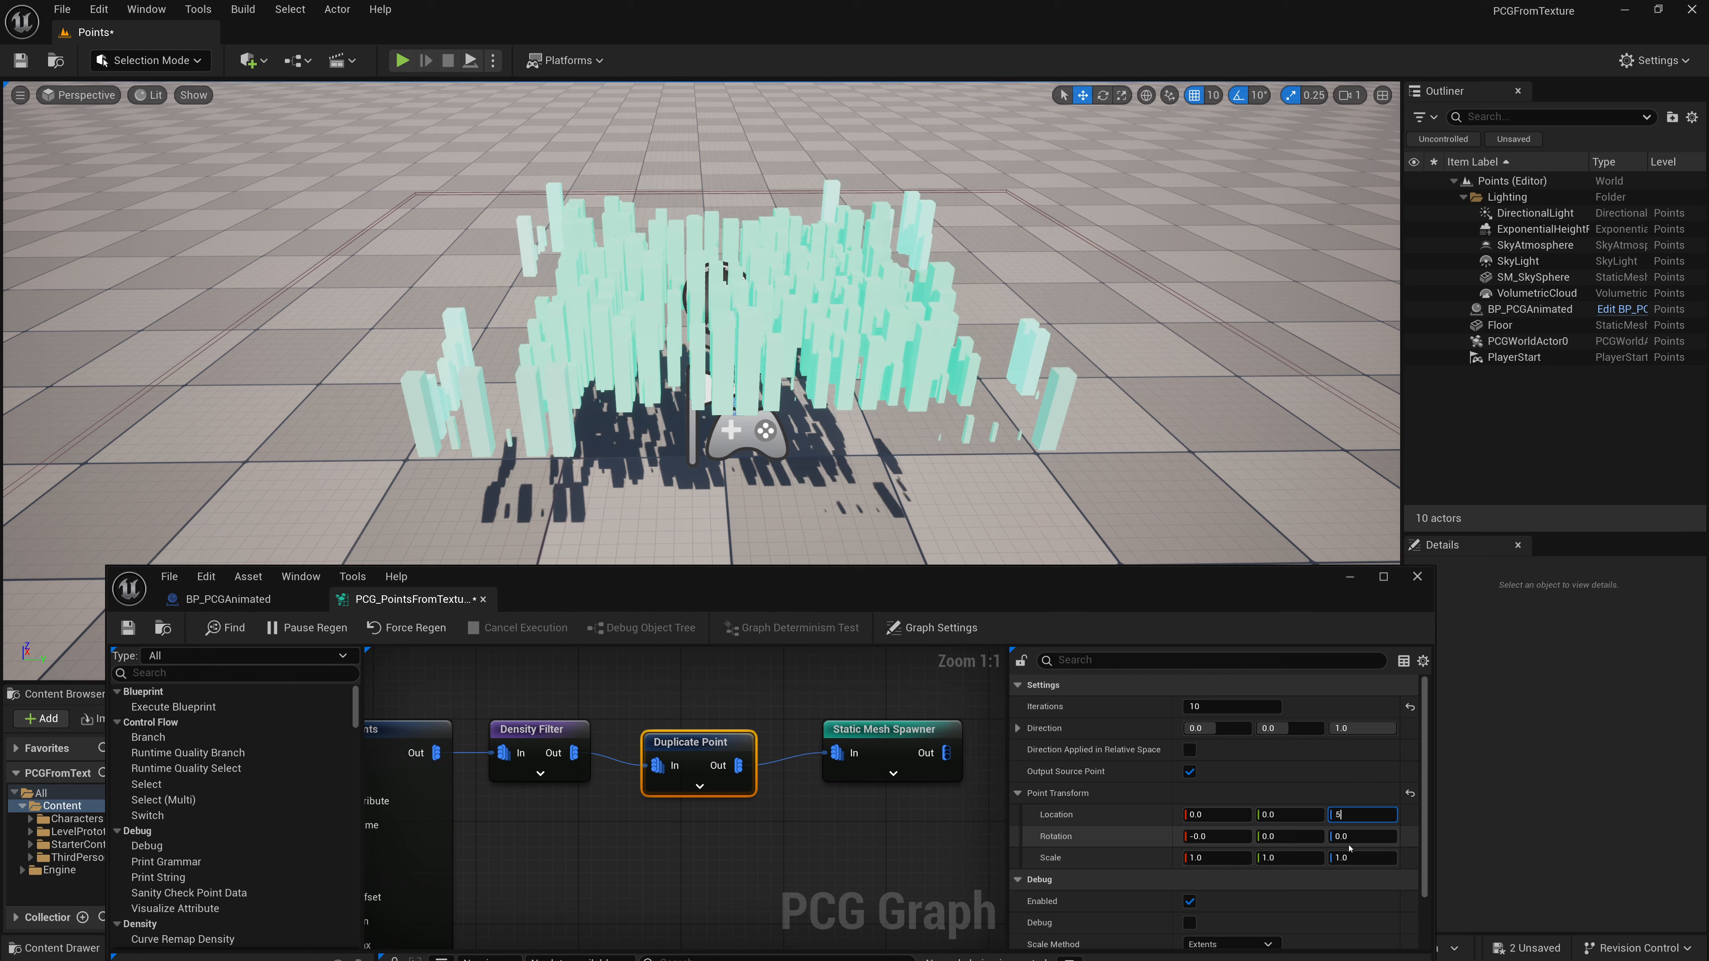
key(Return)
text(80)
key(Return)
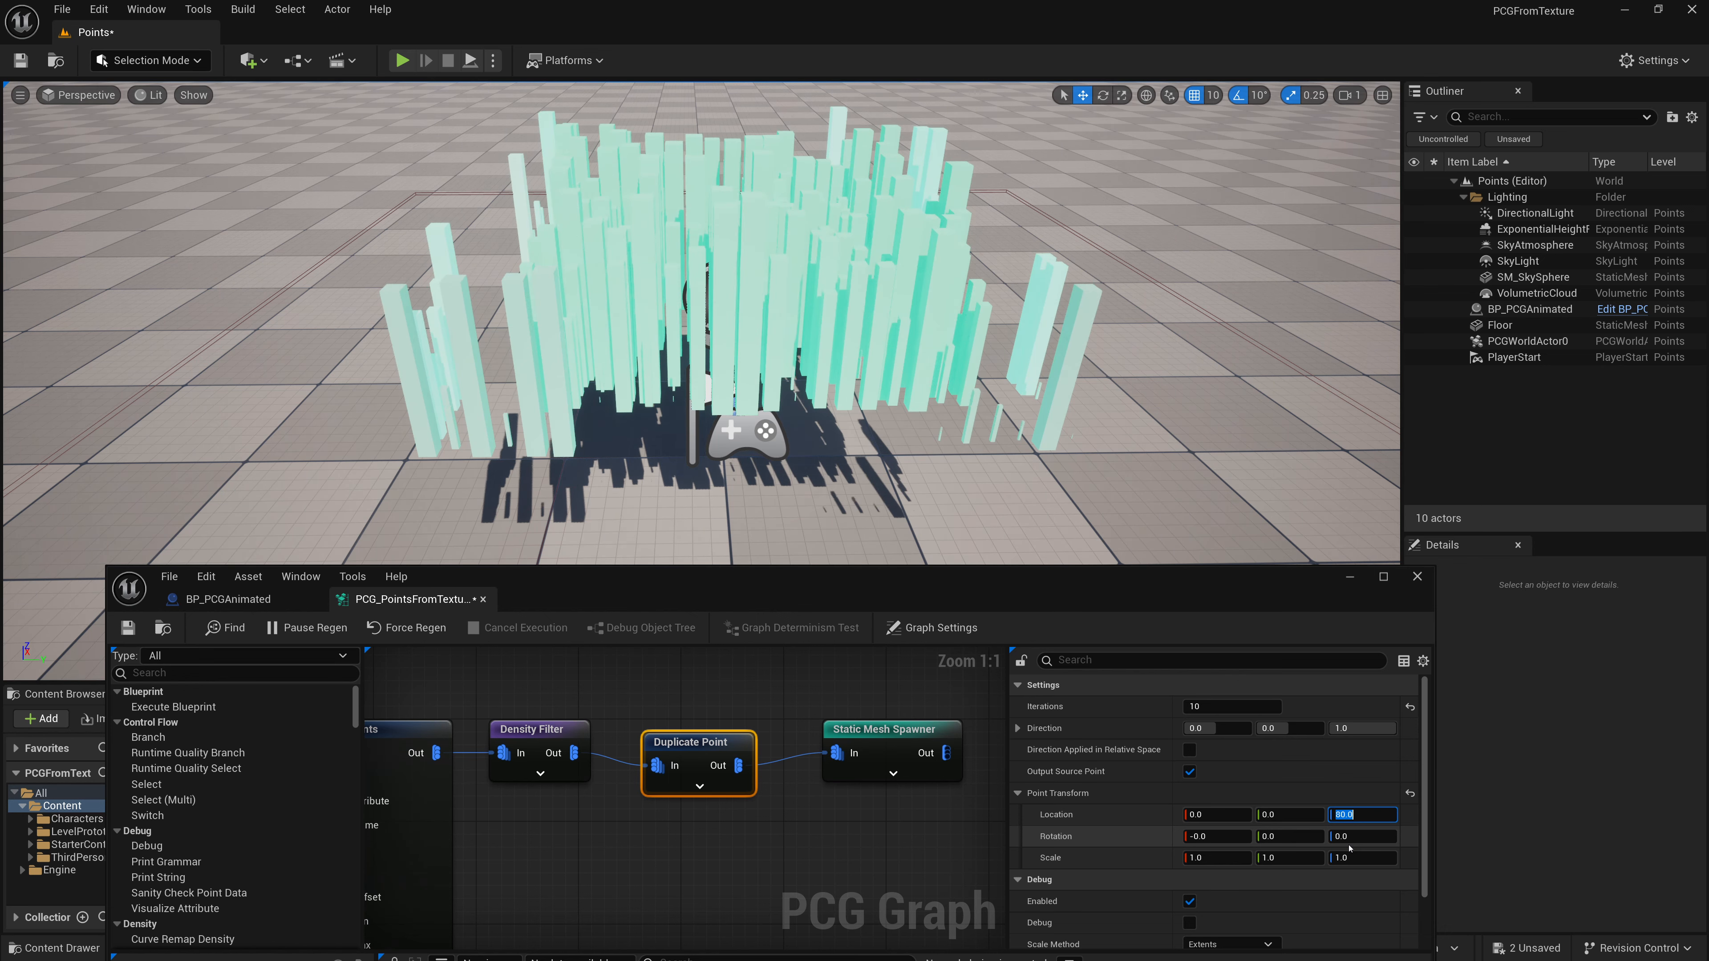
text(100)
key(Return)
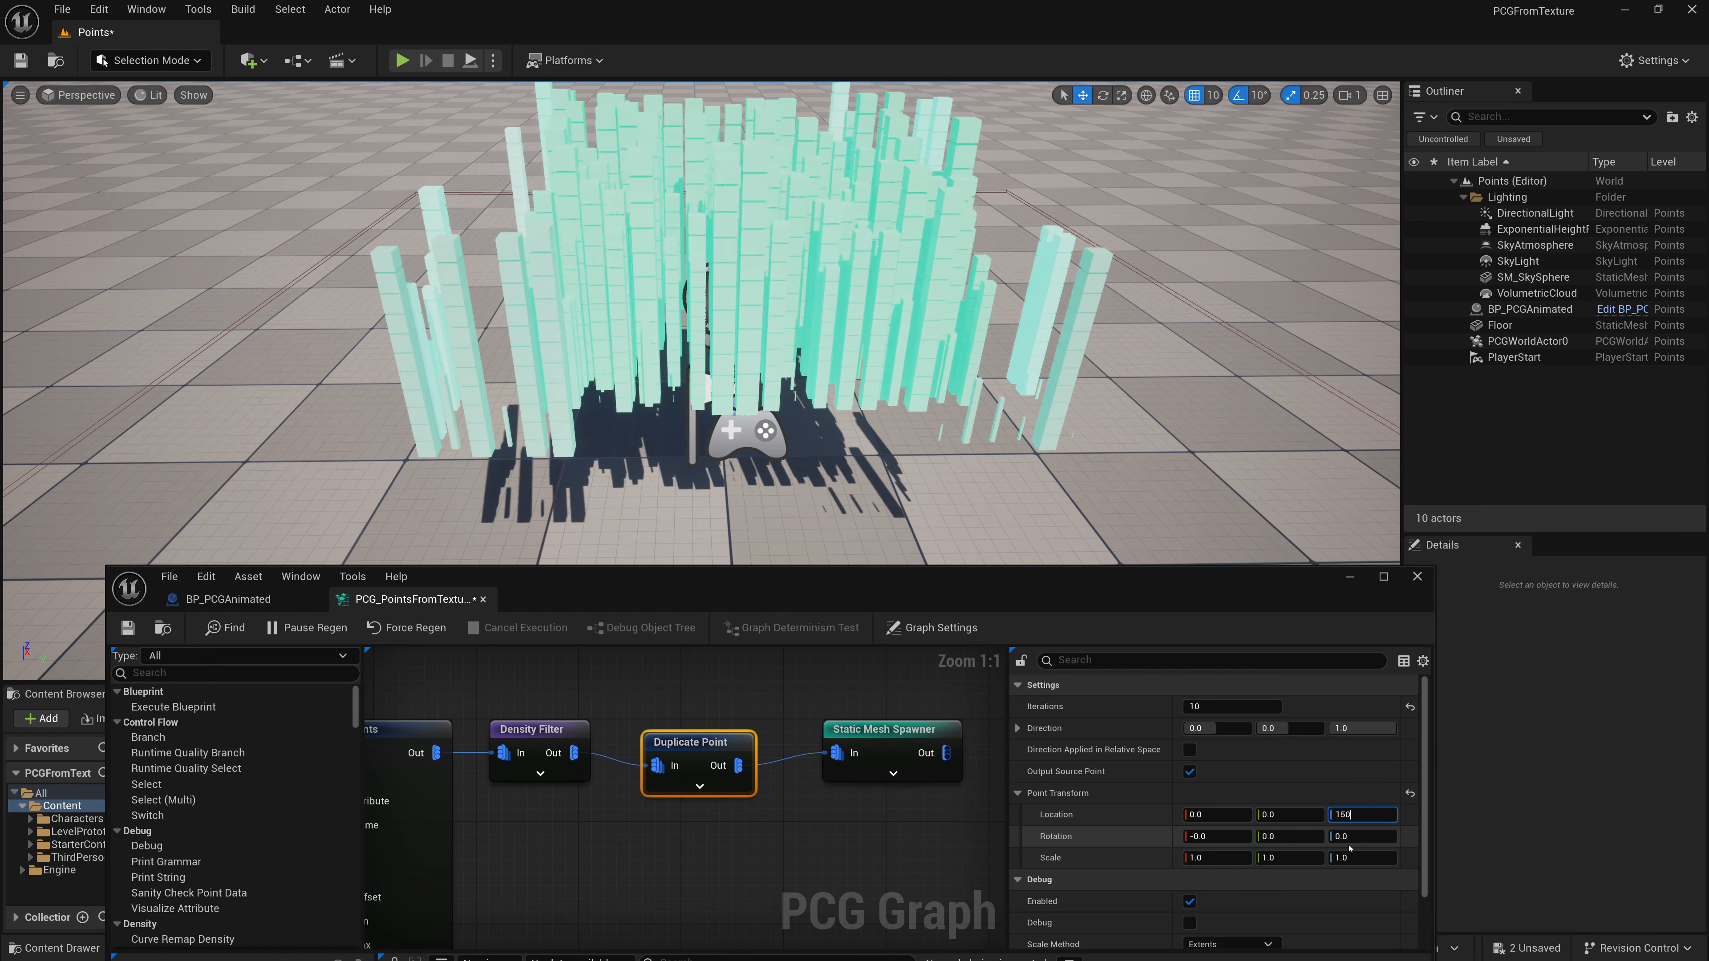
text(150)
key(Return)
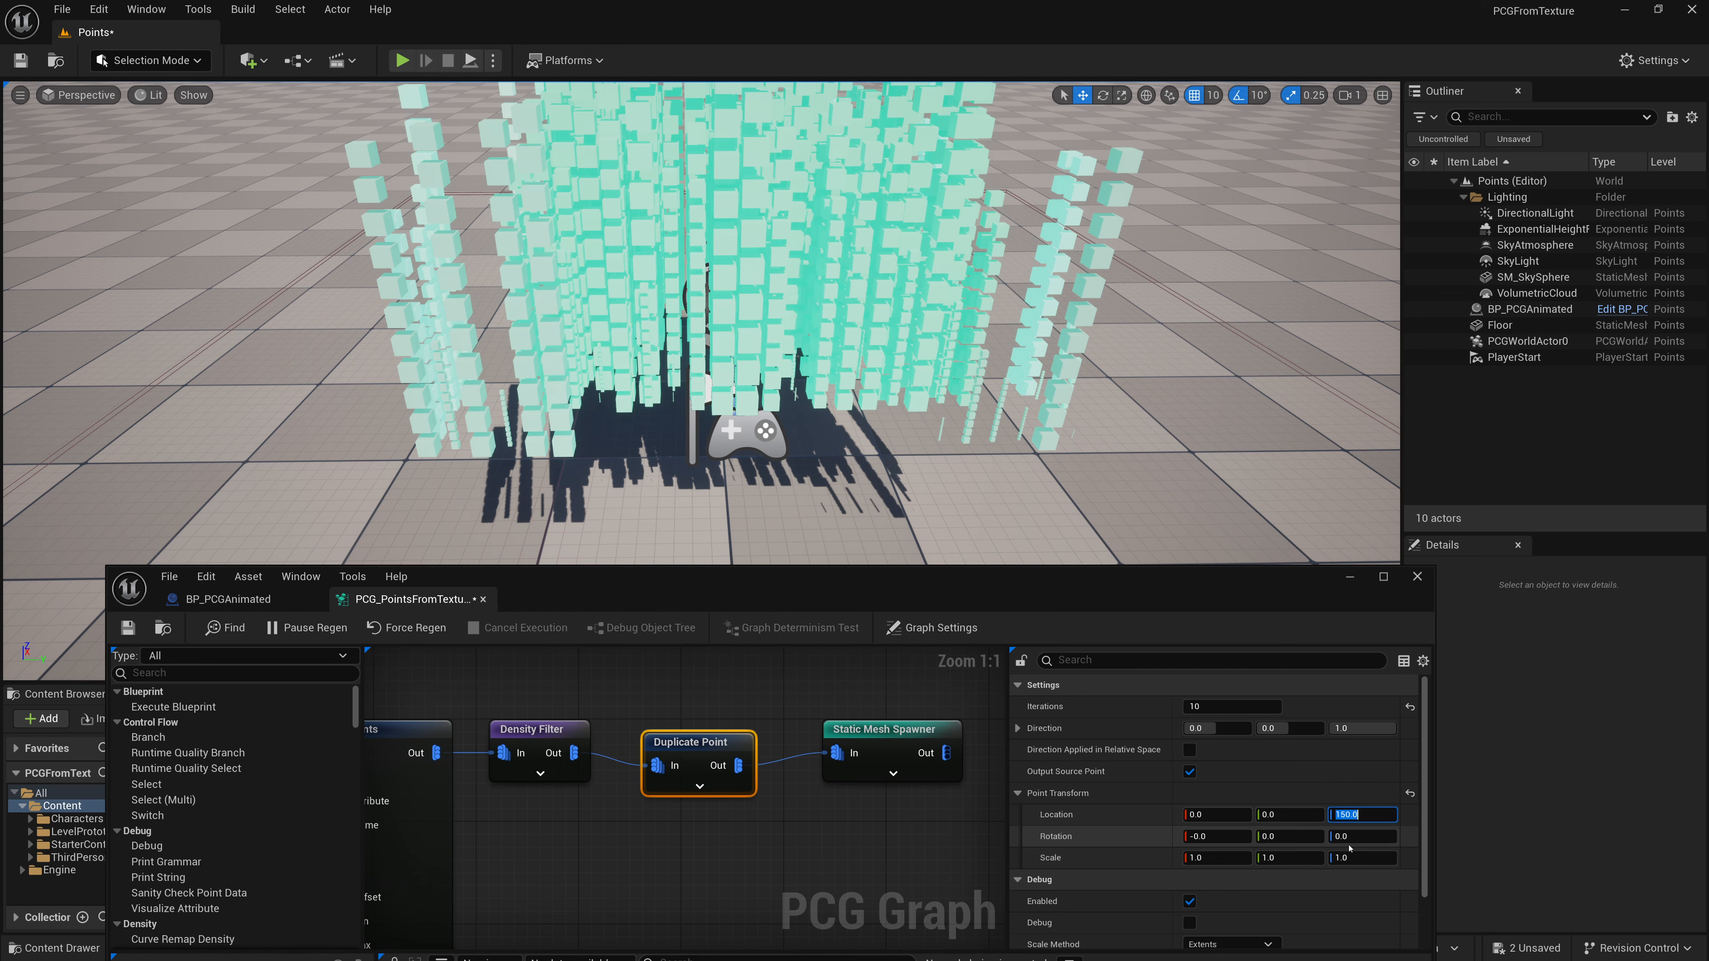
text(120)
key(Return)
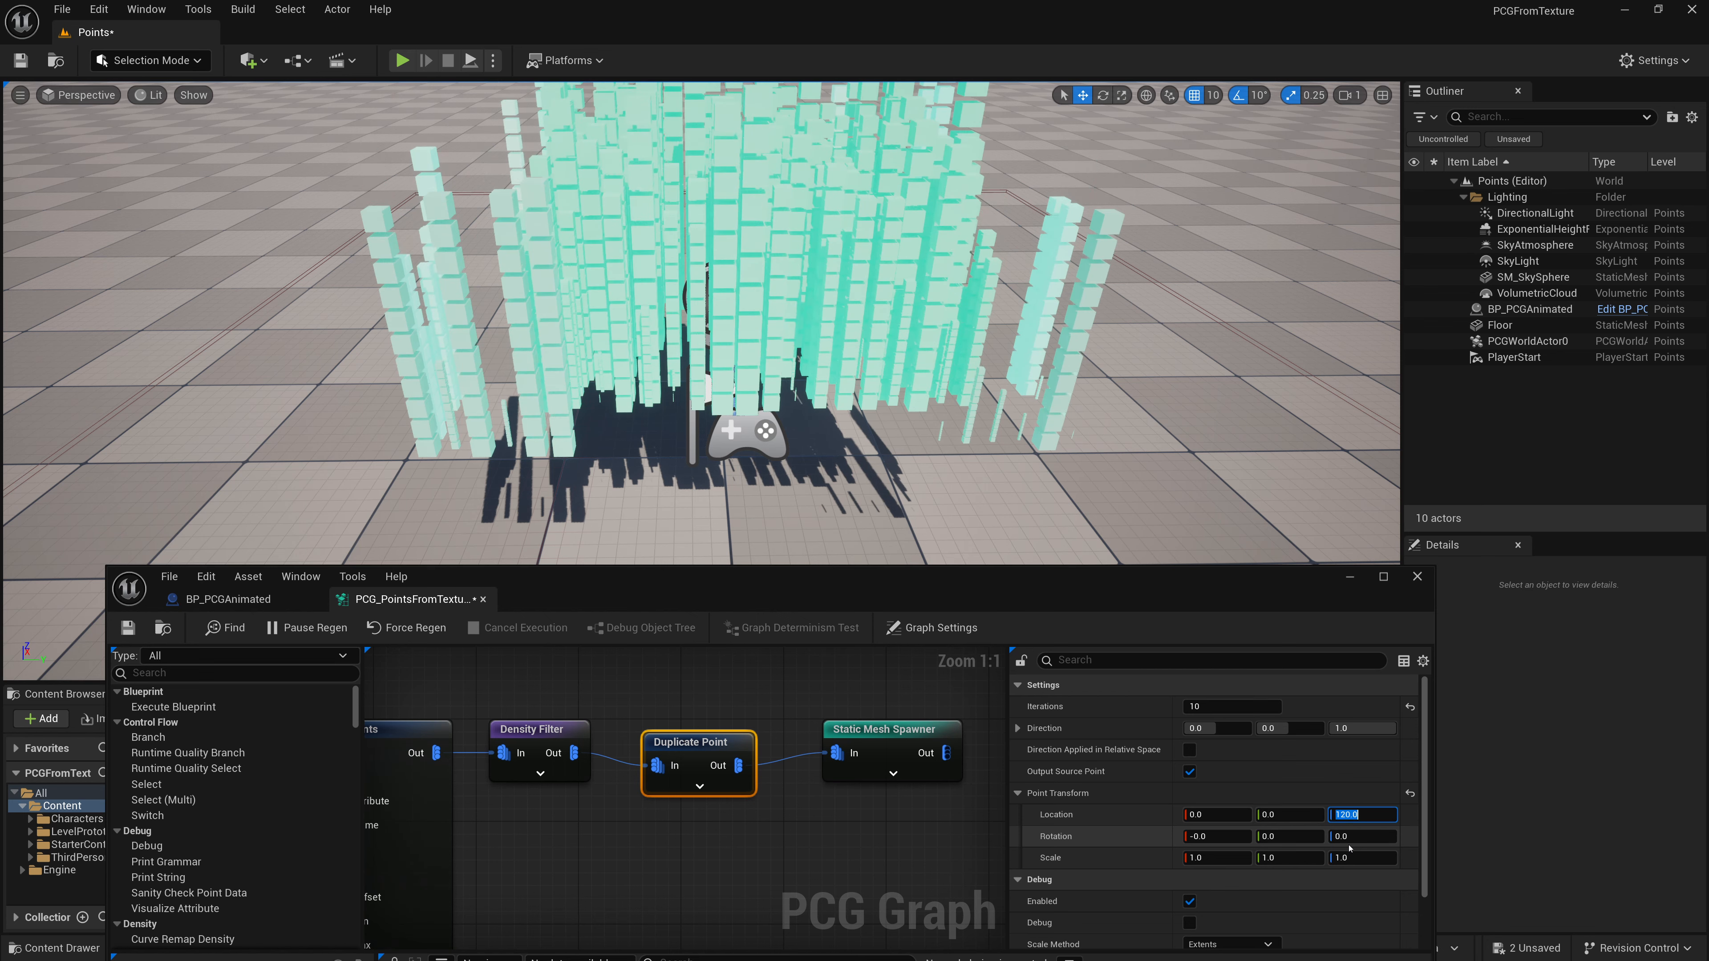
key(w)
right_drag(1176, 391, 1161, 467)
key(s)
key(w)
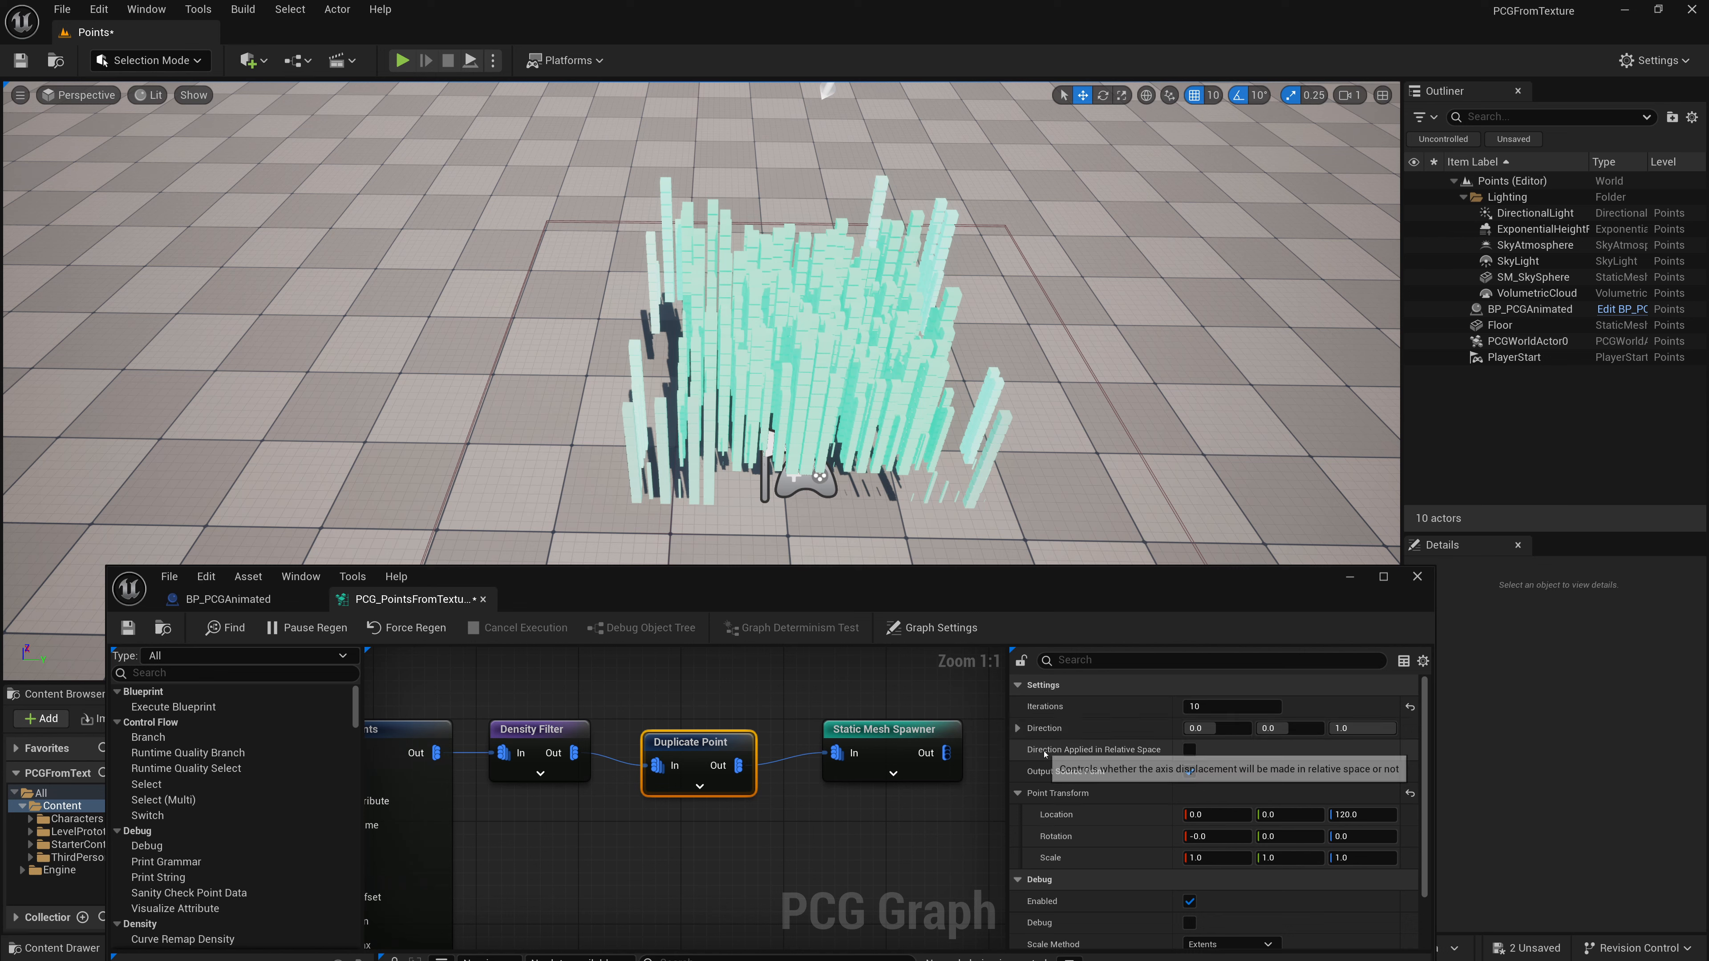
click(1190, 751)
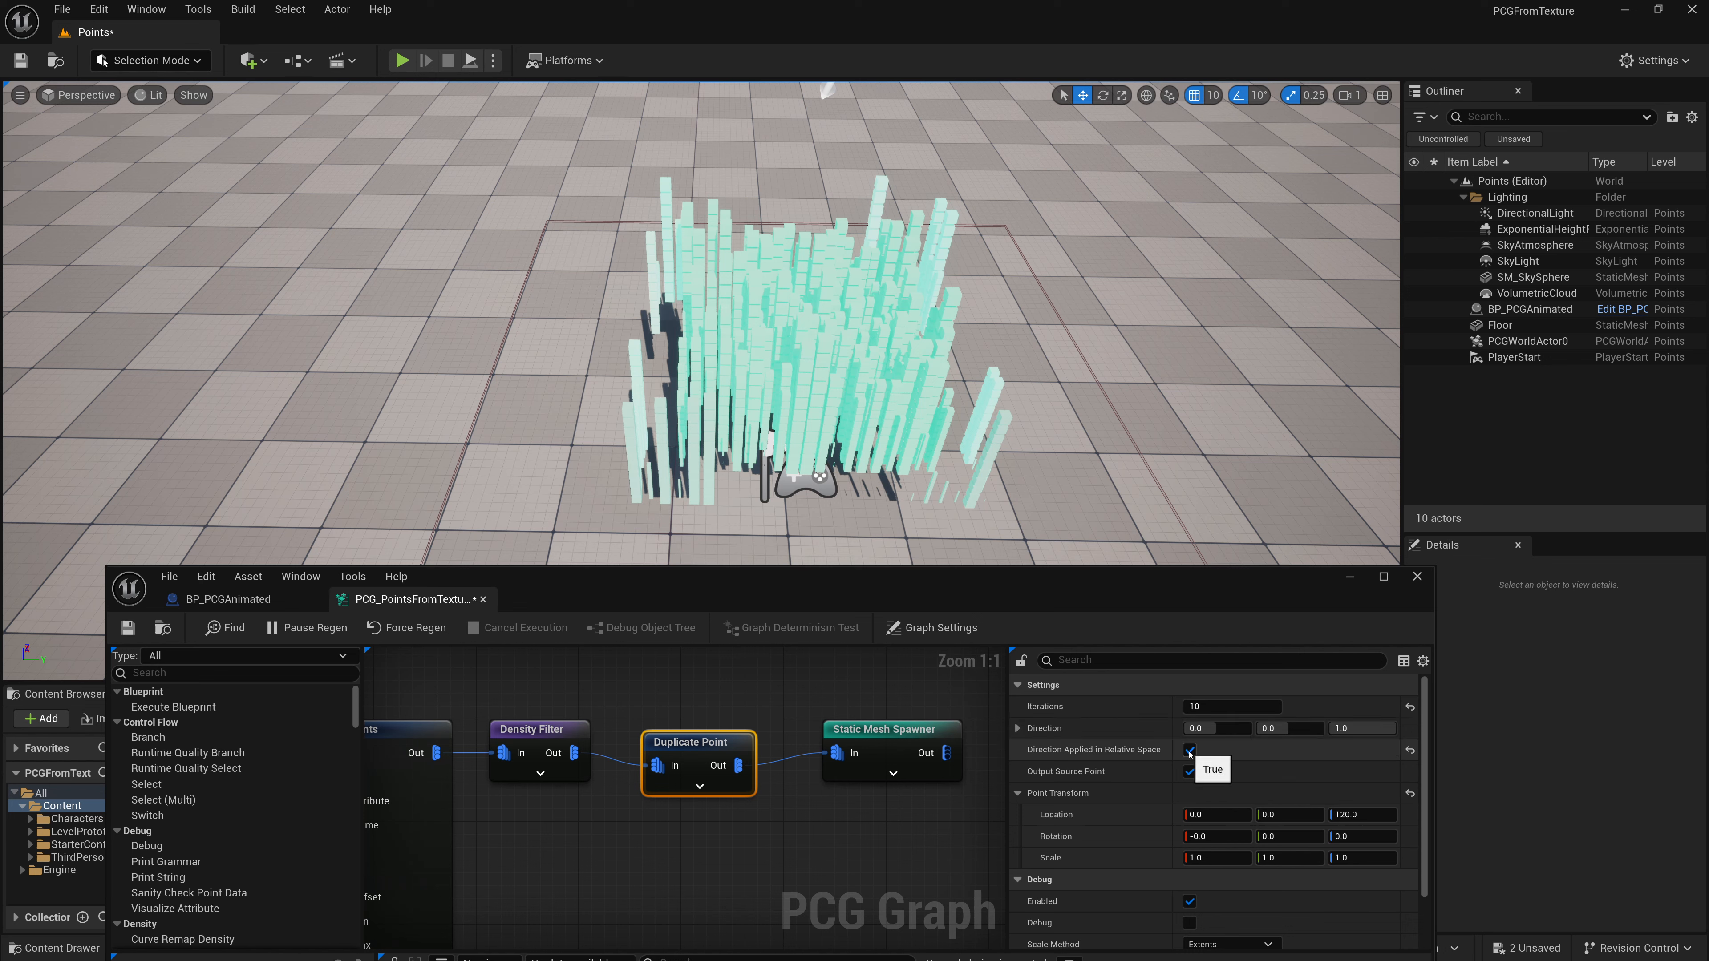
click(1190, 750)
click(1190, 751)
mouse_move(1214, 729)
mouse_down()
mouse_move(1235, 729)
mouse_move(1206, 729)
mouse_up()
click(1208, 729)
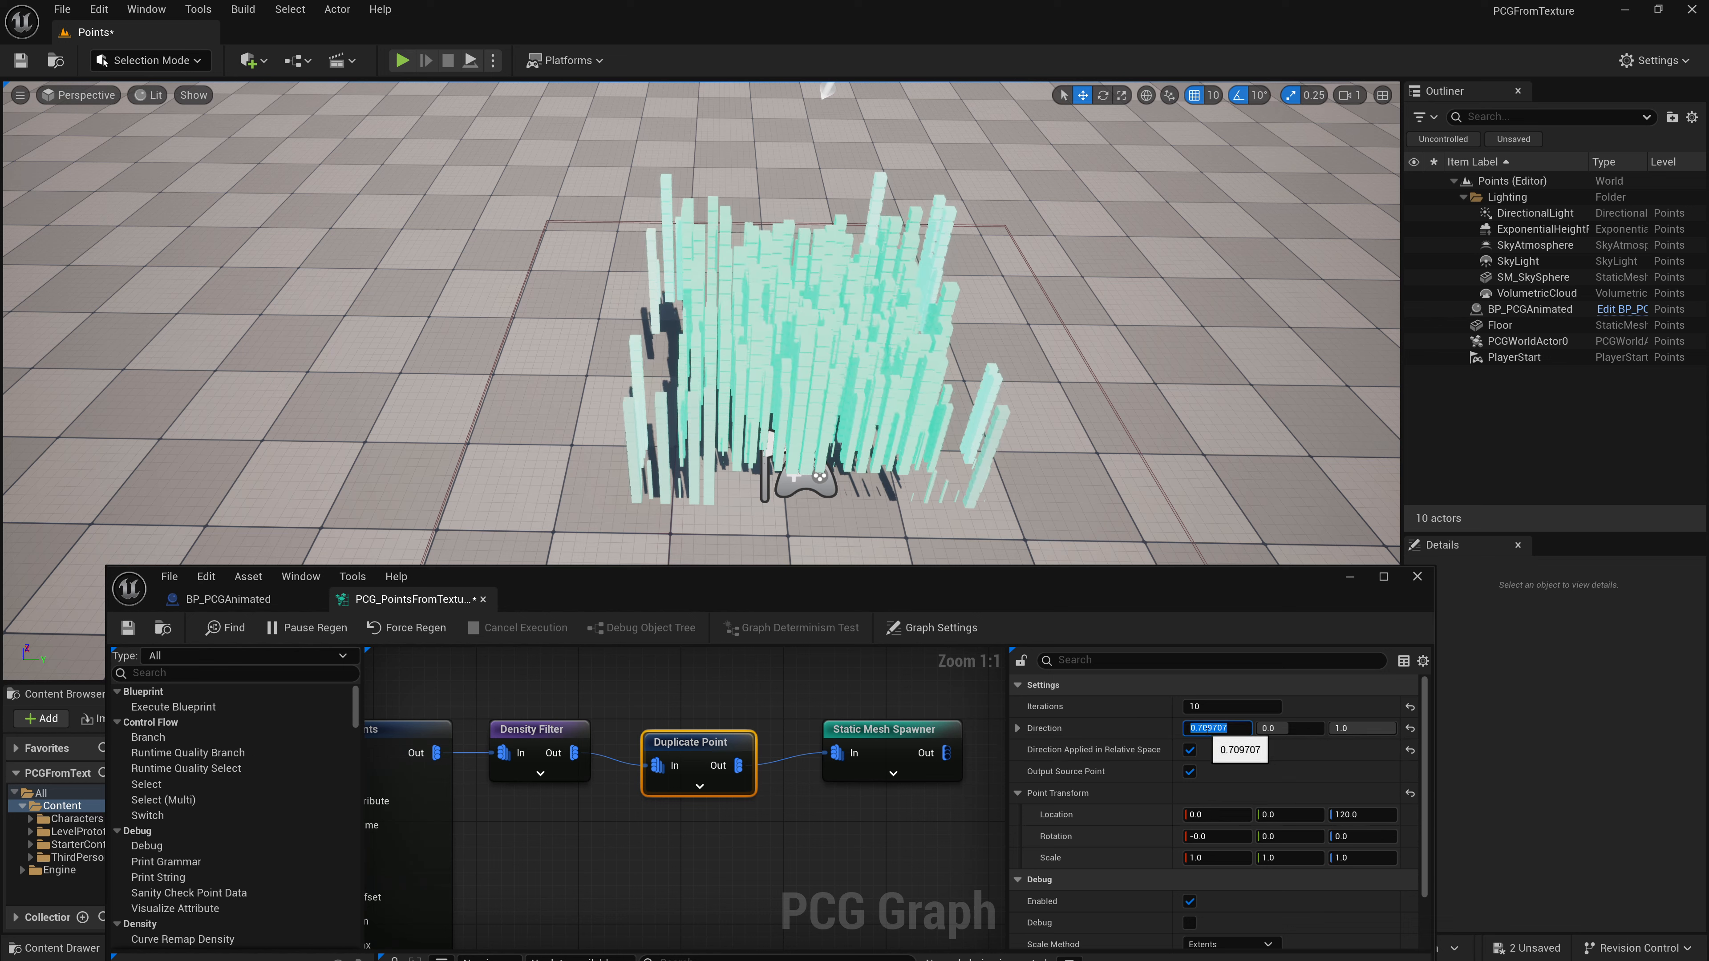
- Set the Duplicate Point node's rotation X and Y values to 90
click(1278, 837)
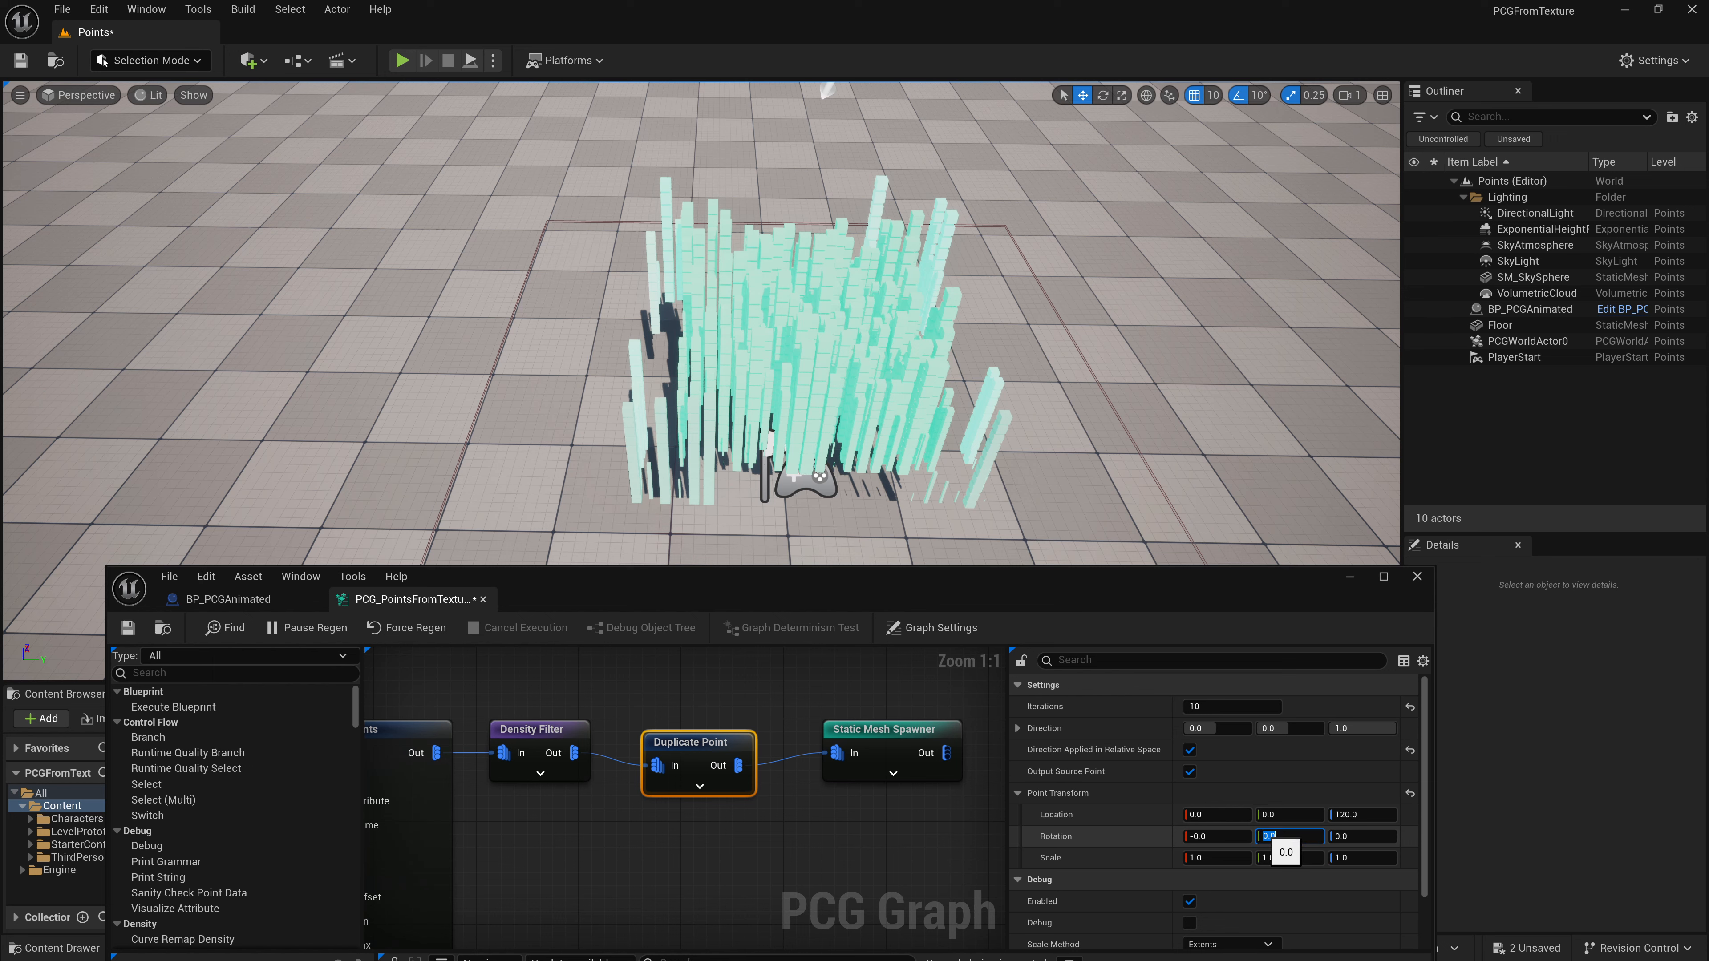
click(1246, 836)
text(3)
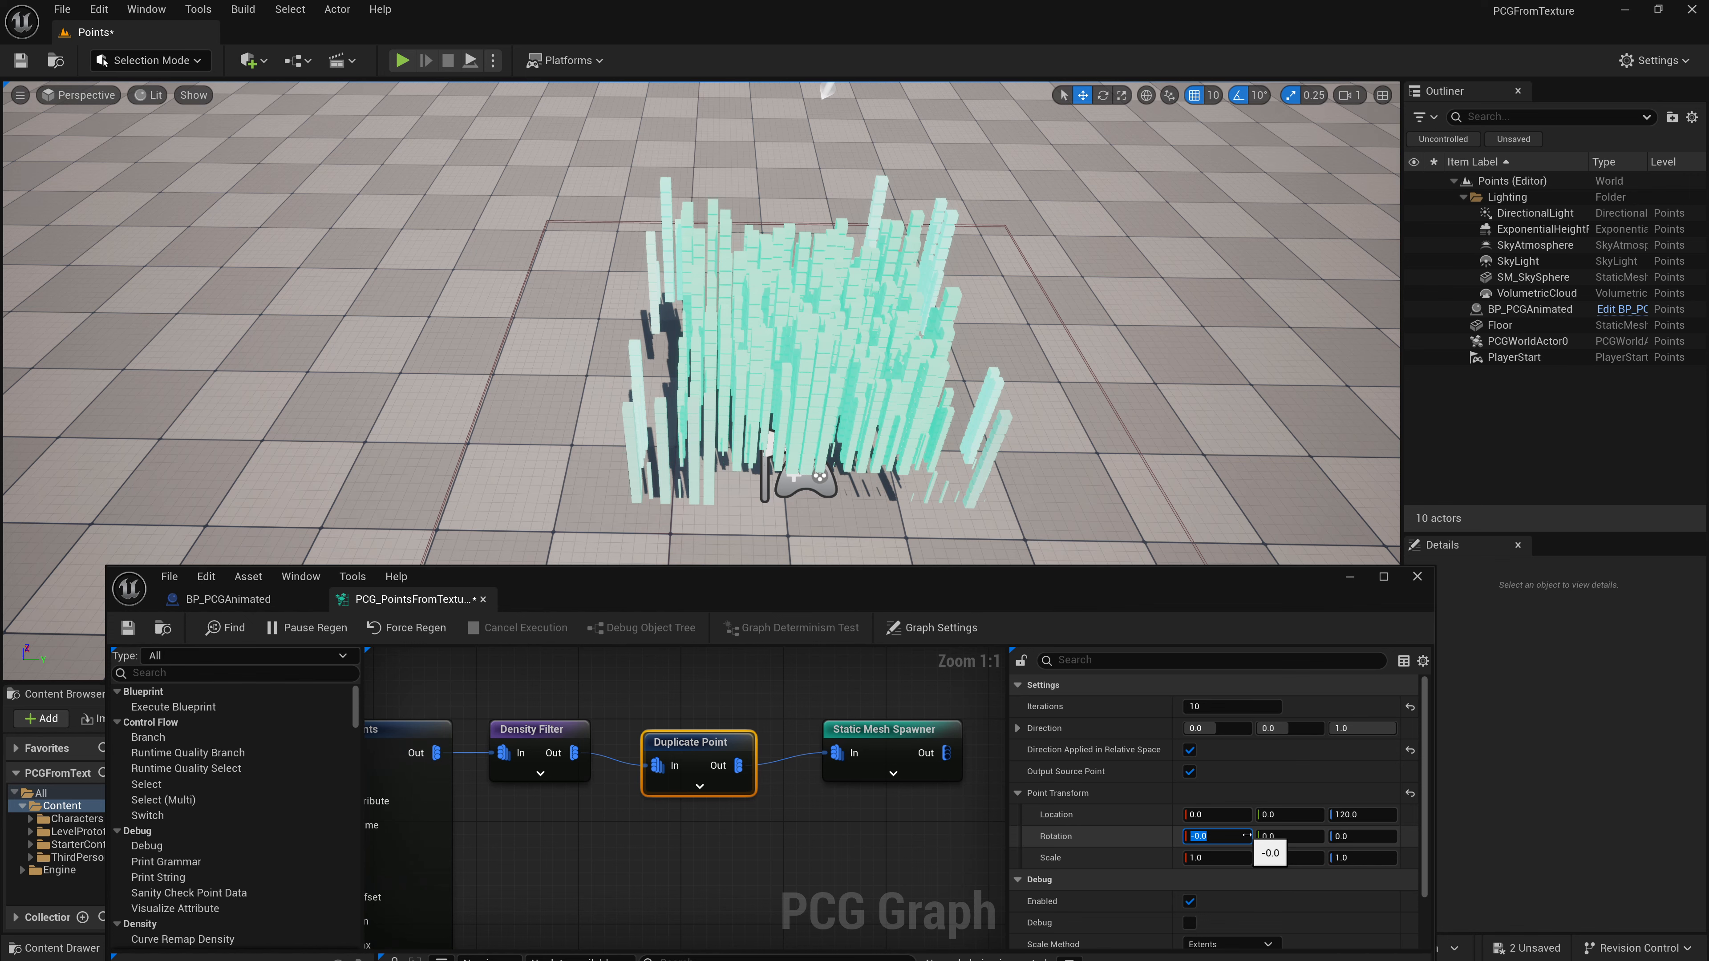
click(1276, 841)
text(90)
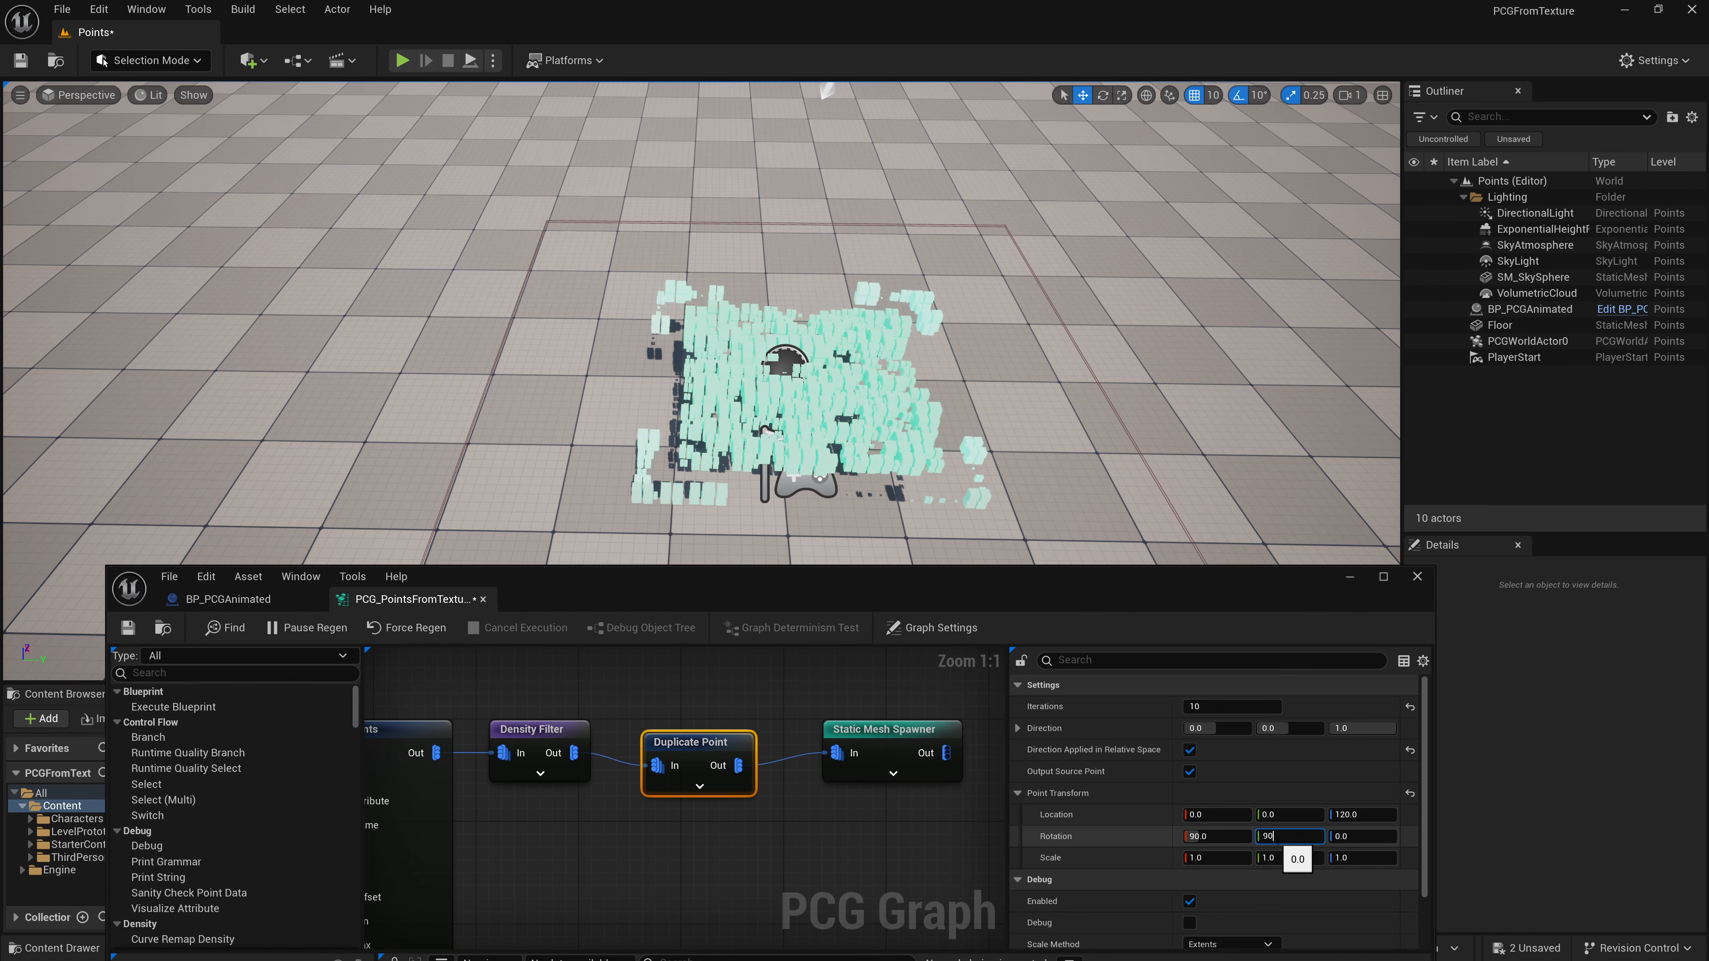
key(Tab)
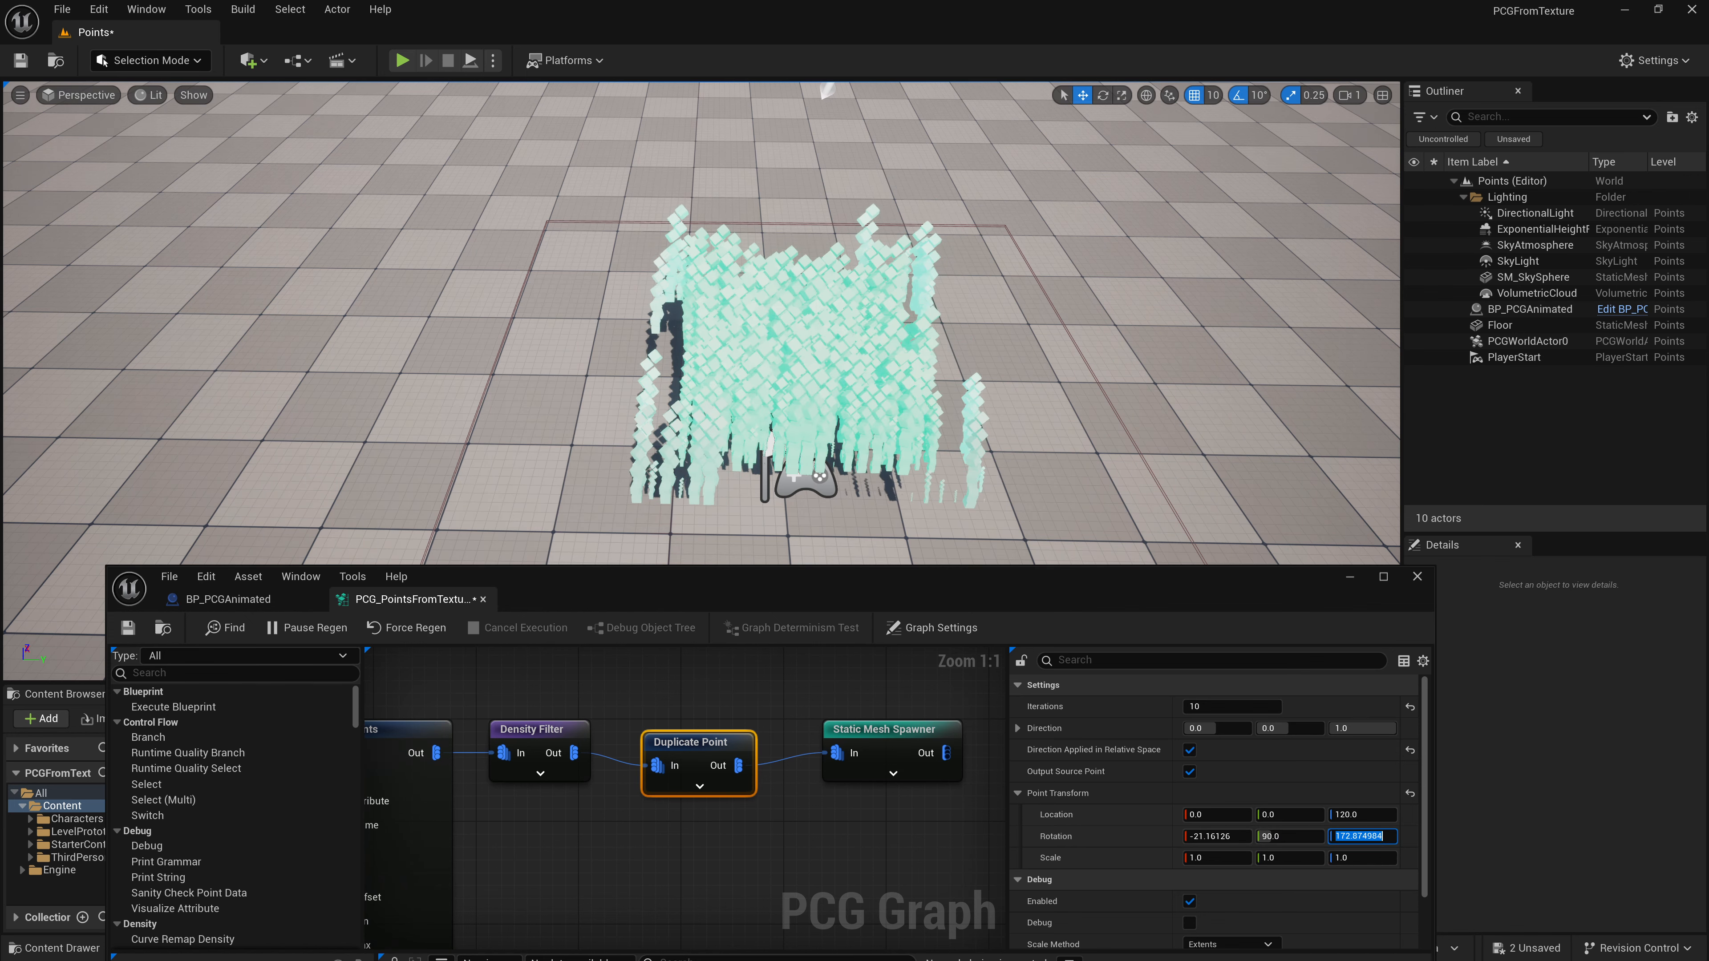
- Set the Duplicate Point node's location Z offset to 100
right_drag(834, 377, 754, 380)
key(s)
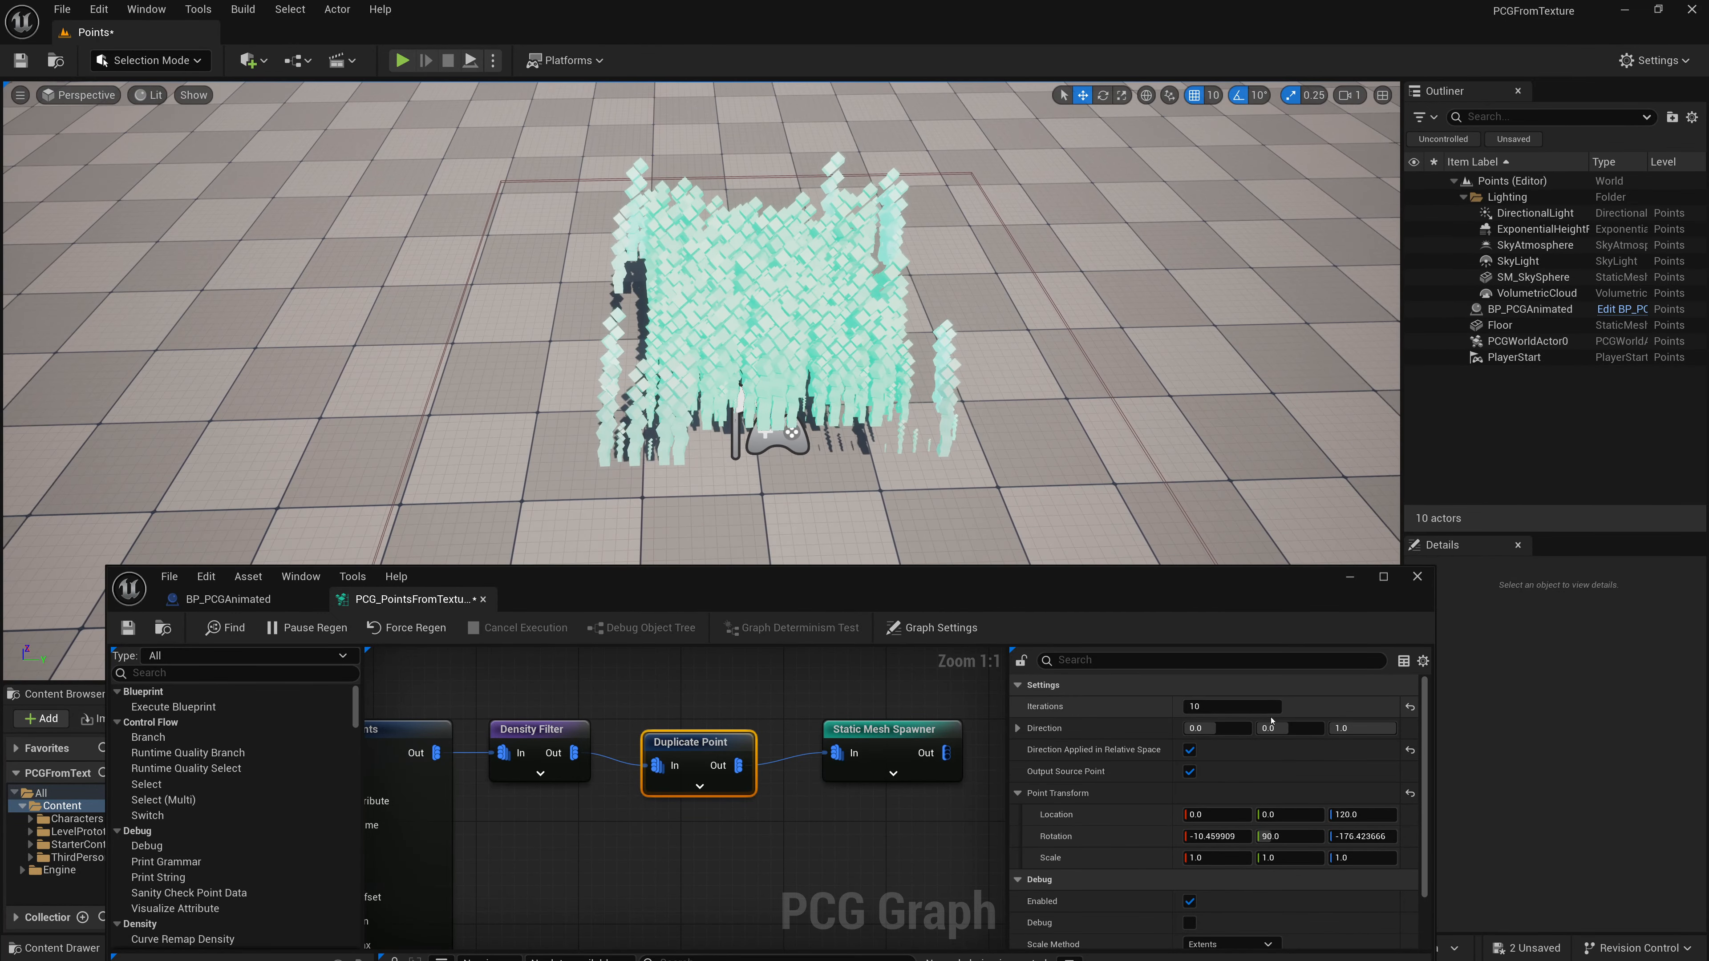
click(1355, 813)
text(100)
key(Return)
- Disable Direction Applied in Relative Space and set the duplicate direction Y value to 1
click(1190, 750)
click(1290, 729)
text(1)
mouse_move(699, 336)
right_down()
mouse_move(579, 337)
mouse_move(693, 330)
mouse_move(619, 315)
mouse_move(703, 315)
right_up()
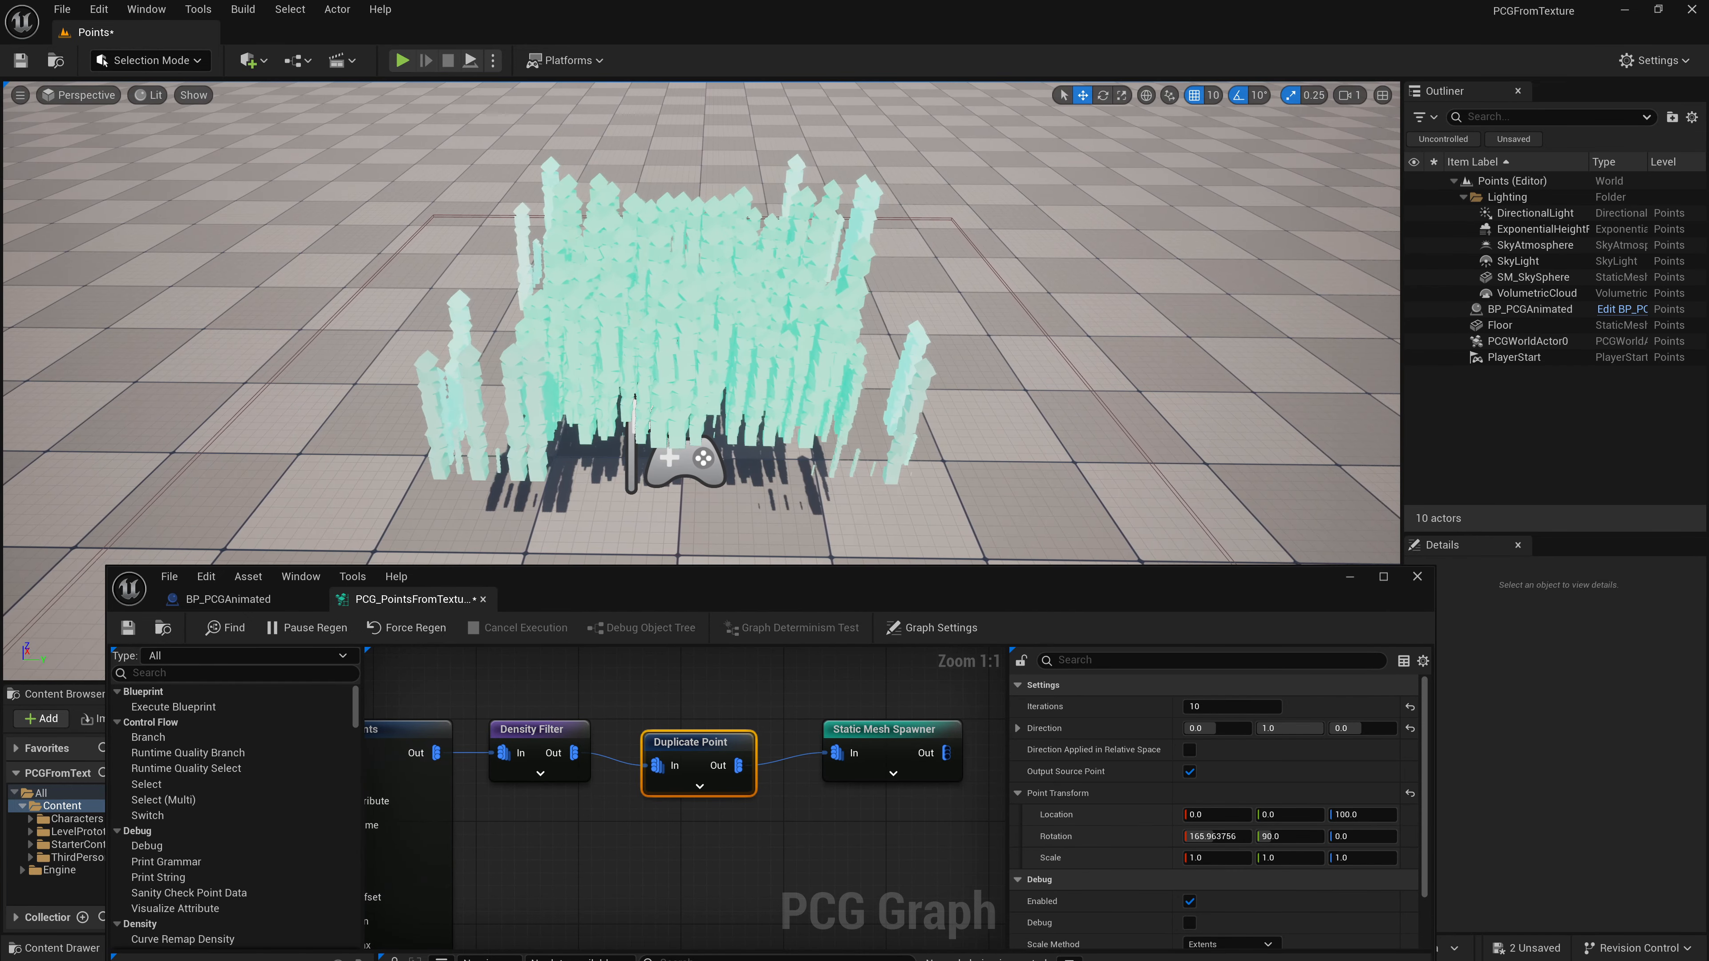
- Simulate the level to preview the stacked cubes, then stop the simulation
click(493, 60)
click(558, 221)
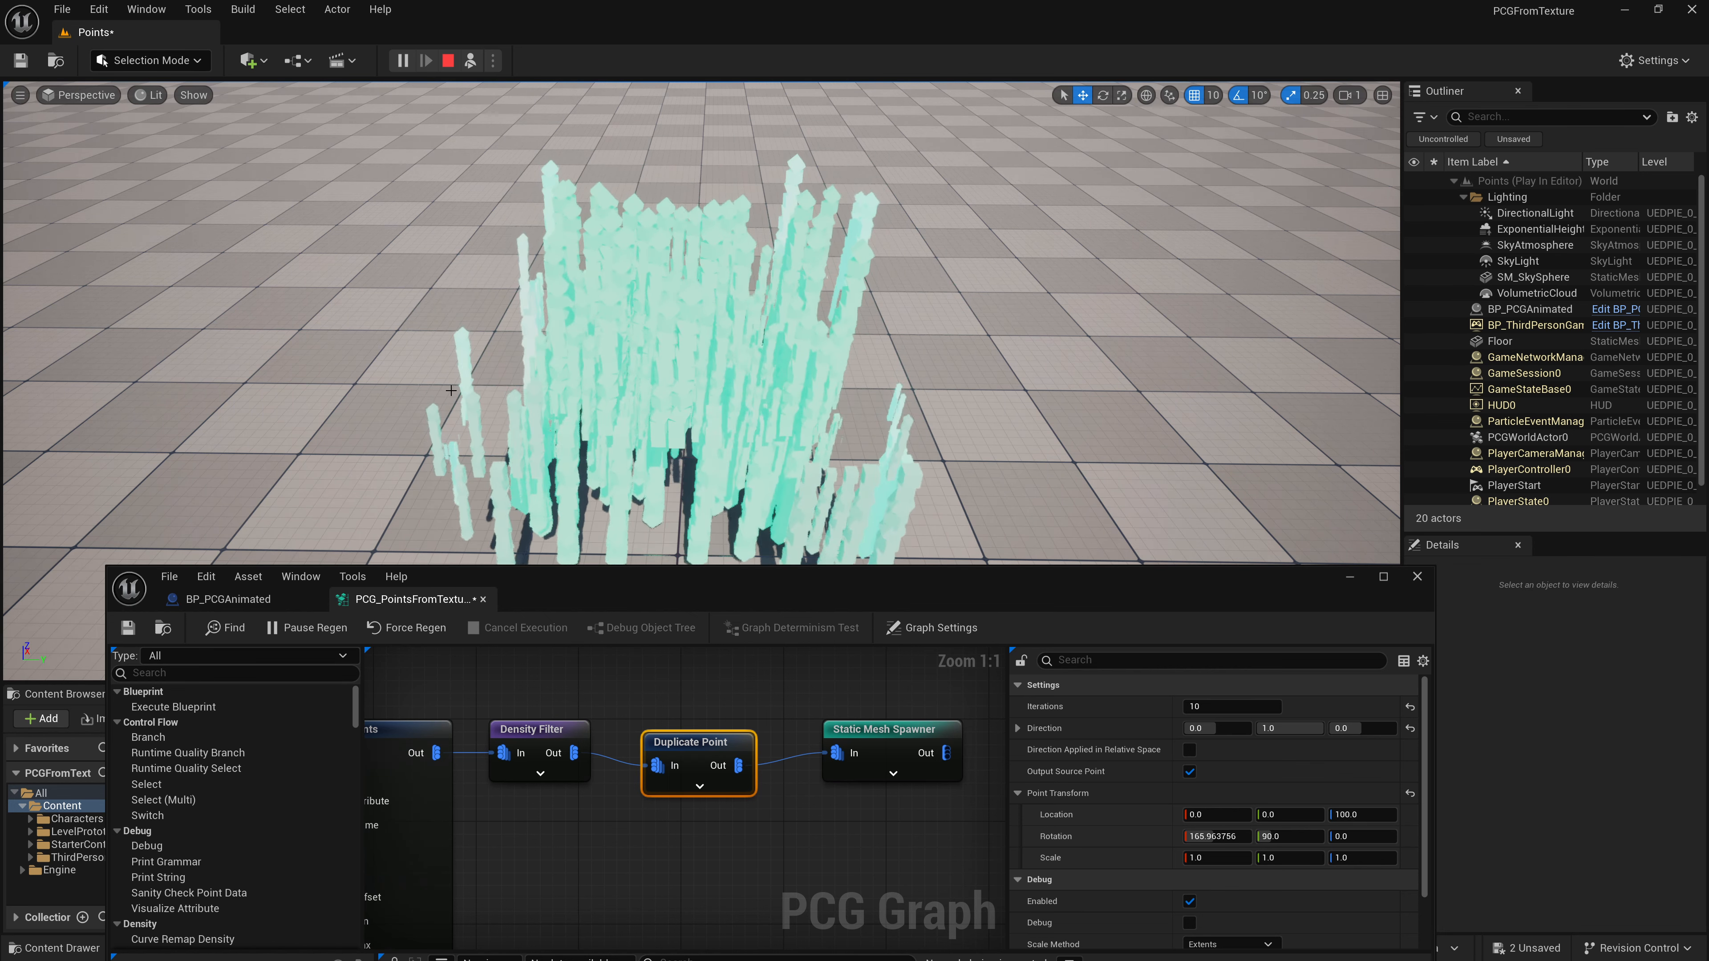
click(449, 60)
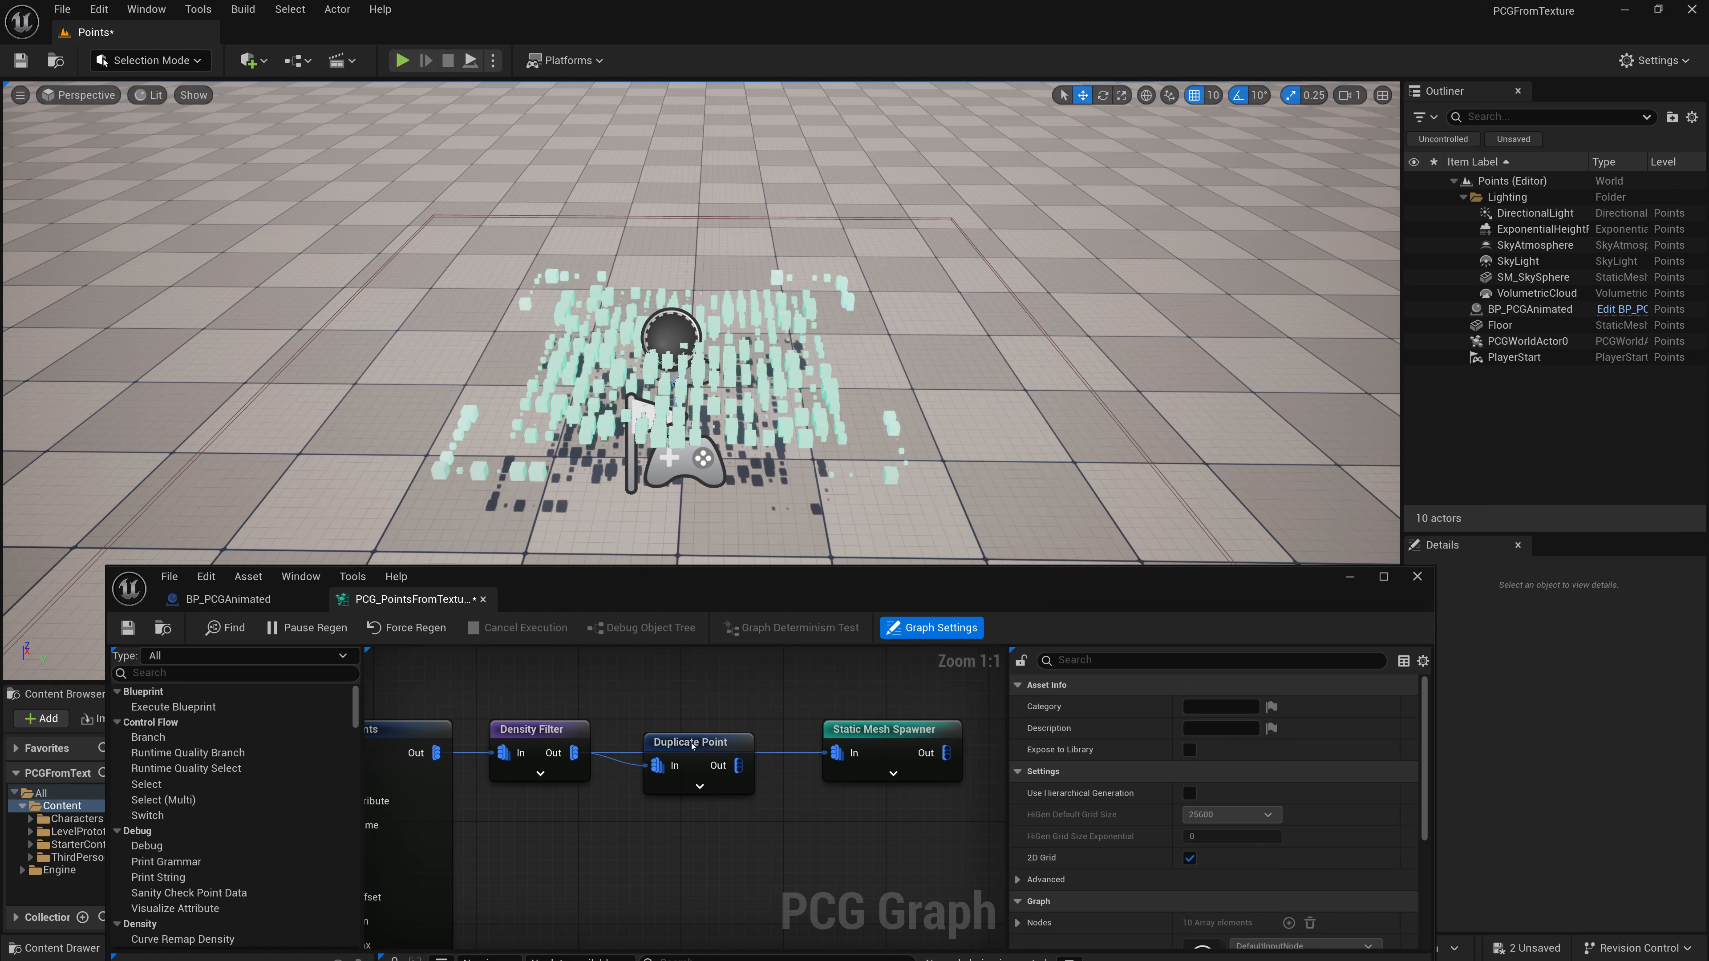
- Delete the Duplicate Point node and simulate the level again to preview, then stop
key(Delete)
click(493, 61)
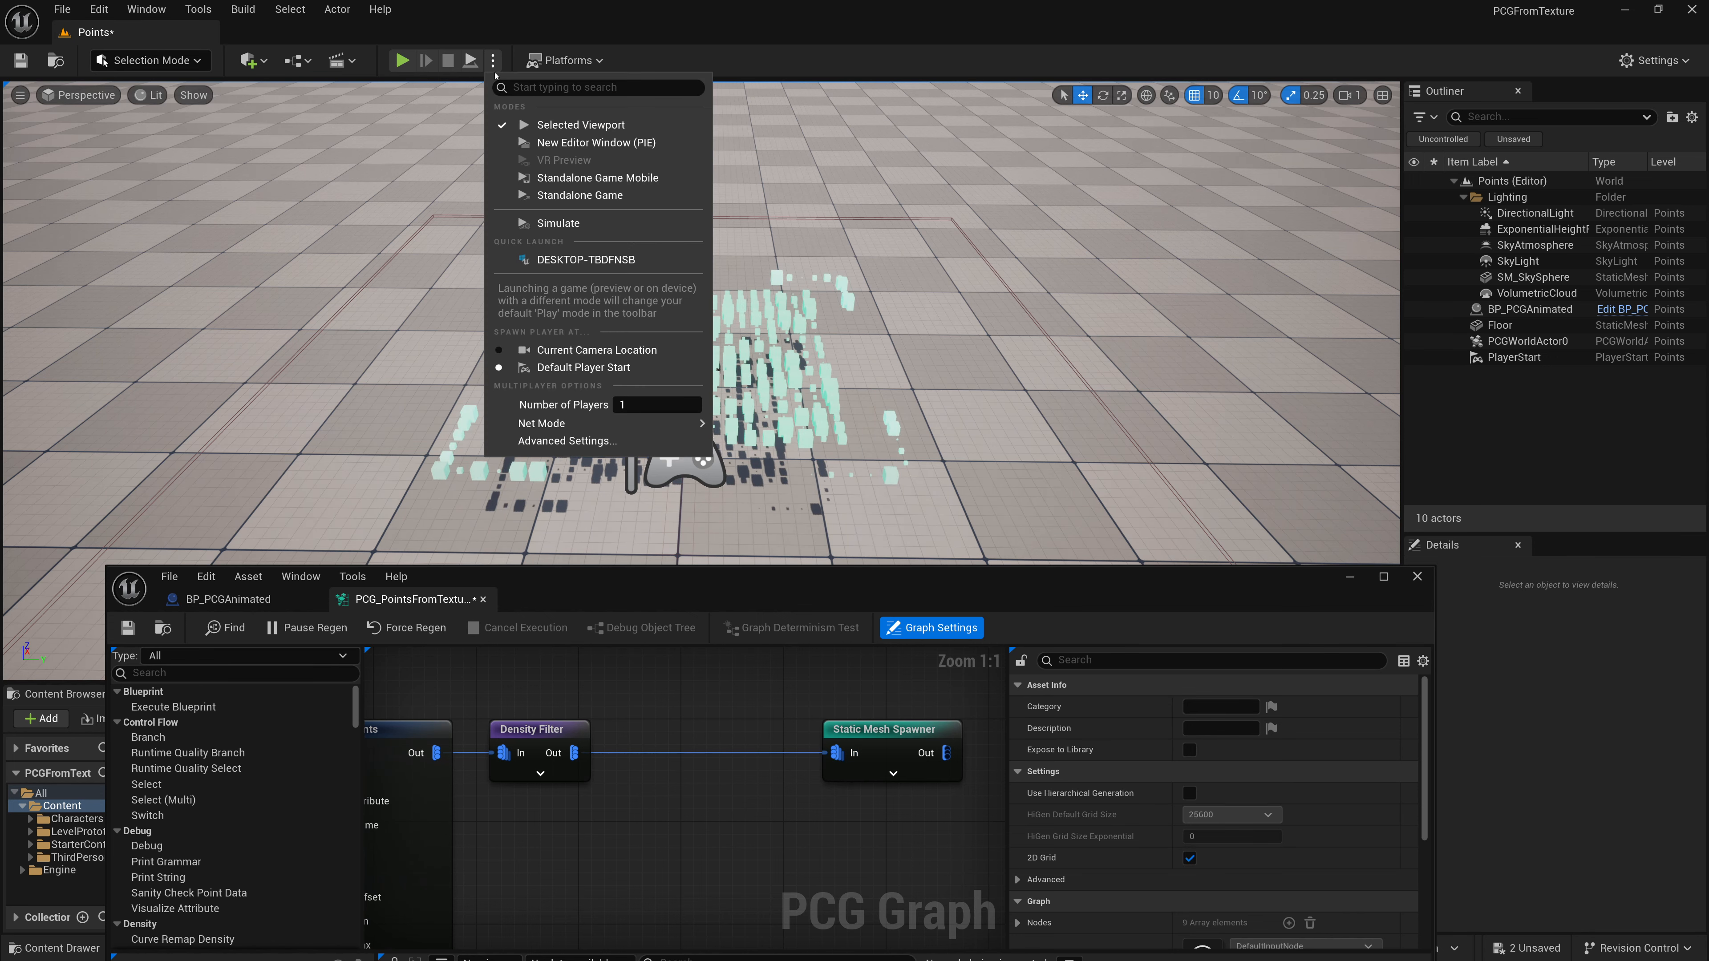
click(549, 222)
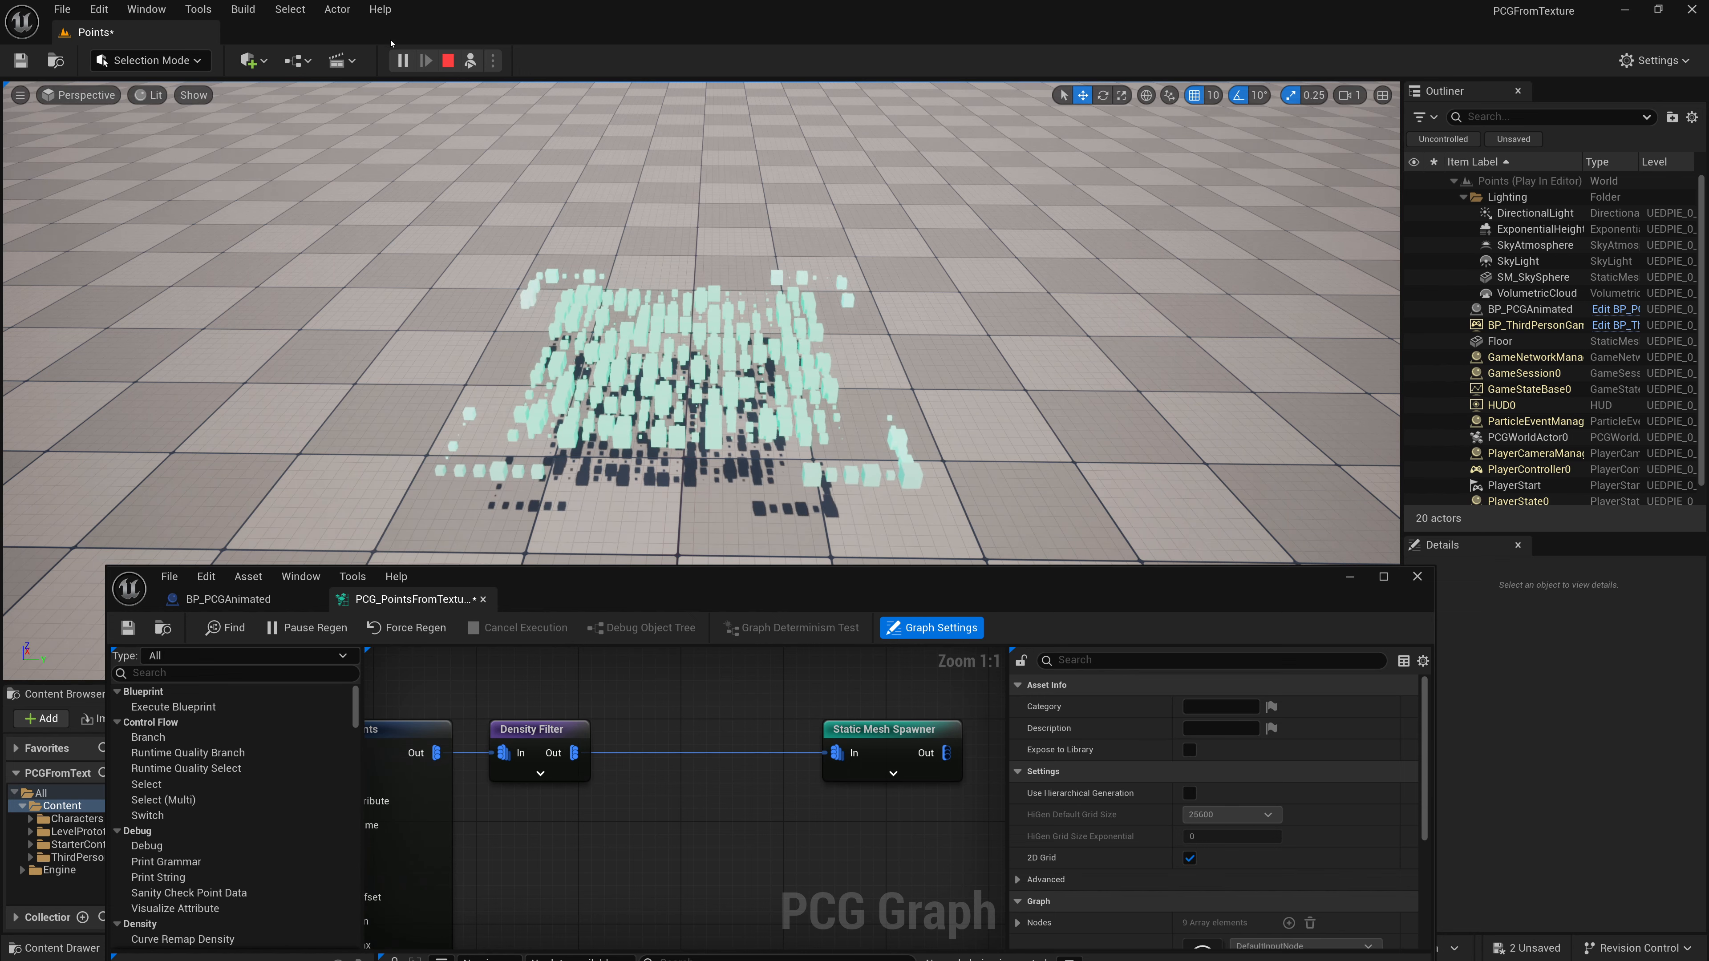
click(447, 61)
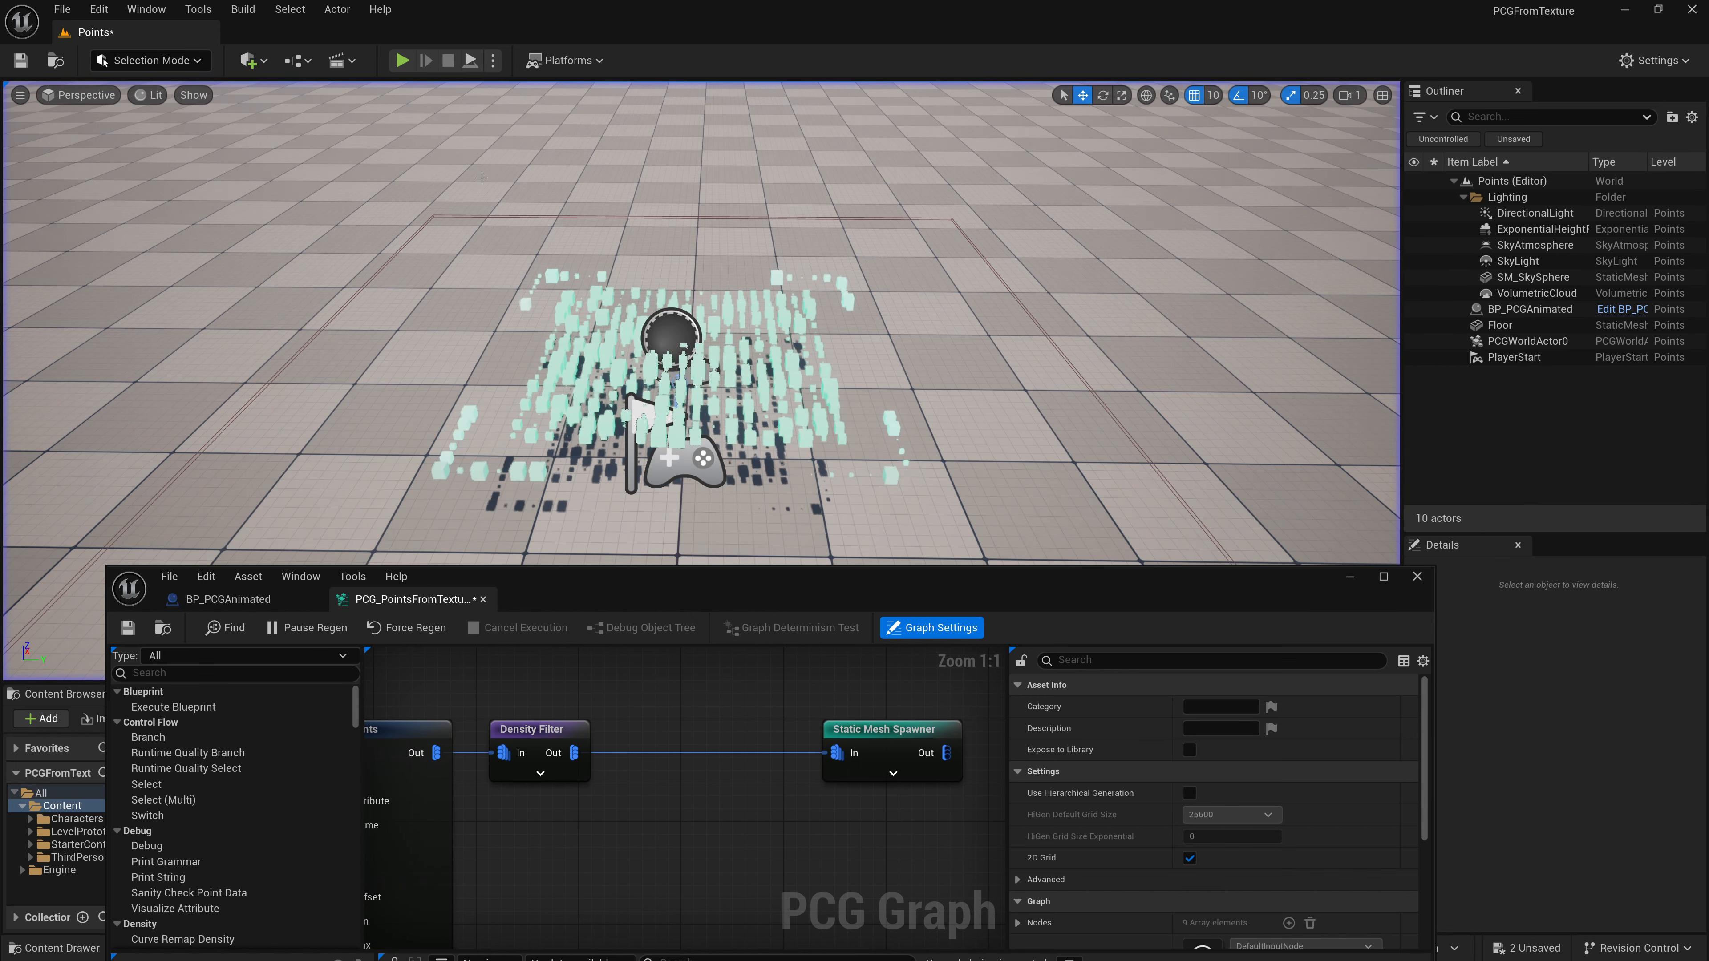
- Maximize the PCG graph window and move the Get Actor Property and Trig: Sin nodes left to make room
double_click(671, 585)
right_drag(440, 431, 975, 469)
right_drag(581, 389, 767, 449)
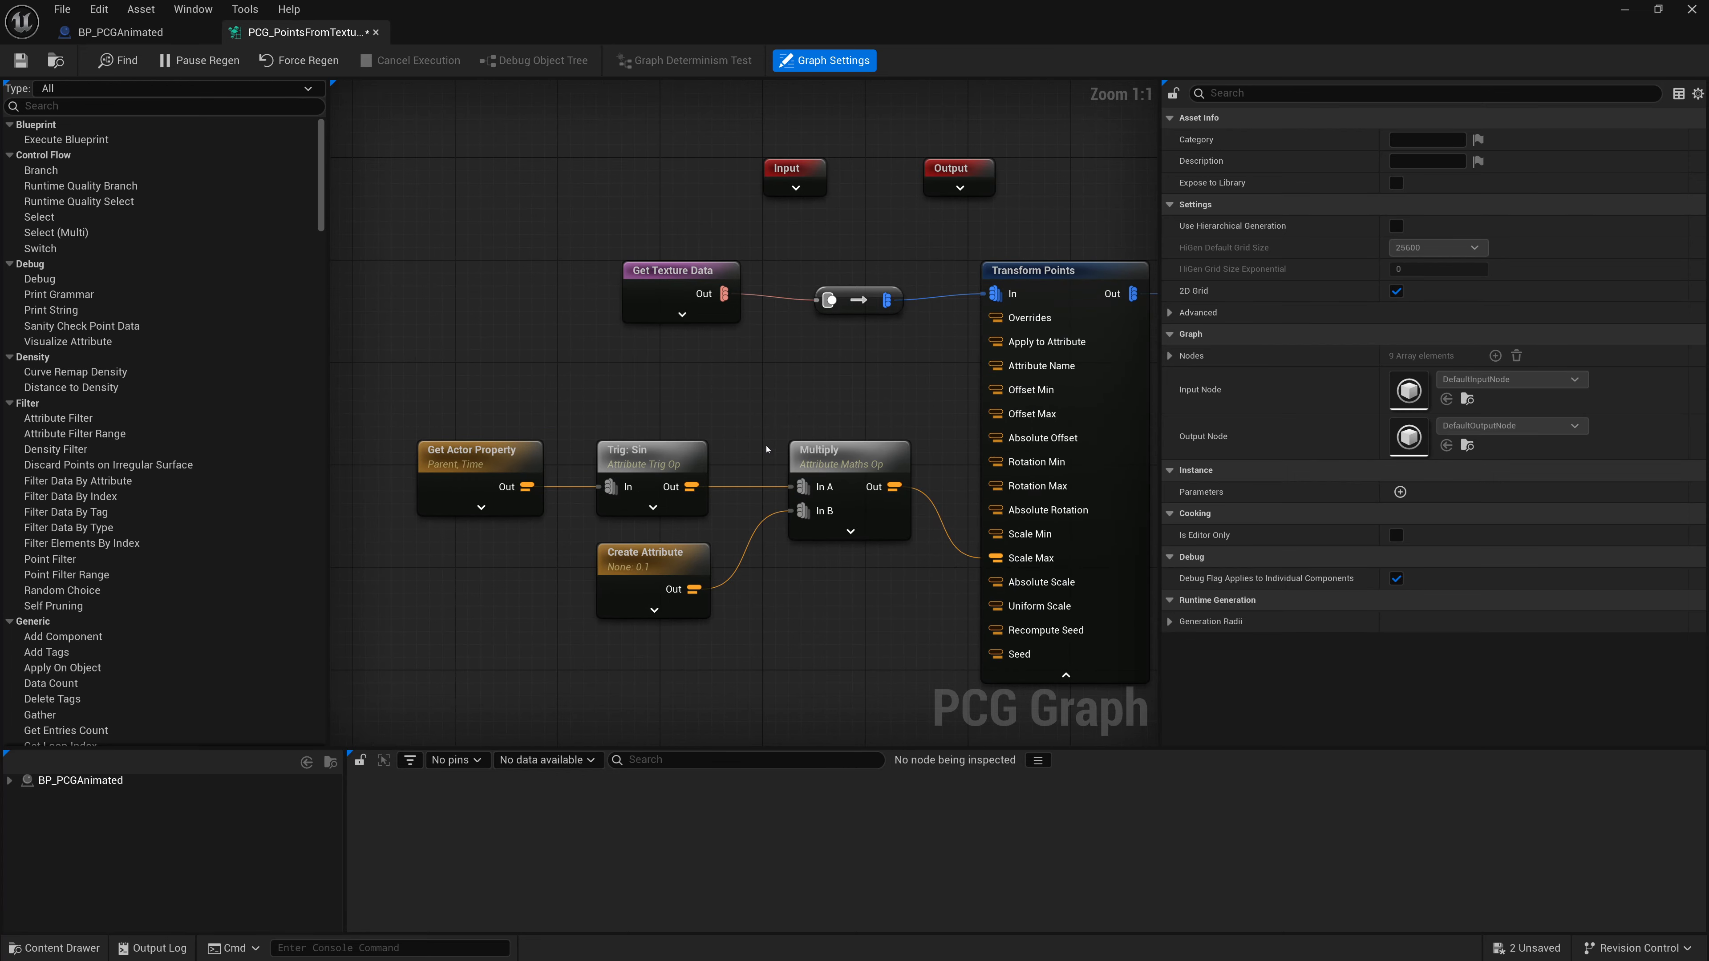
right_drag(435, 441, 533, 380)
drag(519, 350, 519, 405)
right_drag(631, 385, 890, 354)
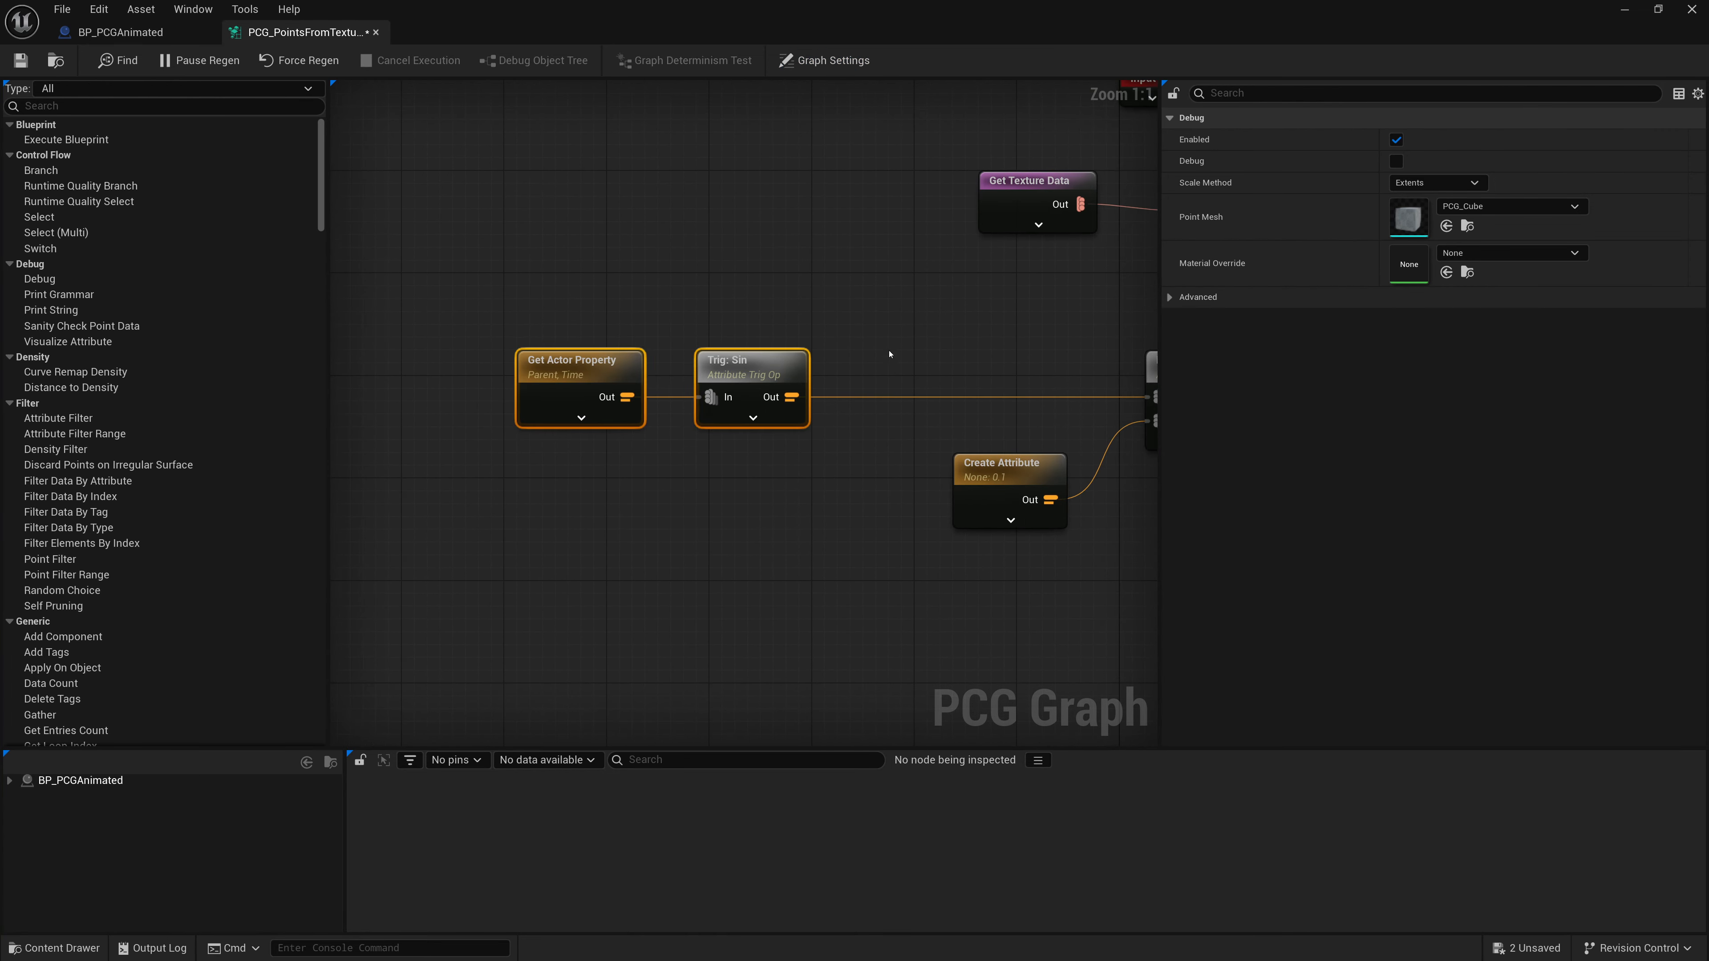
drag(731, 366, 783, 331)
- Add an Add attribute maths node fed by the Trig: Sin output
click(673, 323)
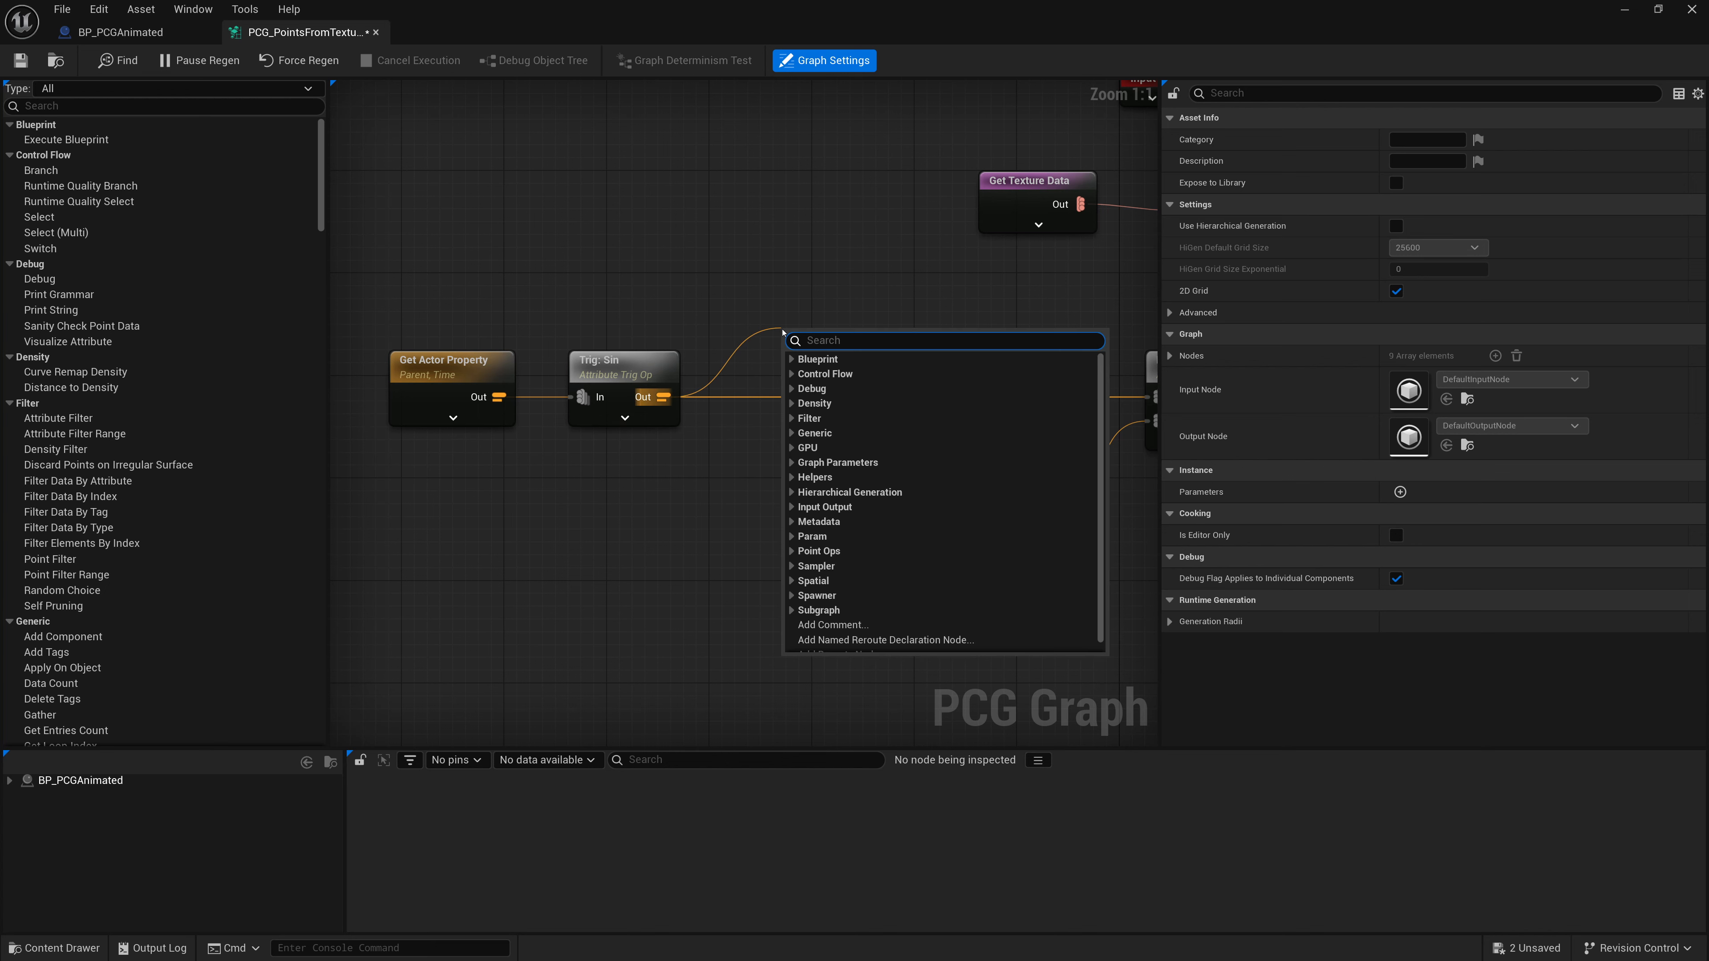
text(add)
key(Return)
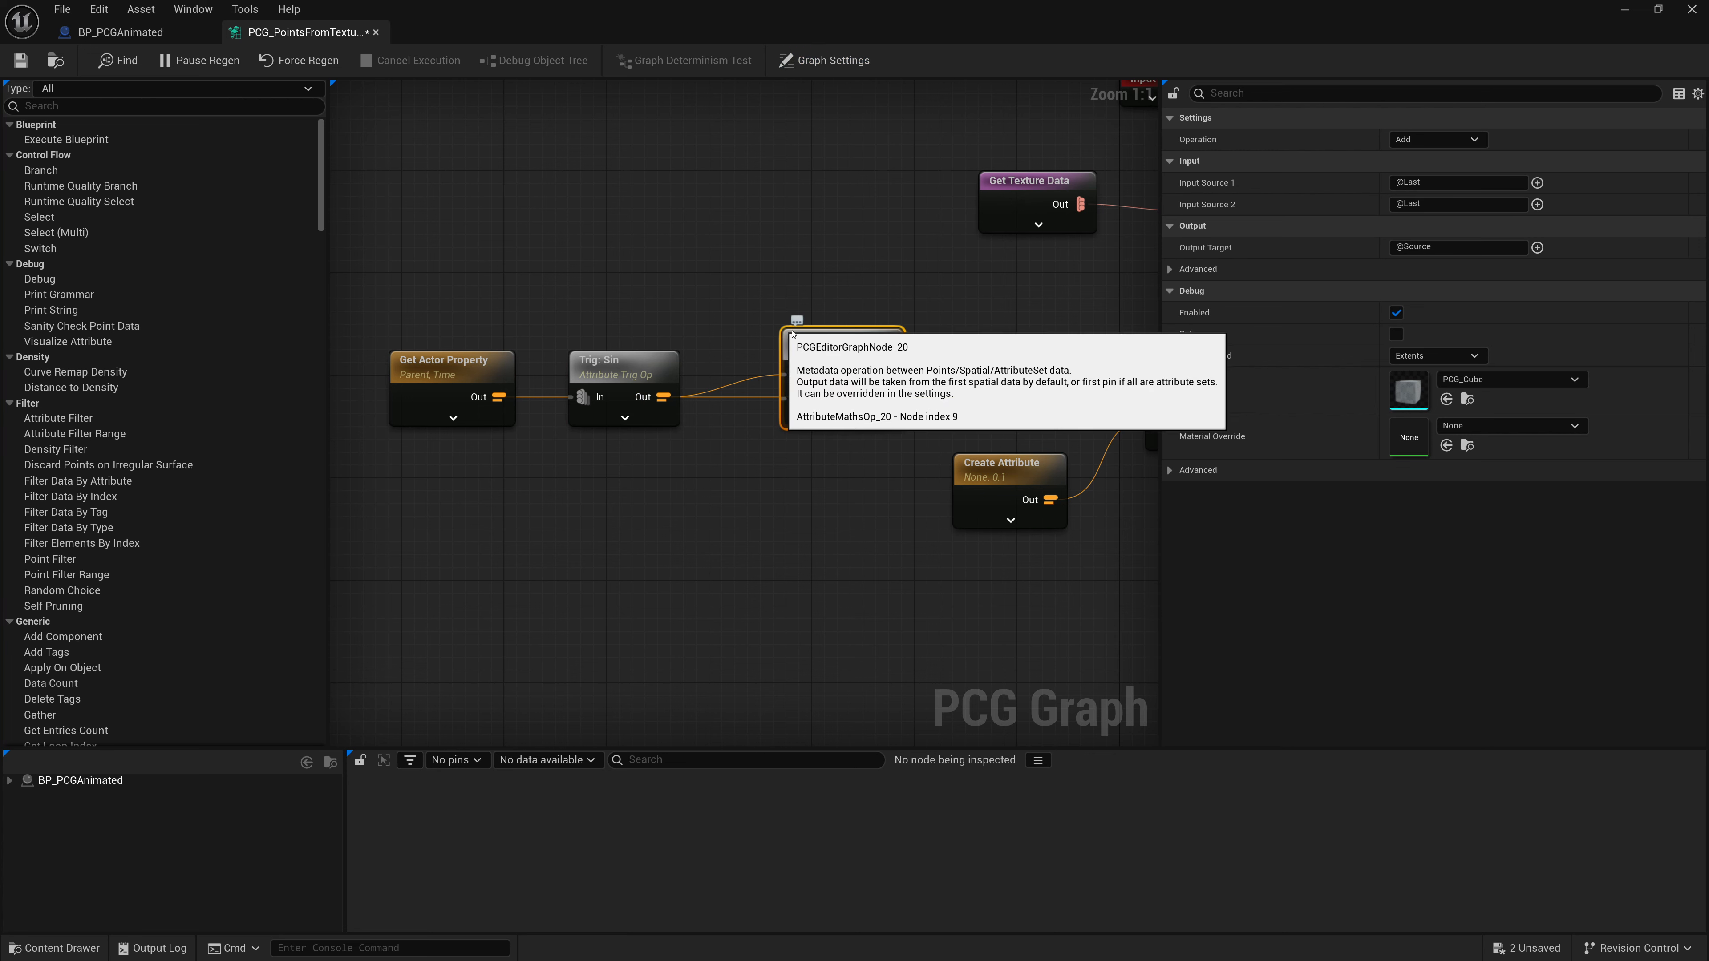
drag(793, 332, 784, 394)
- Create an attribute node connected to the Add node's In B with a double value of 1
drag(787, 460, 614, 541)
text(create)
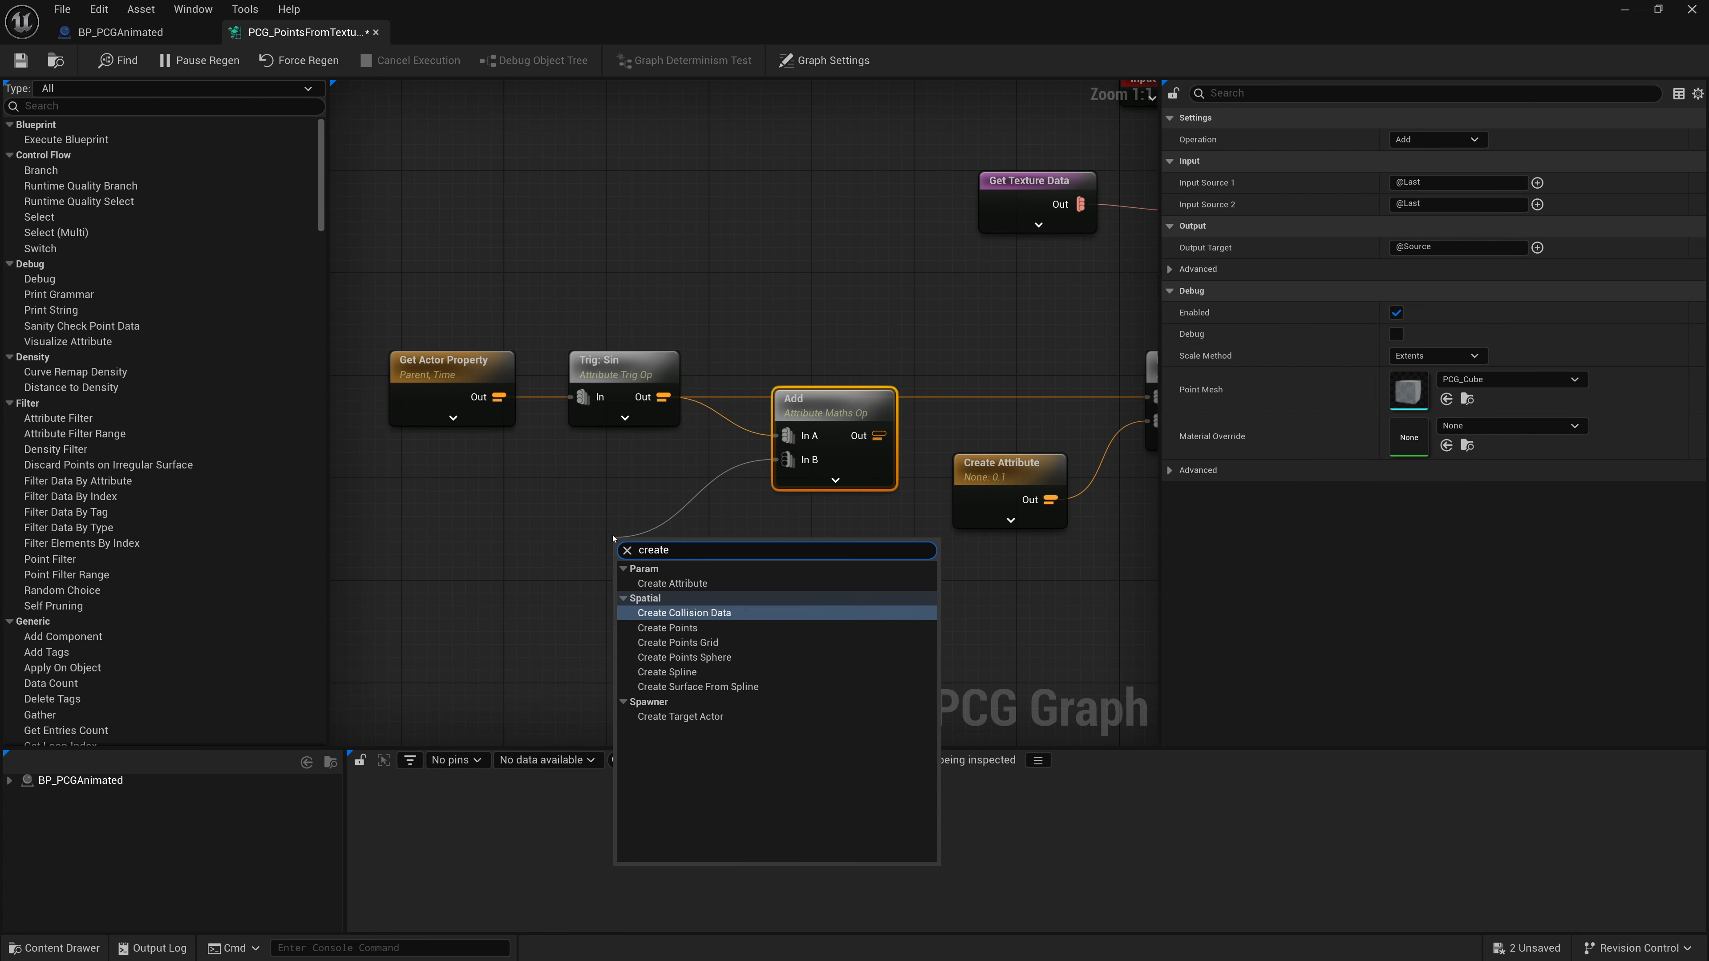
click(672, 583)
drag(667, 546, 623, 490)
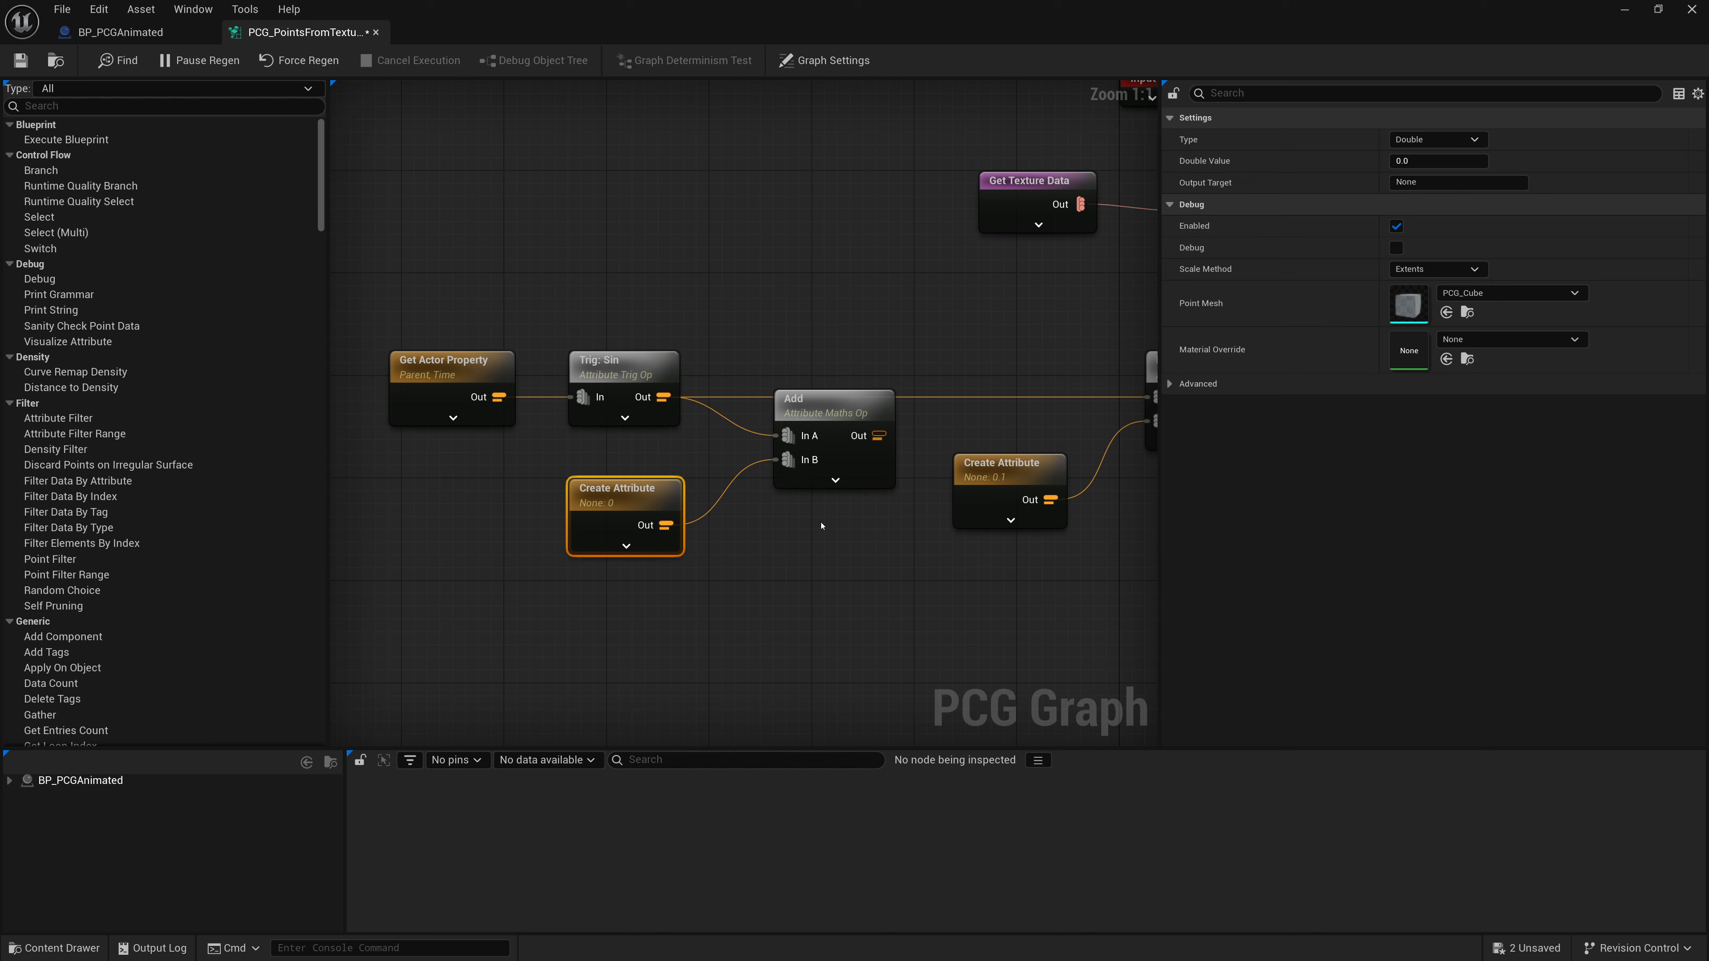
click(1402, 161)
text(1)
- Add a Multiply attribute maths node fed by the Add node's output
click(831, 340)
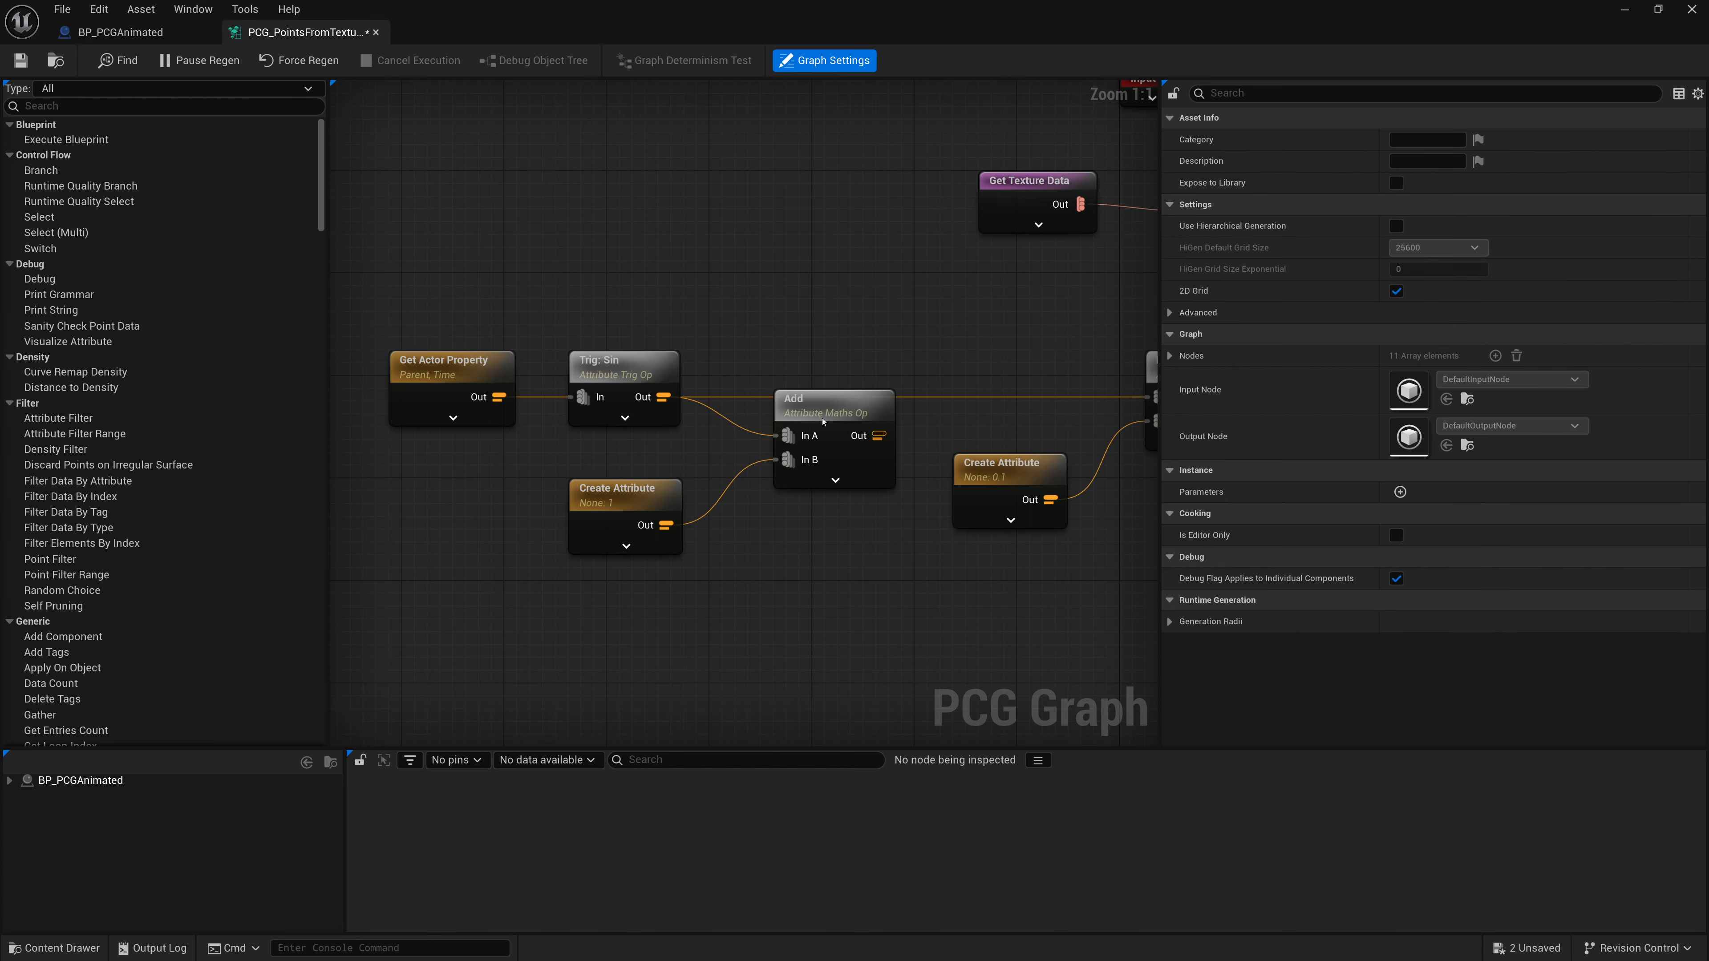
drag(823, 420, 938, 355)
text(multiply)
key(Return)
- Duplicate the Create Attribute node, connect it to the new Multiply's In B, and set its value to 0.5
click(627, 502)
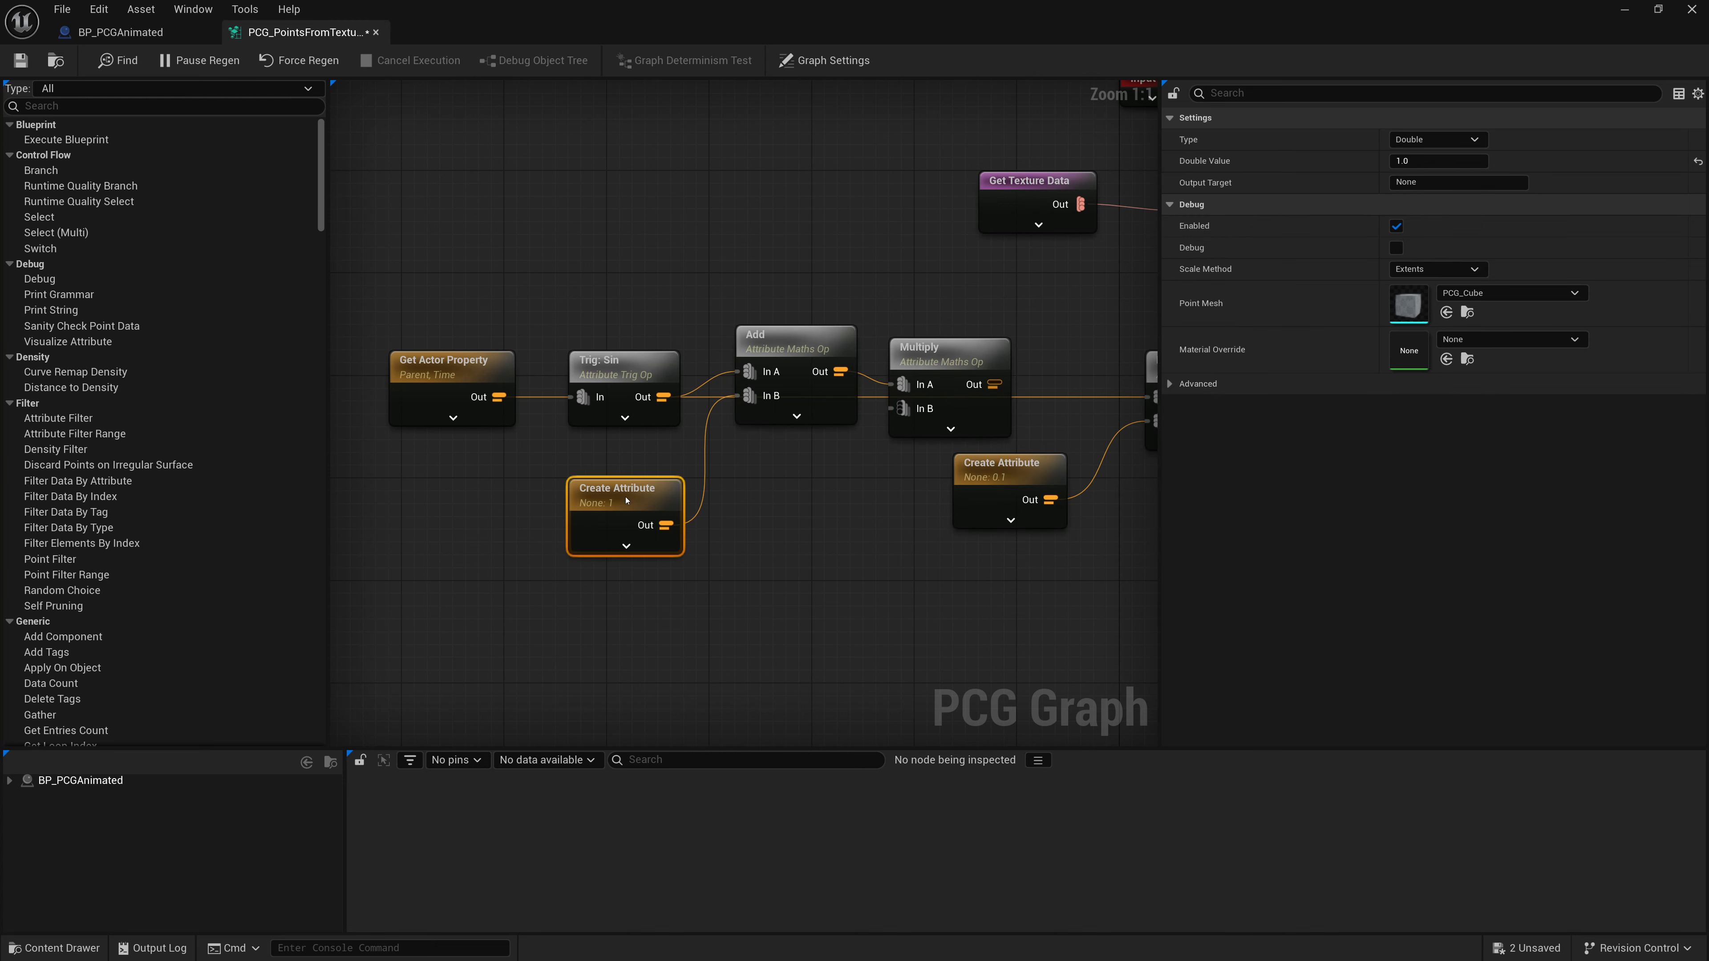
key(ctrl+c)
key(ctrl+v)
drag(833, 615, 903, 409)
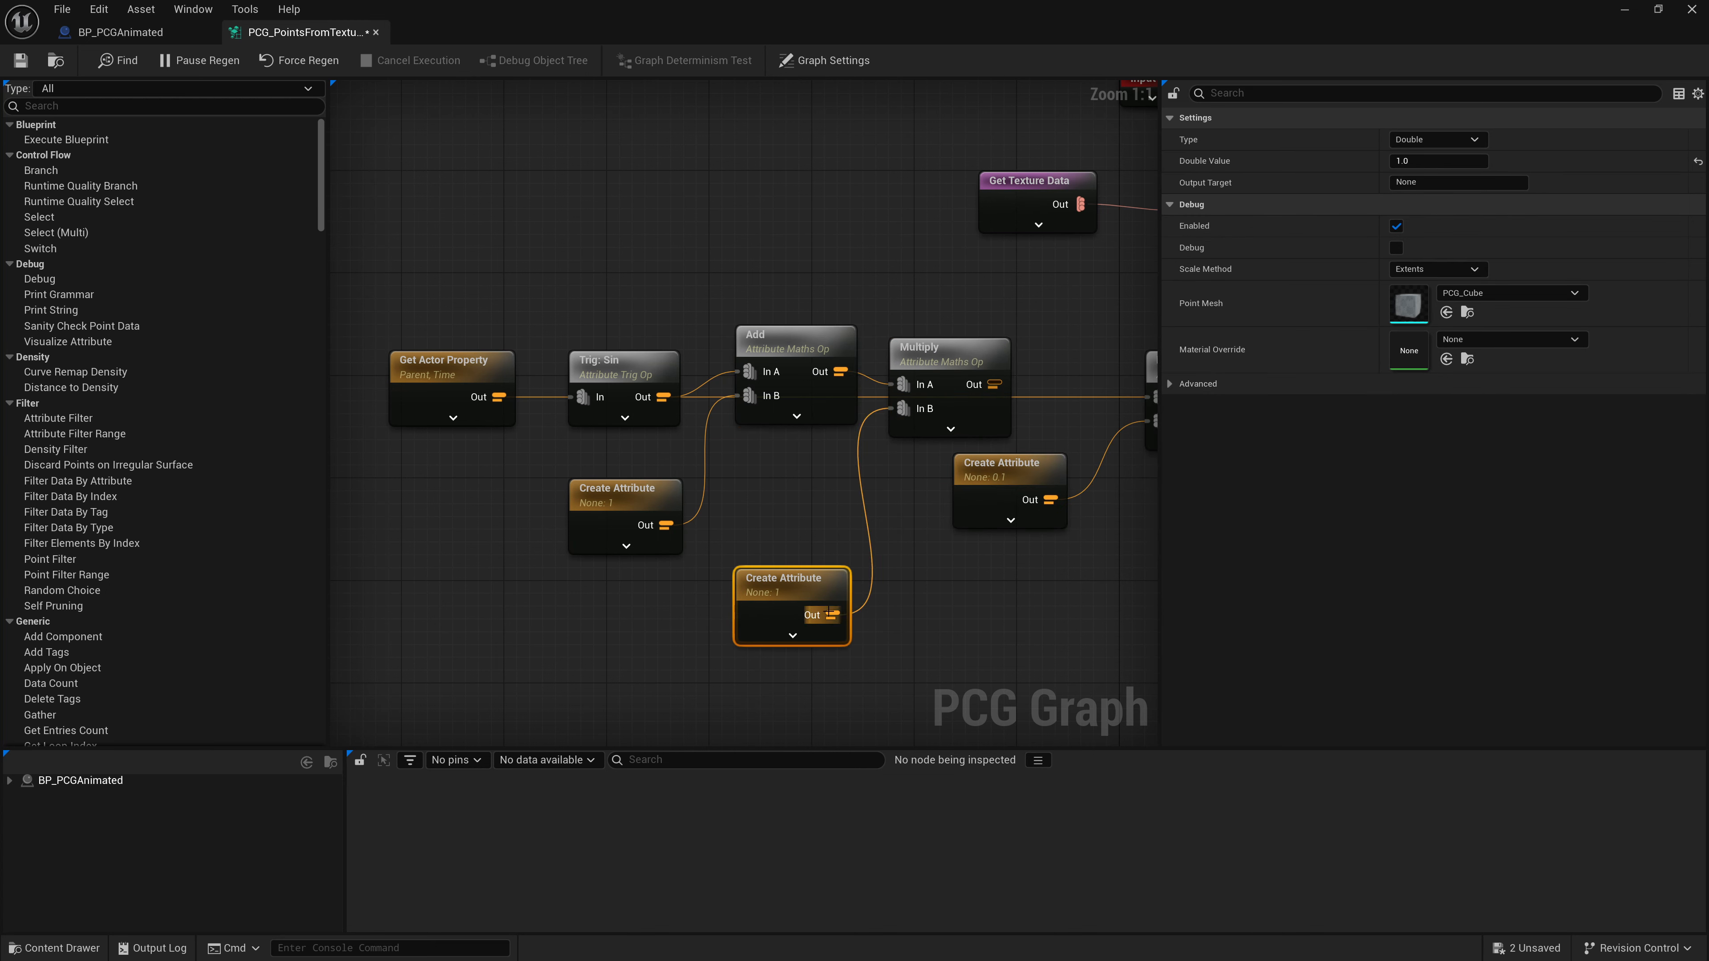
click(1420, 161)
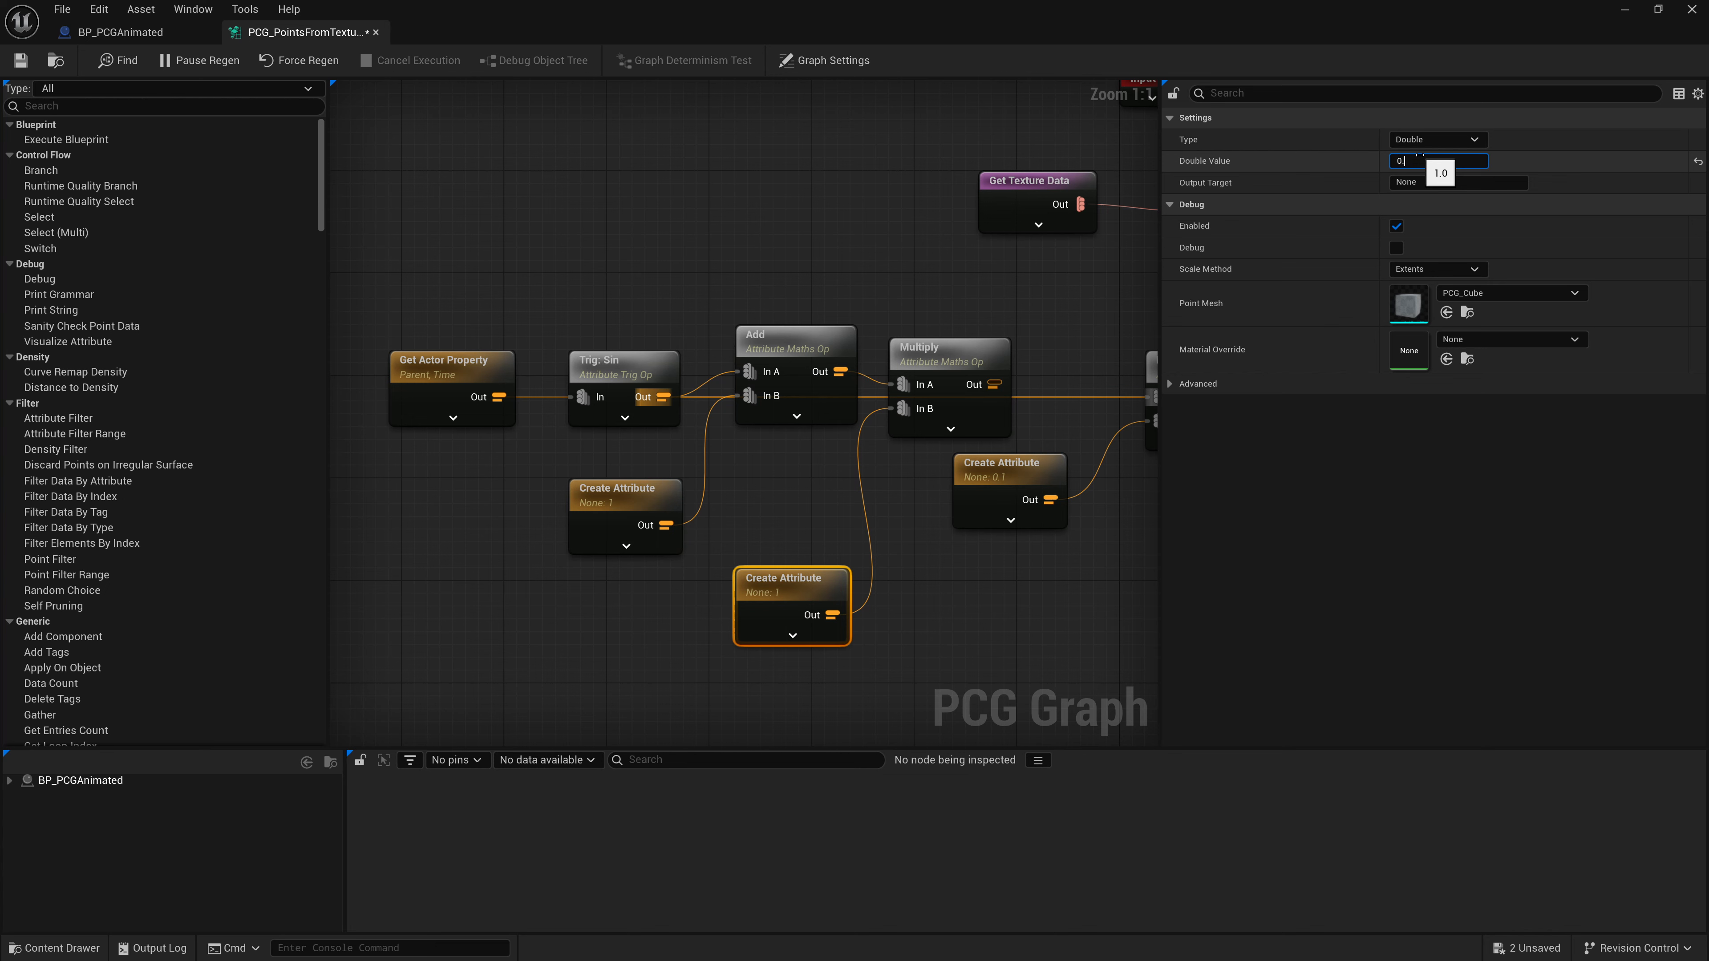
- Connect the new Multiply node's output to the existing Multiply node's In A input
right_drag(1070, 340, 832, 333)
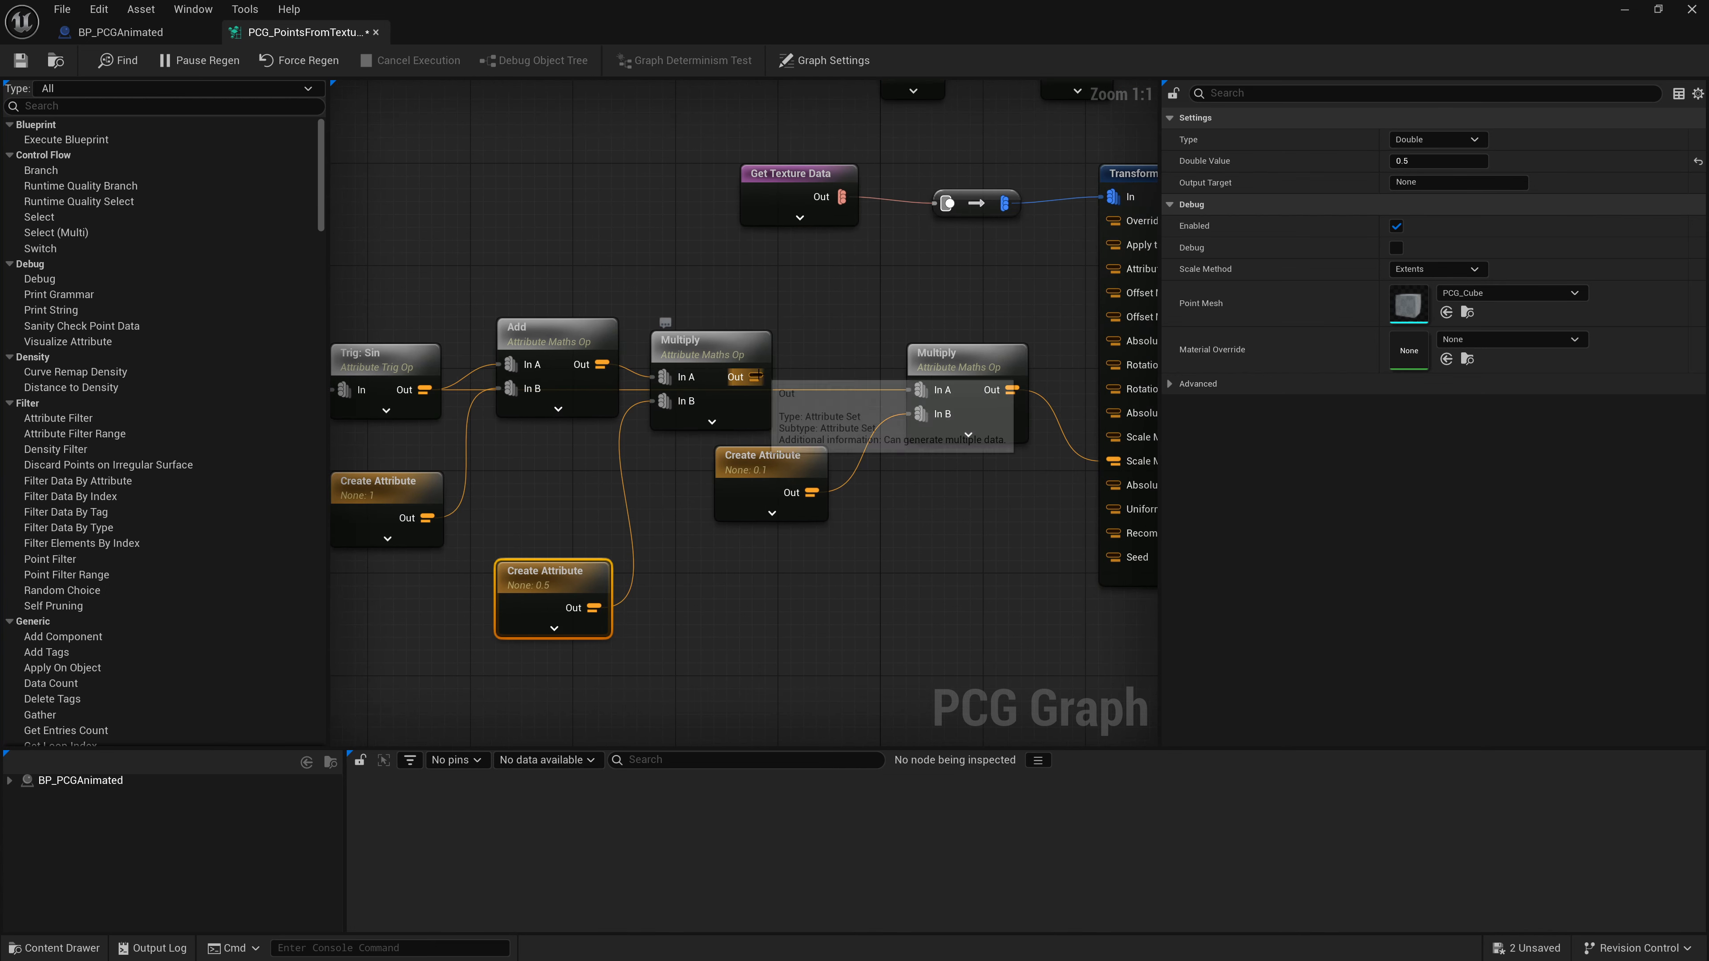
drag(757, 377, 860, 335)
click(861, 335)
alt+click(922, 390)
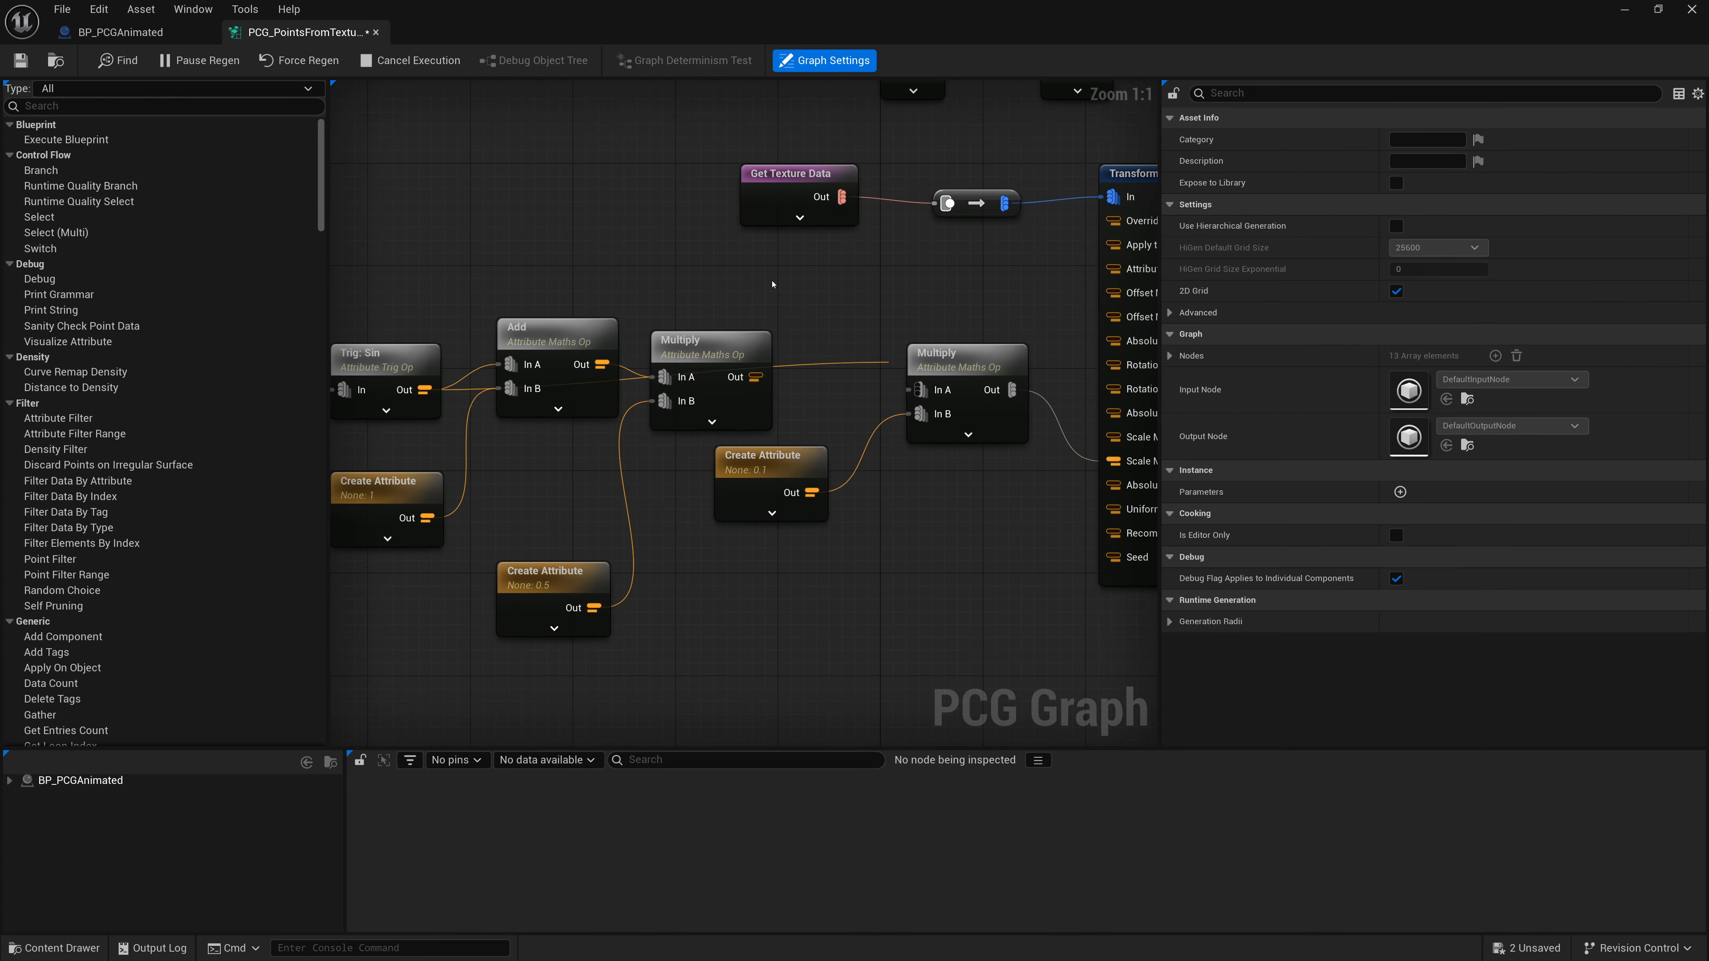
drag(755, 376, 920, 390)
drag(697, 353, 724, 339)
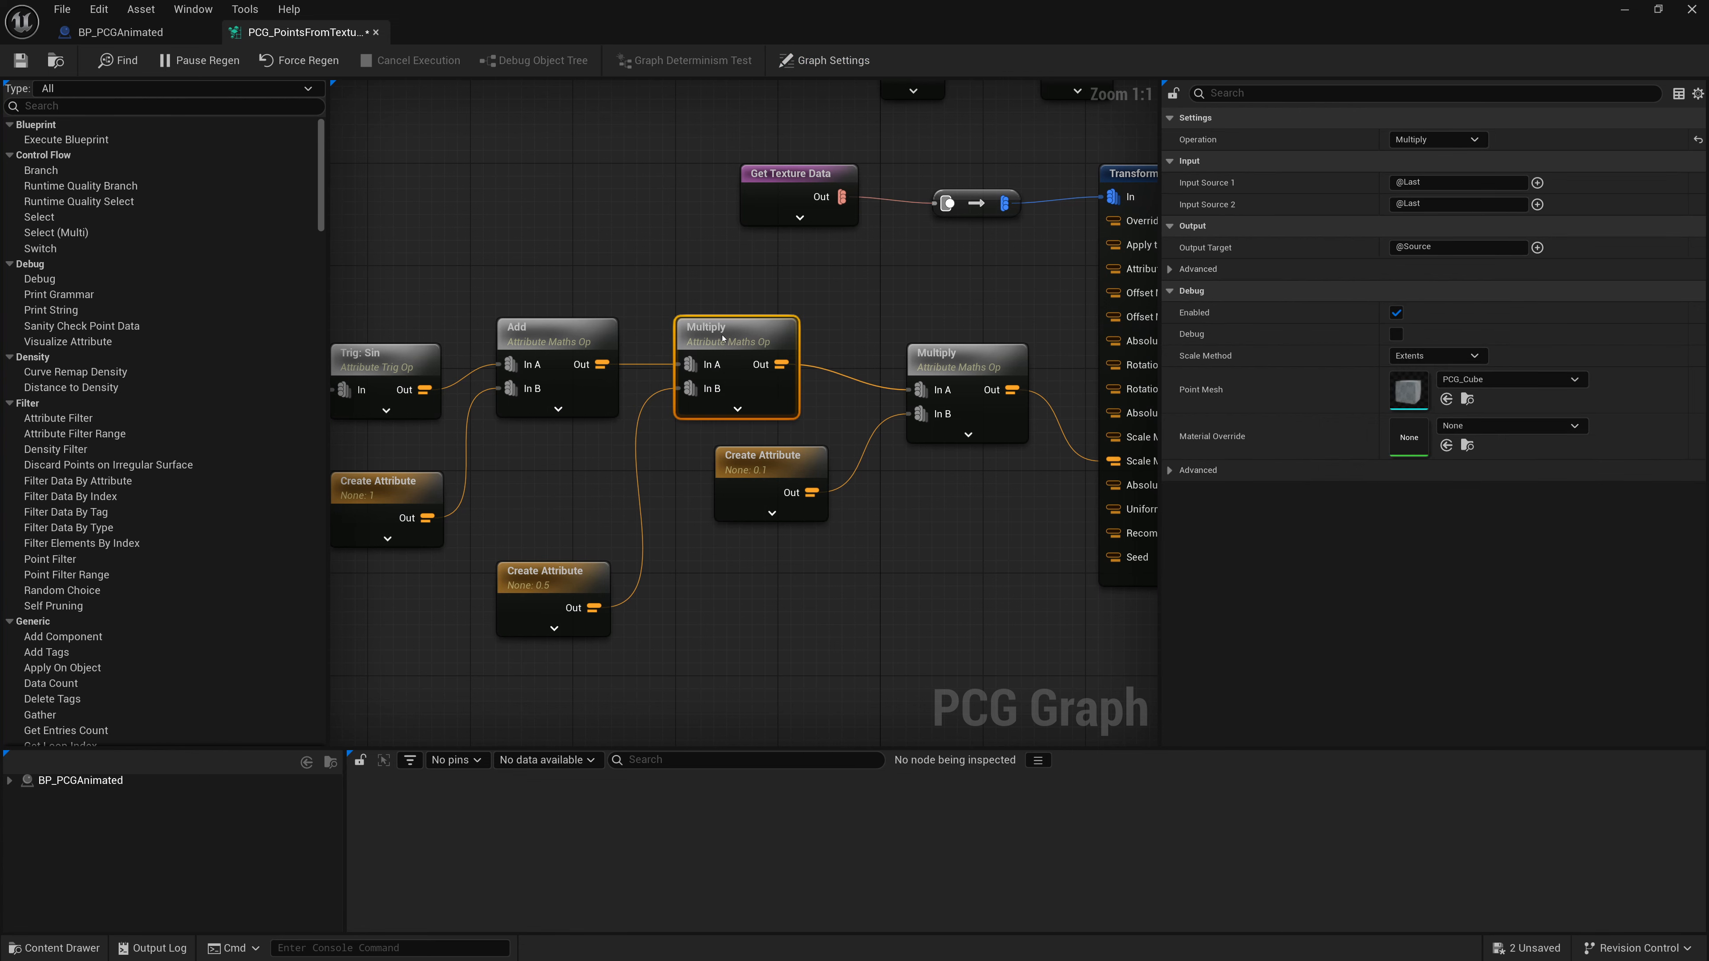
- Rearrange the Create Attribute, Add and Multiply nodes into a tidier layout in the PCG graph
drag(512, 579, 513, 489)
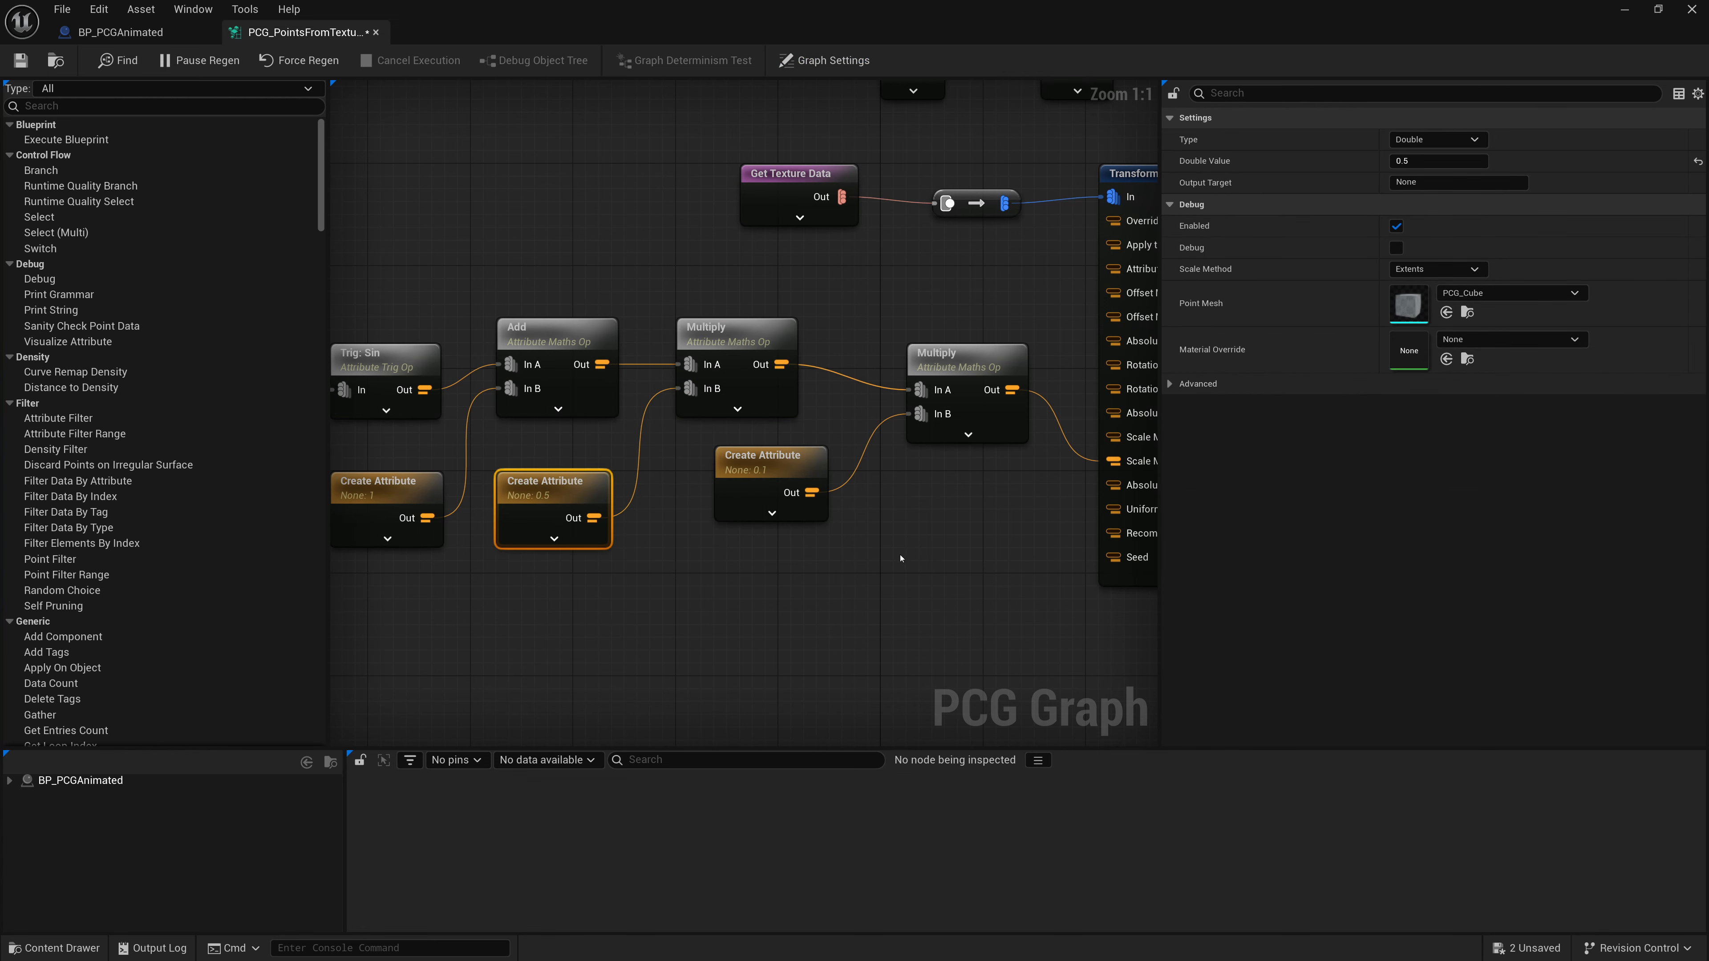
right_drag(510, 307, 587, 331)
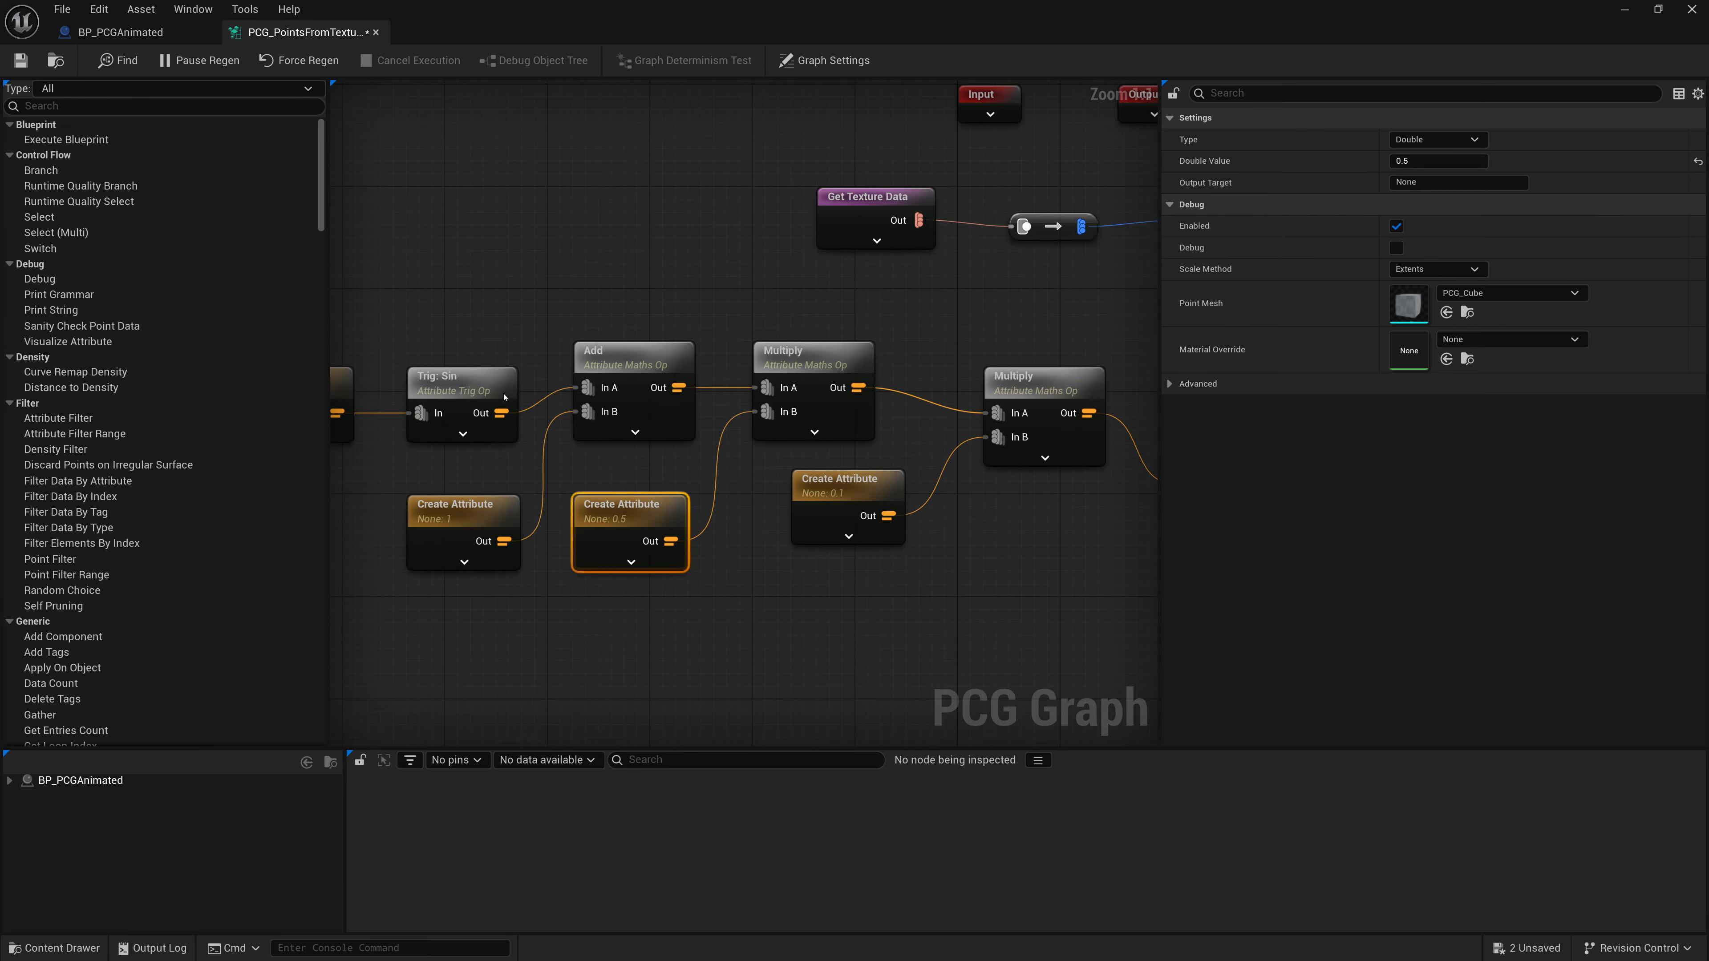
drag(487, 386, 485, 361)
right_drag(461, 302, 598, 313)
drag(455, 393, 458, 369)
right_drag(861, 359, 606, 359)
right_drag(822, 393, 781, 422)
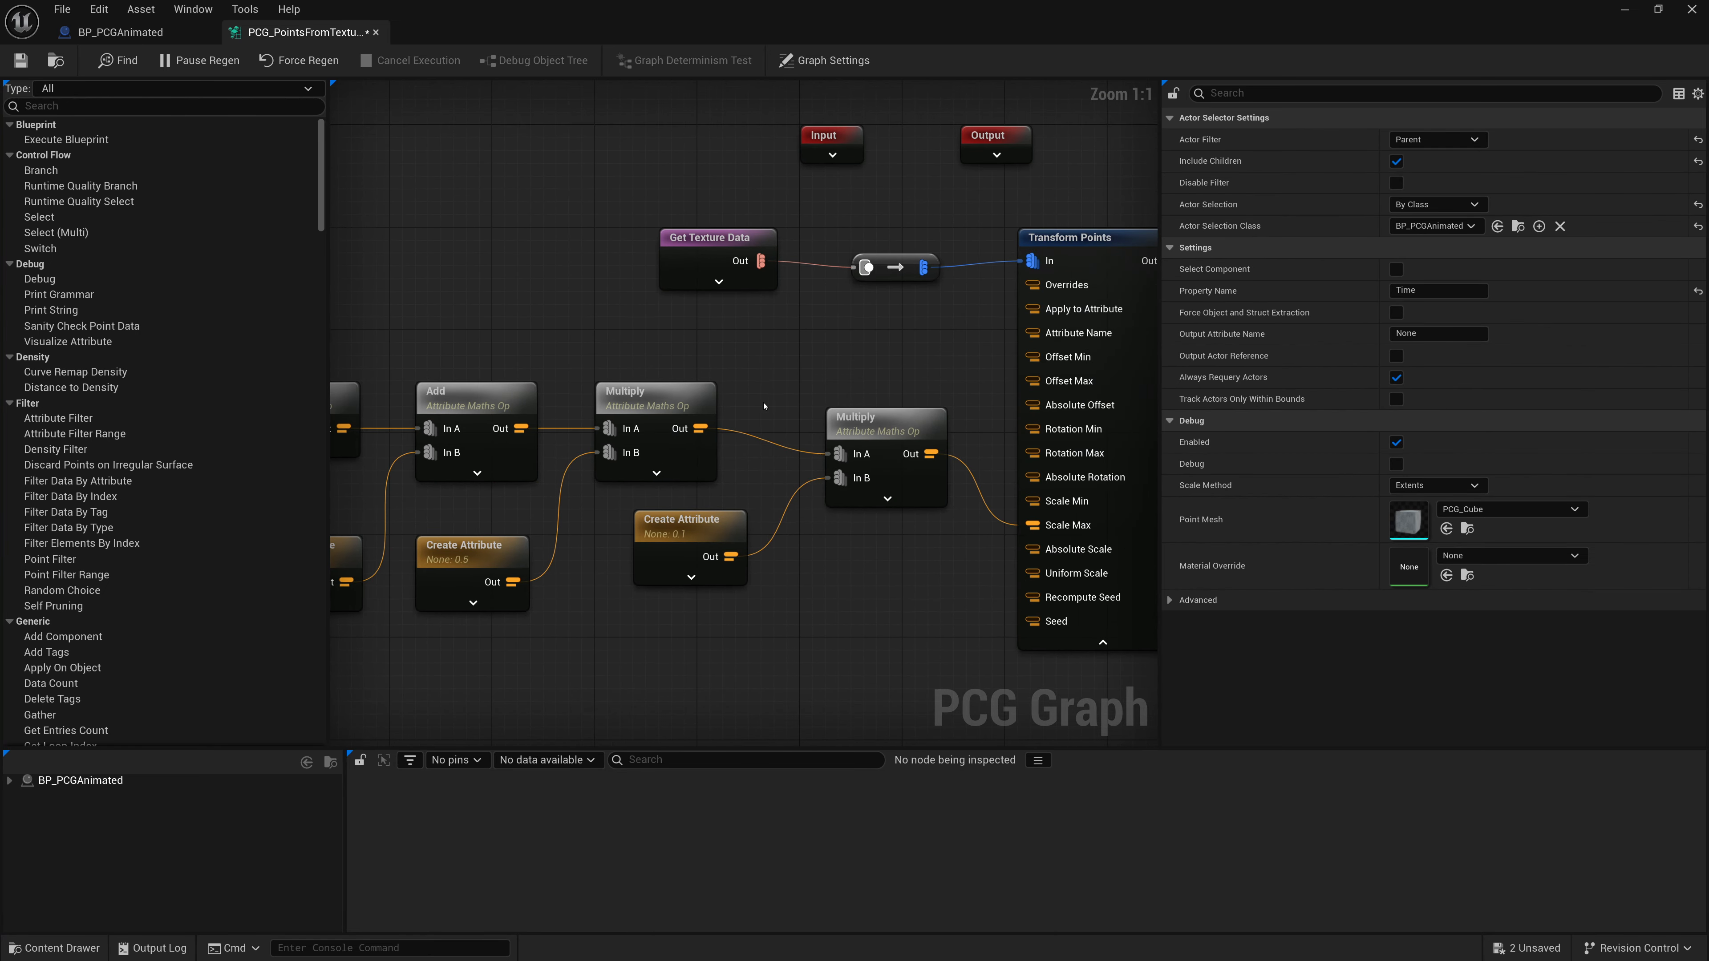
- Save the PCG graph and minimize its editor window
click(20, 60)
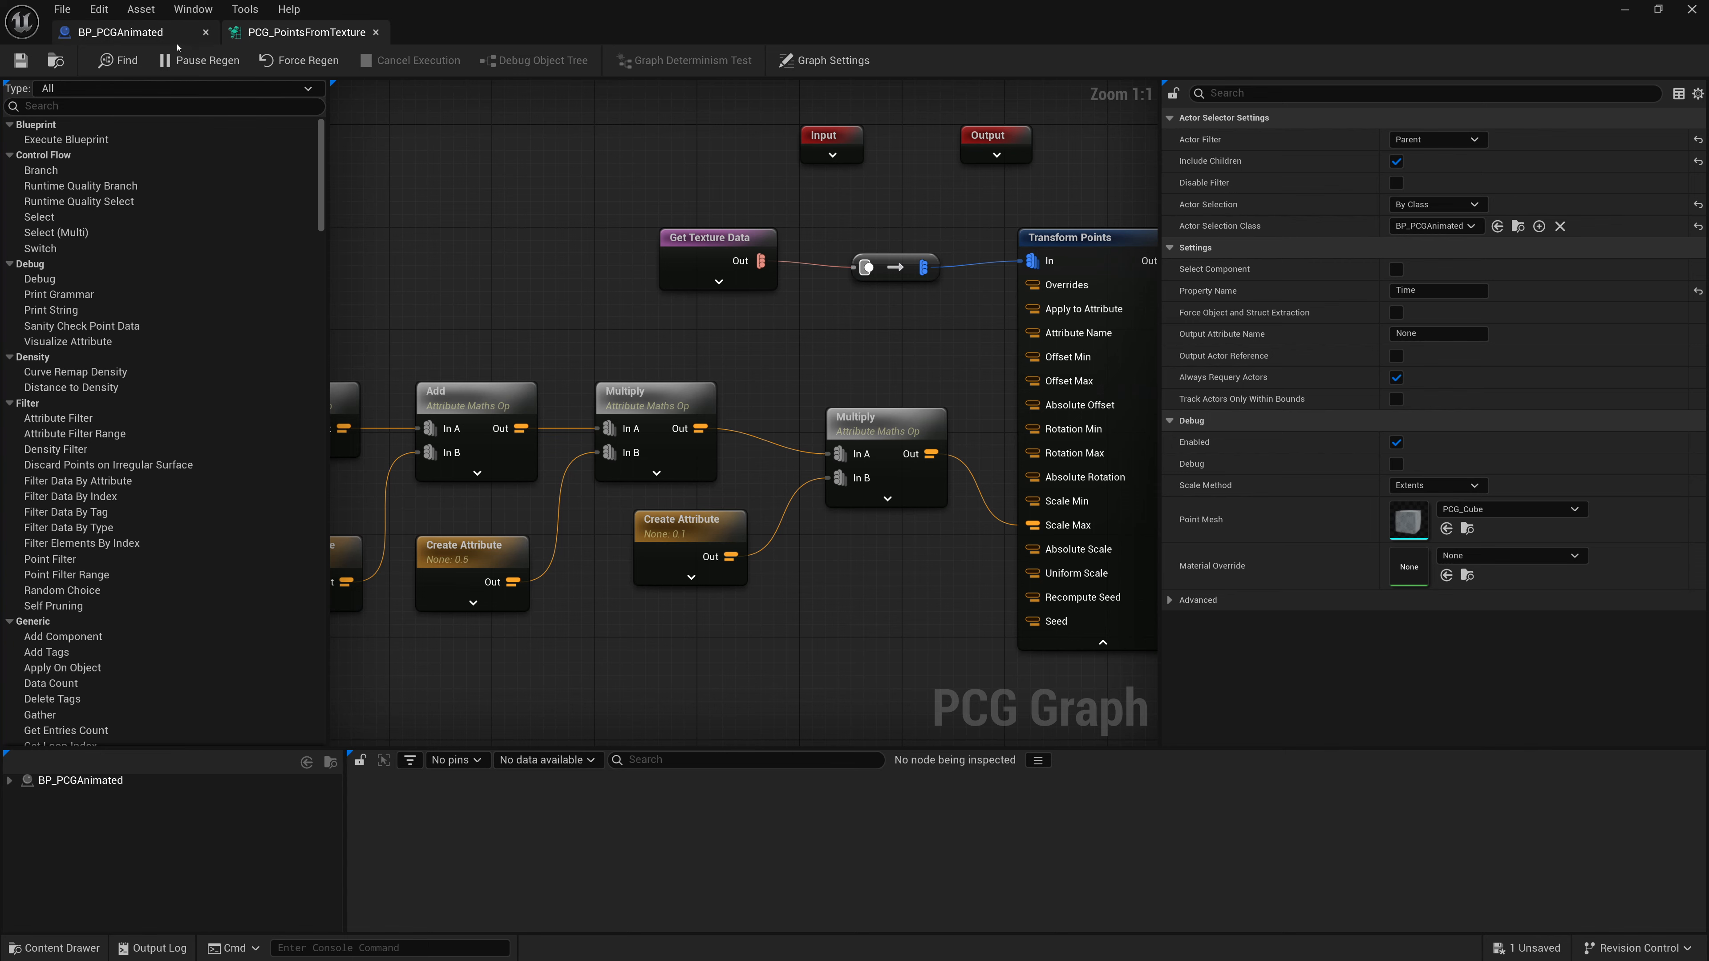
click(1625, 9)
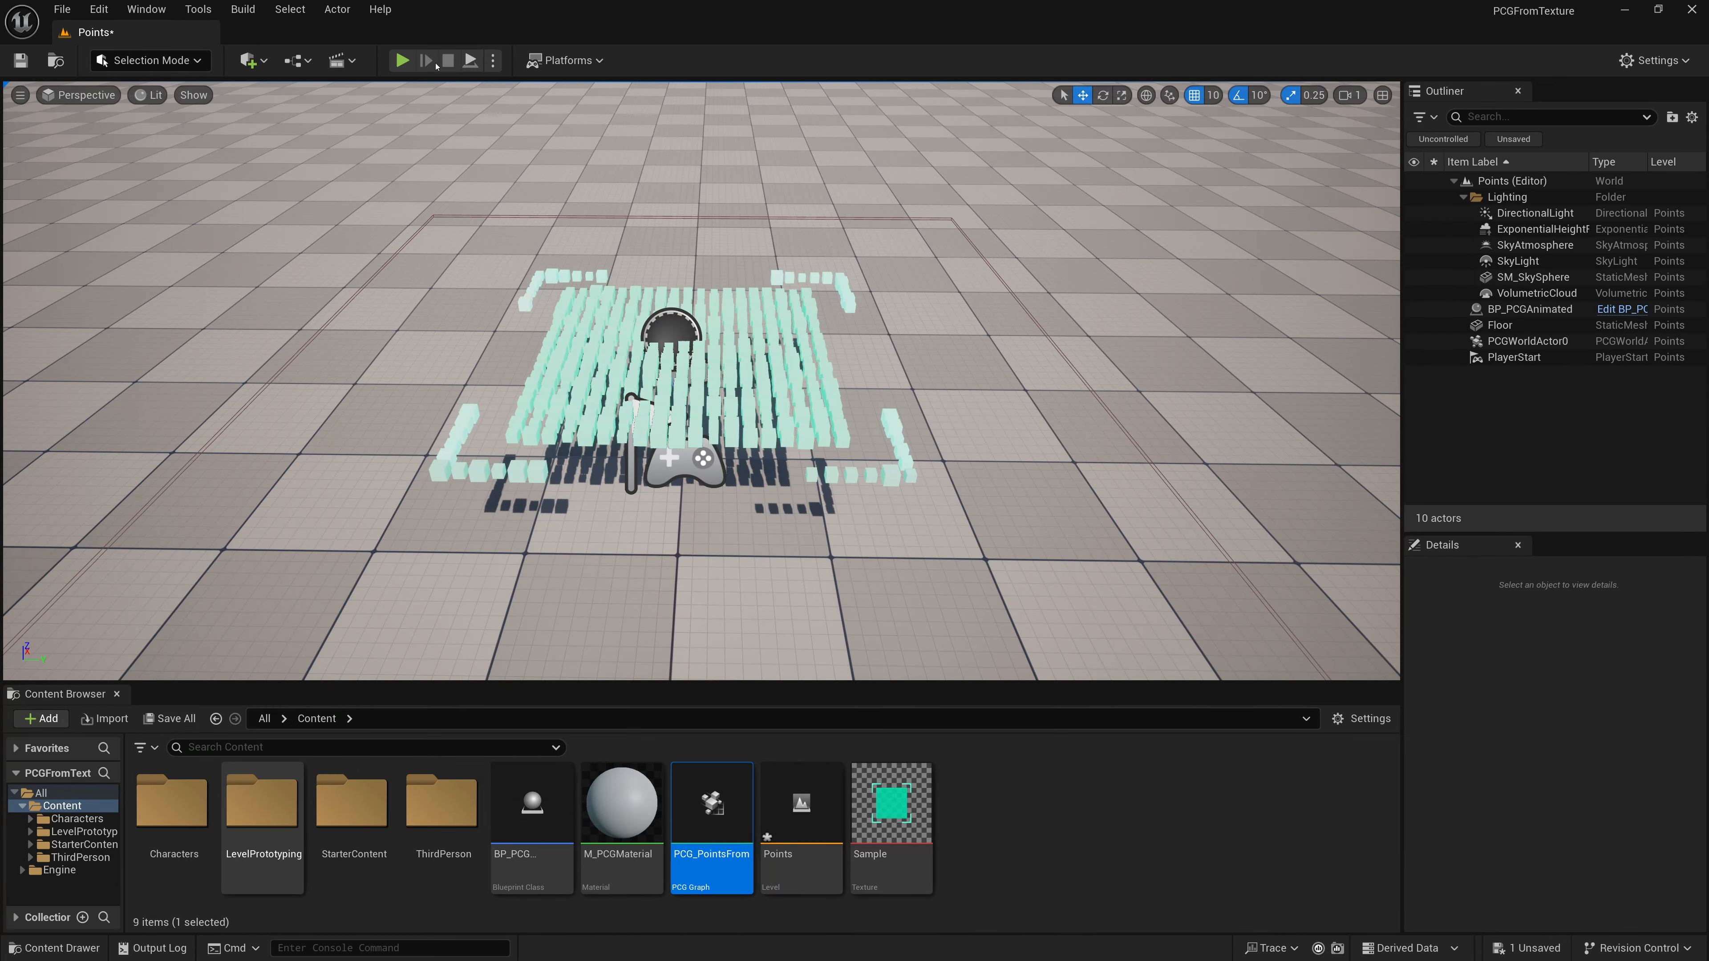
- Switch to the browser and scroll through the opening pages of the tutorial PDF
click(492, 62)
click(539, 223)
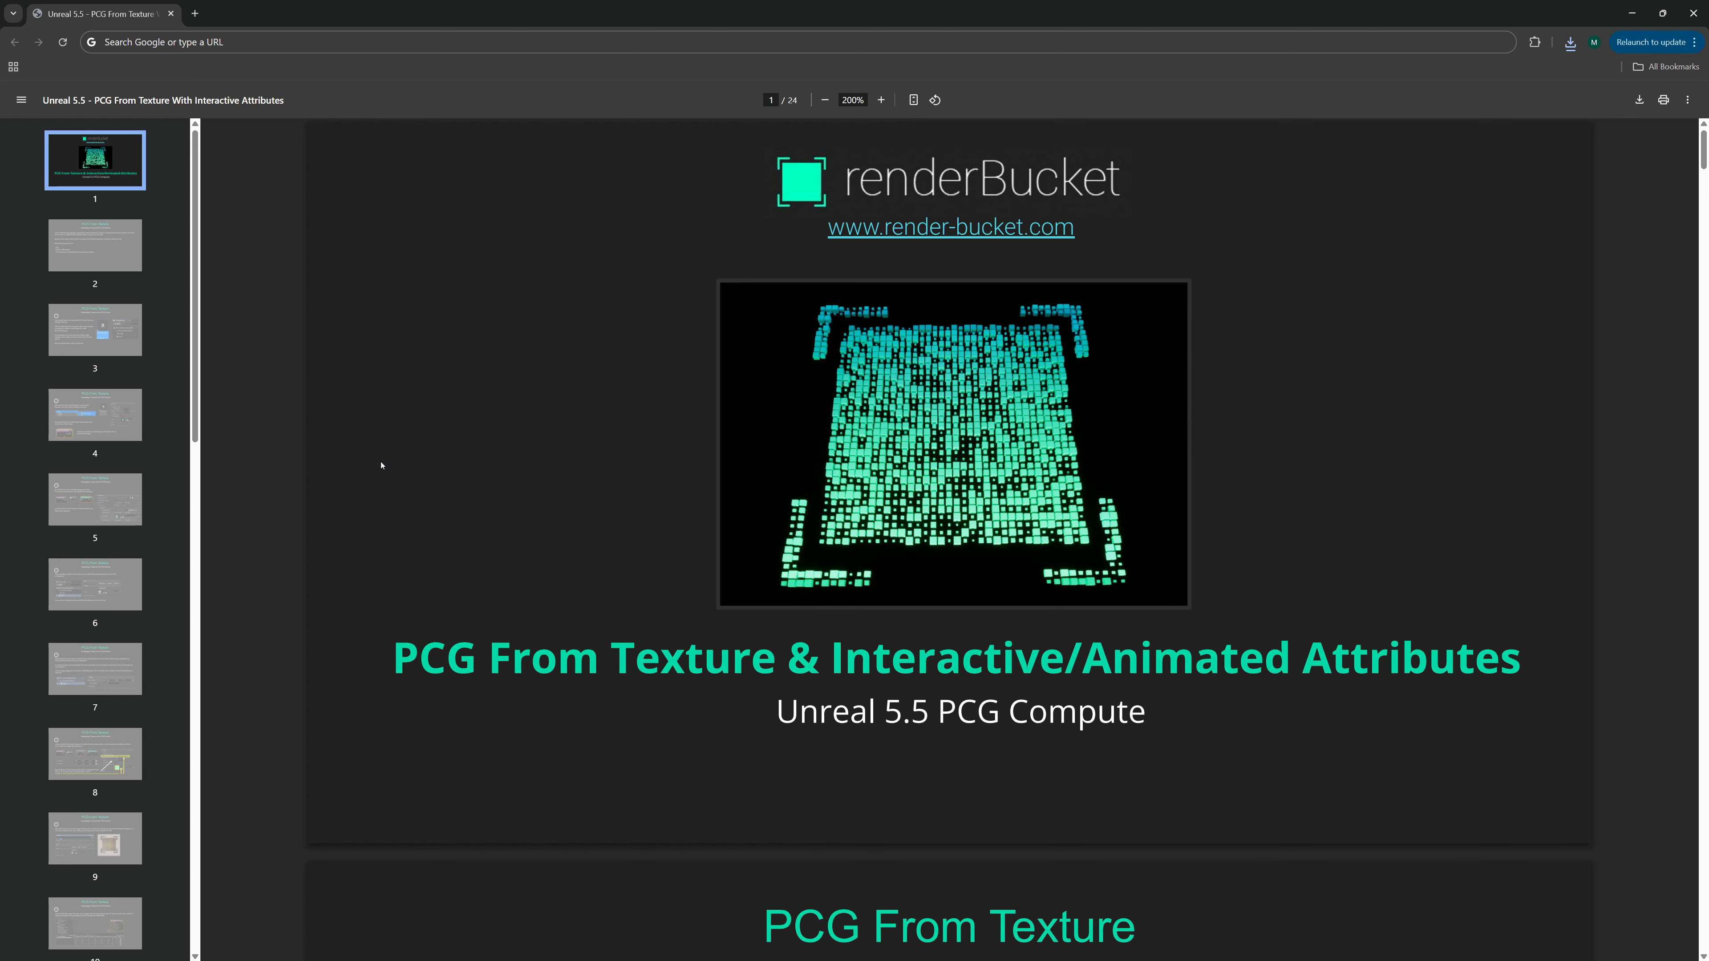
scroll(419, 458, down, 10)
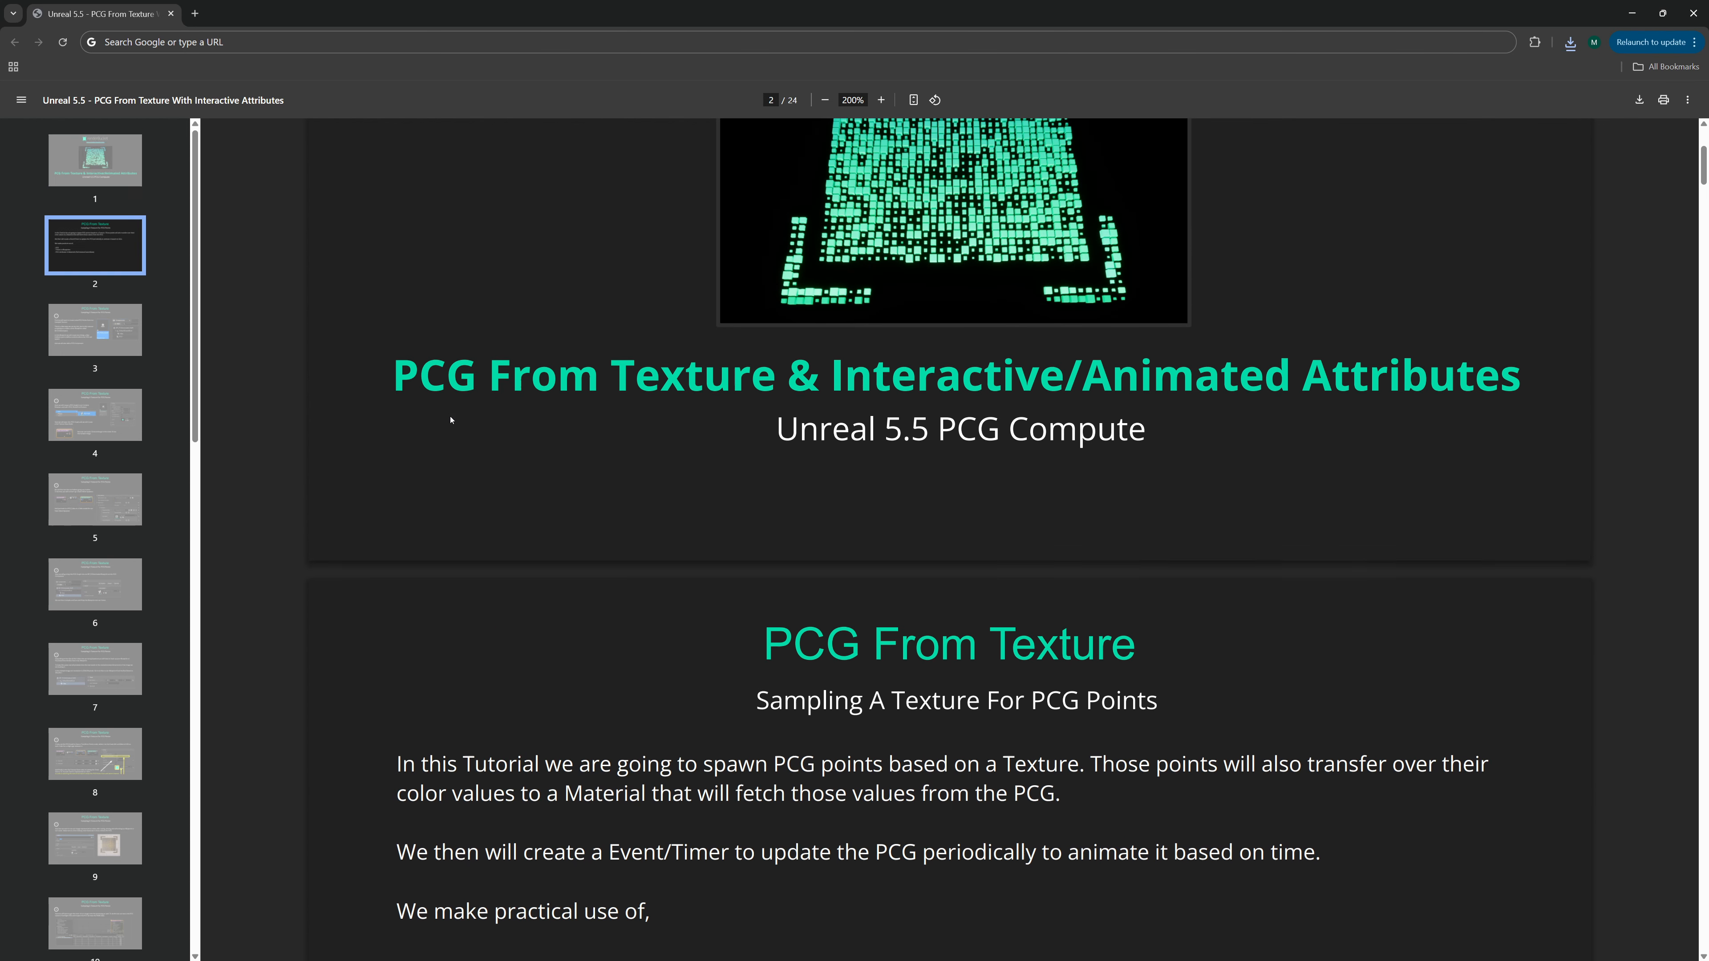
scroll(451, 411, down, 8)
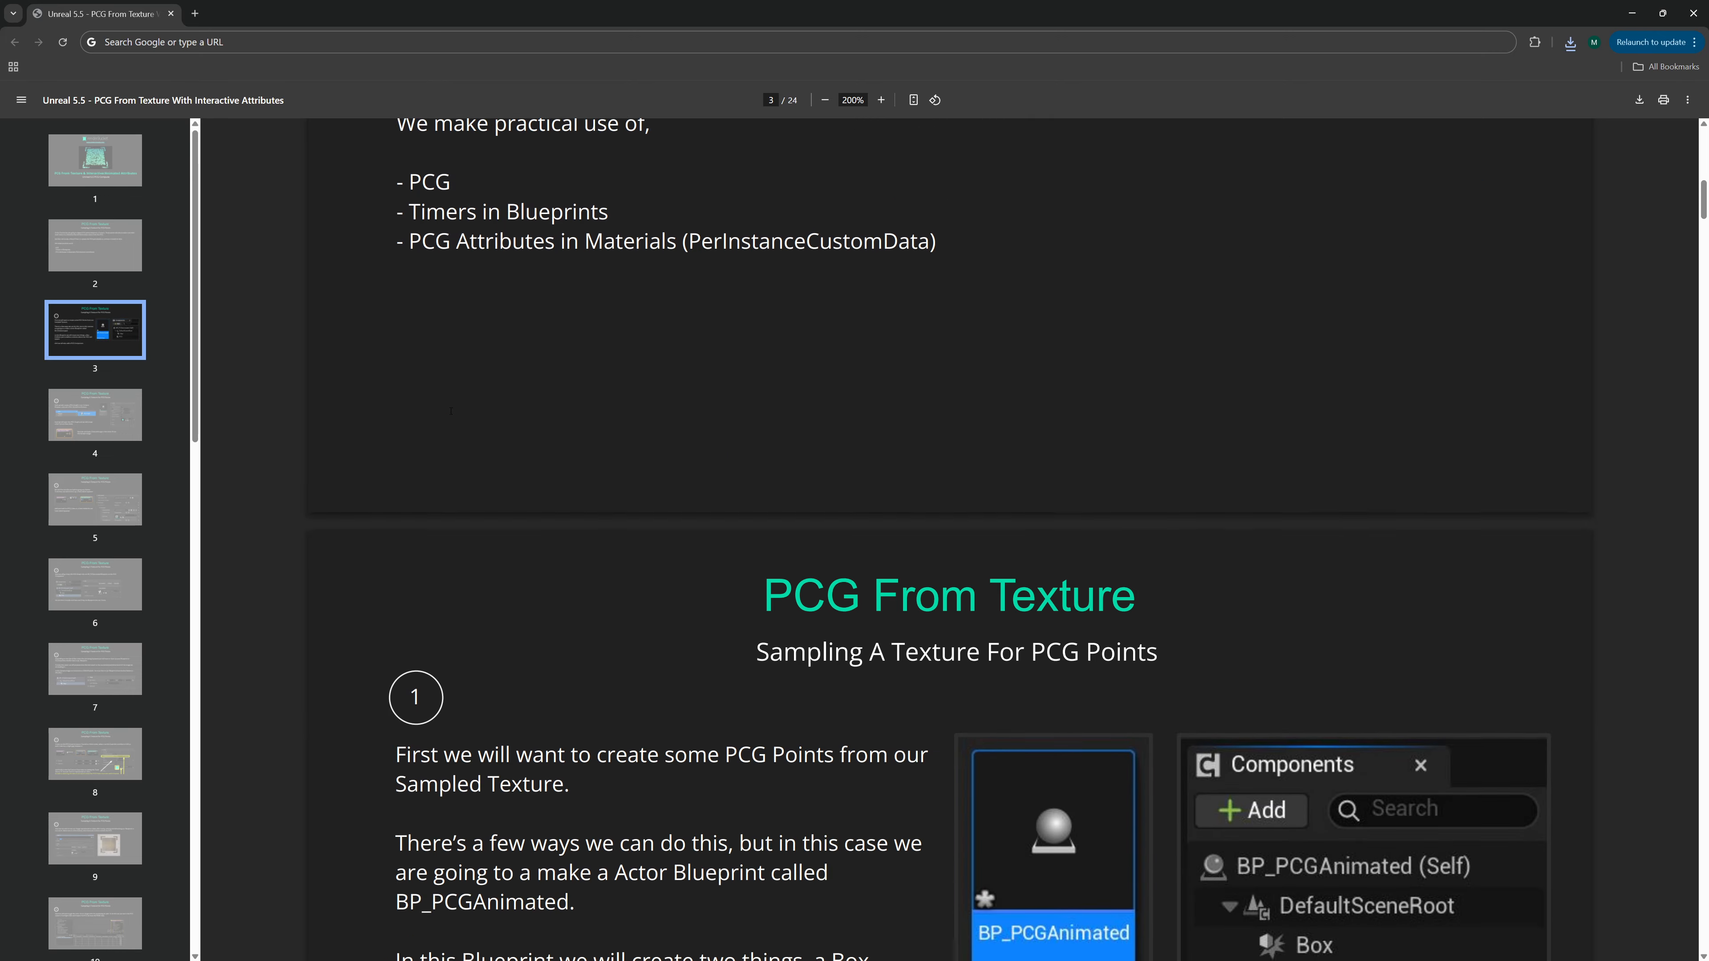
scroll(450, 415, down, 15)
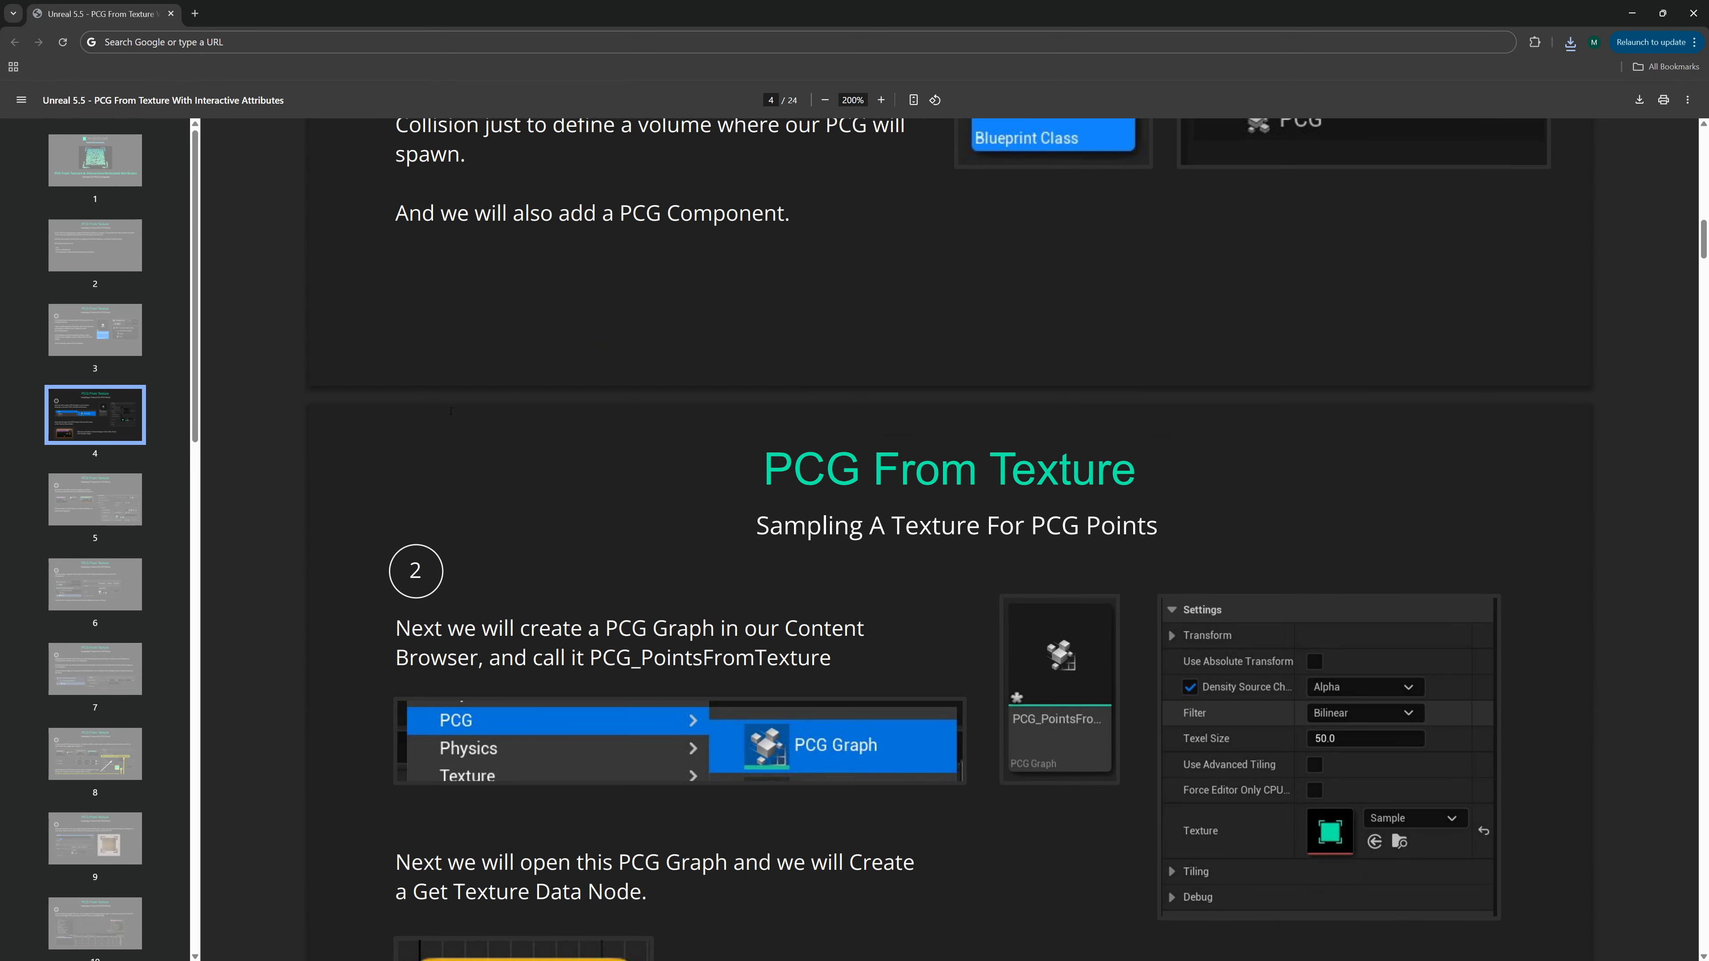
scroll(451, 415, down, 15)
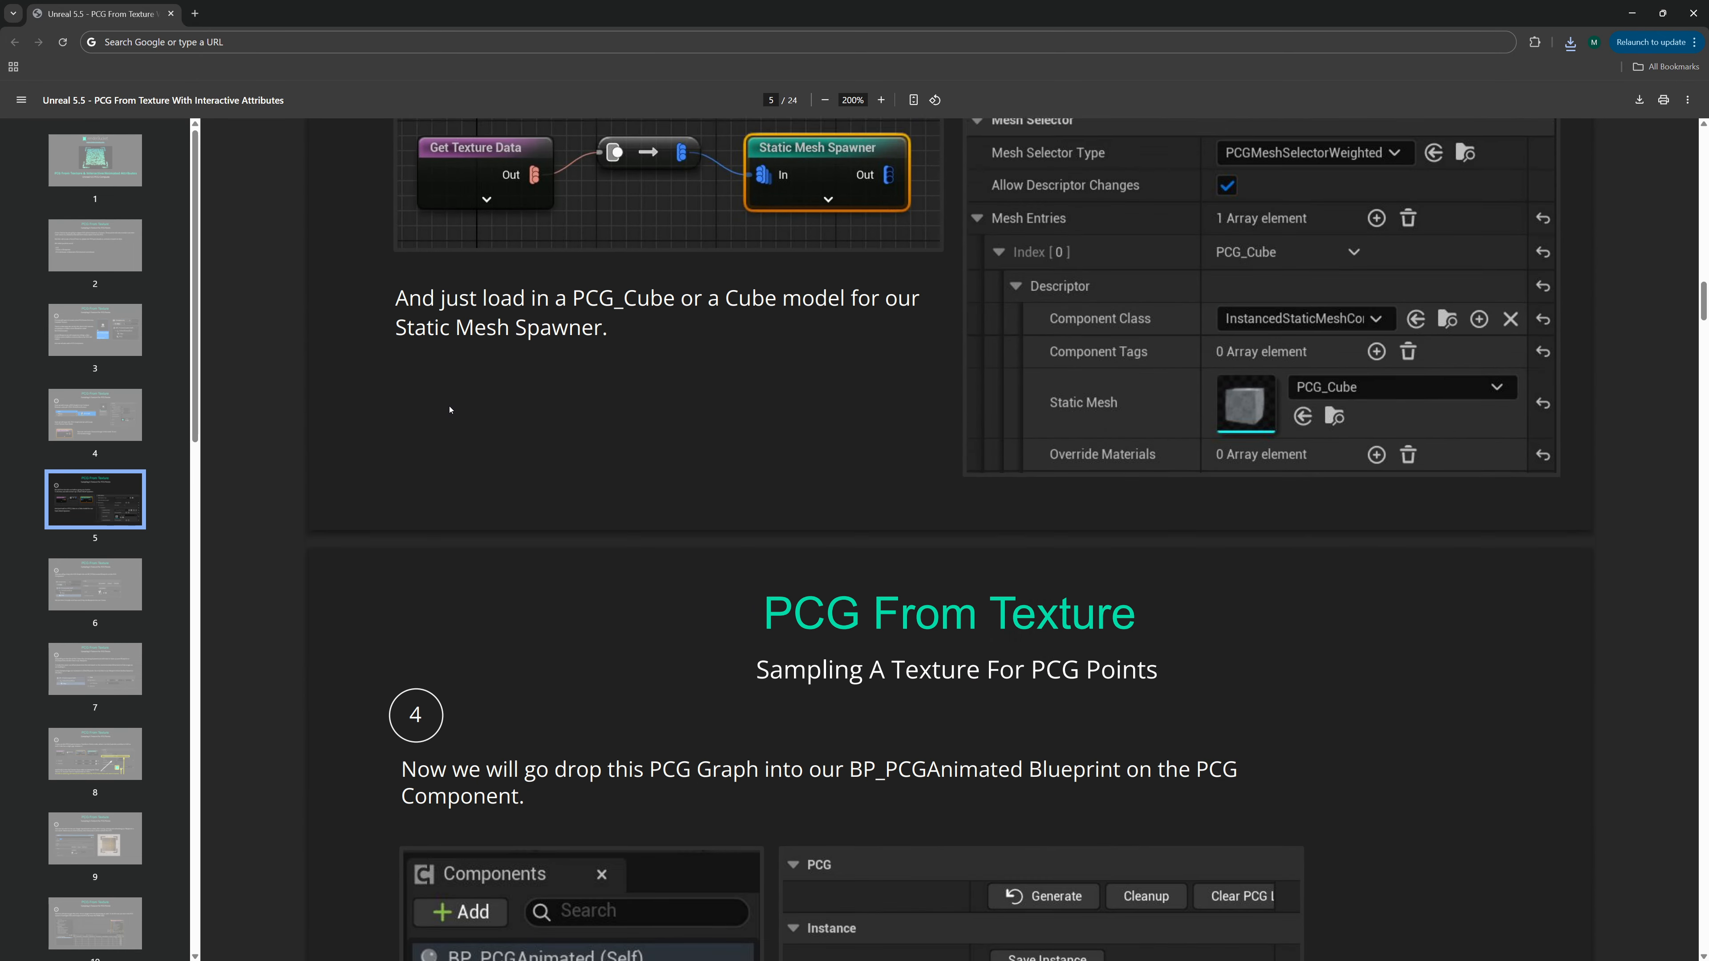